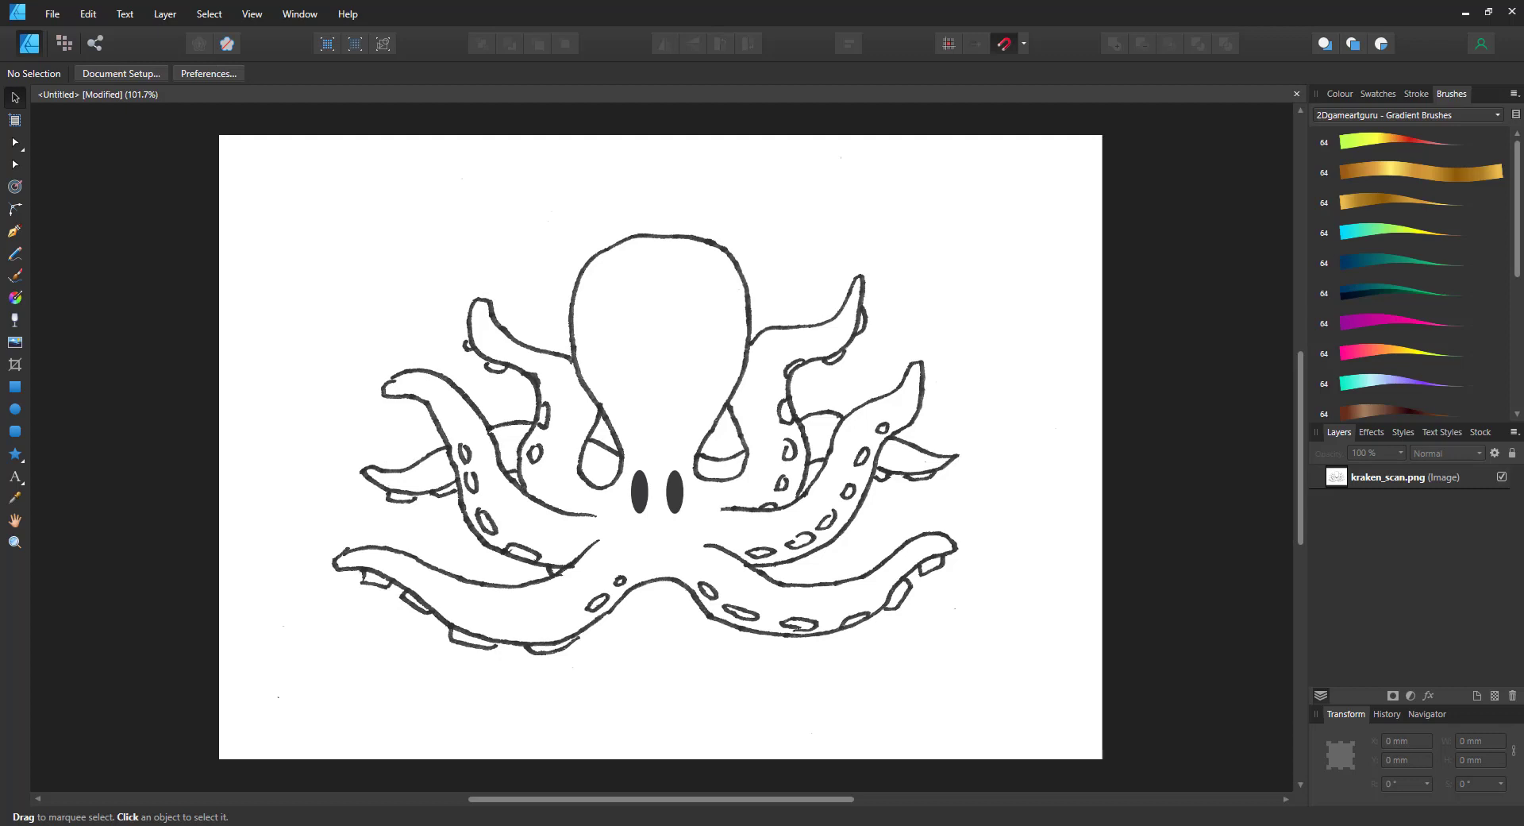
# Step: Reduce the kraken_scan.png image to 25% opacity and lock its layer
pyautogui.click(1389, 479)
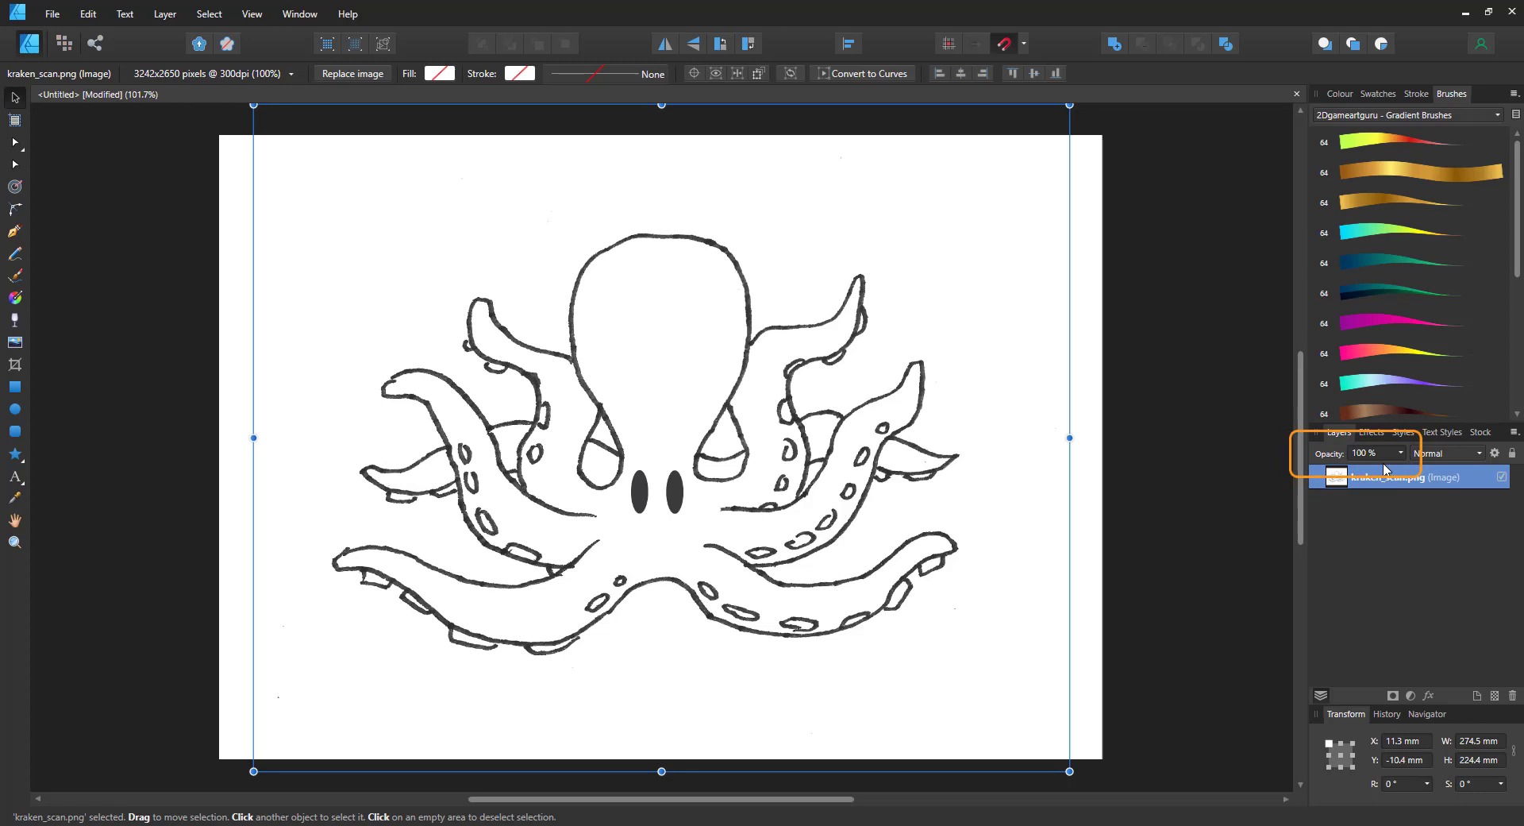
pyautogui.click(1400, 455)
pyautogui.click(1313, 472)
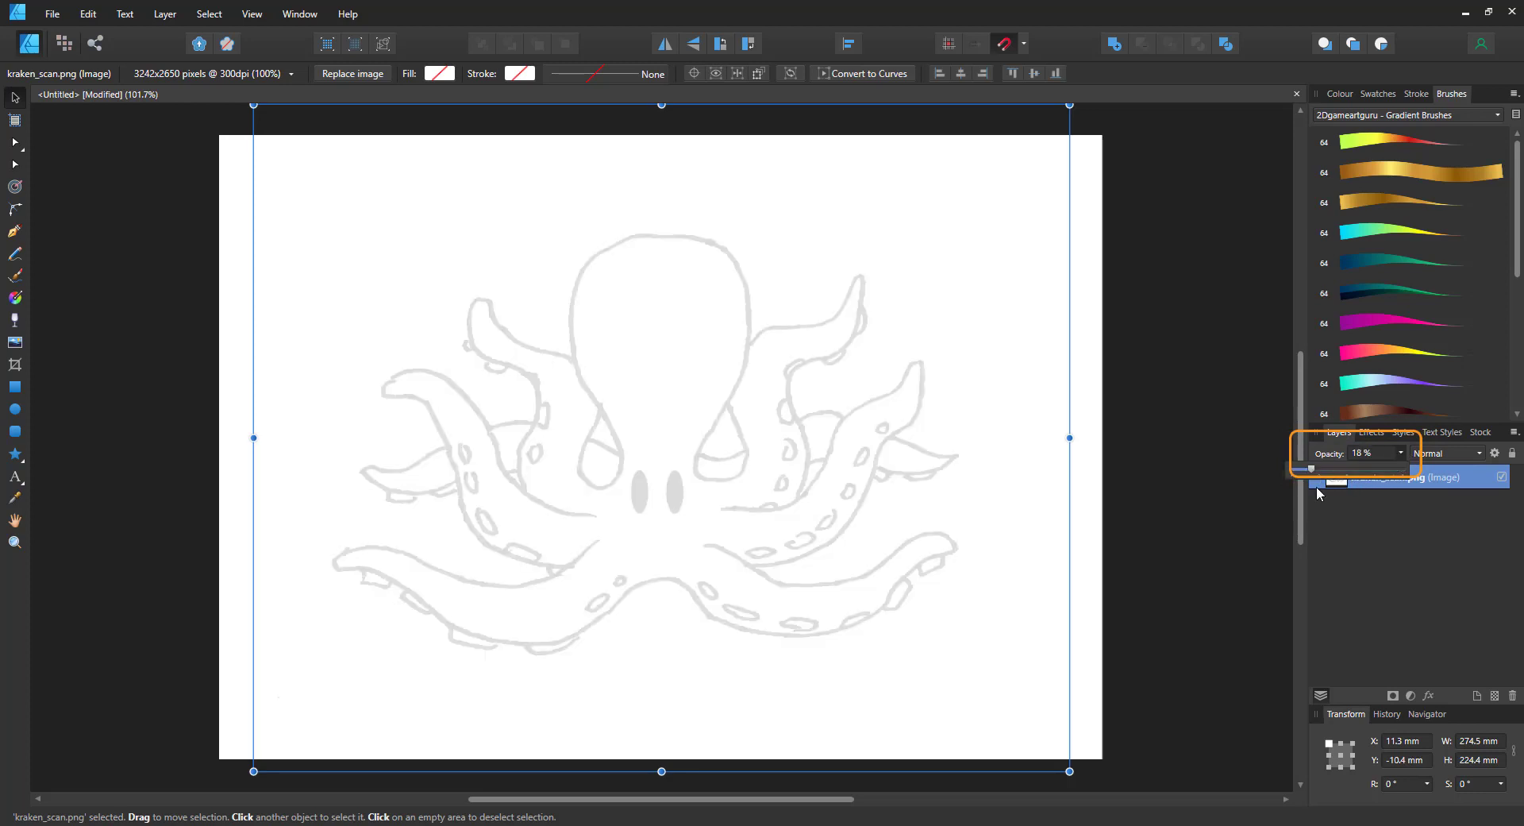
pyautogui.moveTo(1314, 474); pyautogui.dragTo(1320, 473)
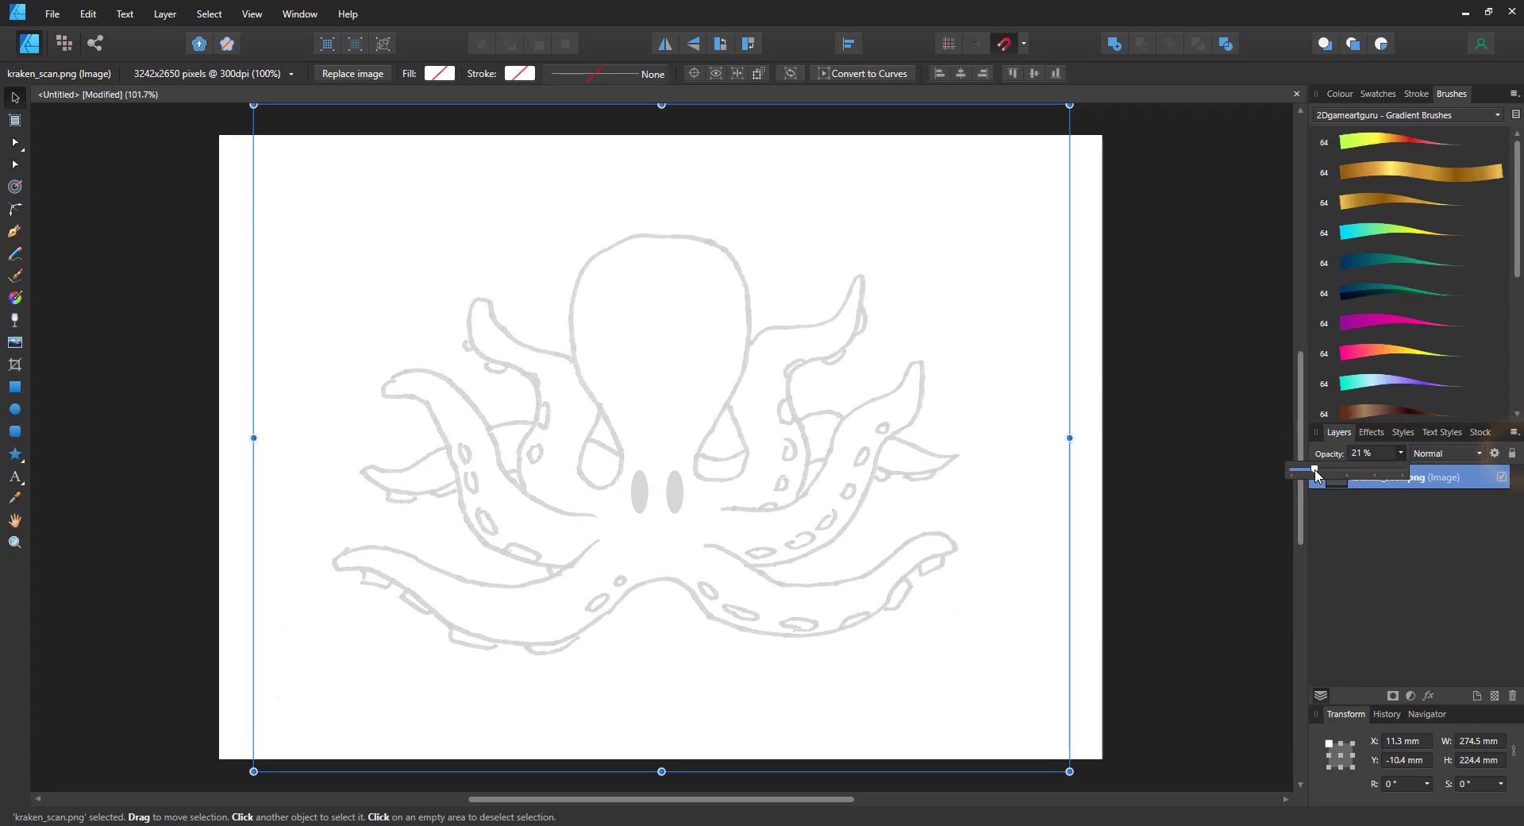
pyautogui.moveTo(1316, 474); pyautogui.dragTo(1320, 473)
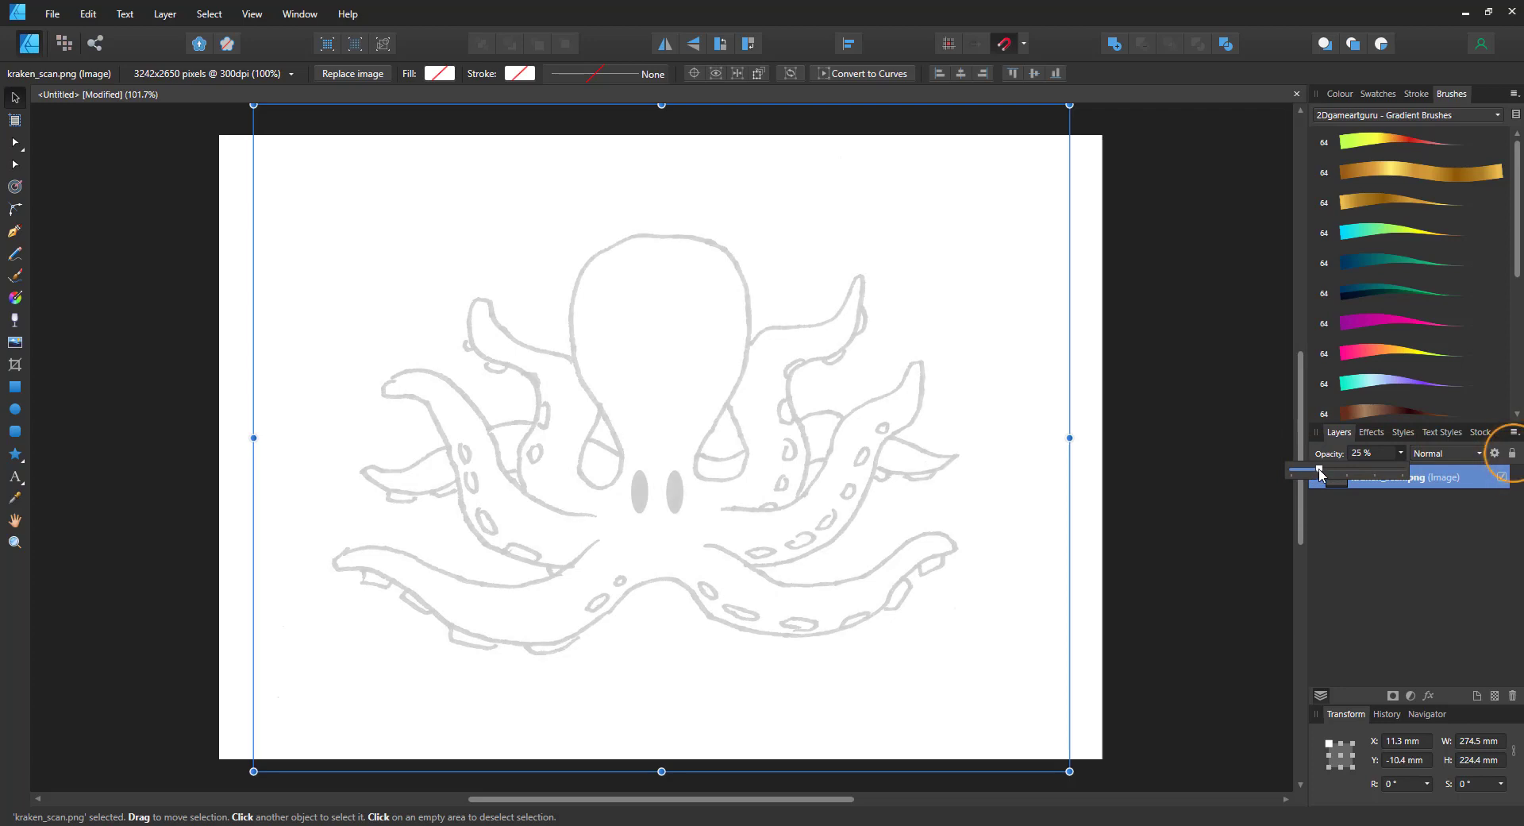
pyautogui.click(1512, 456)
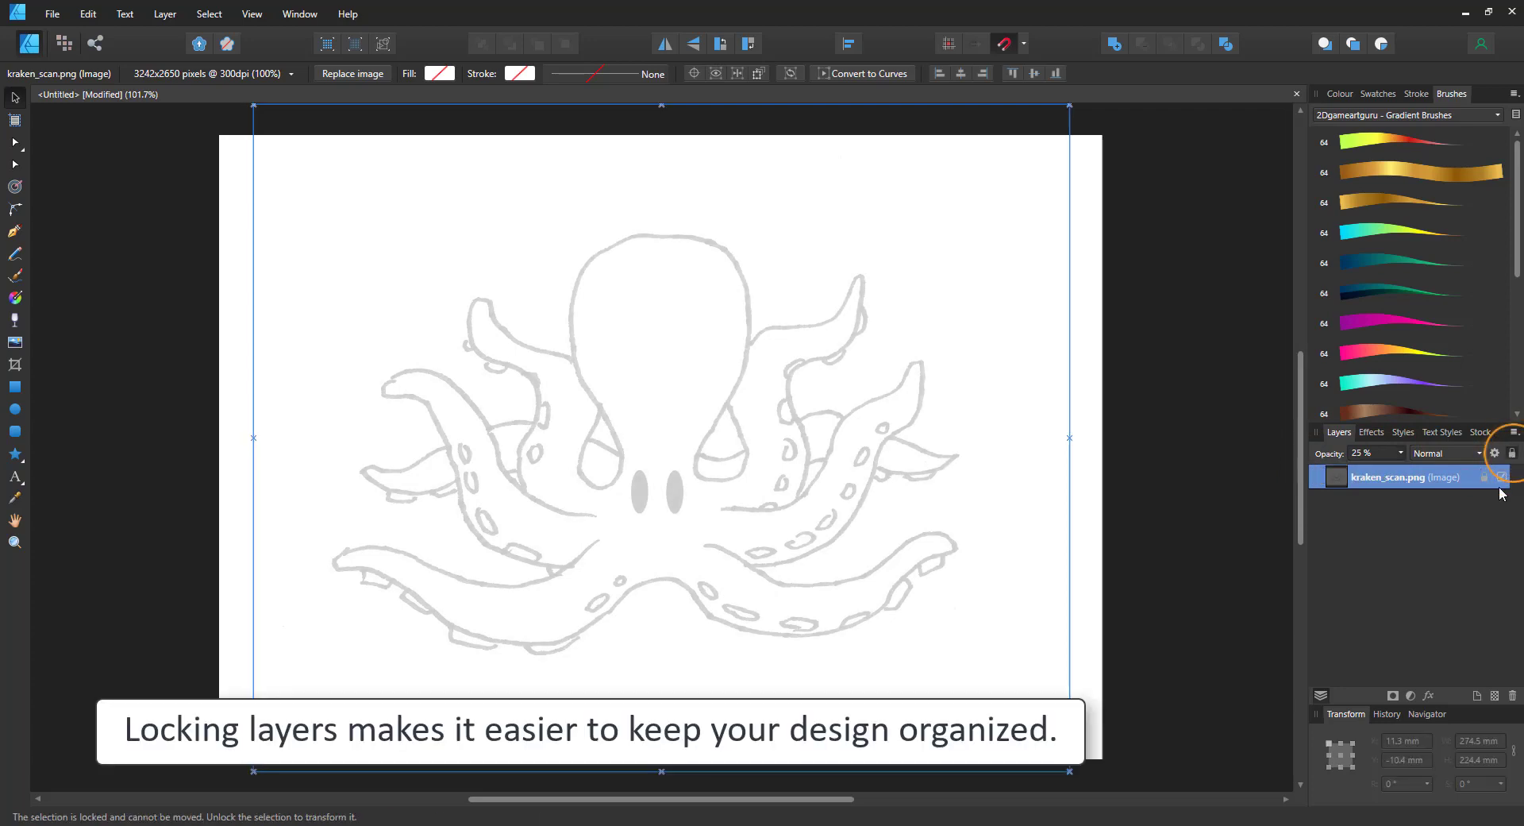
# Step: Add a new layer above the scan and name it lineart
pyautogui.click(1476, 696)
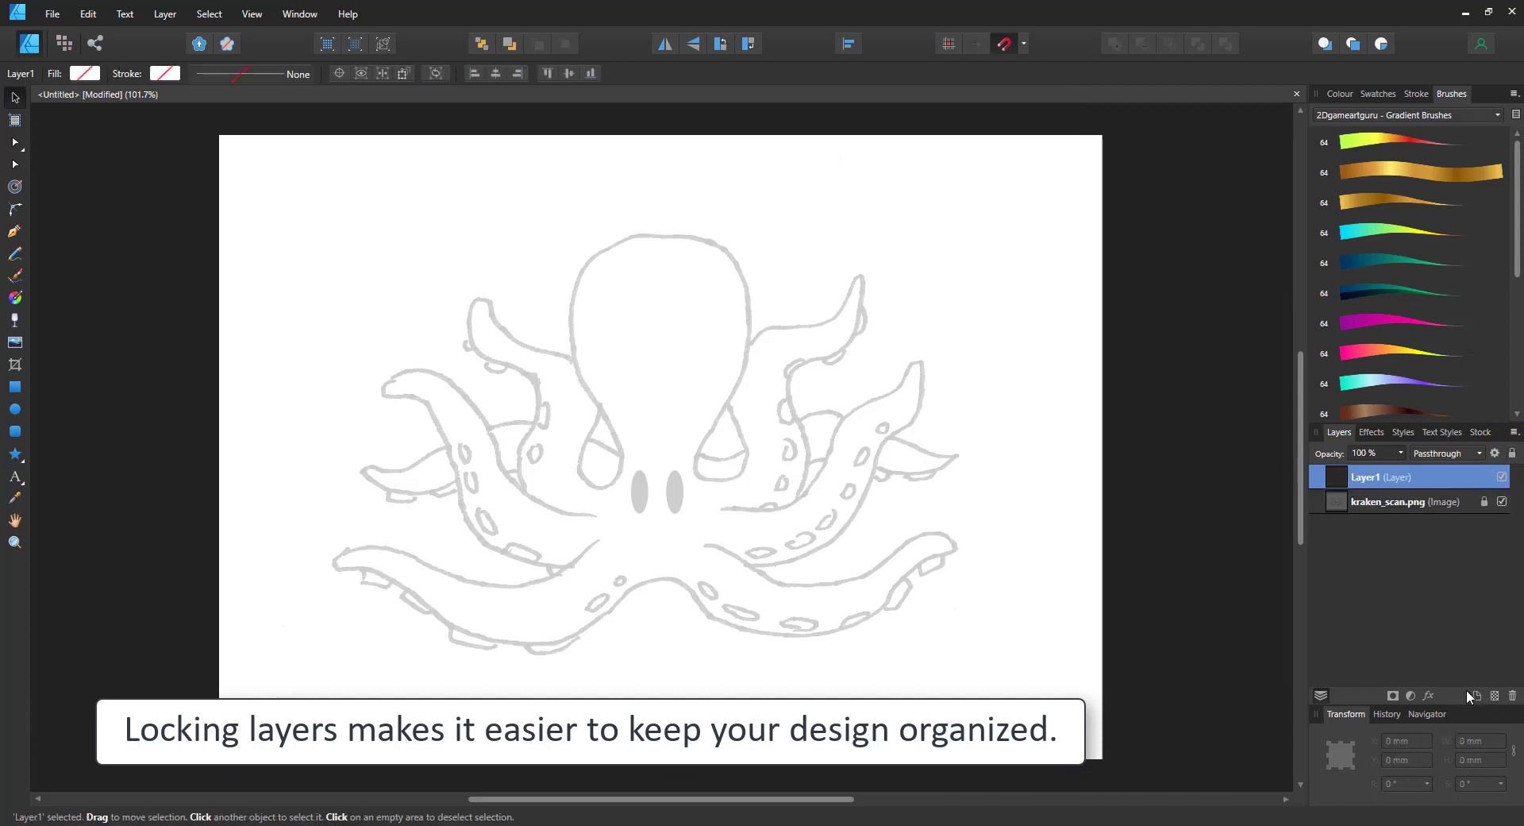
pyautogui.doubleClick(1368, 479)
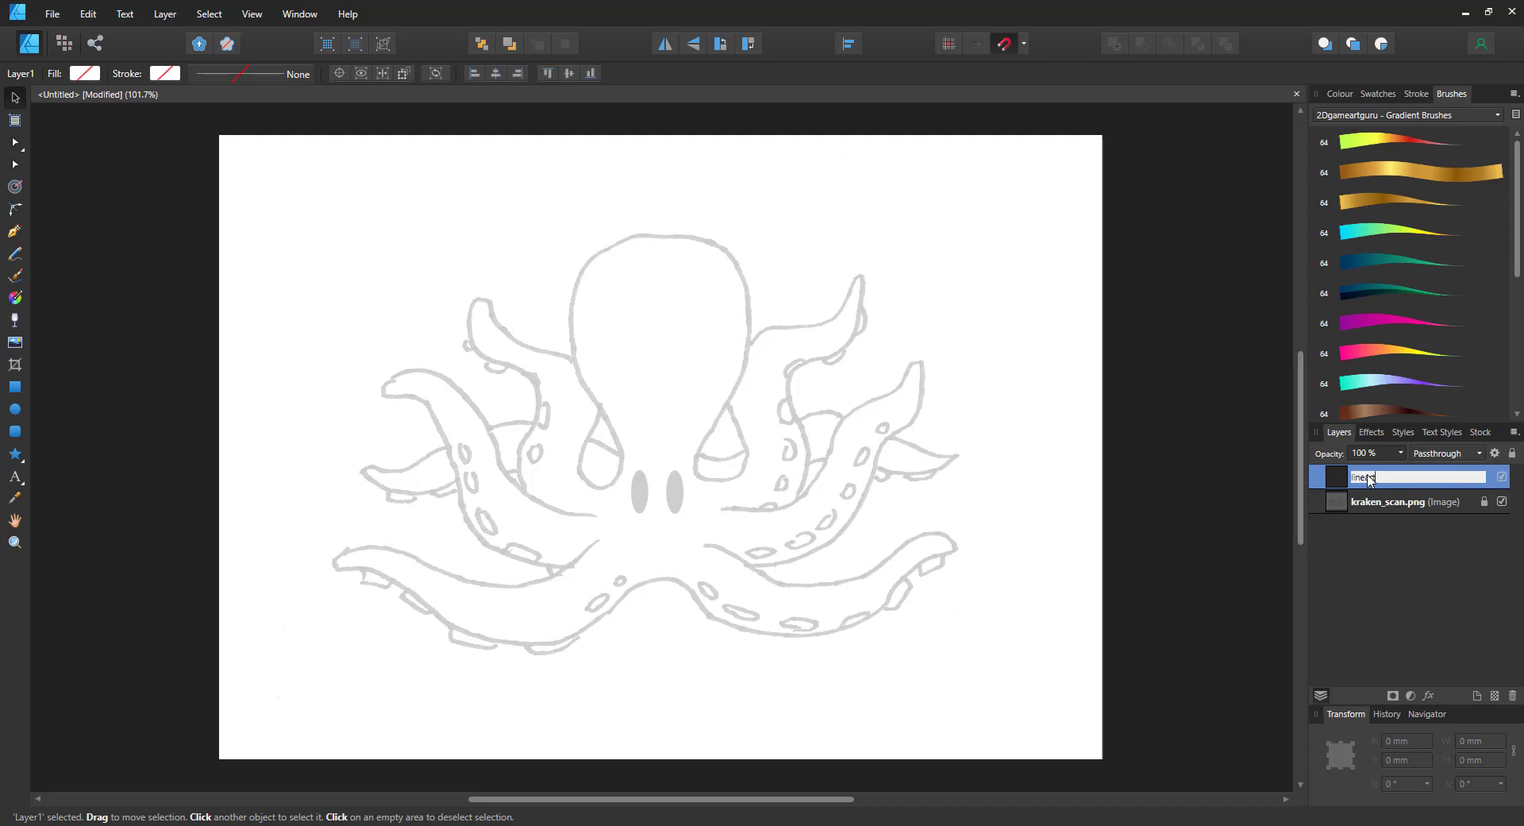
pyautogui.press('Return')
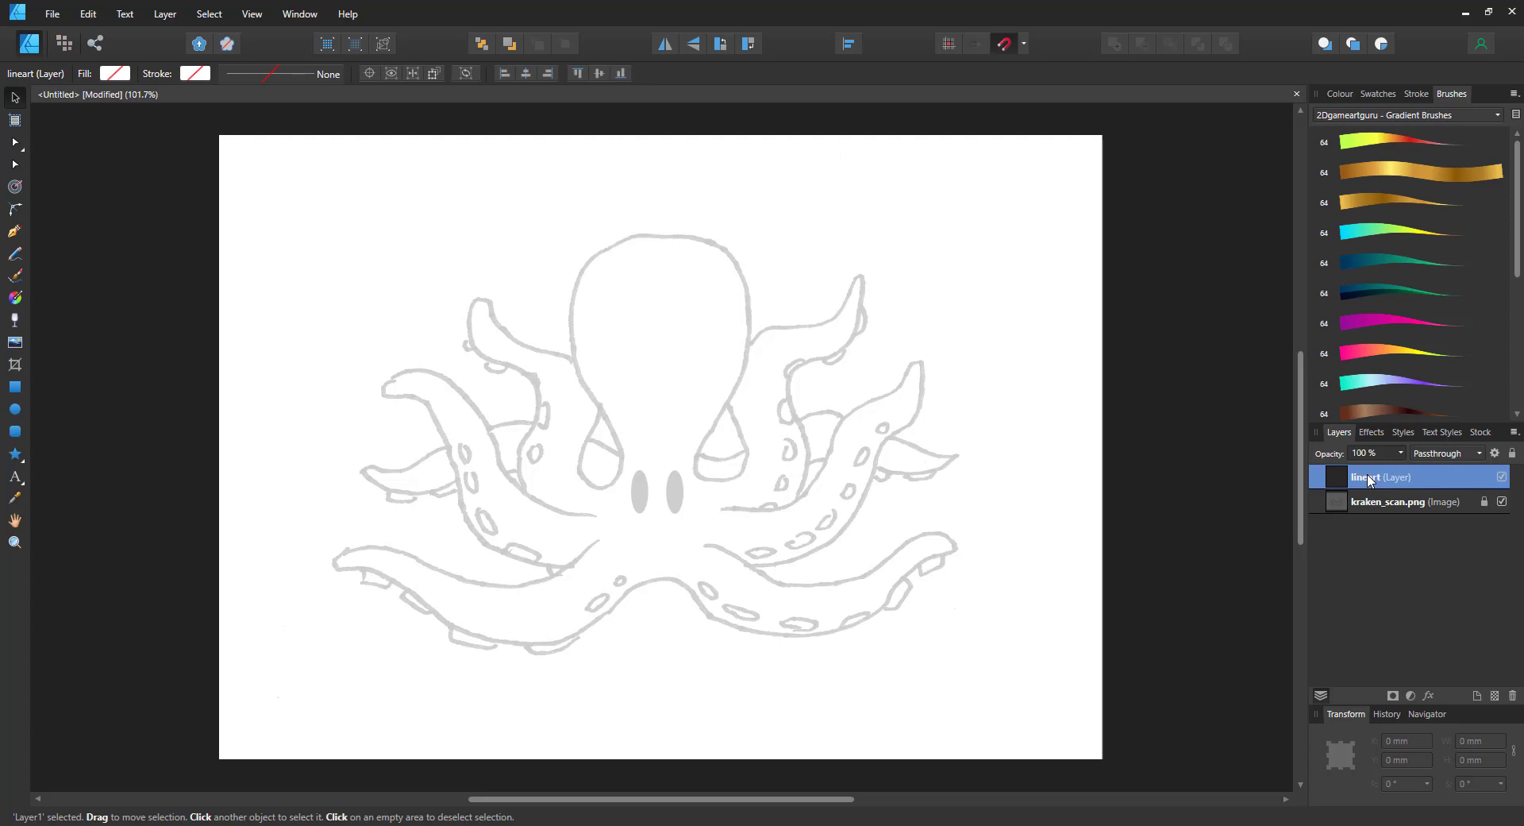
# Step: Draw a test arc across the sketch with the Pencil tool, turn off the Stabiliser, and draw a second arc below it
pyautogui.click(18, 262)
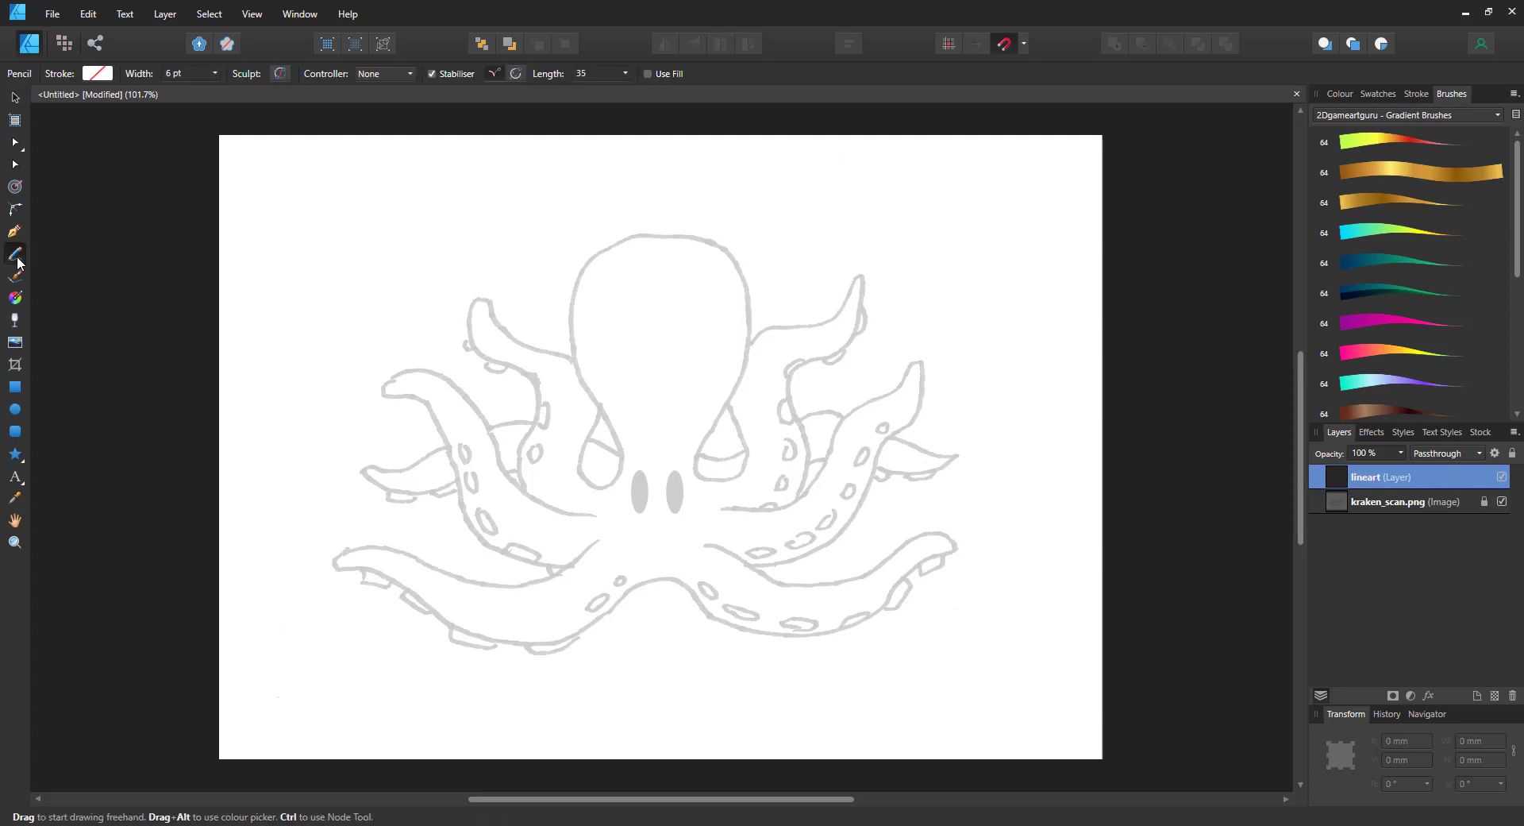
pyautogui.moveTo(309, 421)
pyautogui.mouseDown()
pyautogui.moveTo(350, 388)
pyautogui.moveTo(814, 273)
pyautogui.moveTo(857, 280)
pyautogui.mouseUp()
pyautogui.click(432, 74)
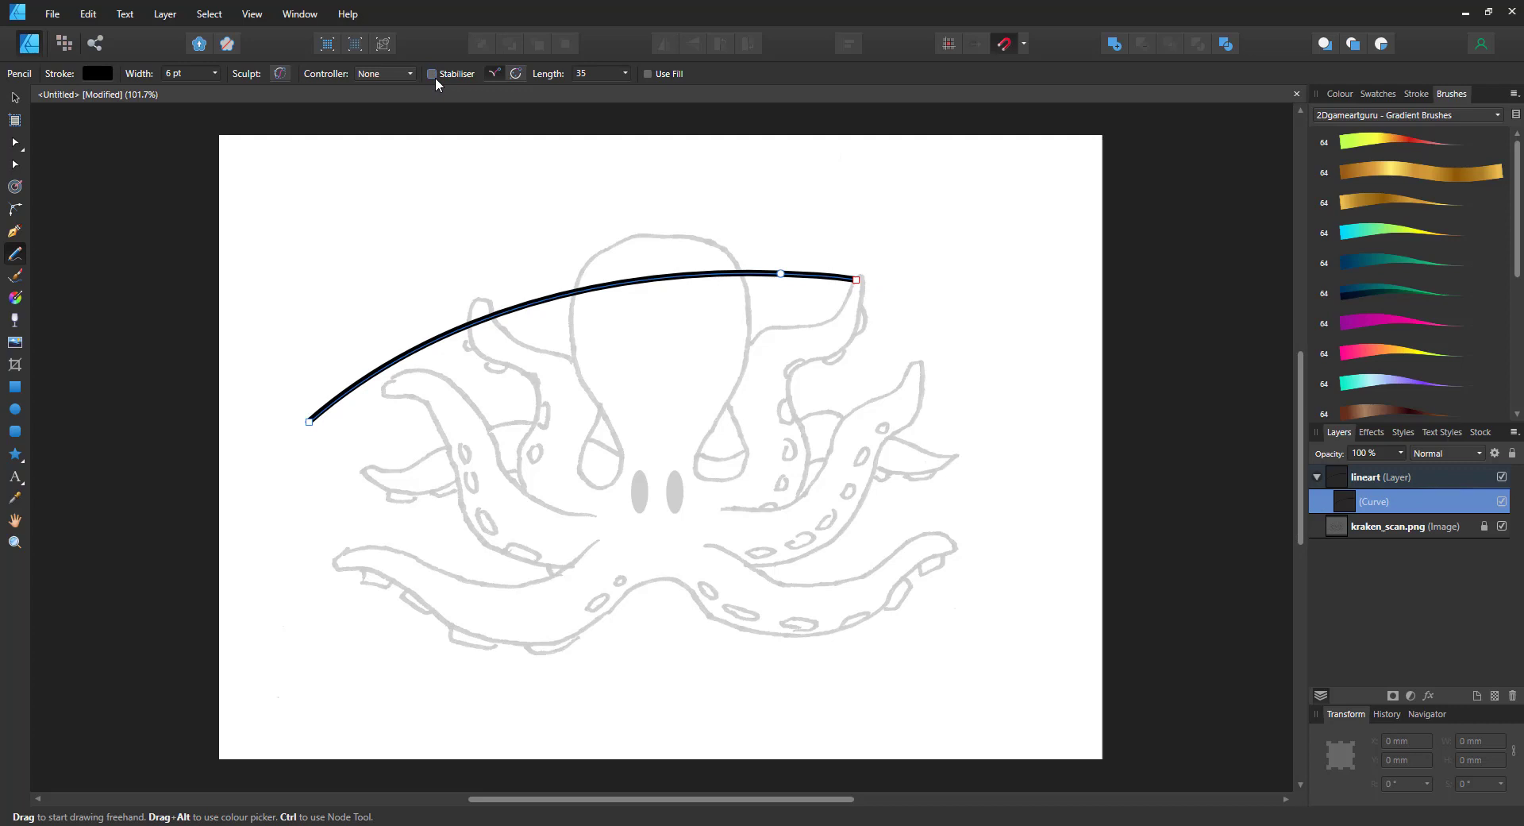
pyautogui.moveTo(295, 472)
pyautogui.mouseDown()
pyautogui.moveTo(408, 385)
pyautogui.moveTo(863, 356)
pyautogui.mouseUp()
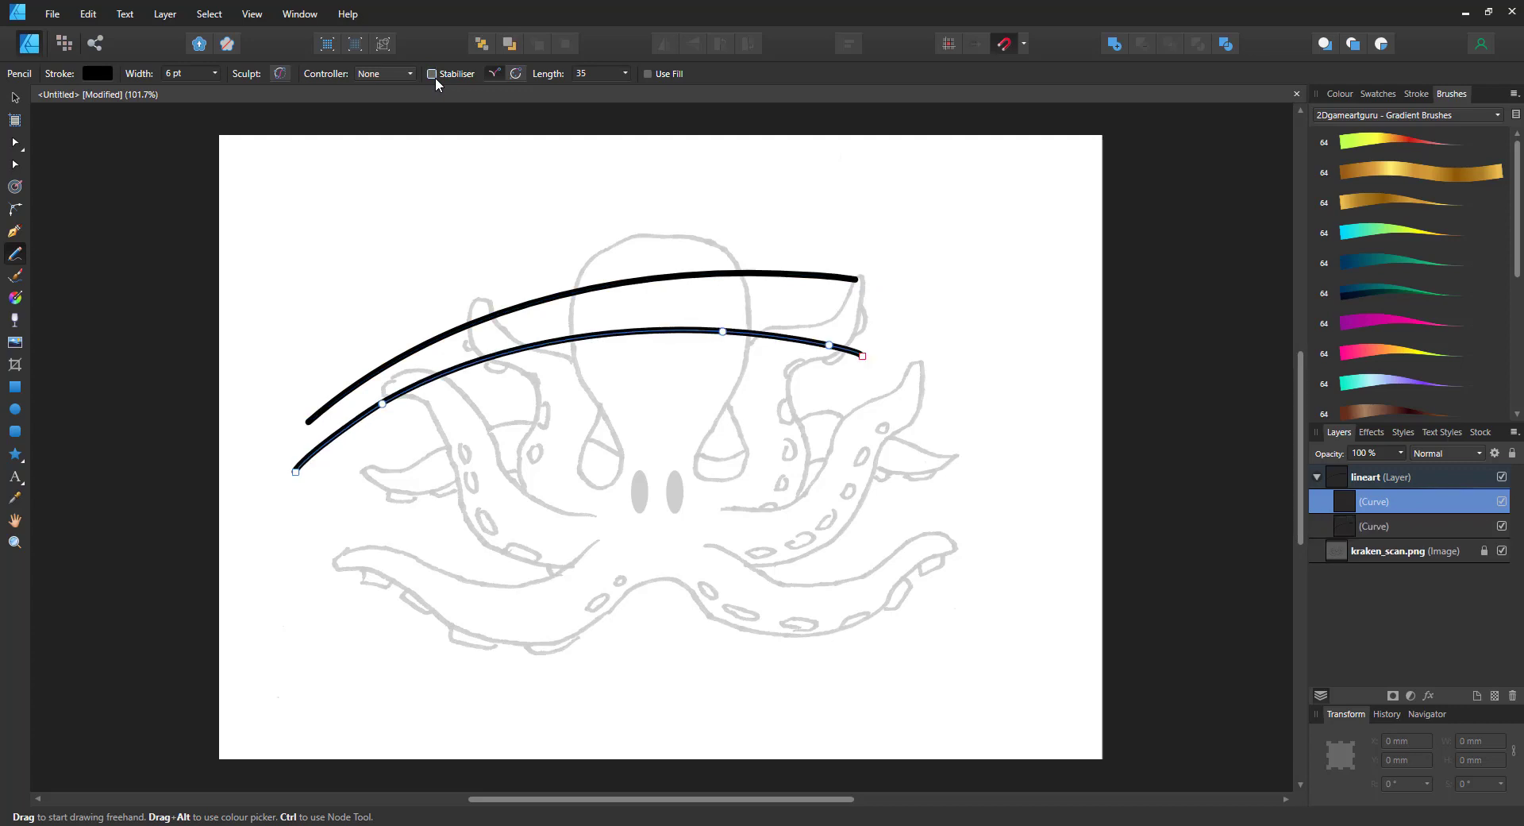
# Step: Compare the nodes of the two test arcs and delete both curves
pyautogui.click(24, 148)
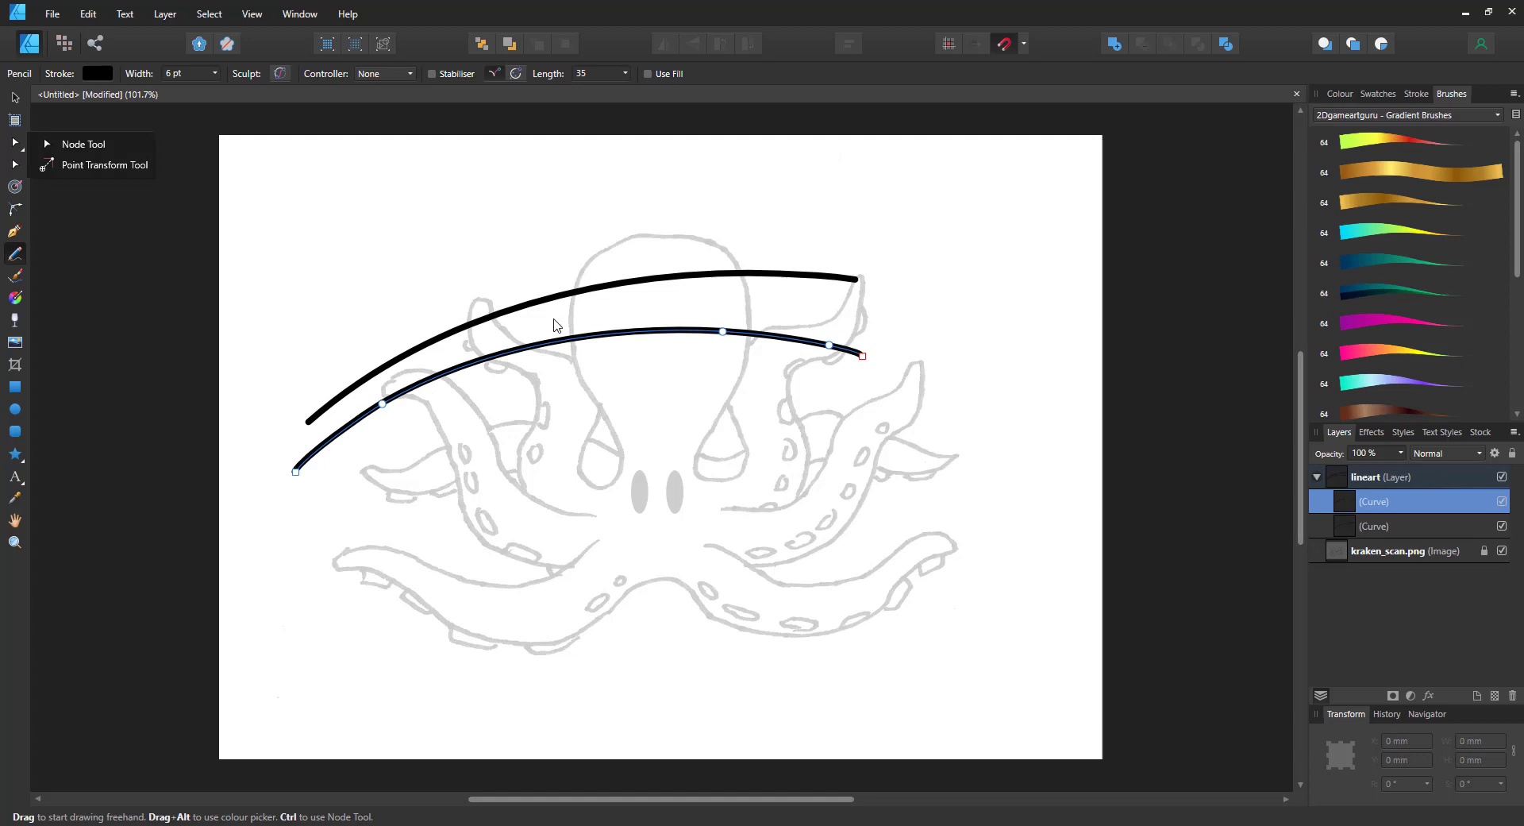
pyautogui.click(15, 167)
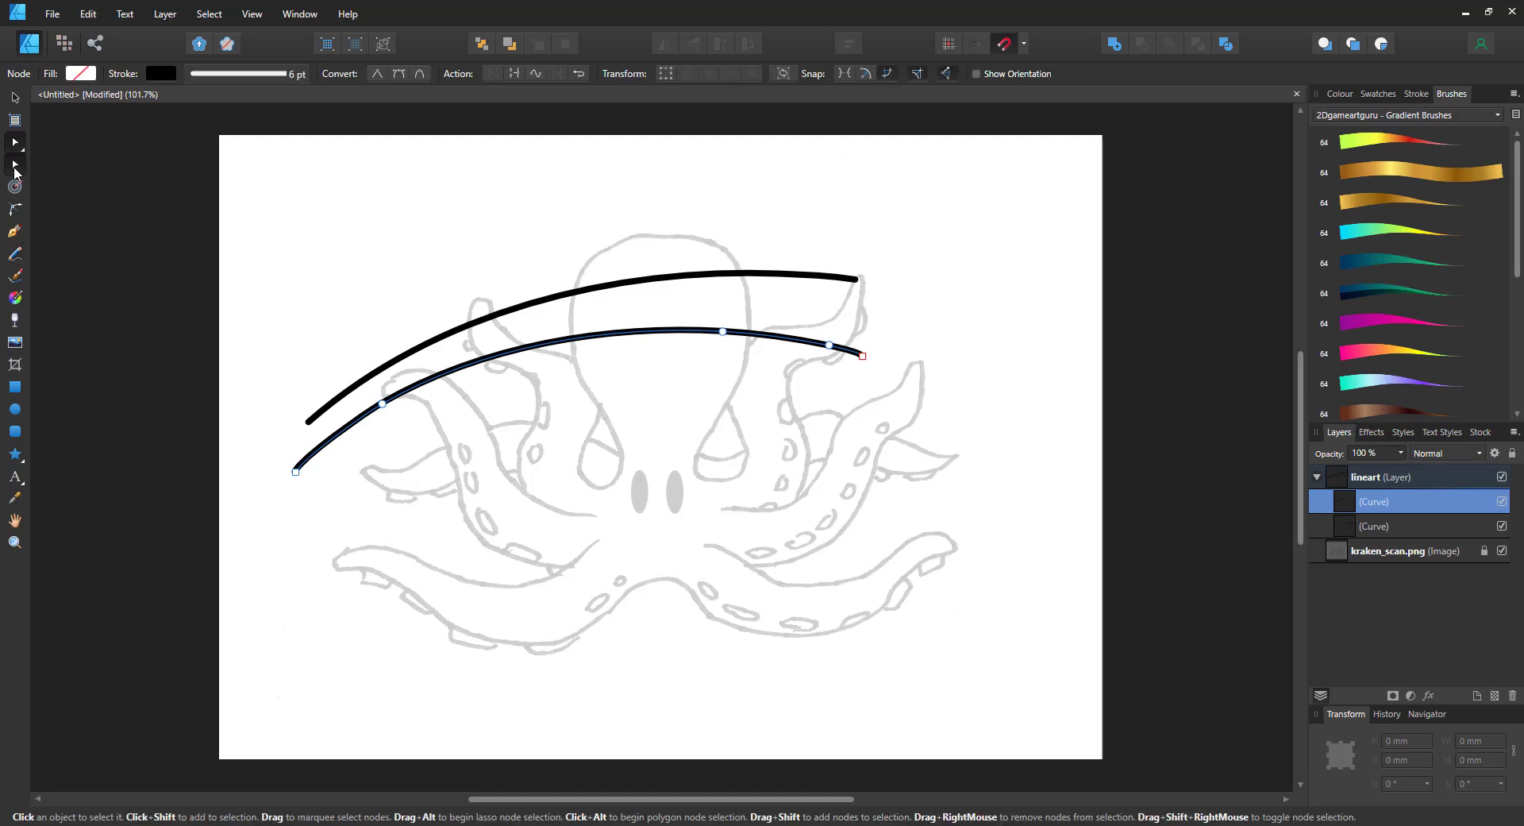
pyautogui.click(346, 393)
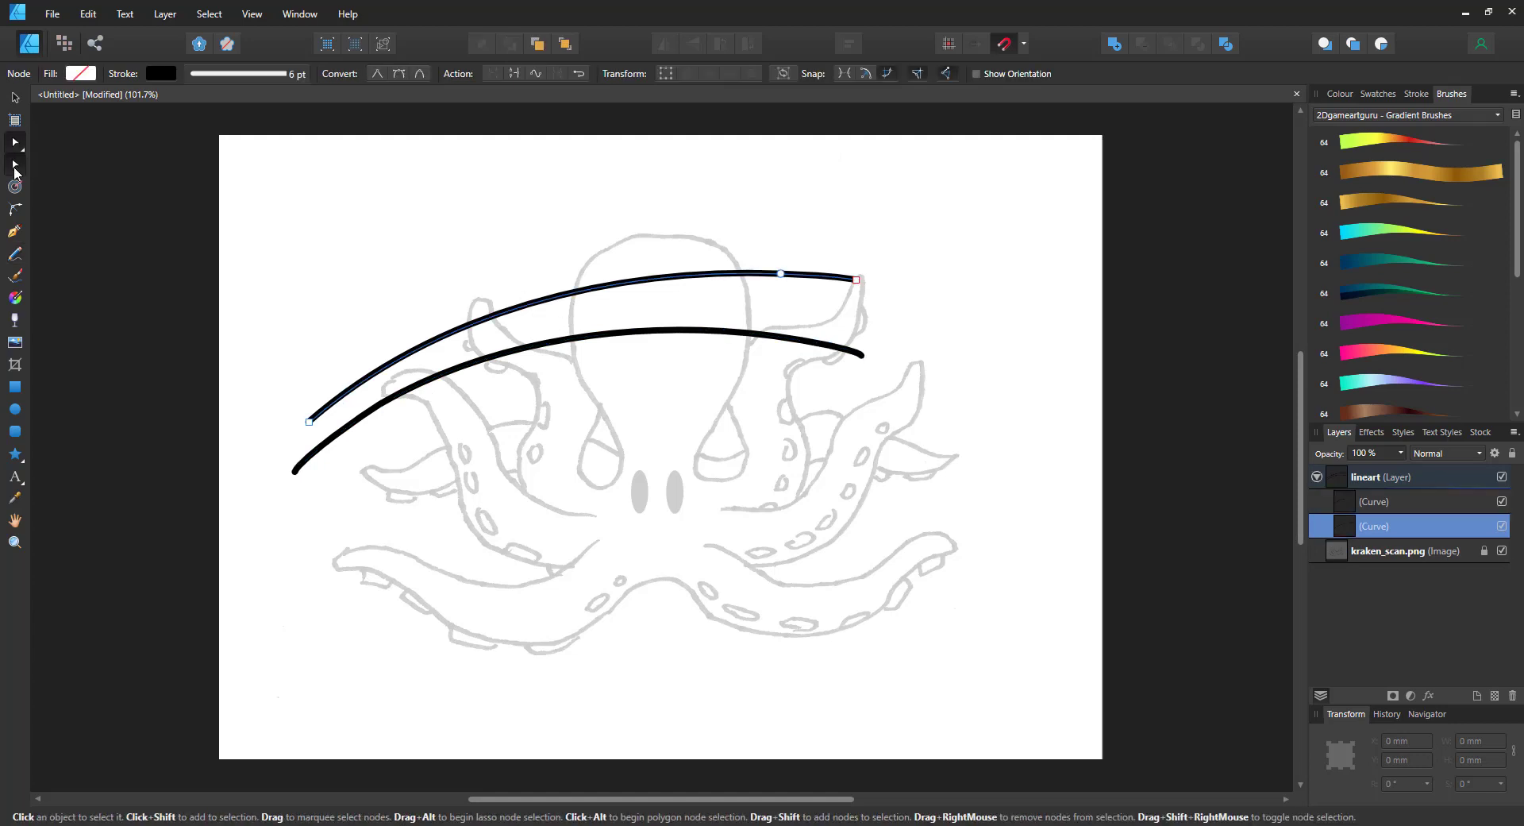
pyautogui.hotkey('alt', ']')
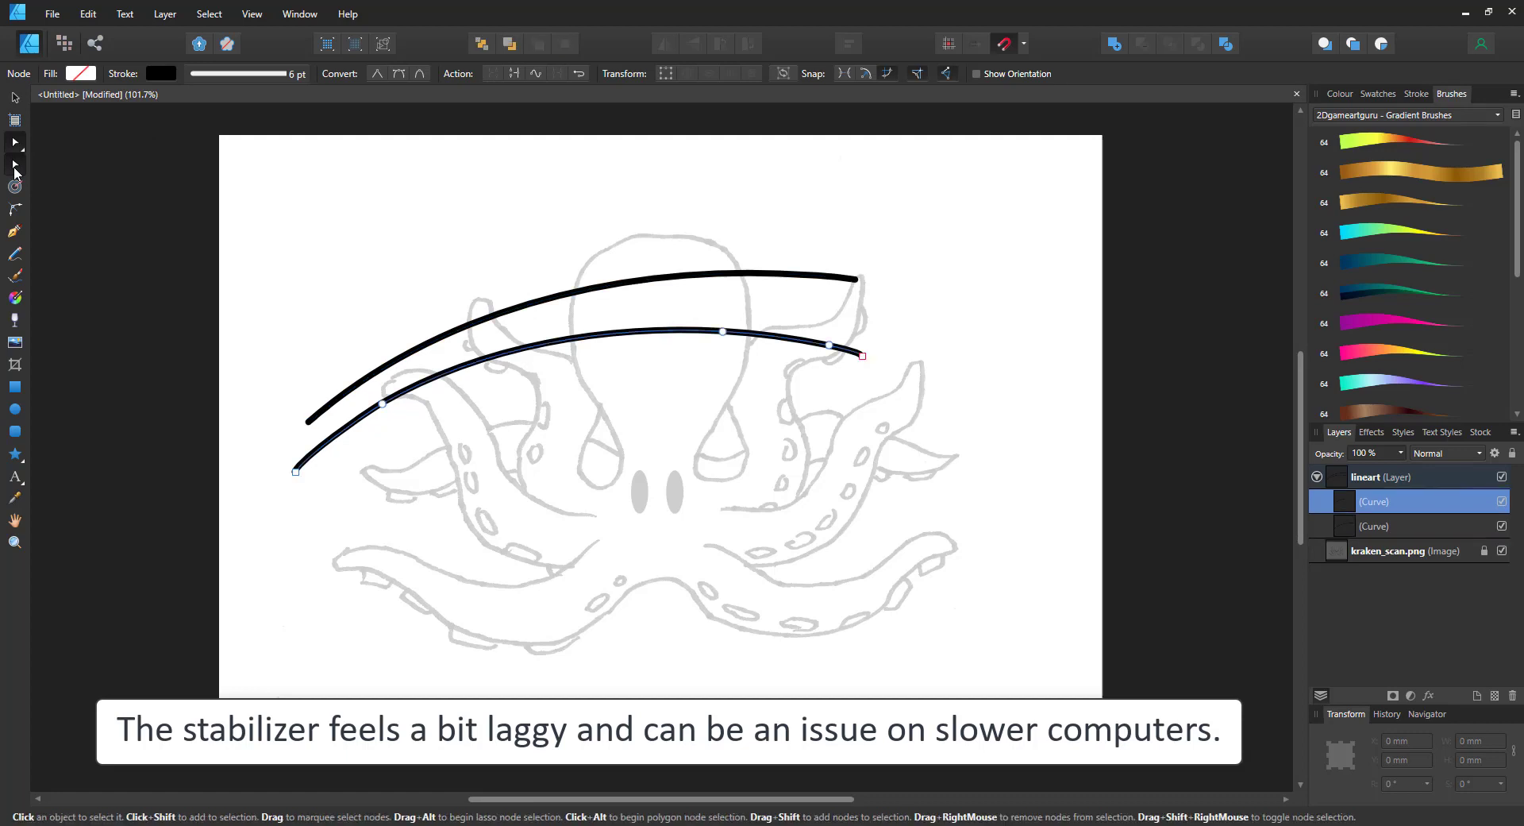
pyautogui.keyDown('shift'); pyautogui.click(1423, 526); pyautogui.keyUp('shift')
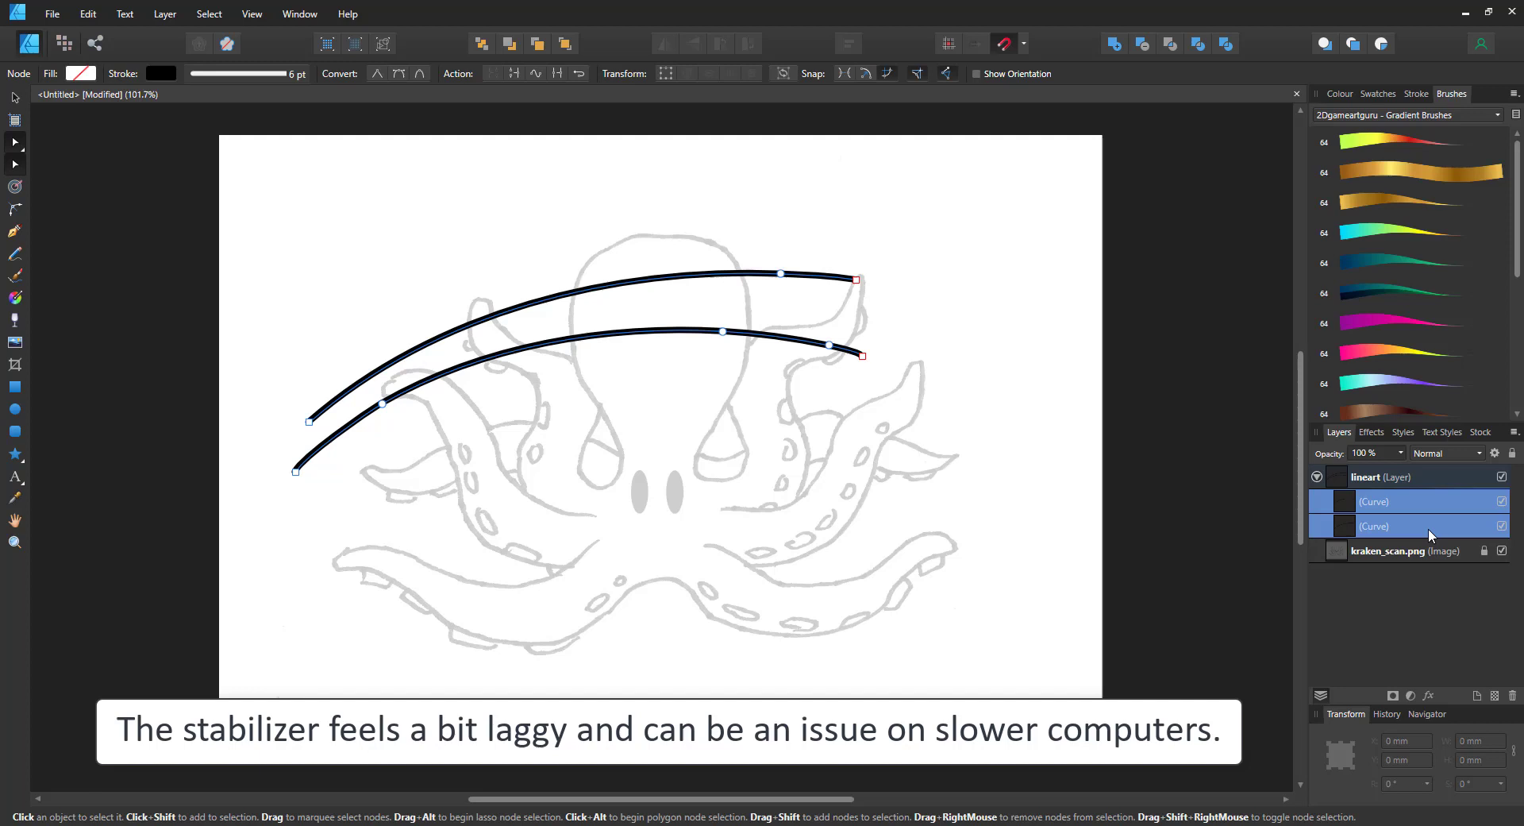
pyautogui.press('Delete')
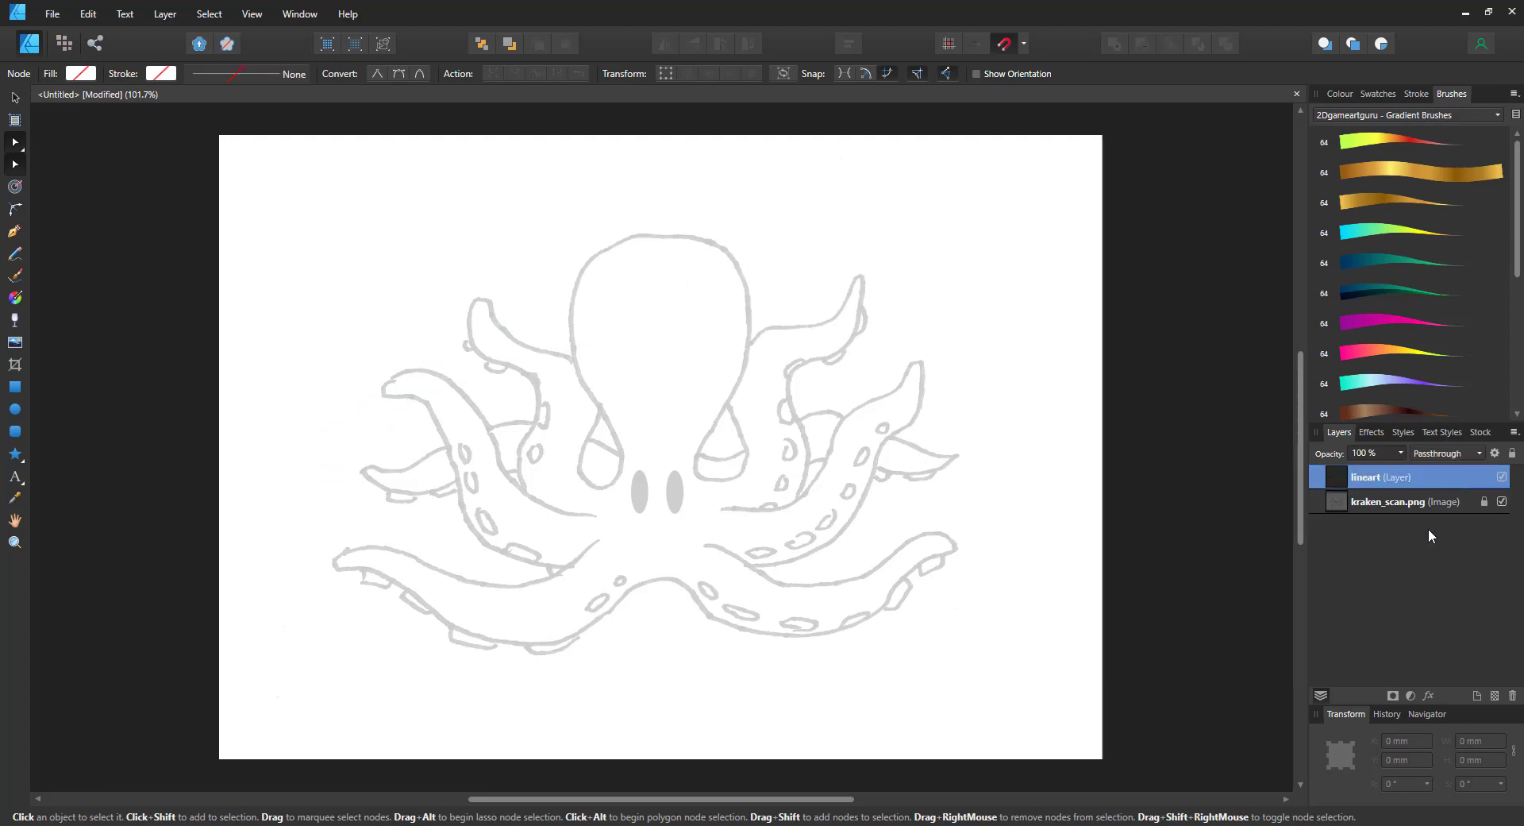
# Step: Trace the head, the two upper right tentacles and the lower pair of tentacles with a 6 pt black pencil line
pyautogui.click(13, 262)
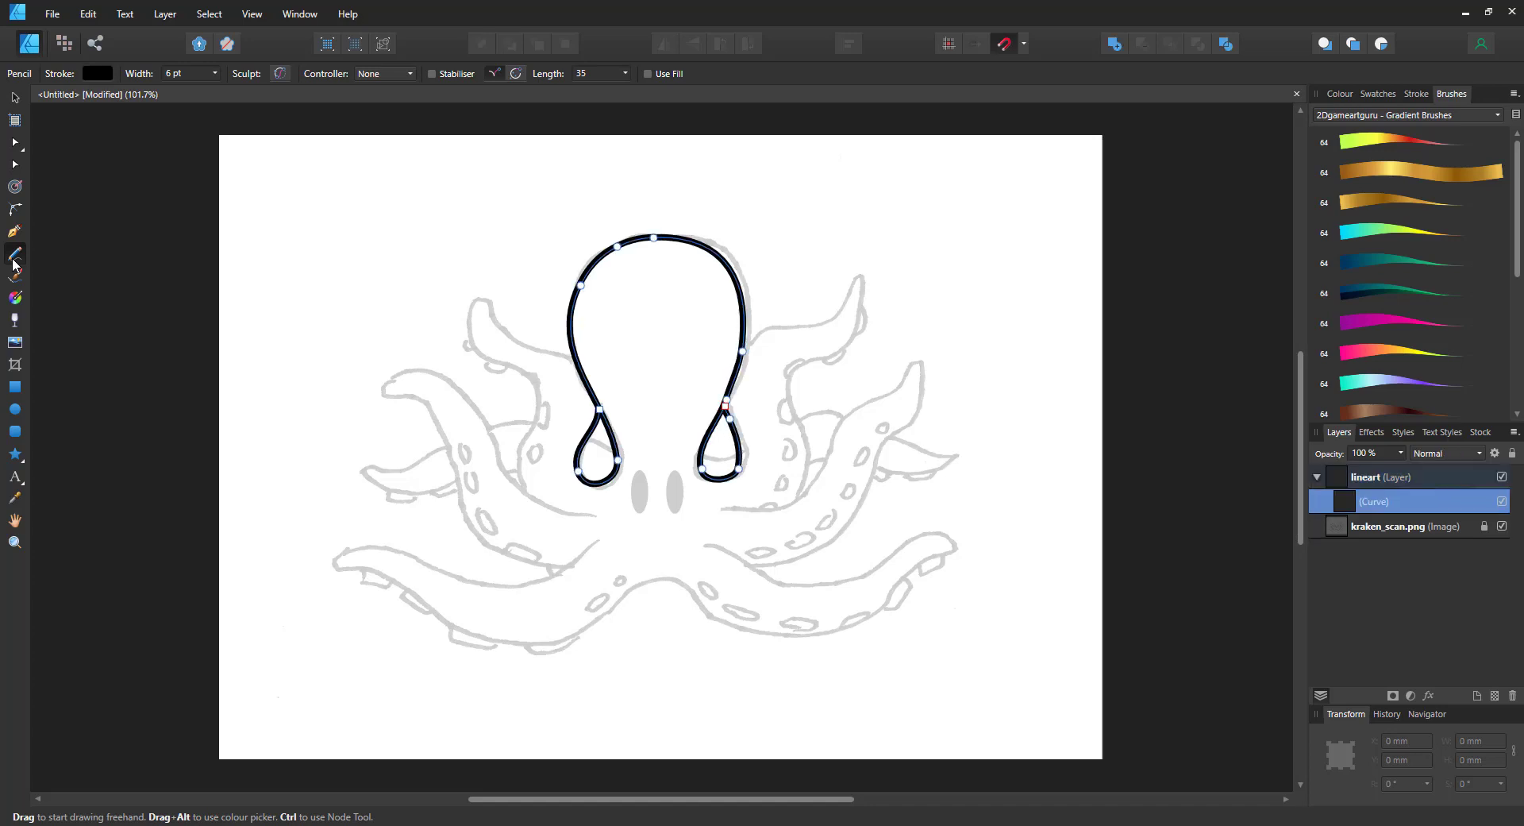
pyautogui.moveTo(746, 343)
pyautogui.mouseDown()
pyautogui.moveTo(862, 290)
pyautogui.moveTo(786, 428)
pyautogui.moveTo(788, 501)
pyautogui.moveTo(848, 414)
pyautogui.moveTo(905, 415)
pyautogui.moveTo(767, 562)
pyautogui.moveTo(700, 546)
pyautogui.moveTo(956, 537)
pyautogui.moveTo(772, 624)
pyautogui.moveTo(486, 647)
pyautogui.moveTo(353, 548)
pyautogui.moveTo(548, 572)
pyautogui.moveTo(607, 540)
pyautogui.mouseUp()
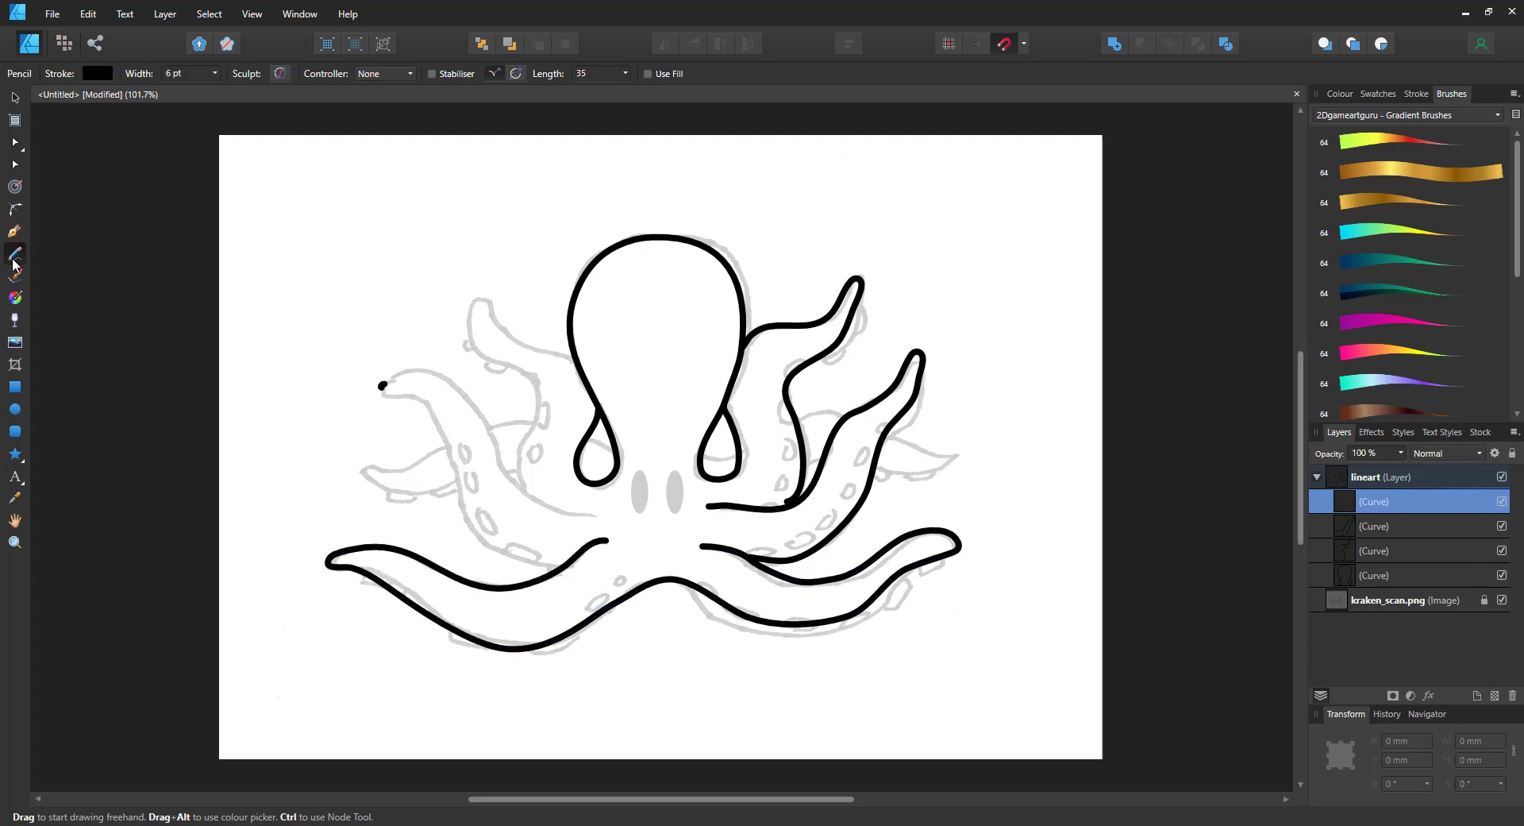
# Step: Trace the middle left tentacle in 6 pt pencil and reshape its upper edge to follow the sketch
pyautogui.moveTo(381, 385)
pyautogui.mouseDown()
pyautogui.moveTo(497, 548)
pyautogui.moveTo(560, 567)
pyautogui.mouseUp()
pyautogui.click(15, 143)
pyautogui.moveTo(385, 384); pyautogui.dragTo(582, 516)
pyautogui.click(468, 440)
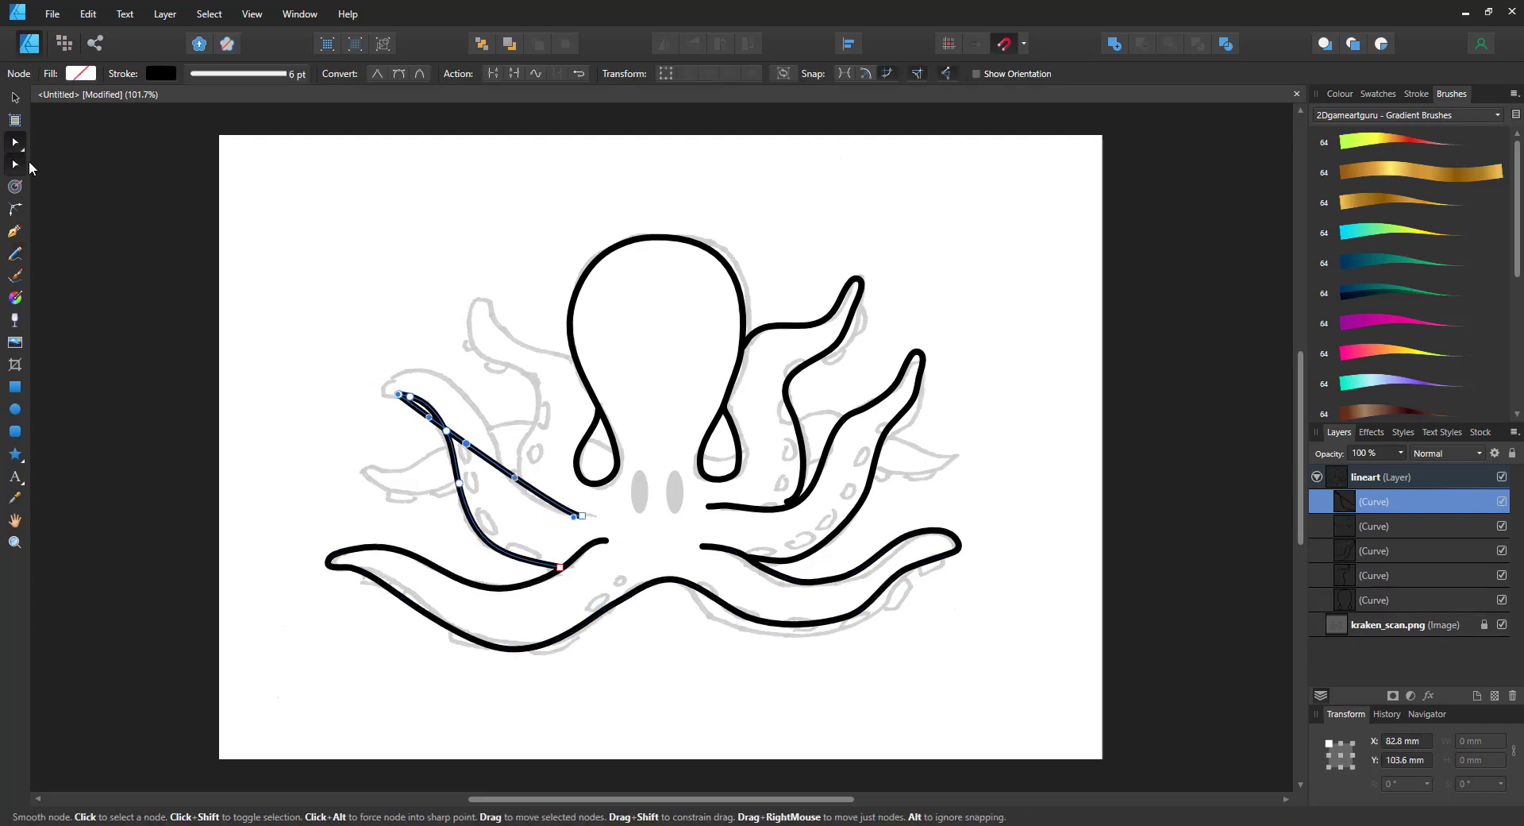
pyautogui.moveTo(468, 440); pyautogui.dragTo(441, 374)
pyautogui.click(532, 457)
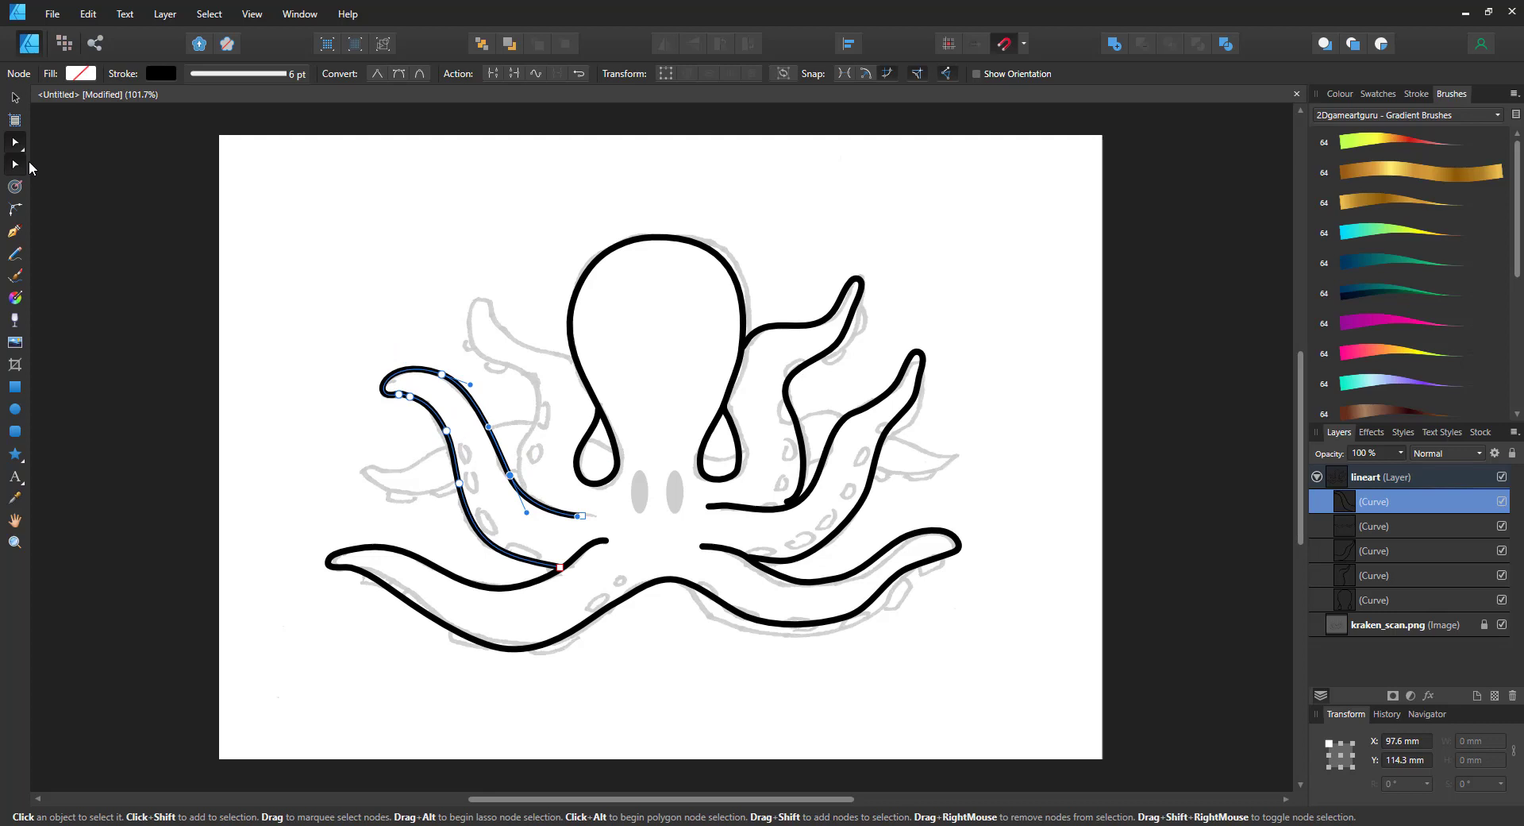
# Step: Trace the upper left tentacle and the small left tentacle, adjusting the small tentacle's nodes to match the sketch
pyautogui.click(15, 254)
pyautogui.moveTo(485, 297); pyautogui.dragTo(538, 506)
pyautogui.moveTo(367, 470)
pyautogui.mouseDown()
pyautogui.moveTo(401, 496)
pyautogui.moveTo(454, 486)
pyautogui.mouseUp()
pyautogui.press('p')
pyautogui.click(15, 164)
pyautogui.click(363, 475)
pyautogui.moveTo(368, 469); pyautogui.dragTo(434, 469)
# Step: Draw the curved line across the right teardrop shape, the short lines between the right tentacles, and the small right tentacle
pyautogui.click(15, 254)
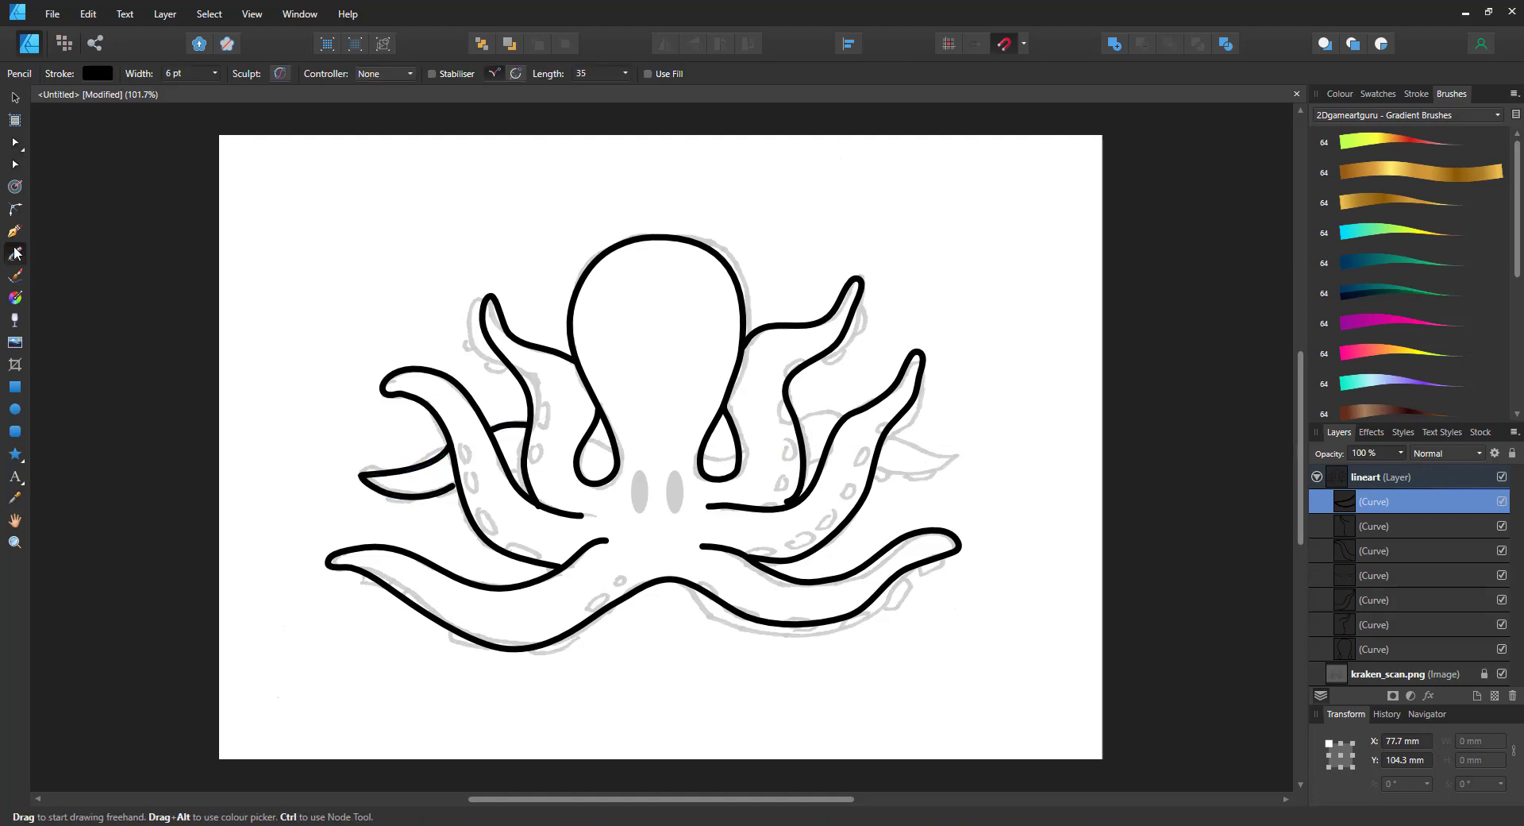
pyautogui.moveTo(703, 455); pyautogui.dragTo(740, 455)
pyautogui.moveTo(799, 423); pyautogui.dragTo(846, 418)
pyautogui.moveTo(805, 470); pyautogui.dragTo(822, 466)
pyautogui.moveTo(886, 437)
pyautogui.mouseDown()
pyautogui.moveTo(961, 459)
pyautogui.moveTo(877, 469)
pyautogui.mouseUp()
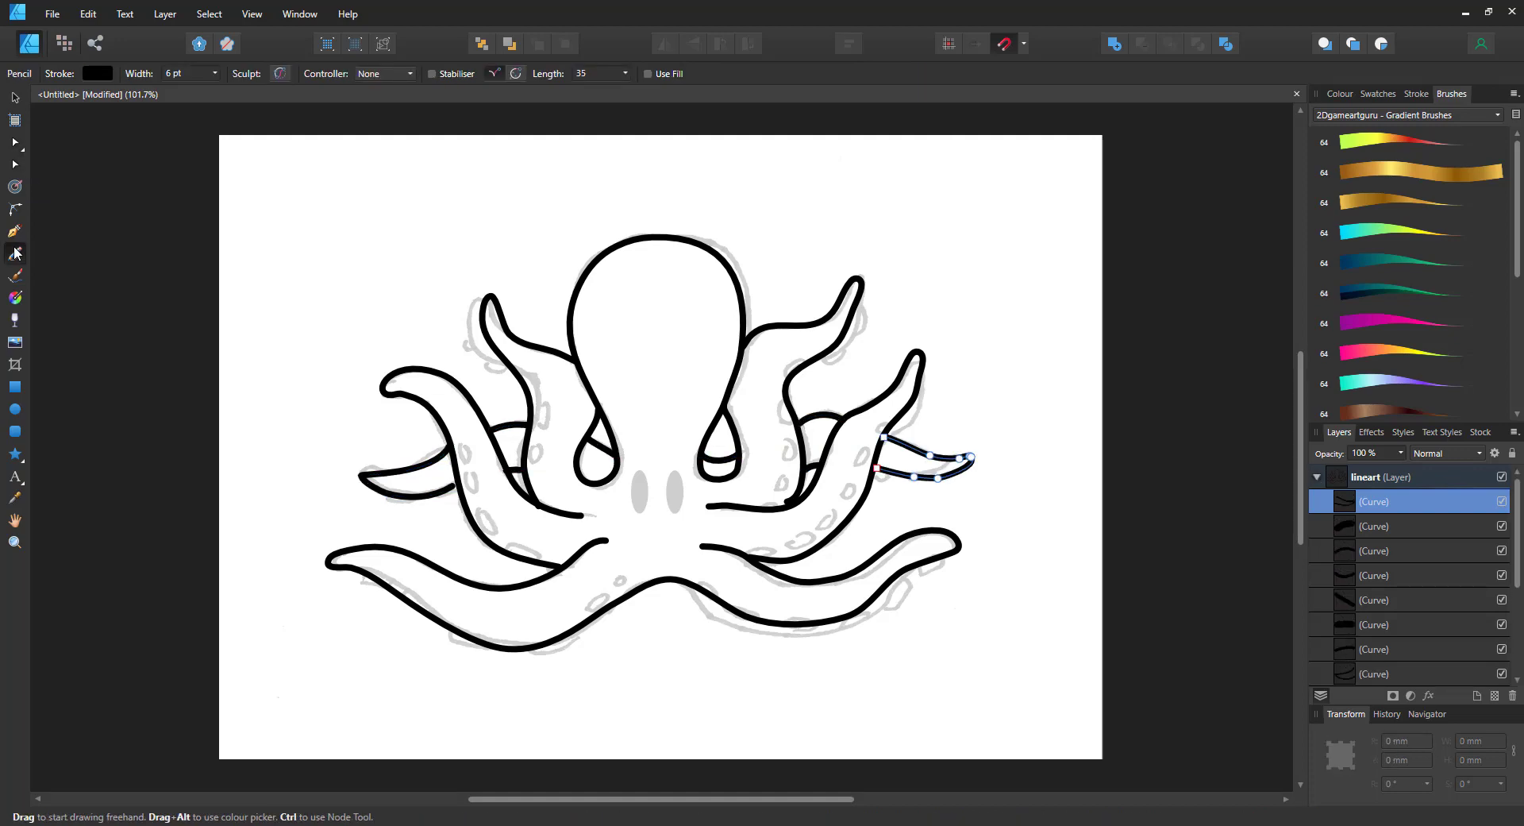
# Step: Draw a tall ellipse with a 6 pt black outline over the left oval spot between the teardrop shapes
pyautogui.hotkey('ctrl', '+')
pyautogui.hotkey('ctrl', '+')
pyautogui.moveTo(1301, 484); pyautogui.dragTo(1301, 500)
pyautogui.hotkey('ctrl', '+')
pyautogui.click(19, 412)
pyautogui.moveTo(611, 406)
pyautogui.mouseDown()
pyautogui.moveTo(612, 580)
pyautogui.moveTo(575, 536)
pyautogui.mouseUp()
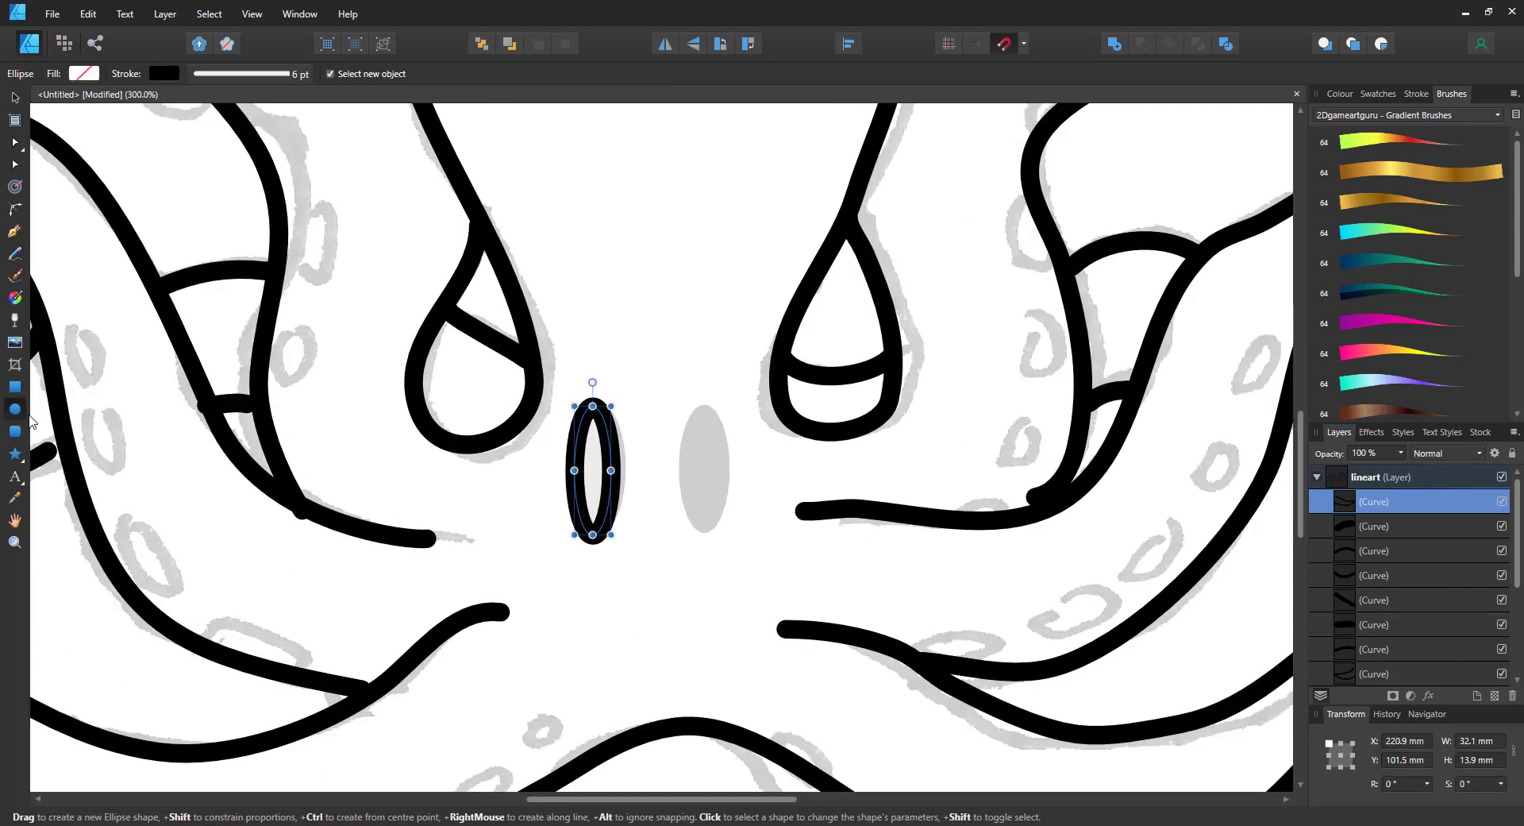
# Step: Draw a second ellipse over the right oval spot and fit both to the sketch, the left one about 5.2 by 14.6 mm
pyautogui.moveTo(713, 402); pyautogui.dragTo(677, 535)
pyautogui.moveTo(713, 469); pyautogui.dragTo(726, 469)
pyautogui.moveTo(702, 402); pyautogui.dragTo(705, 406)
pyautogui.moveTo(677, 471); pyautogui.dragTo(683, 471)
pyautogui.click(594, 471)
pyautogui.moveTo(611, 470); pyautogui.dragTo(620, 471)
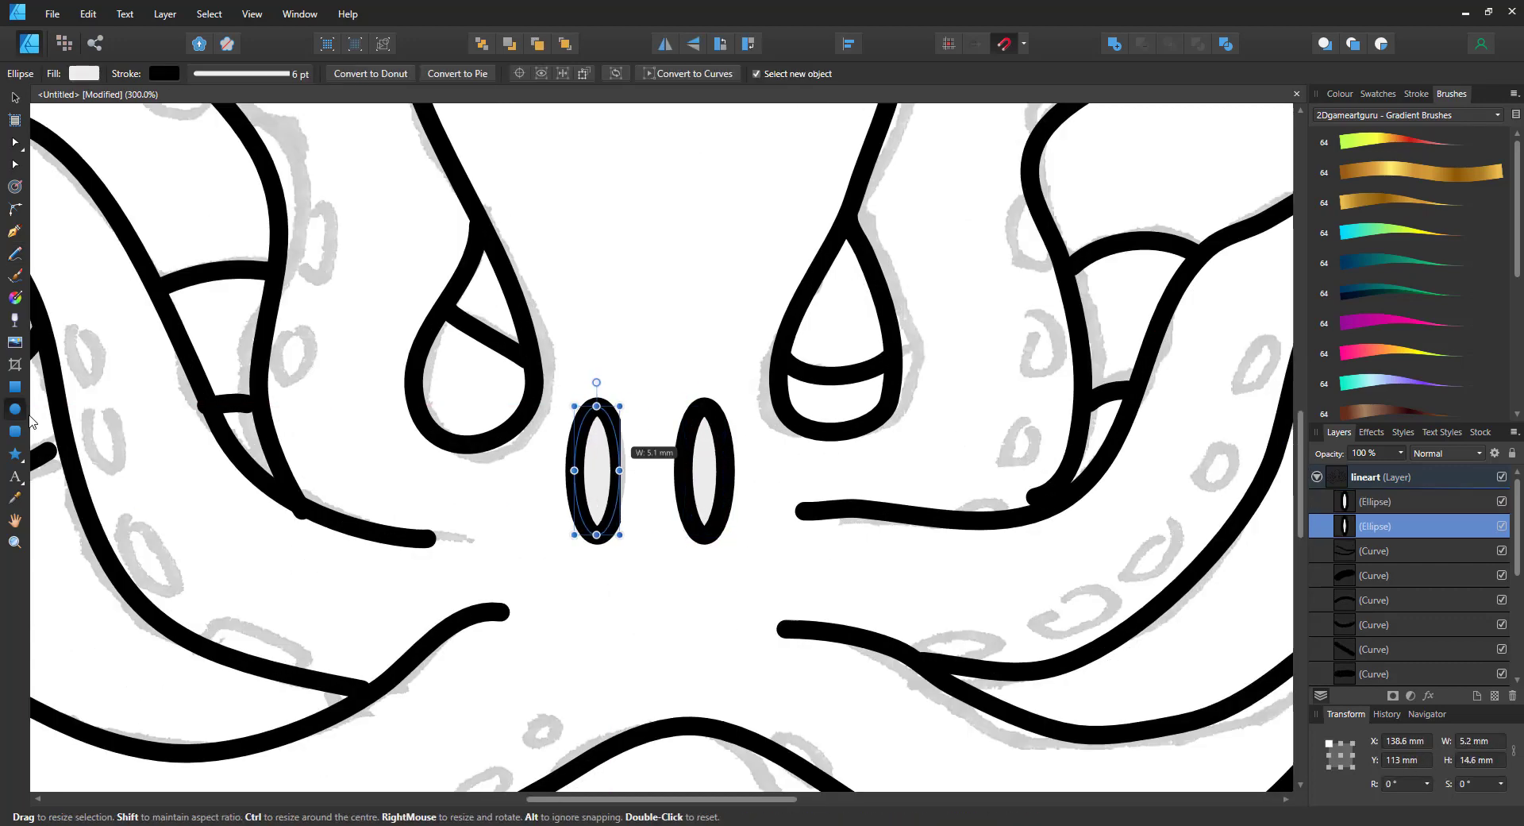
# Step: Set the pencil width to 3 pt and draw the suckers along the inner edge of the upper right tentacle
pyautogui.click(14, 254)
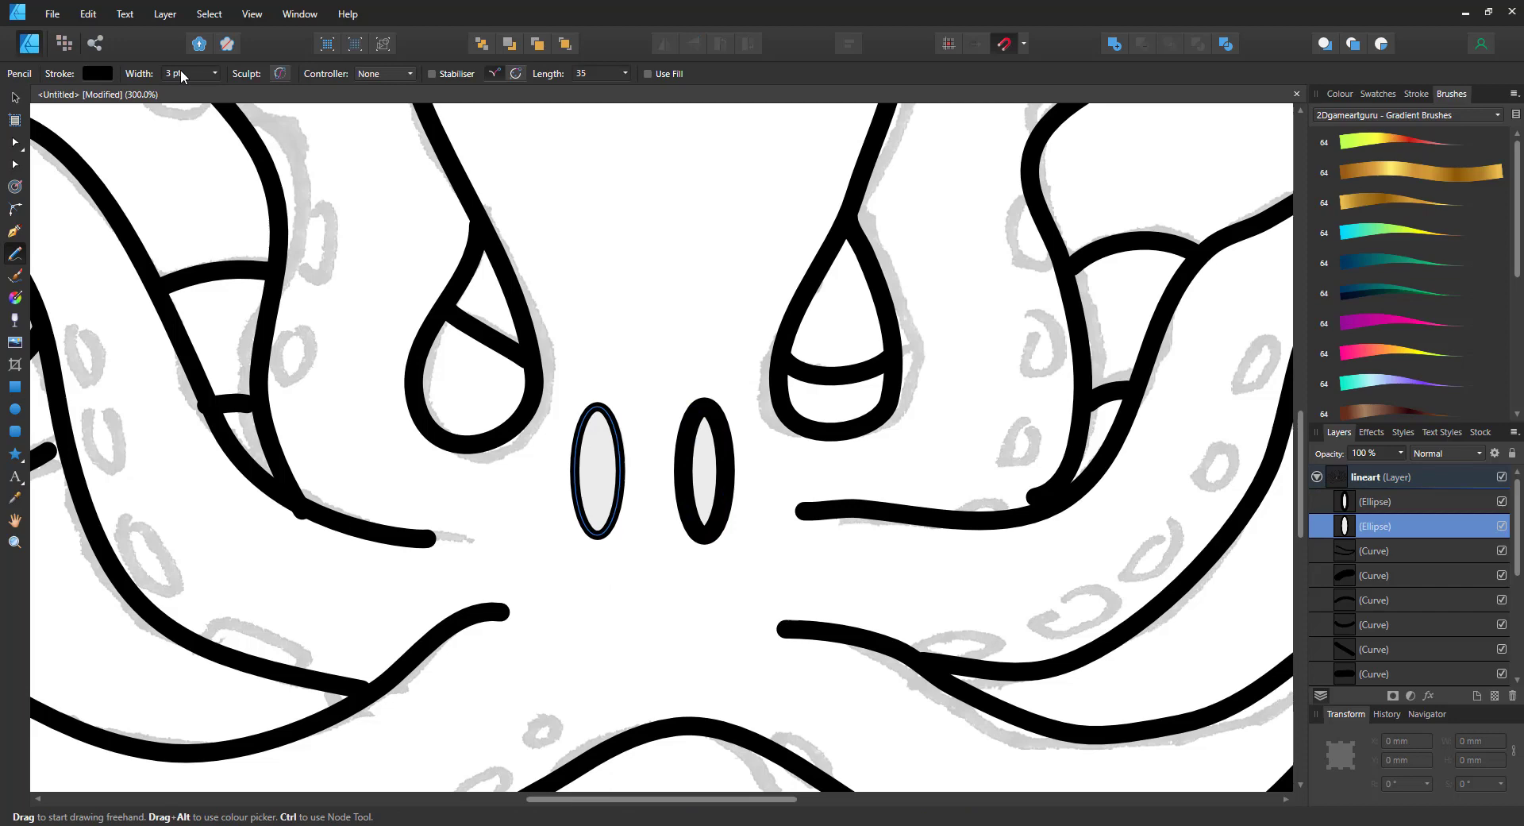
pyautogui.moveTo(1026, 189); pyautogui.dragTo(1052, 257)
pyautogui.hotkey('ctrl', 'z')
pyautogui.hotkey('ctrl', 'z')
pyautogui.moveTo(1046, 313)
pyautogui.mouseDown()
pyautogui.moveTo(1061, 332)
pyautogui.moveTo(1045, 313)
pyautogui.mouseUp()
pyautogui.moveTo(1028, 419)
pyautogui.mouseDown()
pyautogui.moveTo(1001, 464)
pyautogui.moveTo(1030, 419)
pyautogui.mouseUp()
pyautogui.moveTo(945, 513); pyautogui.dragTo(1007, 513)
pyautogui.moveTo(1269, 341)
pyautogui.mouseDown()
pyautogui.moveTo(1223, 403)
pyautogui.moveTo(1270, 343)
pyautogui.mouseUp()
pyautogui.hotkey('ctrl', 'z')
# Step: Draw 3 pt suckers along the middle right tentacle and under the small right tentacle
pyautogui.moveTo(760, 798); pyautogui.dragTo(843, 796)
pyautogui.moveTo(634, 648); pyautogui.dragTo(706, 659)
pyautogui.moveTo(764, 657); pyautogui.dragTo(848, 615)
pyautogui.moveTo(913, 520); pyautogui.dragTo(917, 528)
pyautogui.moveTo(962, 435); pyautogui.dragTo(967, 441)
pyautogui.moveTo(992, 335); pyautogui.dragTo(1126, 190)
pyautogui.moveTo(1010, 415); pyautogui.dragTo(1173, 439)
pyautogui.hotkey('ctrl', 'z')
# Step: Draw 3 pt suckers along the underside of the lower right tentacle, undoing the misshapen ones
pyautogui.moveTo(1301, 436); pyautogui.dragTo(1301, 488)
pyautogui.moveTo(494, 462)
pyautogui.mouseDown()
pyautogui.moveTo(686, 550)
pyautogui.moveTo(672, 560)
pyautogui.mouseUp()
pyautogui.hotkey('ctrl', 'z')
pyautogui.moveTo(589, 524)
pyautogui.mouseDown()
pyautogui.moveTo(640, 521)
pyautogui.moveTo(592, 529)
pyautogui.mouseUp()
pyautogui.moveTo(739, 543)
pyautogui.mouseDown()
pyautogui.moveTo(824, 560)
pyautogui.moveTo(735, 546)
pyautogui.mouseUp()
pyautogui.moveTo(890, 560)
pyautogui.mouseDown()
pyautogui.moveTo(957, 544)
pyautogui.moveTo(1183, 401)
pyautogui.mouseUp()
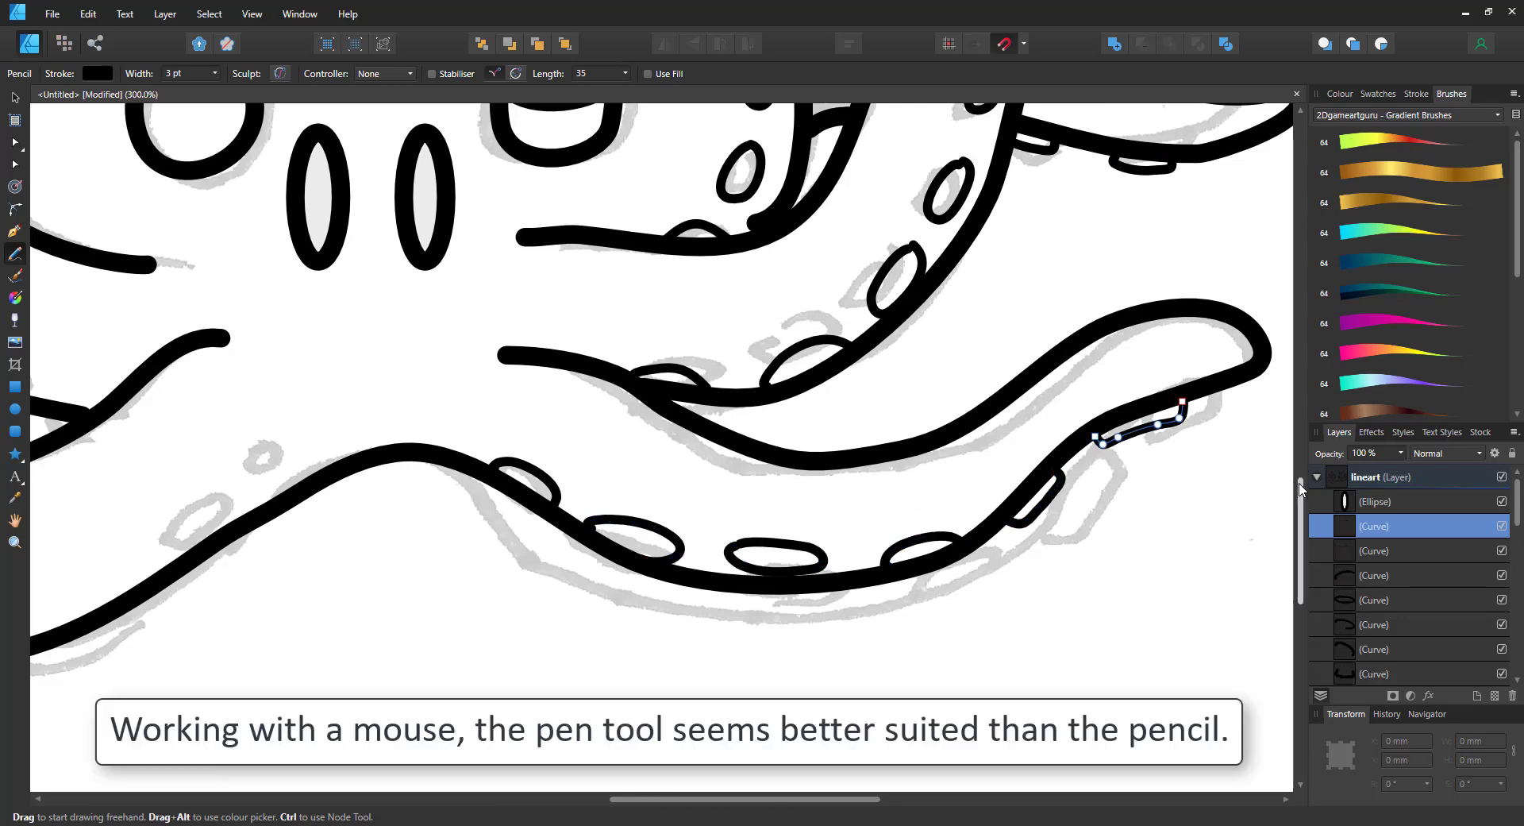
pyautogui.hotkey('ctrl', 'z')
pyautogui.moveTo(1096, 437); pyautogui.dragTo(1232, 384)
pyautogui.hotkey('ctrl', 'z')
# Step: Draw the two oval suckers at the inner end of the lower left tentacle
pyautogui.moveTo(756, 799); pyautogui.dragTo(613, 799)
pyautogui.moveTo(755, 449)
pyautogui.mouseDown()
pyautogui.moveTo(738, 457)
pyautogui.moveTo(756, 449)
pyautogui.mouseUp()
pyautogui.hotkey('ctrl', 'z')
pyautogui.moveTo(756, 445)
pyautogui.mouseDown()
pyautogui.moveTo(738, 454)
pyautogui.moveTo(758, 446)
pyautogui.mouseUp()
pyautogui.hotkey('ctrl', 'z')
pyautogui.moveTo(757, 443)
pyautogui.mouseDown()
pyautogui.moveTo(738, 451)
pyautogui.moveTo(759, 443)
pyautogui.mouseUp()
pyautogui.moveTo(671, 506); pyautogui.dragTo(675, 502)
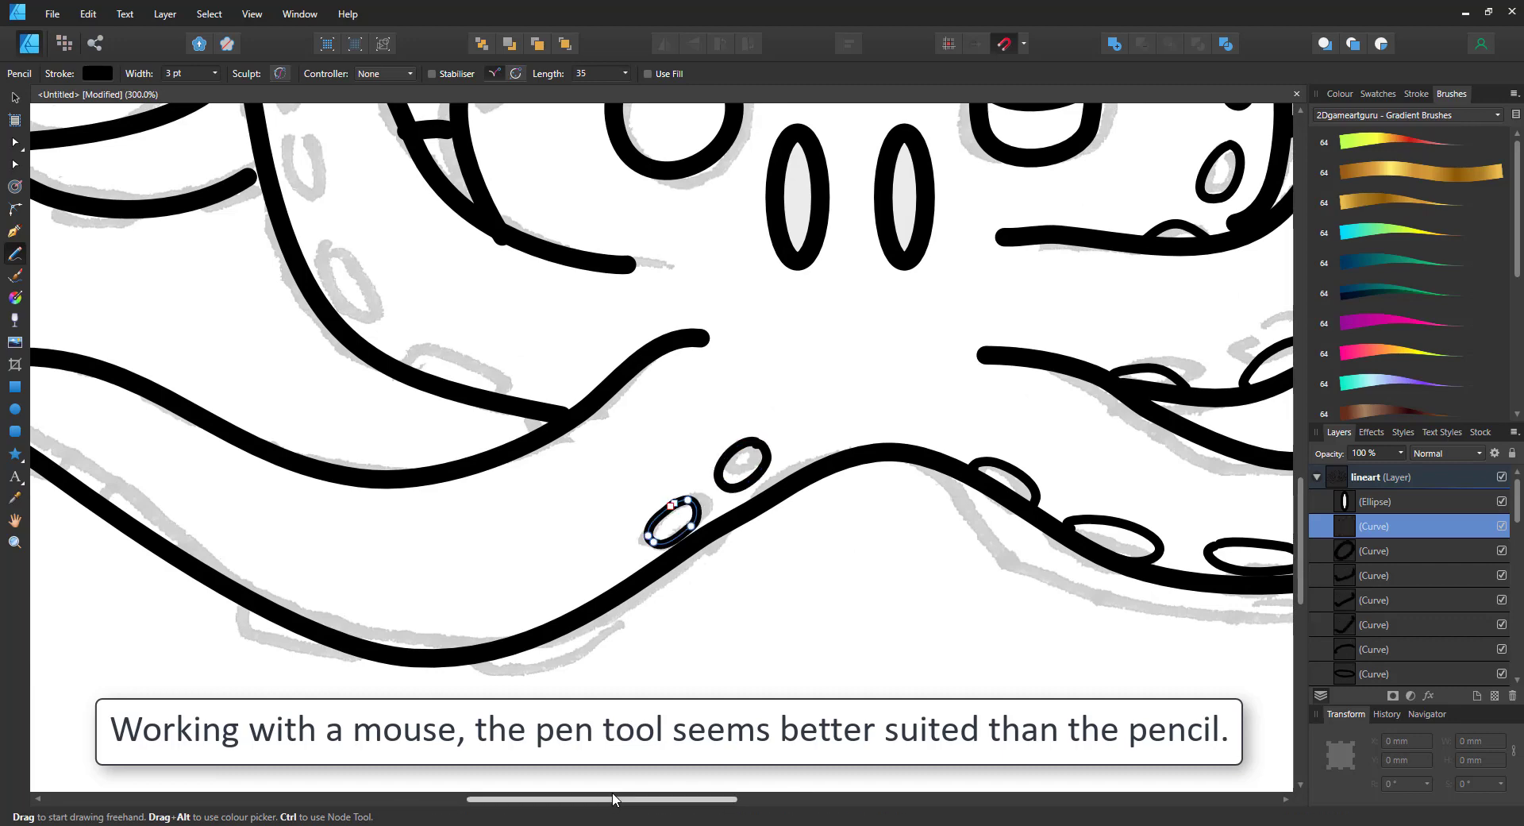
# Step: Draw the remaining 3 pt suckers along the lower edge of the lower left tentacle out to its tip
pyautogui.moveTo(578, 611); pyautogui.dragTo(629, 577)
pyautogui.moveTo(441, 662); pyautogui.dragTo(492, 675)
pyautogui.hotkey('ctrl', 'z')
pyautogui.moveTo(441, 663)
pyautogui.mouseDown()
pyautogui.moveTo(470, 677)
pyautogui.moveTo(523, 655)
pyautogui.mouseUp()
pyautogui.moveTo(650, 799); pyautogui.dragTo(565, 799)
pyautogui.moveTo(597, 644); pyautogui.dragTo(663, 662)
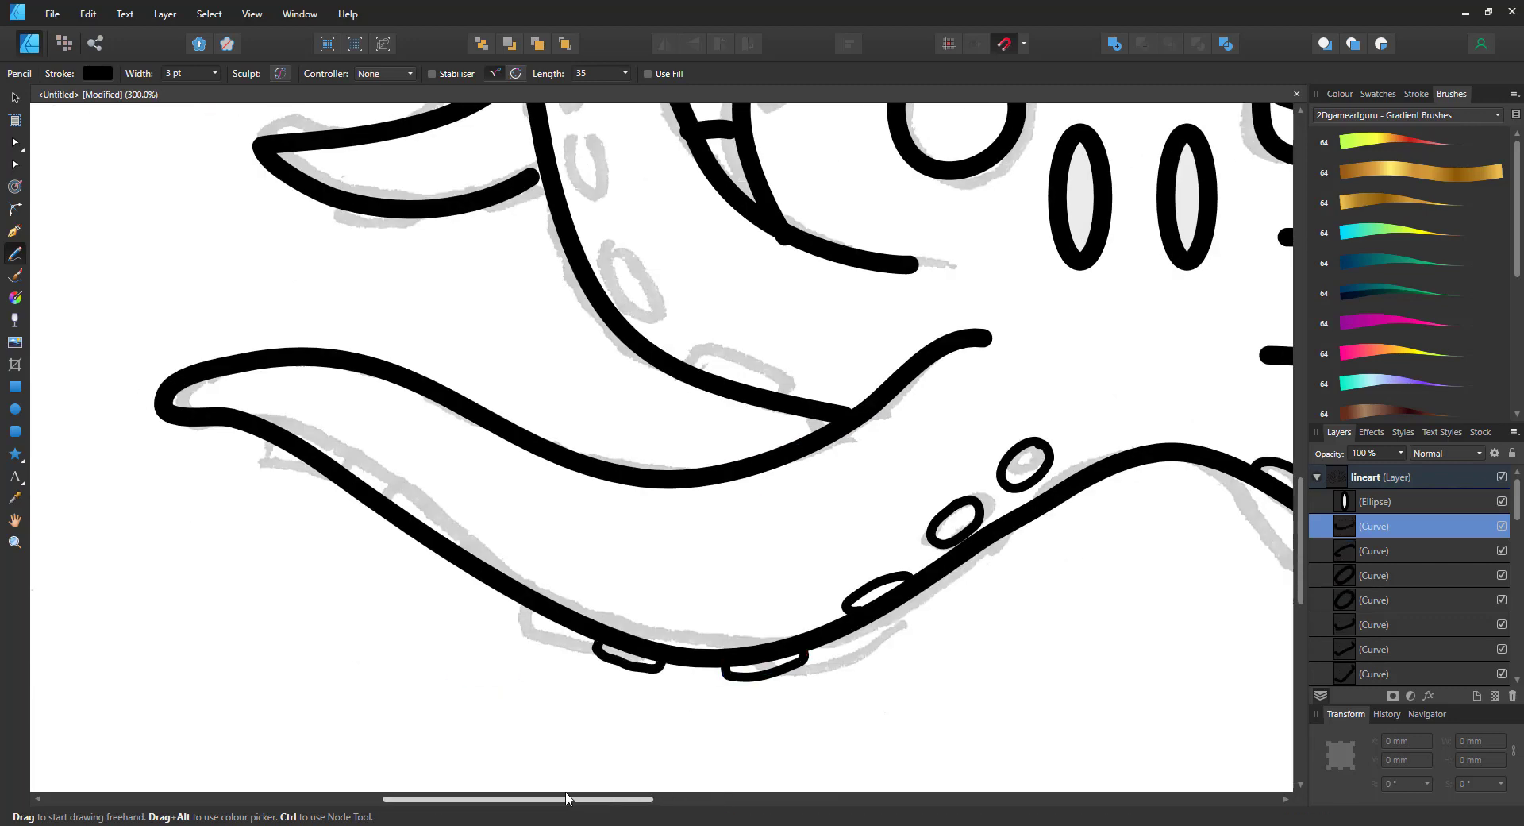
pyautogui.moveTo(197, 429); pyautogui.dragTo(199, 430)
pyautogui.moveTo(264, 446); pyautogui.dragTo(269, 449)
pyautogui.moveTo(340, 484); pyautogui.dragTo(343, 487)
# Step: Draw 3 pt suckers under the small left tentacle and down the length of the middle left tentacle
pyautogui.moveTo(300, 195); pyautogui.dragTo(304, 198)
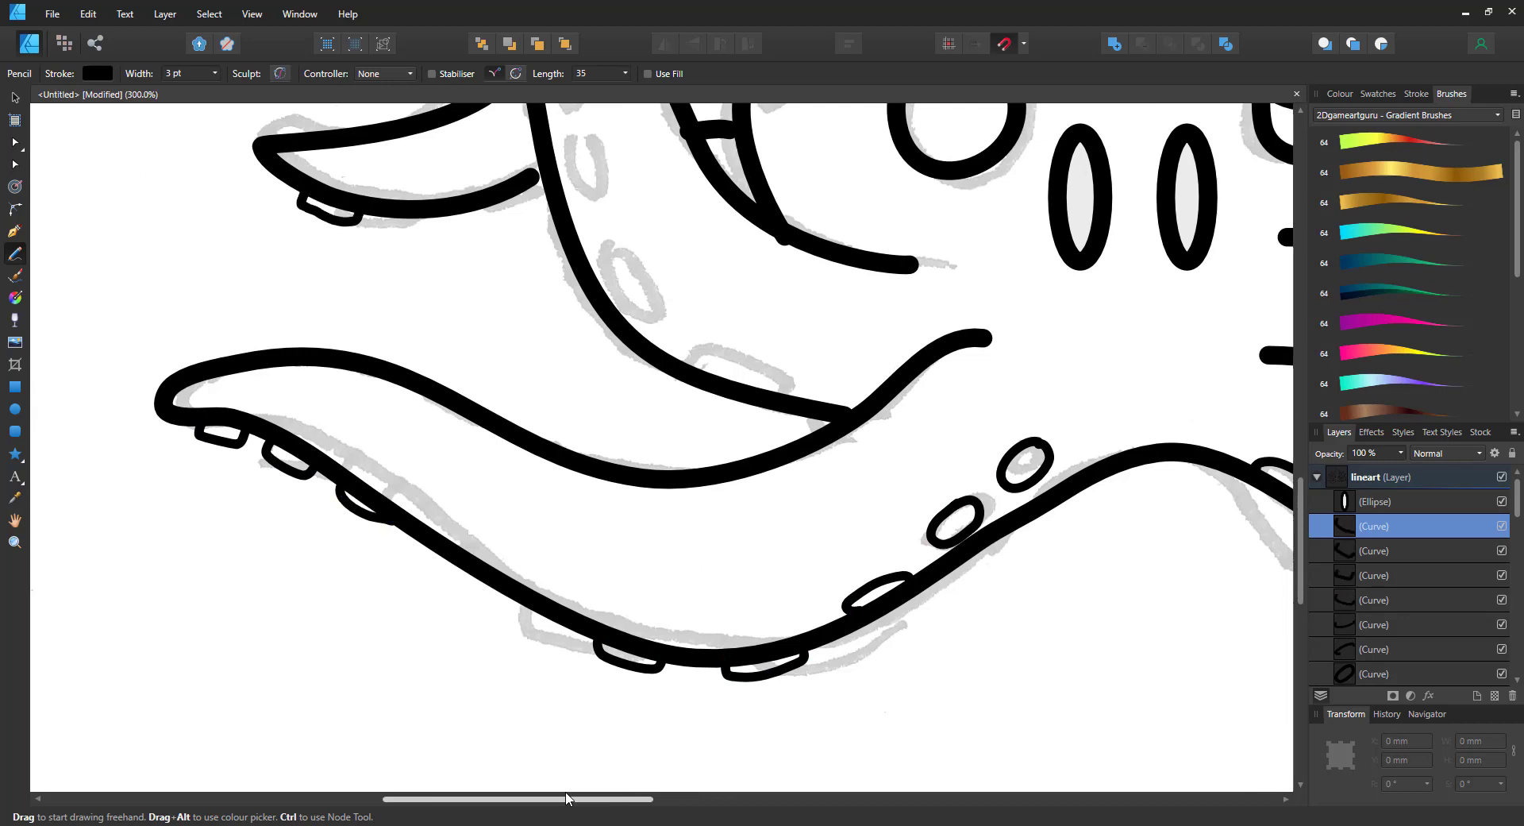
pyautogui.moveTo(414, 219); pyautogui.dragTo(478, 213)
pyautogui.moveTo(1300, 508); pyautogui.dragTo(1287, 445)
pyautogui.moveTo(554, 302); pyautogui.dragTo(554, 301)
pyautogui.hotkey('ctrl', 'z')
pyautogui.moveTo(552, 297)
pyautogui.mouseDown()
pyautogui.moveTo(557, 346)
pyautogui.moveTo(550, 302)
pyautogui.mouseUp()
pyautogui.moveTo(582, 390); pyautogui.dragTo(586, 393)
pyautogui.moveTo(619, 491); pyautogui.dragTo(623, 494)
pyautogui.moveTo(675, 611)
pyautogui.mouseDown()
pyautogui.moveTo(763, 613)
pyautogui.moveTo(779, 652)
pyautogui.mouseUp()
# Step: Draw 3 pt suckers along the upper left tentacle from its base to its tip
pyautogui.moveTo(778, 316)
pyautogui.mouseDown()
pyautogui.moveTo(764, 373)
pyautogui.moveTo(780, 316)
pyautogui.mouseUp()
pyautogui.moveTo(794, 195)
pyautogui.mouseDown()
pyautogui.moveTo(786, 261)
pyautogui.moveTo(794, 196)
pyautogui.mouseUp()
pyautogui.moveTo(1300, 534); pyautogui.dragTo(1294, 463)
pyautogui.moveTo(721, 387); pyautogui.dragTo(756, 440)
pyautogui.moveTo(647, 323); pyautogui.dragTo(684, 372)
pyautogui.moveTo(613, 248); pyautogui.dragTo(628, 278)
# Step: Draw the remaining 3 pt suckers along the outer edge of the upper right tentacle
pyautogui.moveTo(616, 800); pyautogui.dragTo(704, 815)
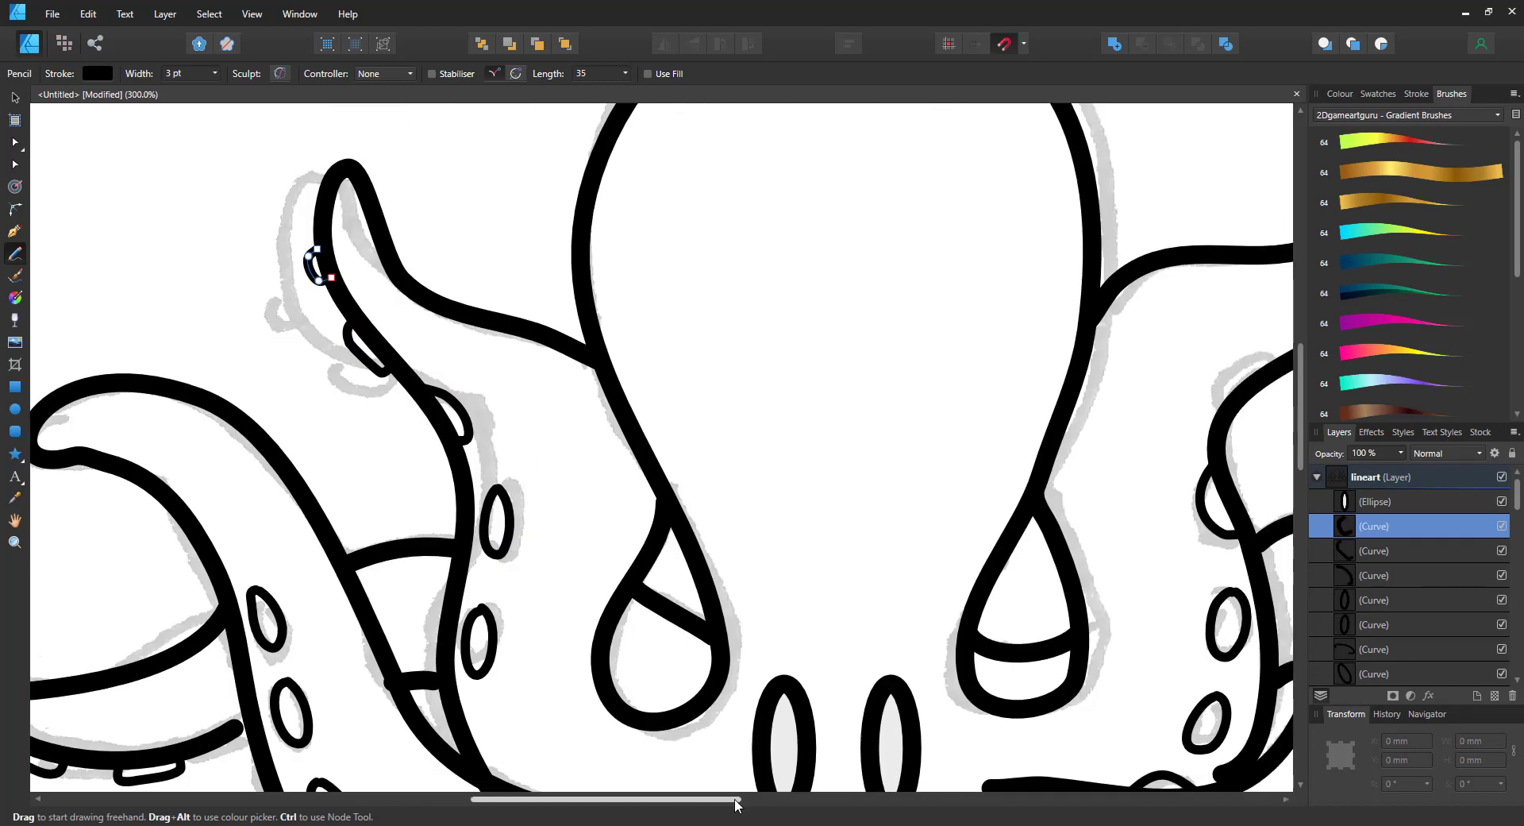
pyautogui.hotkey('ctrl', '0')
pyautogui.hotkey('ctrl', '+')
pyautogui.hotkey('ctrl', '+')
pyautogui.hotkey('ctrl', '+')
pyautogui.moveTo(1039, 244)
pyautogui.mouseDown()
pyautogui.moveTo(1068, 197)
pyautogui.moveTo(1089, 200)
pyautogui.mouseUp()
pyautogui.moveTo(1300, 474); pyautogui.dragTo(1296, 430)
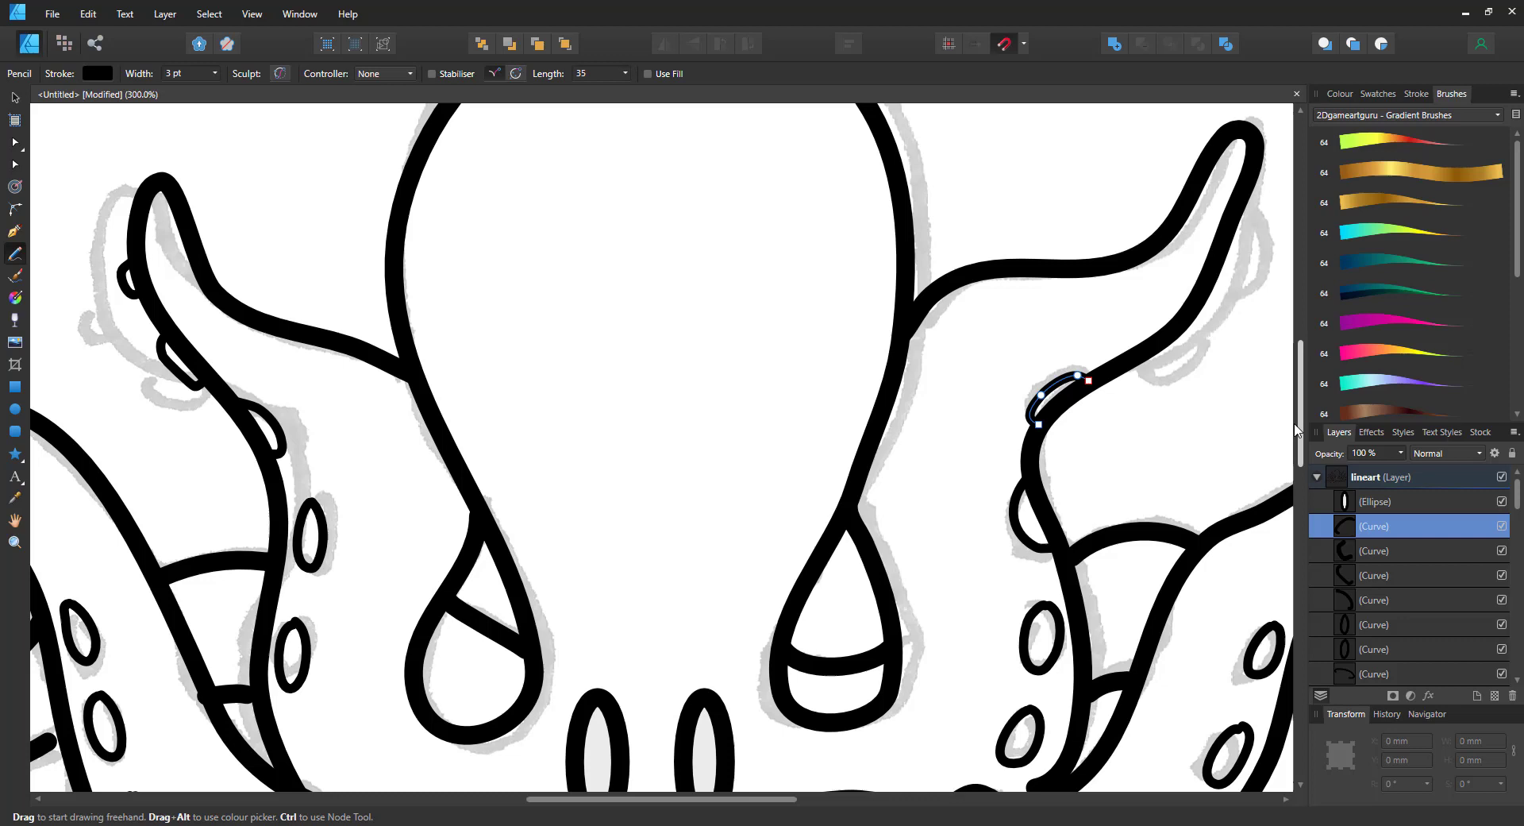
pyautogui.moveTo(1136, 368); pyautogui.dragTo(1184, 330)
pyautogui.moveTo(1218, 282); pyautogui.dragTo(1234, 230)
# Step: Reshape the upper edge of the upper right tentacle so it curves smoothly into the head outline
pyautogui.click(16, 142)
pyautogui.click(924, 303)
pyautogui.moveTo(903, 341); pyautogui.dragTo(888, 394)
pyautogui.moveTo(931, 294); pyautogui.dragTo(959, 313)
pyautogui.moveTo(998, 251); pyautogui.dragTo(1026, 267)
pyautogui.moveTo(889, 394)
pyautogui.mouseDown()
pyautogui.moveTo(866, 454)
pyautogui.moveTo(876, 402)
pyautogui.mouseUp()
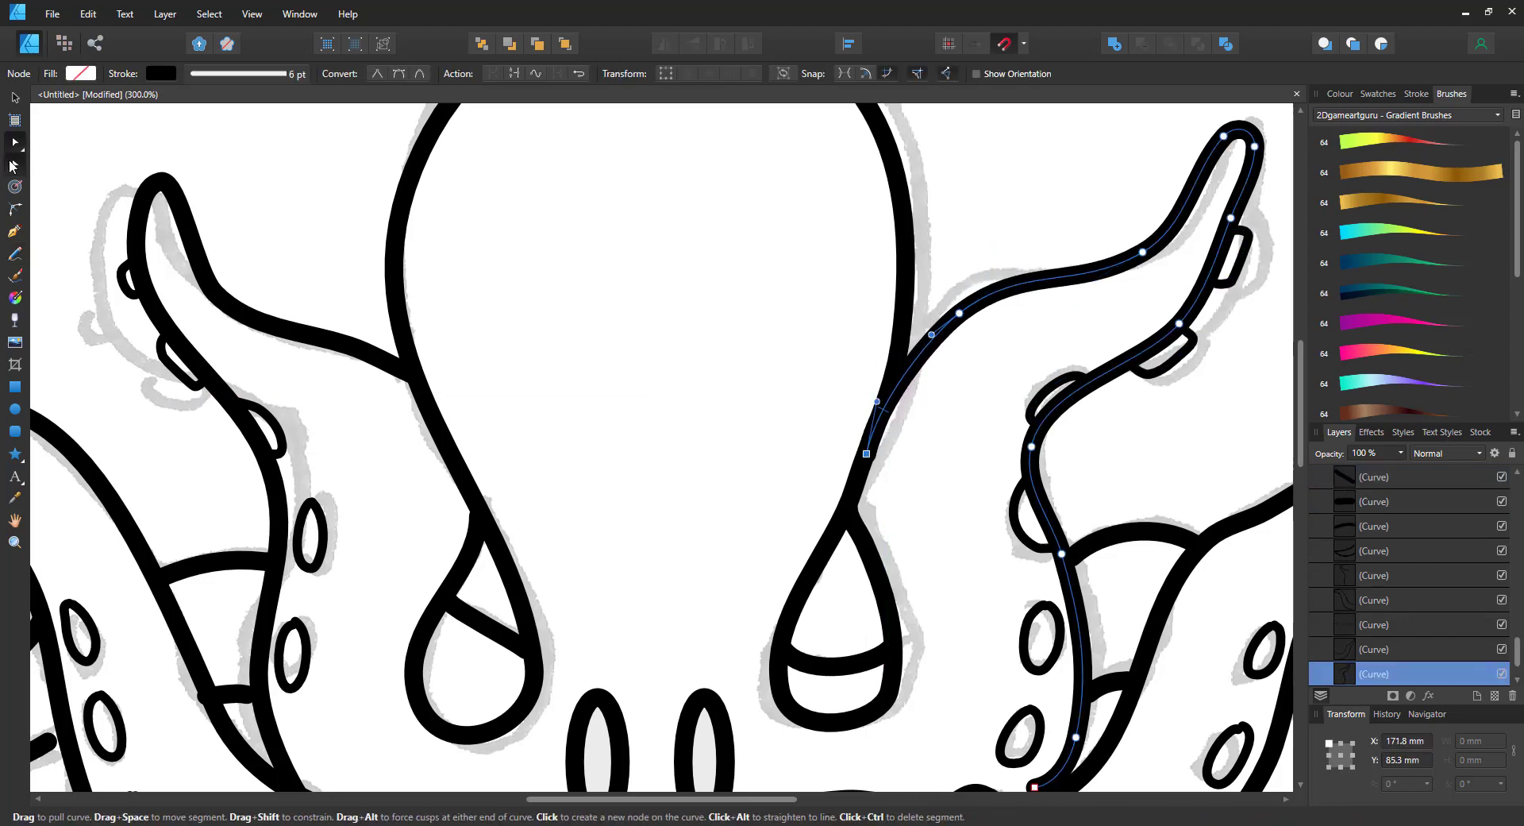
# Step: Turn off snapping and reshape the upper left tentacle's end so it blends into the head outline
pyautogui.click(1008, 51)
pyautogui.click(381, 361)
pyautogui.moveTo(413, 378)
pyautogui.mouseDown()
pyautogui.moveTo(457, 474)
pyautogui.moveTo(412, 371)
pyautogui.mouseUp()
pyautogui.moveTo(351, 347); pyautogui.dragTo(361, 372)
pyautogui.moveTo(457, 474); pyautogui.dragTo(474, 506)
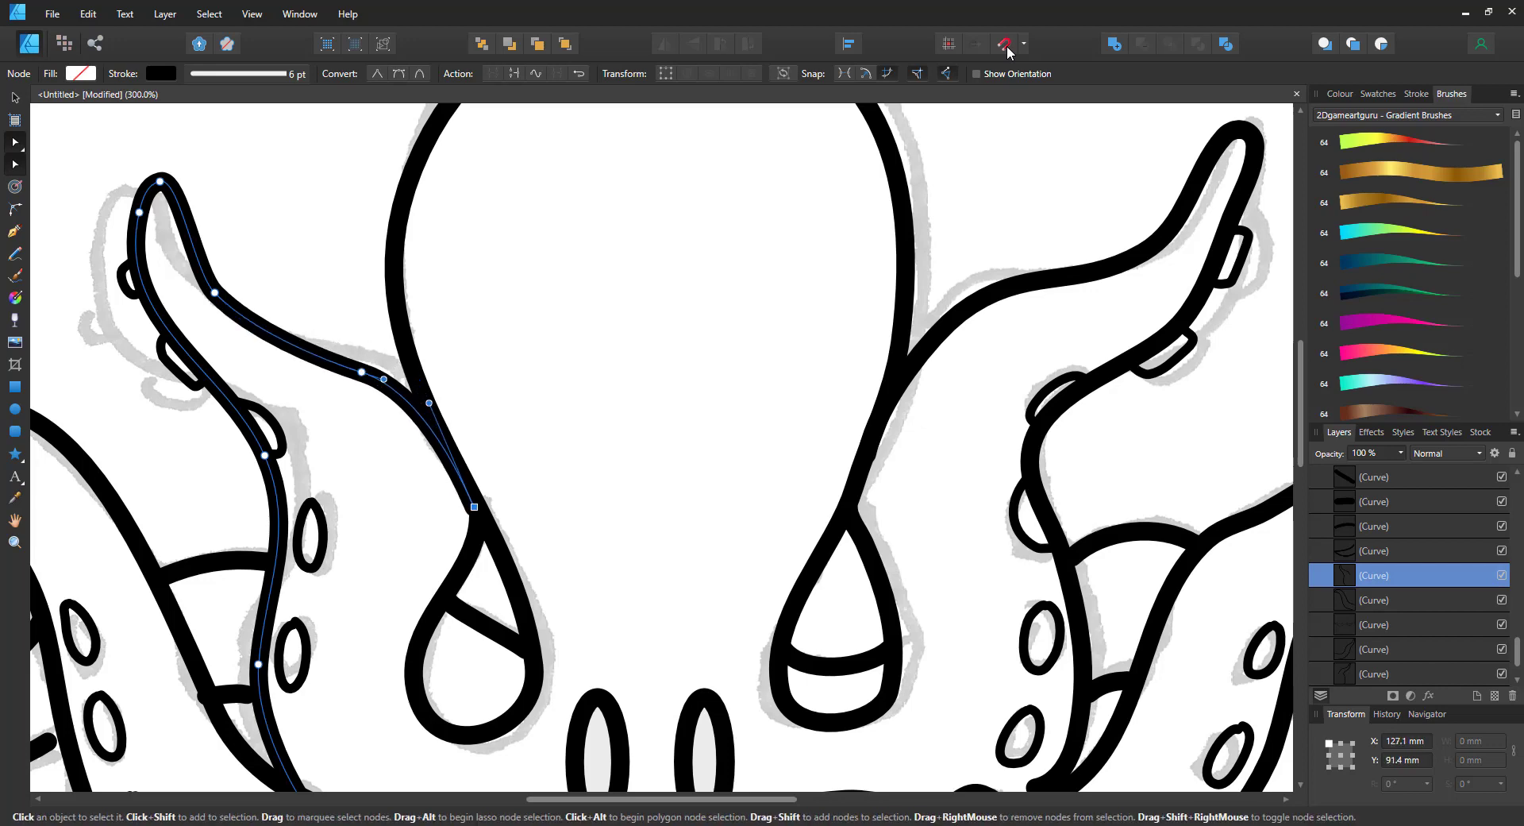
pyautogui.moveTo(429, 402); pyautogui.dragTo(436, 390)
# Step: Move the bottom end node of the upper right tentacle onto the neighbouring tentacle's line
pyautogui.moveTo(1301, 409); pyautogui.dragTo(1301, 473)
pyautogui.click(1059, 505)
pyautogui.moveTo(1033, 523); pyautogui.dragTo(1034, 540)
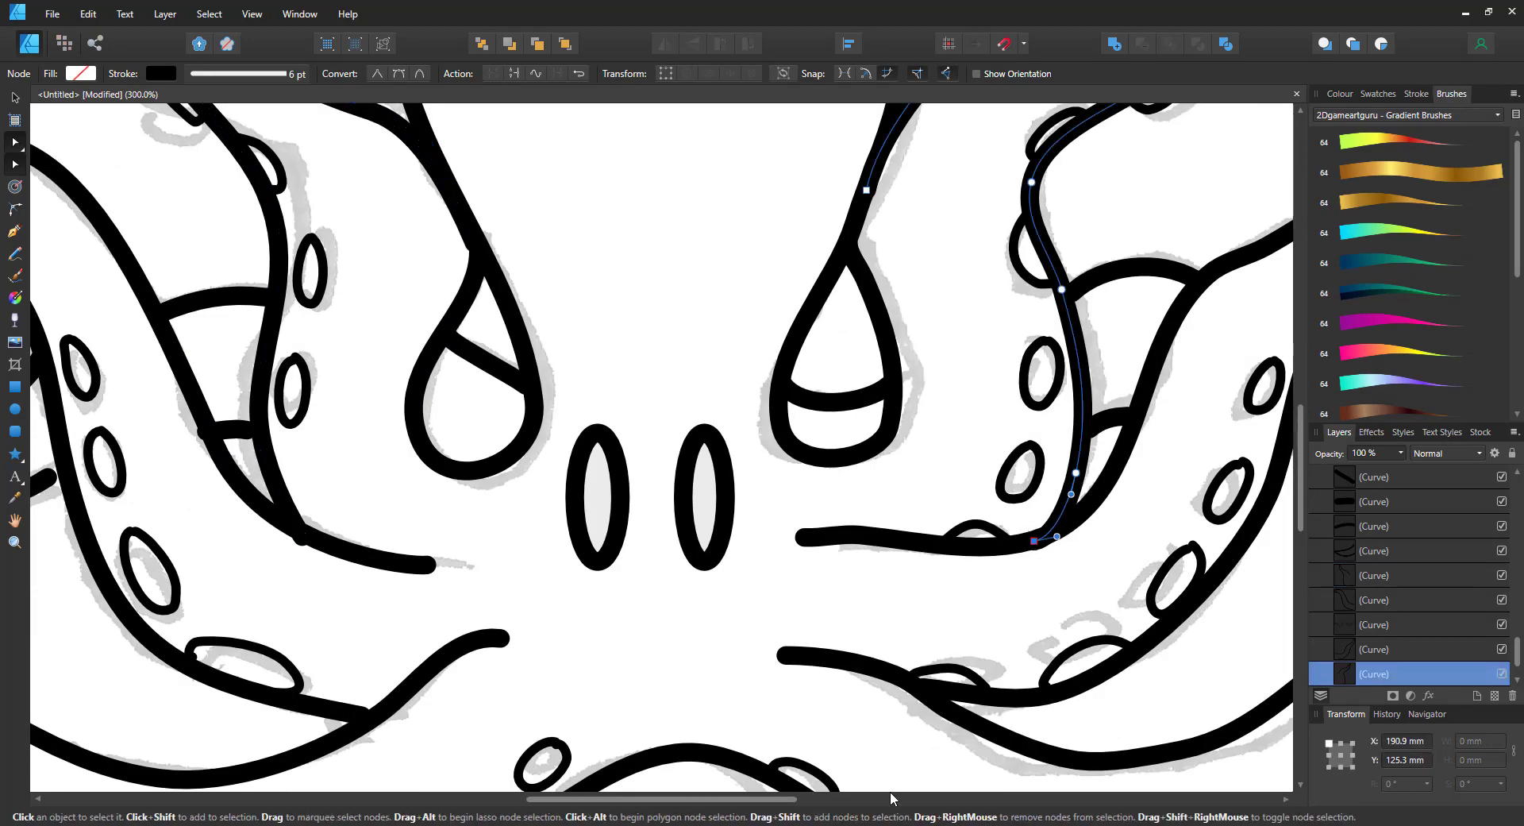
# Step: Fine-tune the node positions on the right-hand tentacle lines so they meet the neighbouring outlines
pyautogui.moveTo(782, 799); pyautogui.dragTo(937, 802)
pyautogui.moveTo(1301, 484); pyautogui.dragTo(1300, 538)
pyautogui.click(818, 441)
pyautogui.moveTo(796, 453); pyautogui.dragTo(805, 432)
pyautogui.moveTo(873, 390); pyautogui.dragTo(880, 378)
# Step: Move the loose end nodes of the two left tentacles and the lowest left sucker onto the adjoining tentacle outlines
pyautogui.moveTo(777, 799); pyautogui.dragTo(476, 823)
pyautogui.click(777, 191)
pyautogui.moveTo(800, 284); pyautogui.dragTo(811, 300)
pyautogui.click(746, 208)
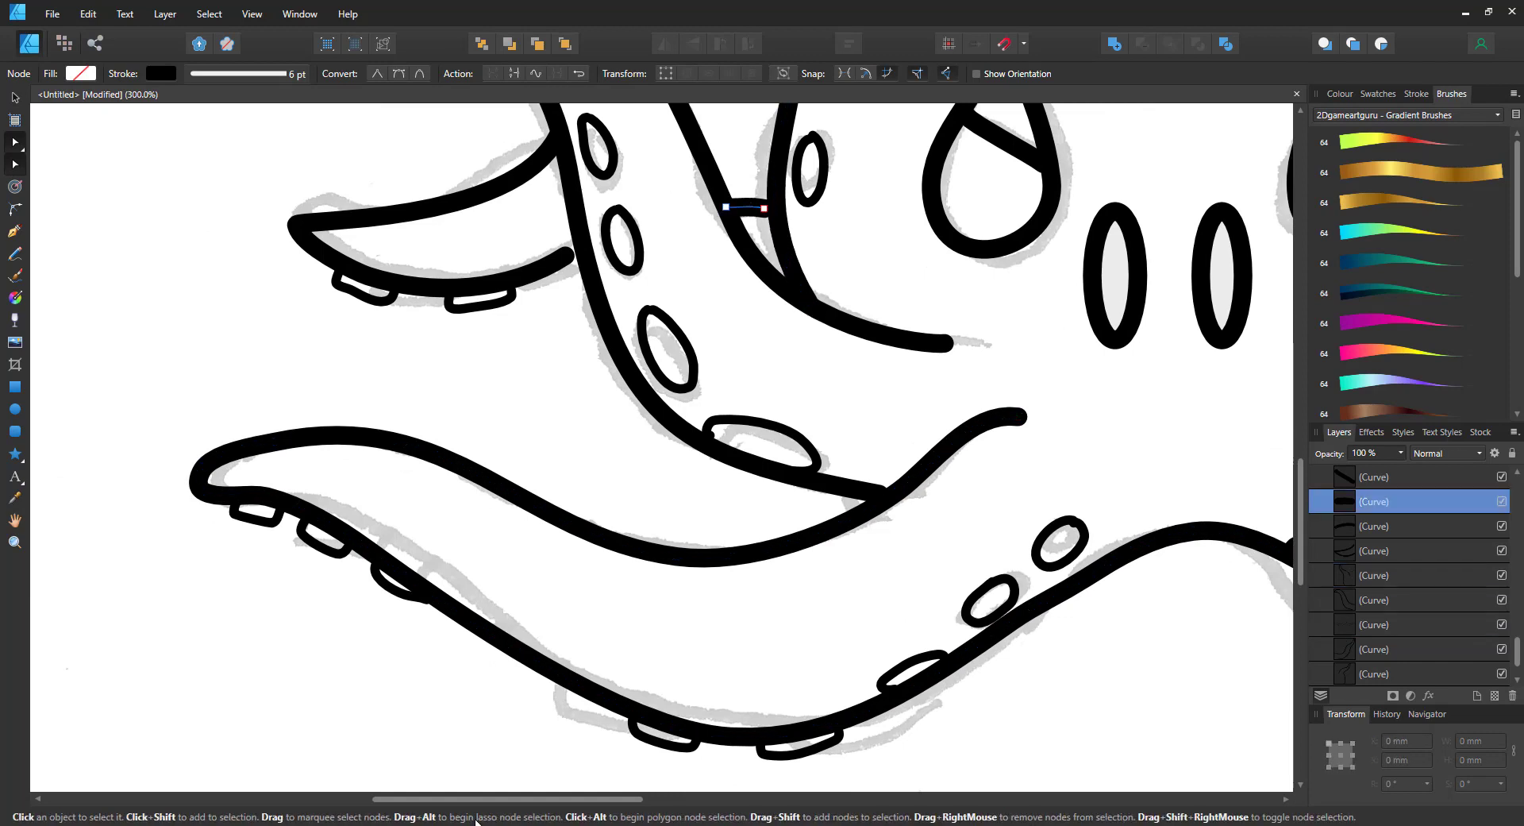
pyautogui.click(548, 266)
pyautogui.moveTo(565, 254); pyautogui.dragTo(582, 256)
pyautogui.click(738, 420)
pyautogui.moveTo(710, 435); pyautogui.dragTo(723, 449)
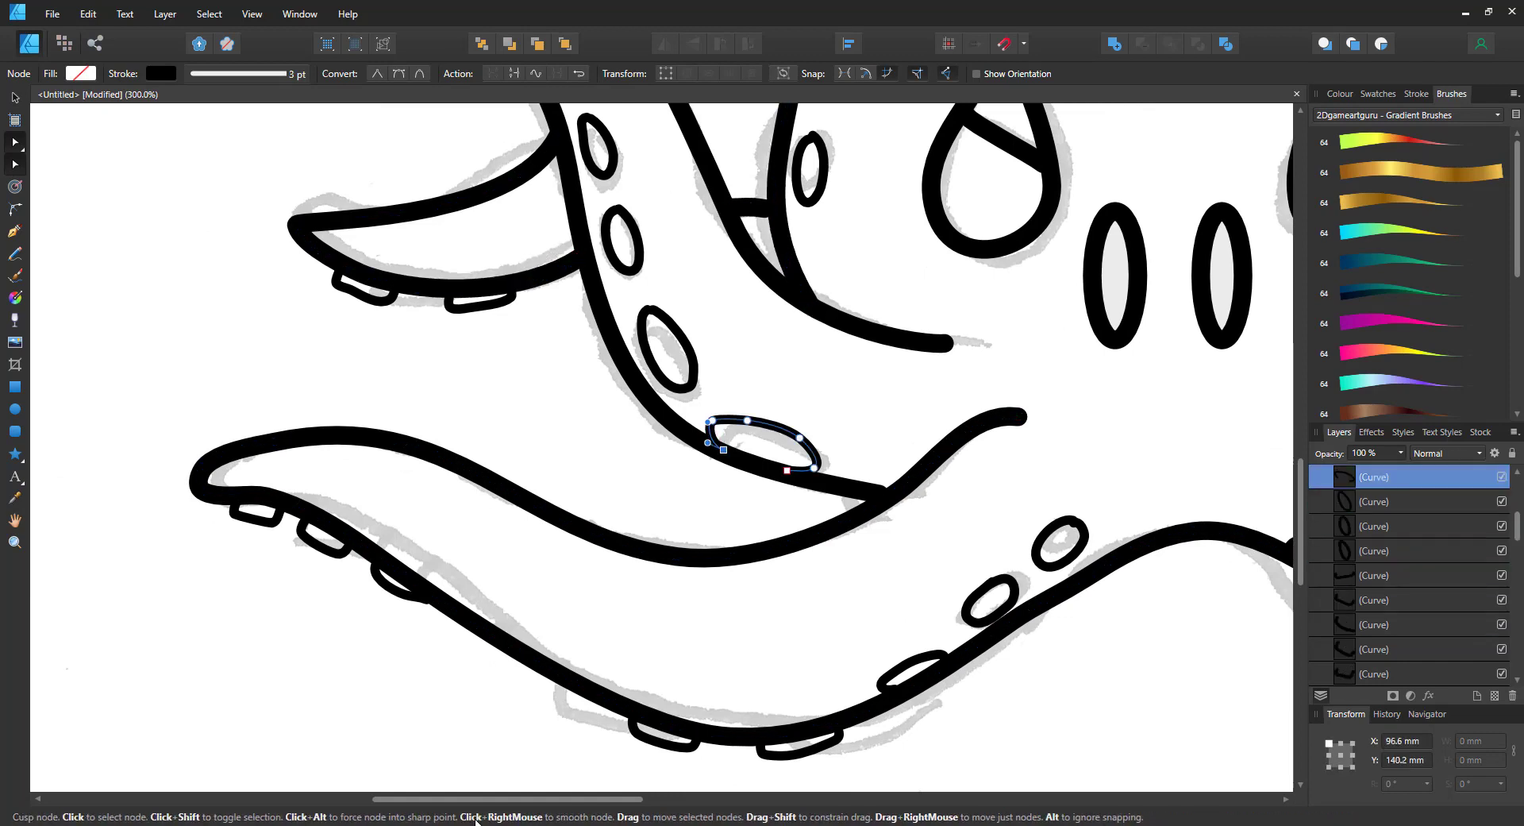
# Step: Taper the inner end of the large lower tentacle curve by lowering the end of its stroke pressure profile
pyautogui.hotkey('alt', '[')
pyautogui.hotkey('alt', '[')
pyautogui.hotkey('alt', '[')
pyautogui.click(262, 74)
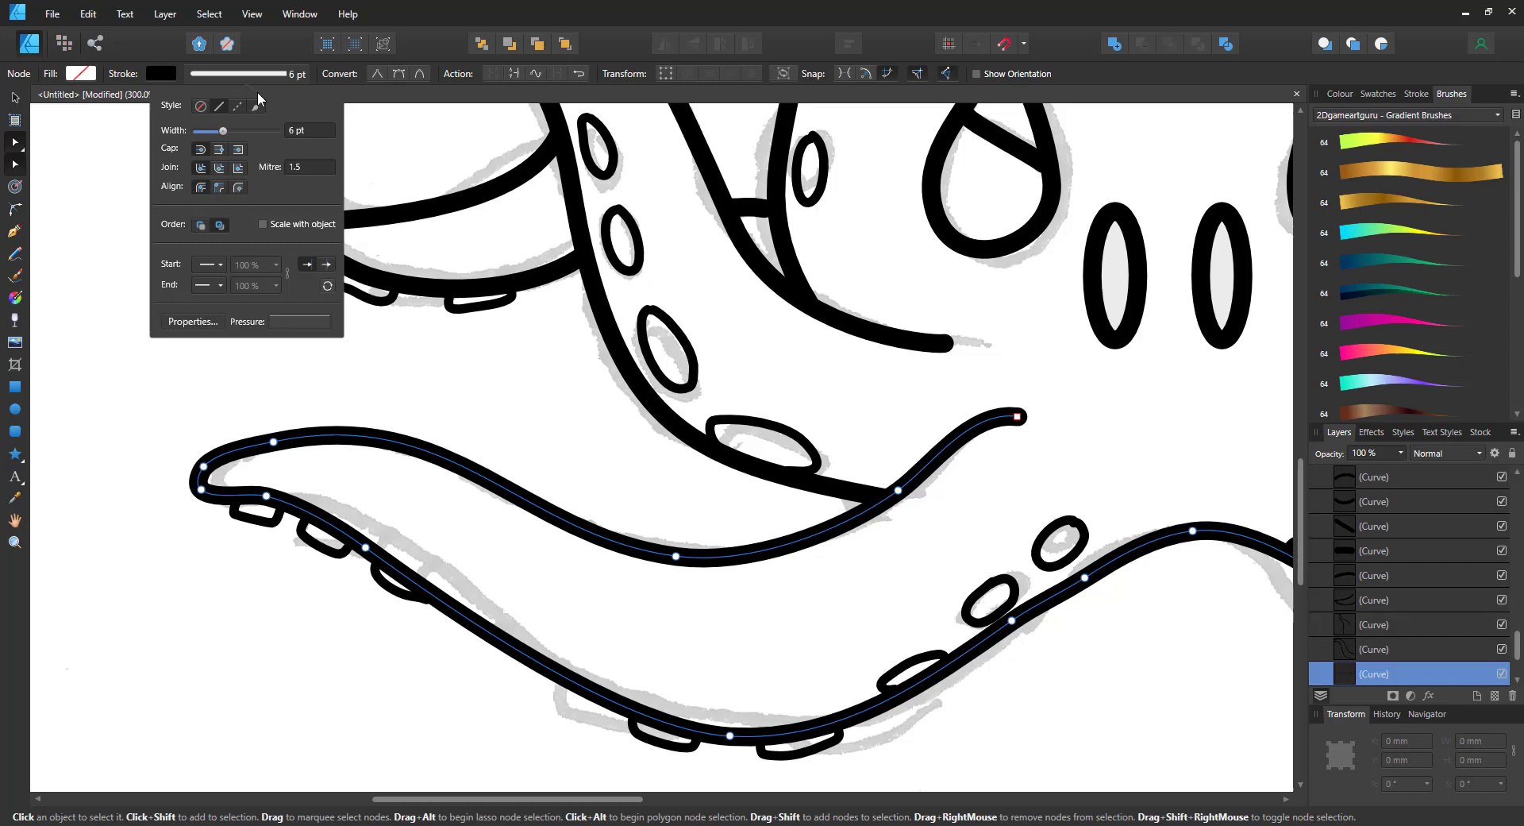
pyautogui.click(308, 323)
pyautogui.moveTo(320, 341)
pyautogui.mouseDown()
pyautogui.moveTo(321, 381)
pyautogui.moveTo(332, 328)
pyautogui.moveTo(316, 433)
pyautogui.moveTo(320, 410)
pyautogui.mouseUp()
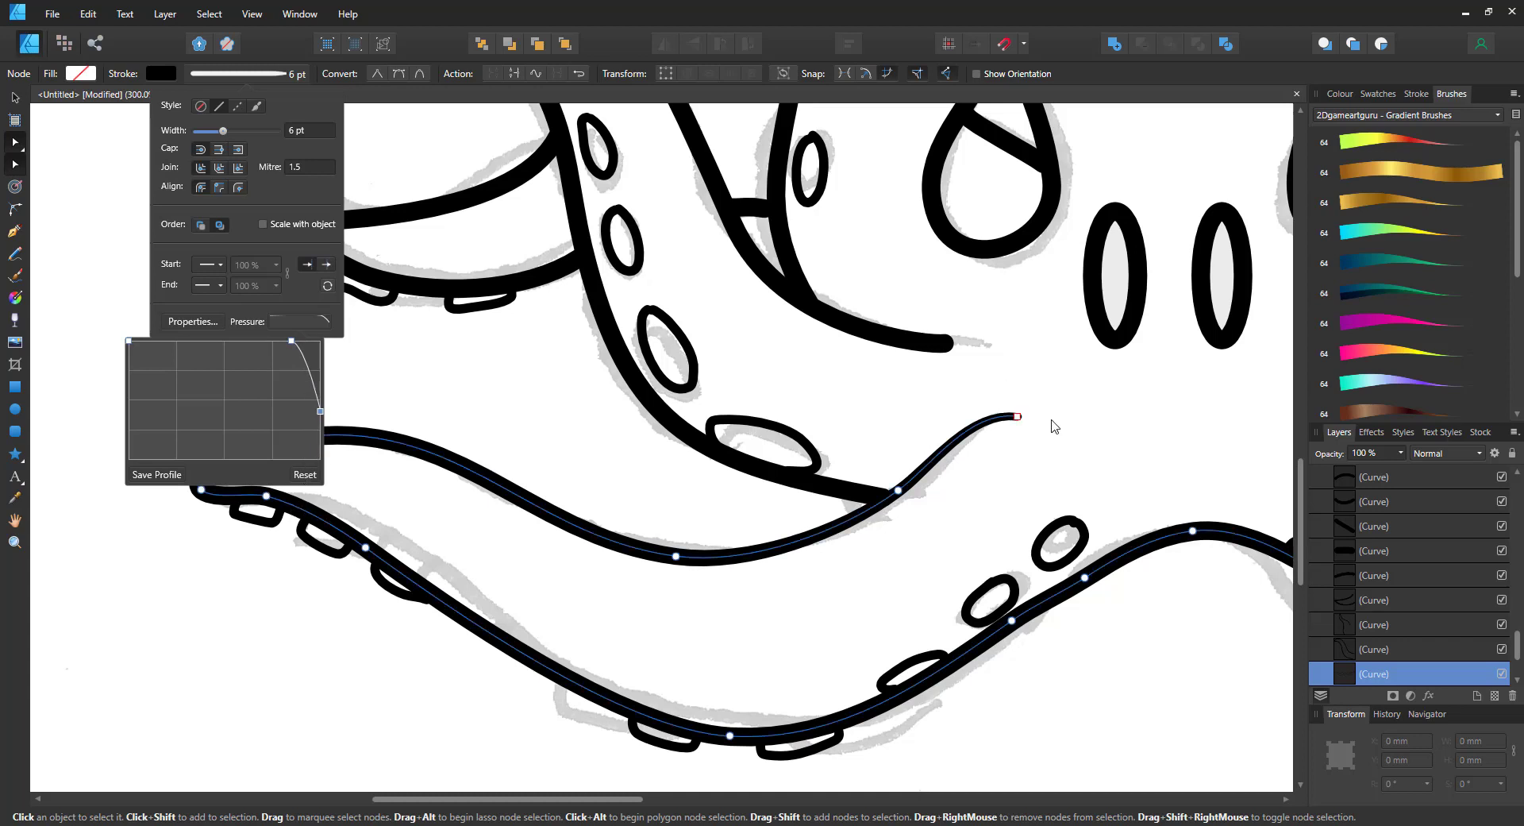
# Step: Taper the middle left tentacle's stroke with a pressure profile and reverse the curve so its upper inner end thins out
pyautogui.click(922, 344)
pyautogui.click(266, 71)
pyautogui.click(320, 322)
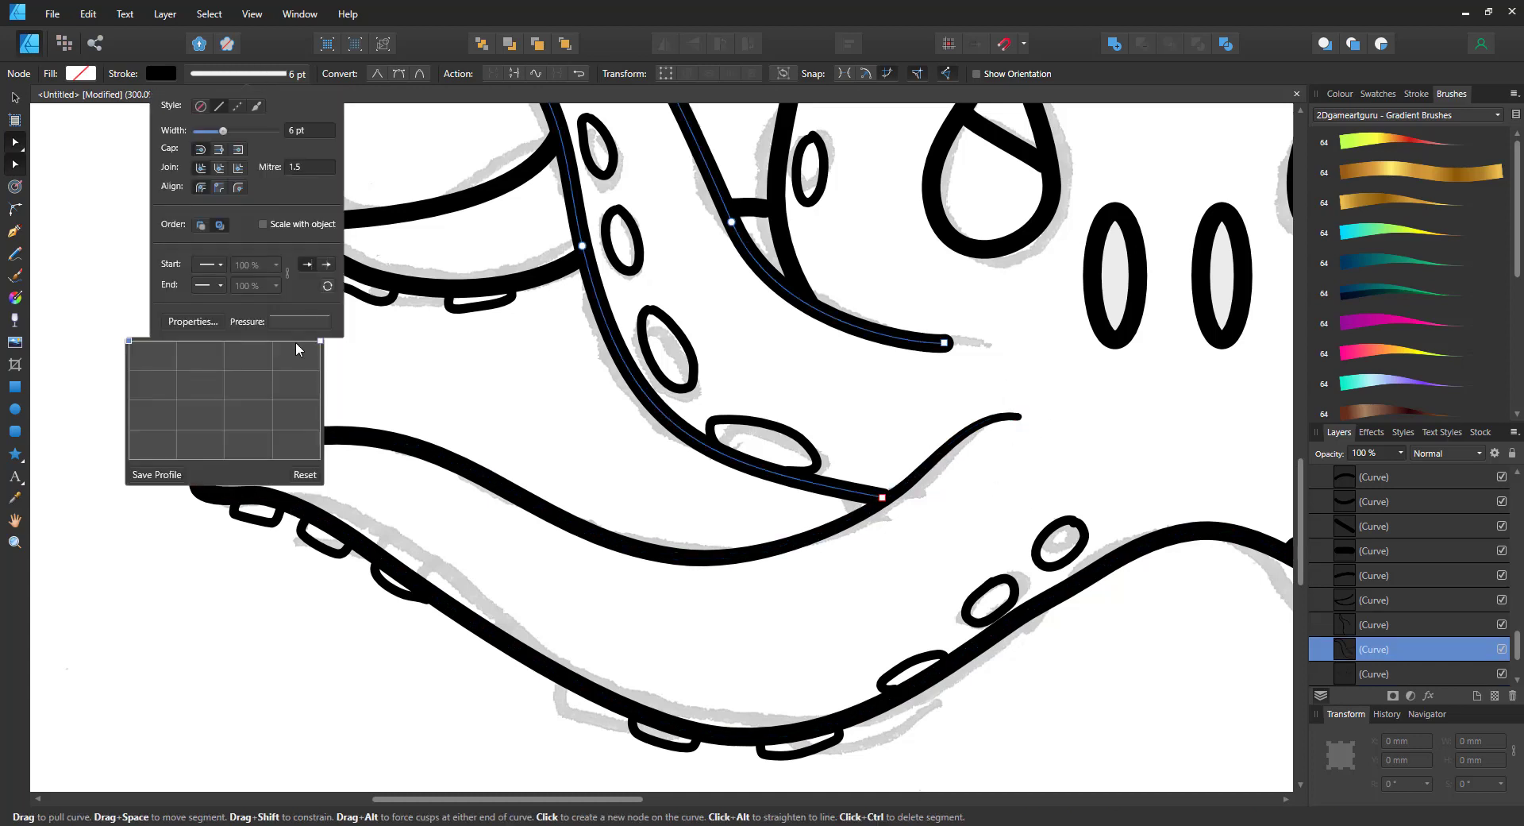
pyautogui.click(293, 340)
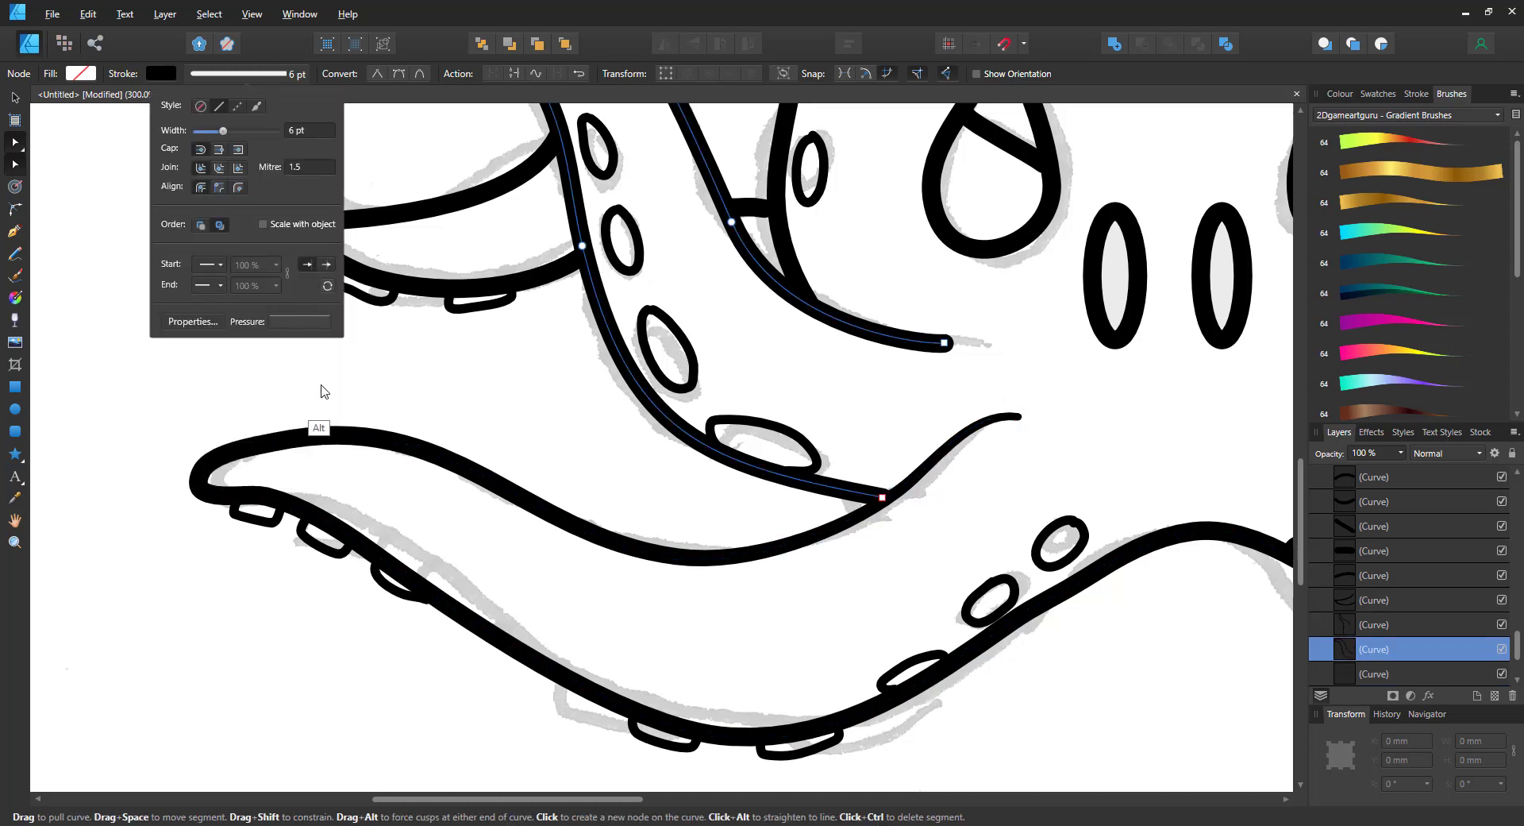
pyautogui.moveTo(321, 342); pyautogui.dragTo(318, 457)
pyautogui.click(578, 74)
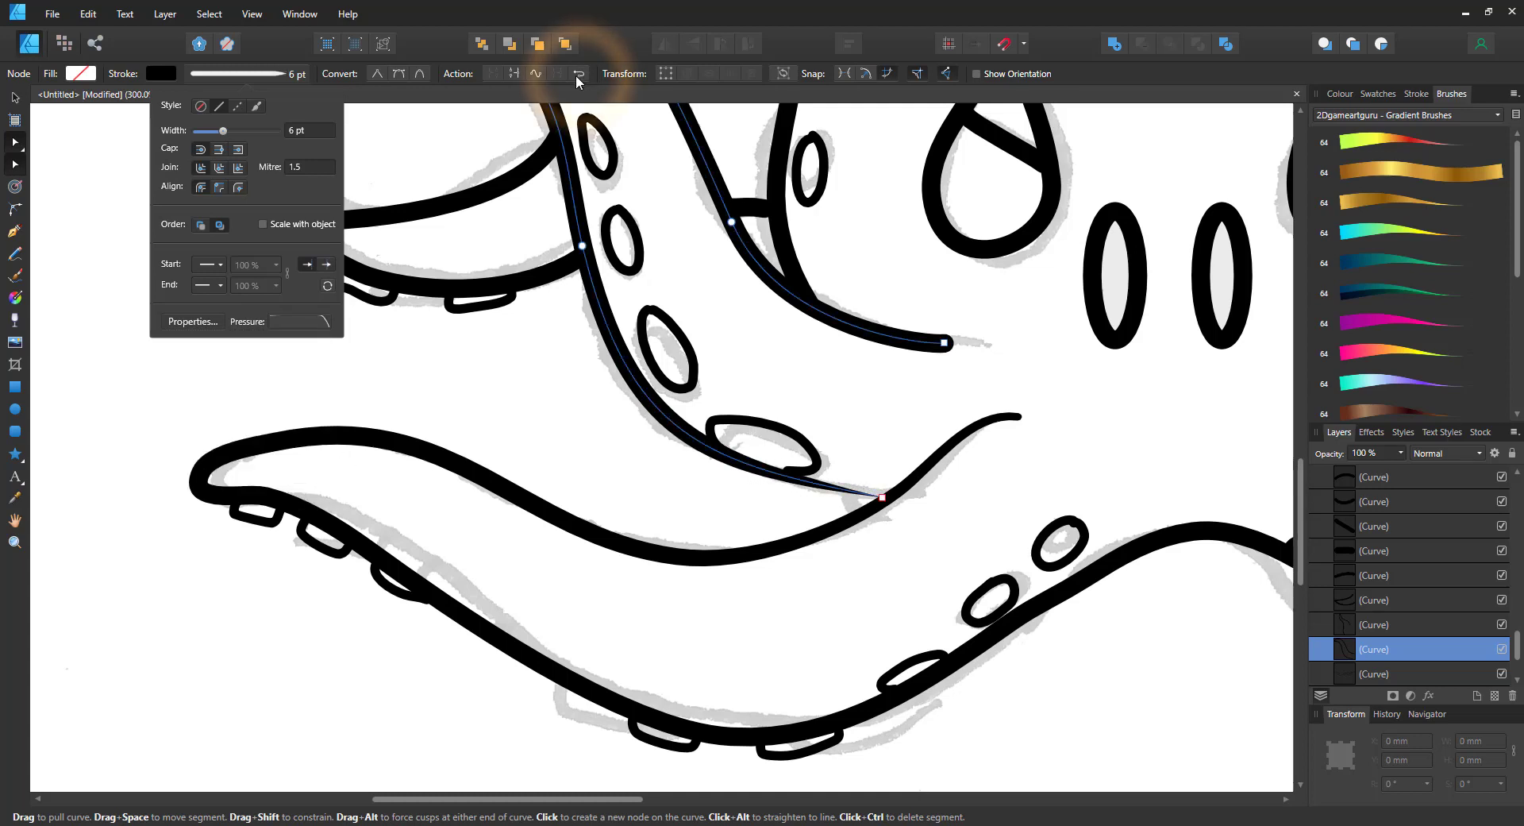
pyautogui.click(570, 113)
pyautogui.click(577, 77)
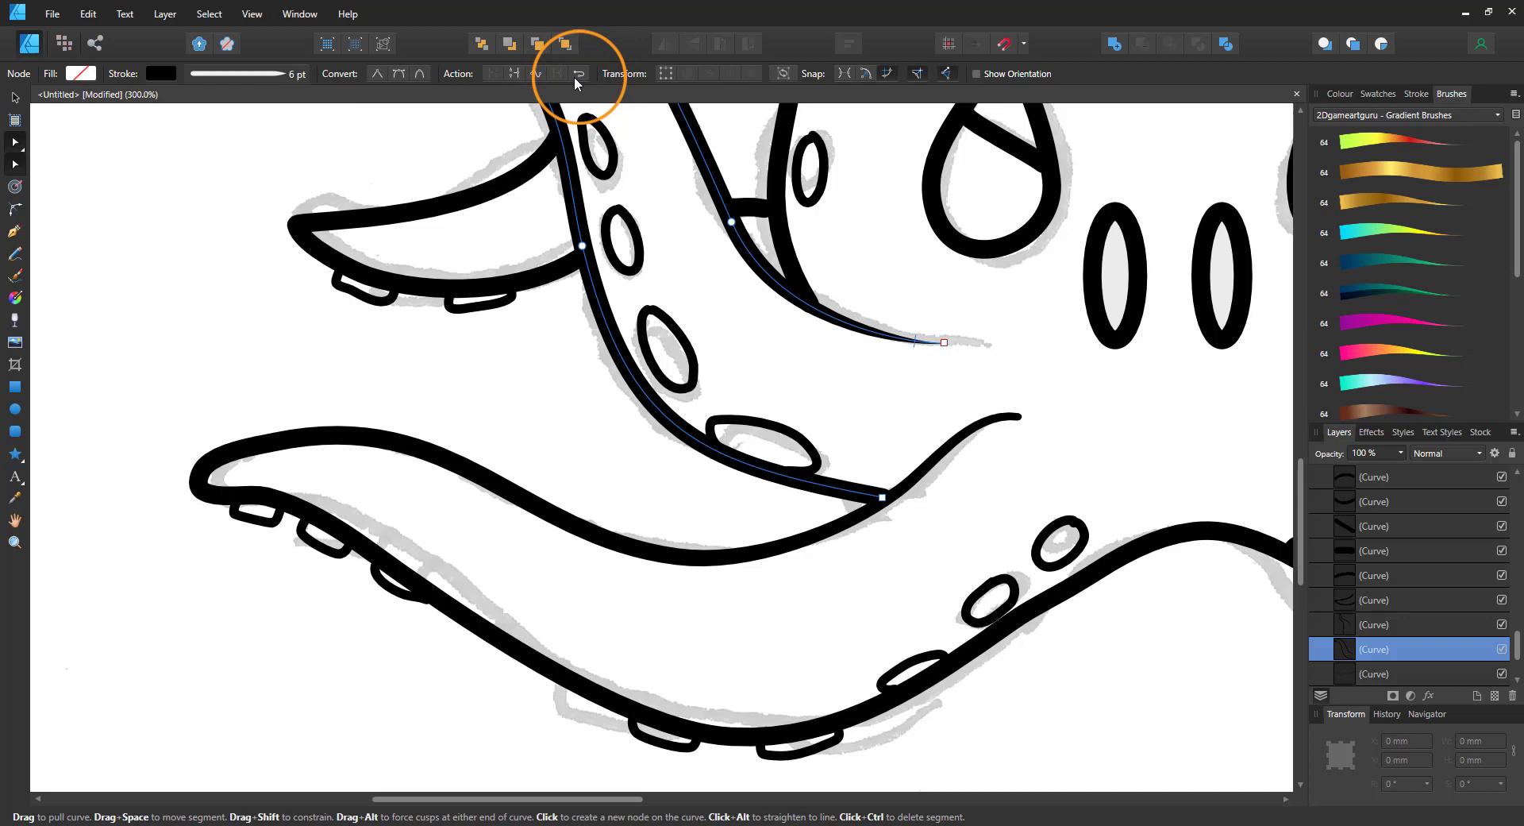
# Step: Extend the middle left tentacle's tapered end along the sketch and reshape the line where the upper tentacle joins it
pyautogui.moveTo(944, 343); pyautogui.dragTo(980, 343)
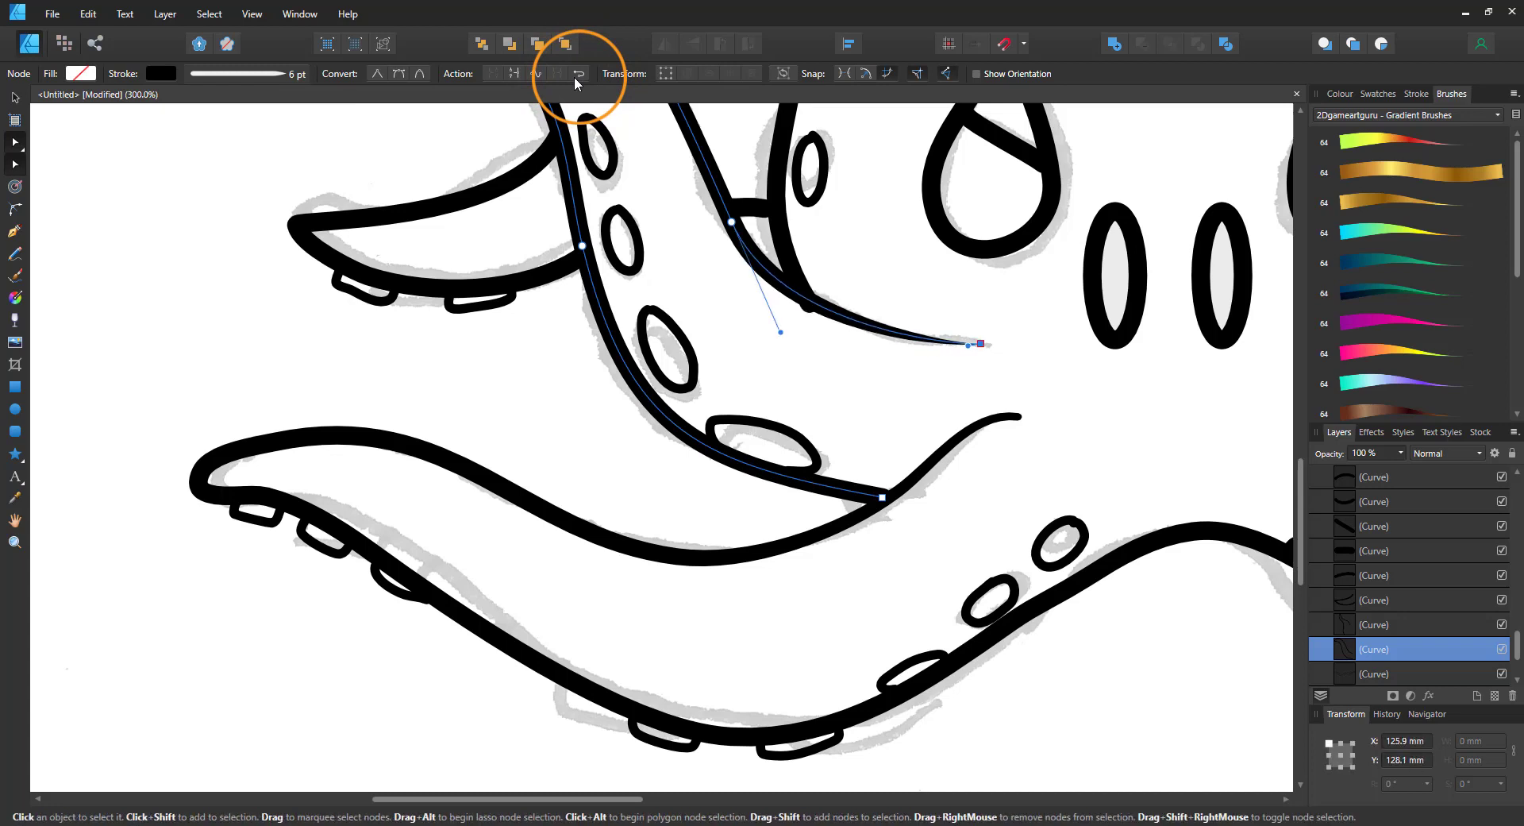
pyautogui.moveTo(816, 312); pyautogui.dragTo(821, 307)
pyautogui.hotkey('ctrl', '0')
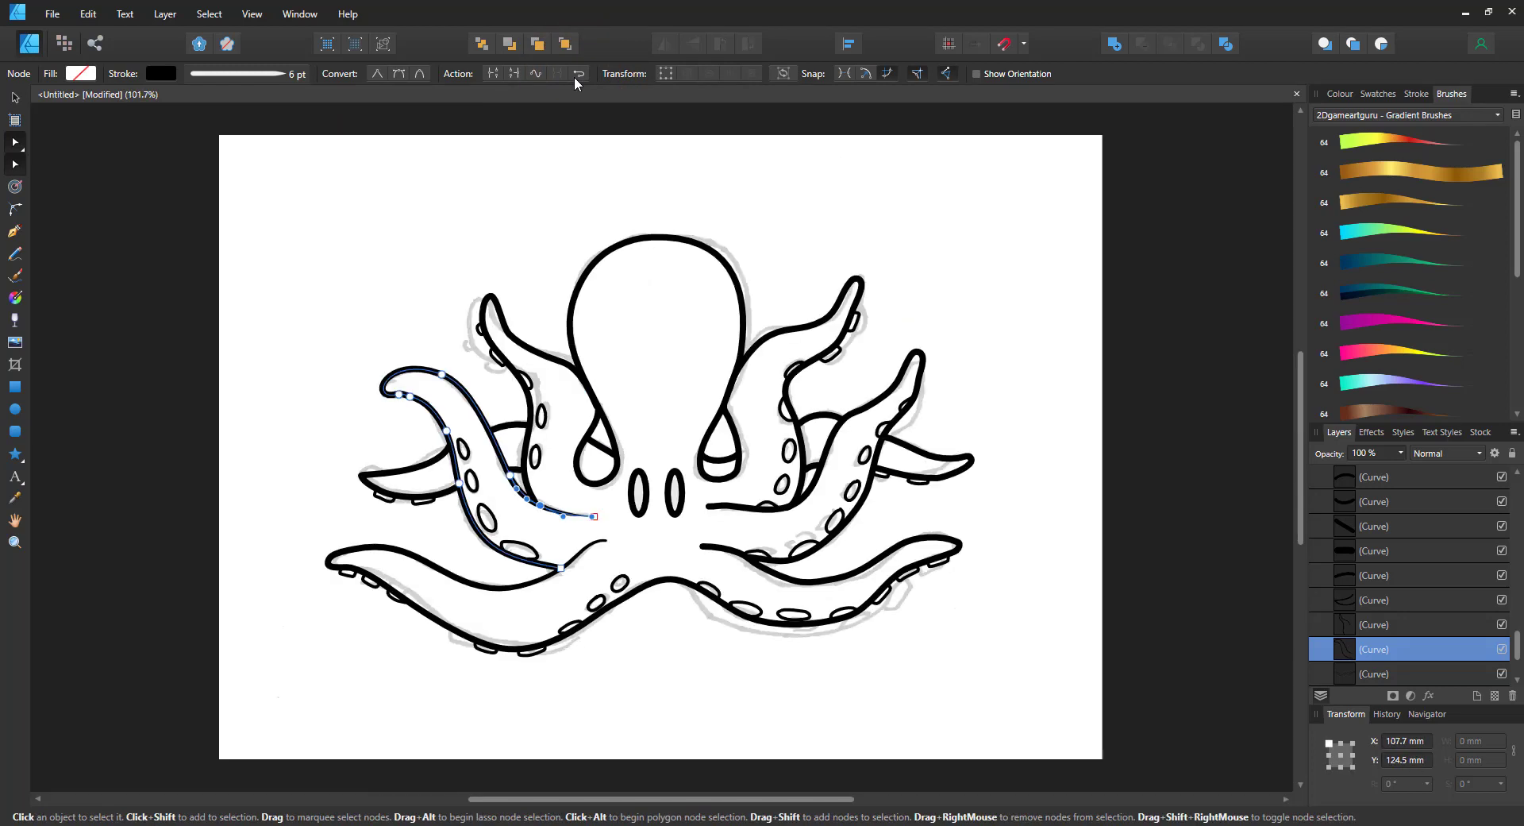
# Step: Soften the middle left tentacle's taper by raising the pressure profile's end and adding a point on its falling curve
pyautogui.click(265, 75)
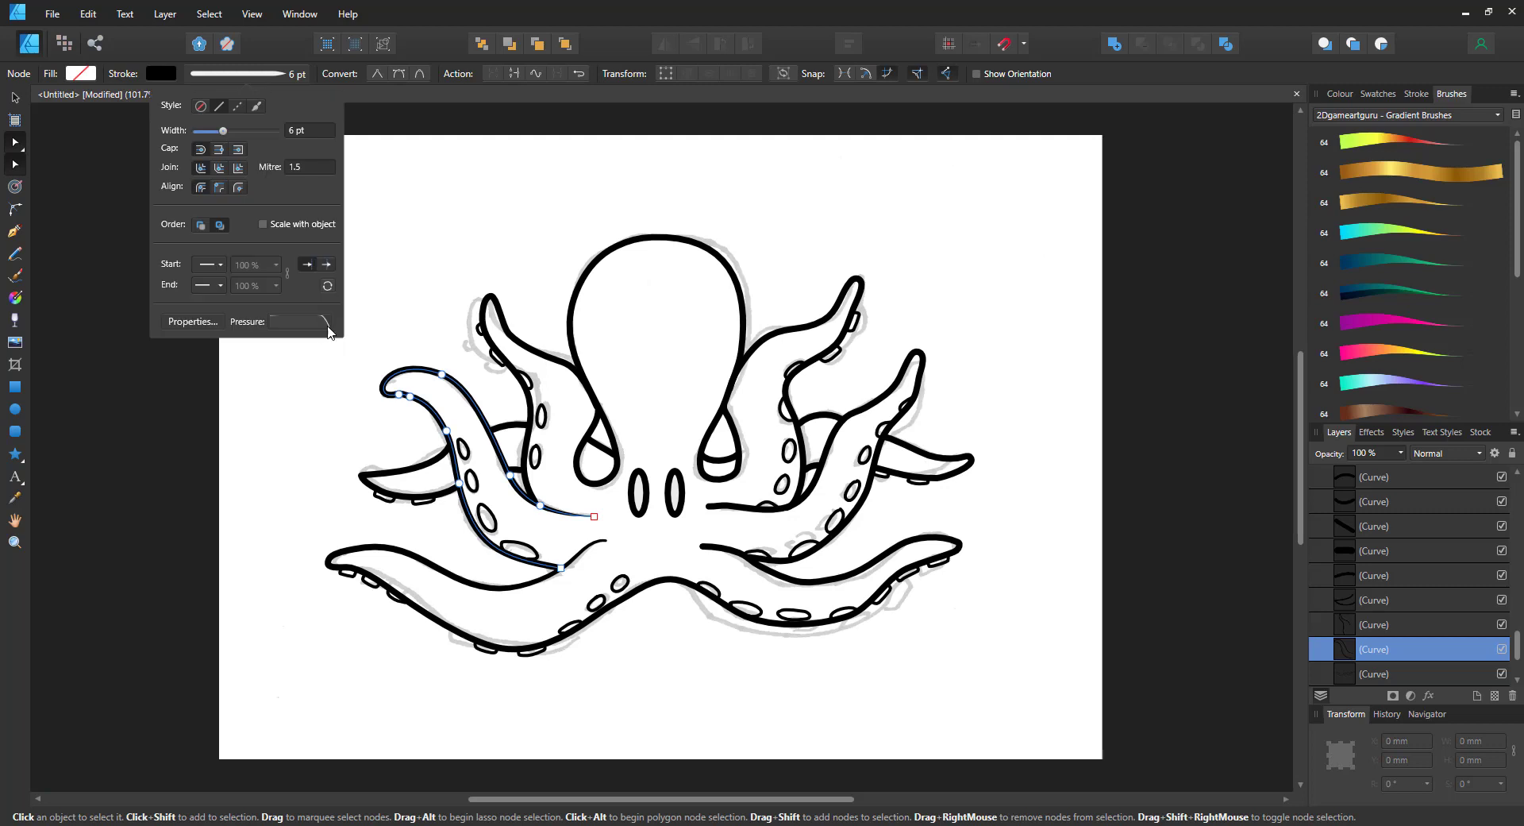
pyautogui.click(328, 326)
pyautogui.moveTo(322, 457)
pyautogui.mouseDown()
pyautogui.moveTo(324, 425)
pyautogui.moveTo(326, 457)
pyautogui.mouseUp()
pyautogui.press('Escape')
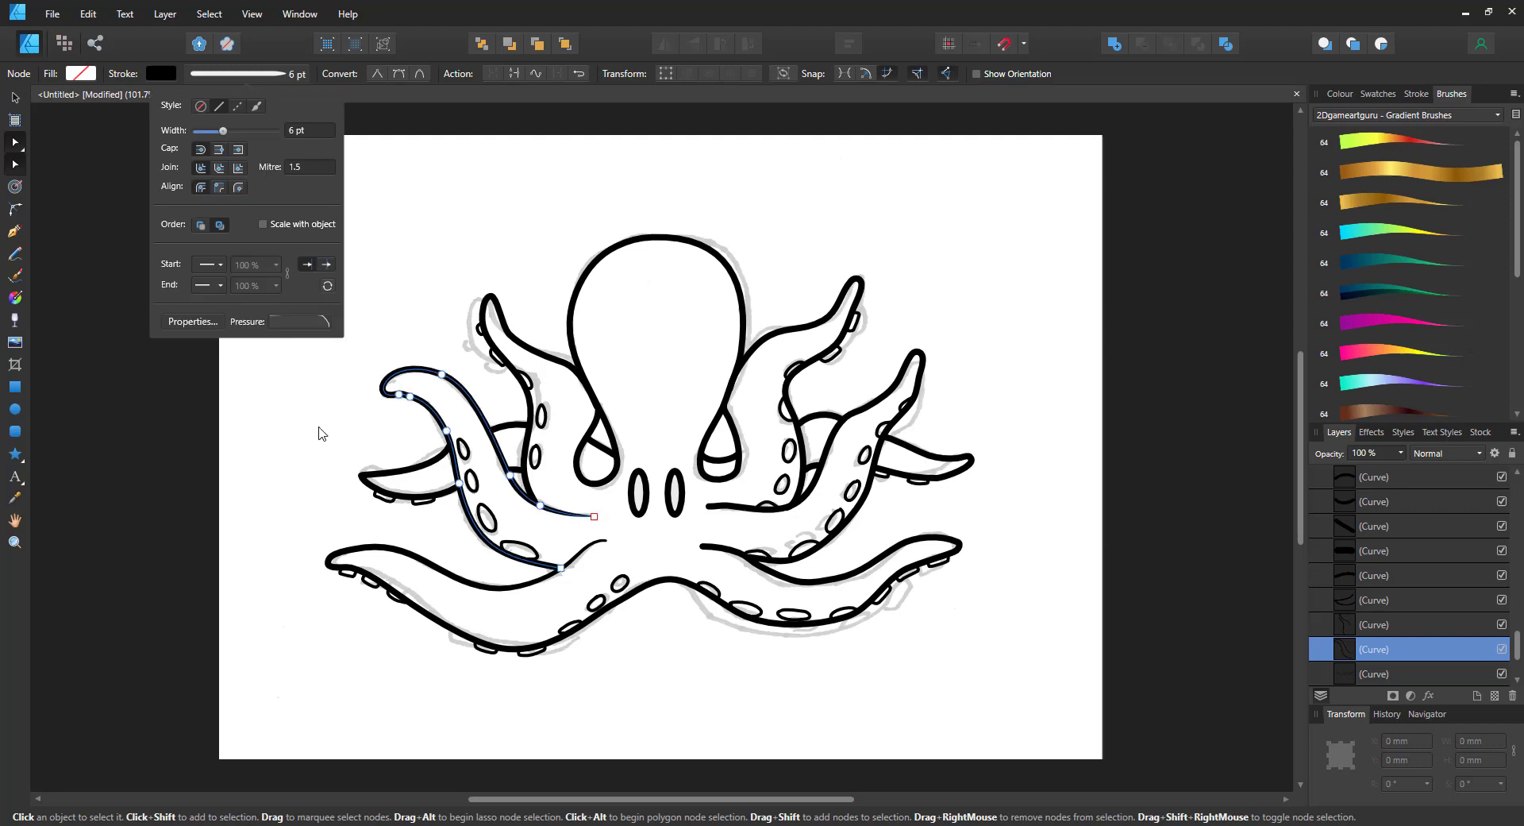
pyautogui.click(315, 319)
pyautogui.moveTo(320, 459); pyautogui.dragTo(322, 426)
pyautogui.click(316, 397)
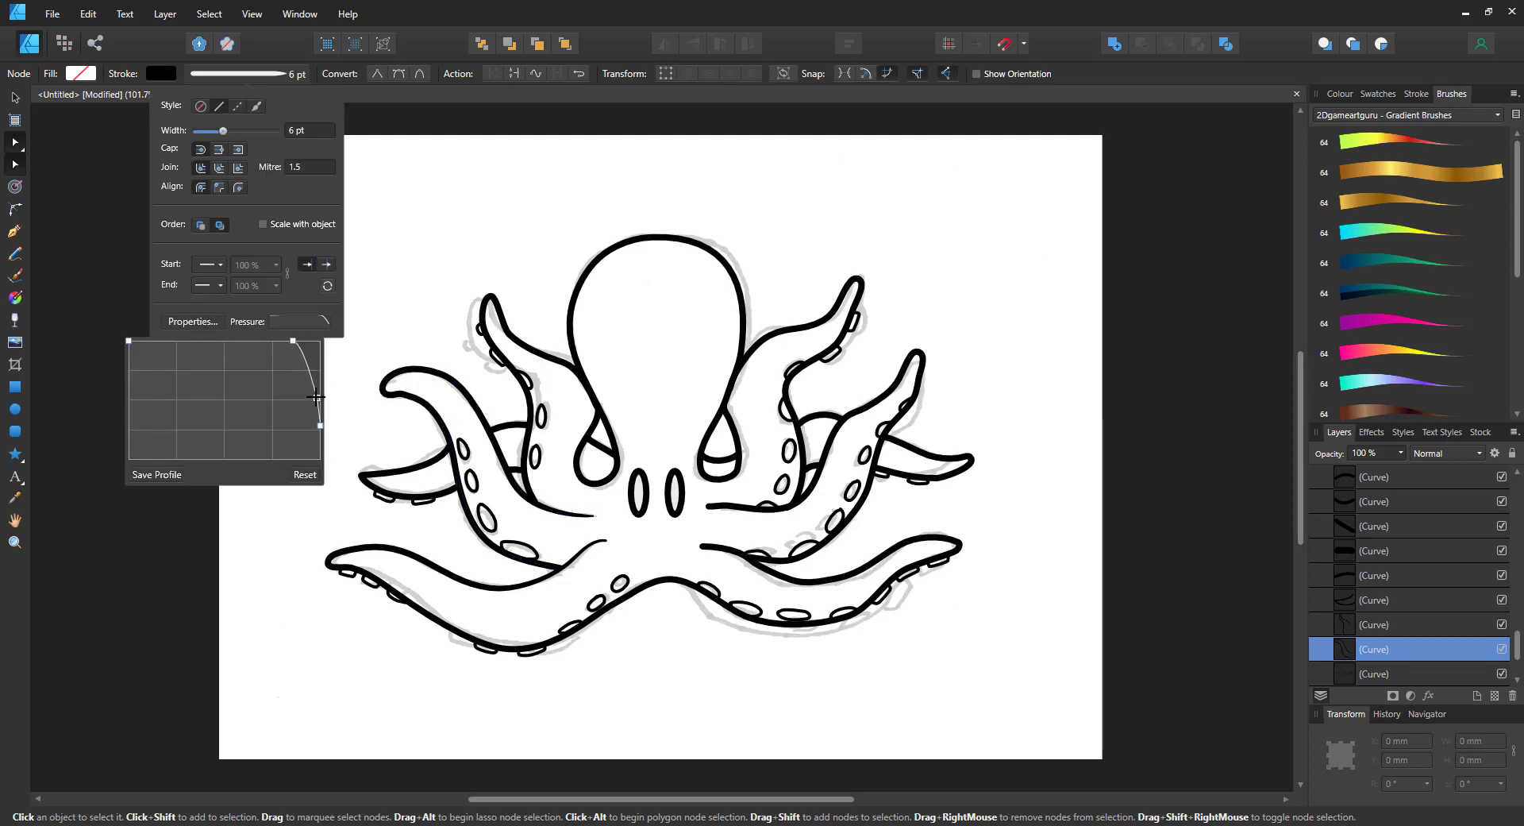
# Step: Give the middle right tentacle the same tapered pressure profile and reverse the curve so the taper falls on its upper inner end
pyautogui.click(752, 509)
pyautogui.click(280, 75)
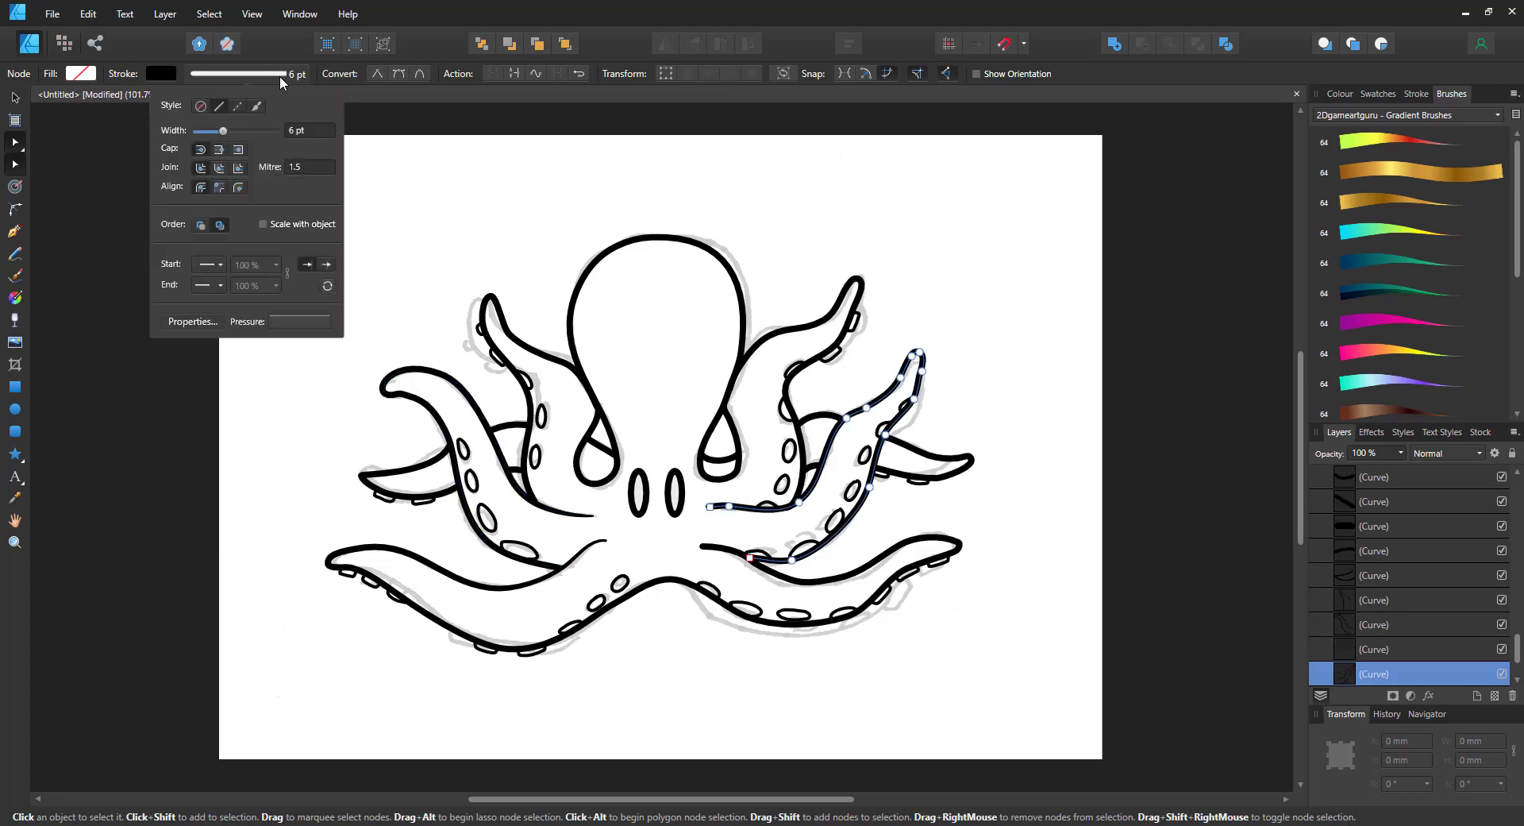
pyautogui.click(300, 321)
pyautogui.click(576, 73)
pyautogui.click(581, 77)
pyautogui.click(579, 75)
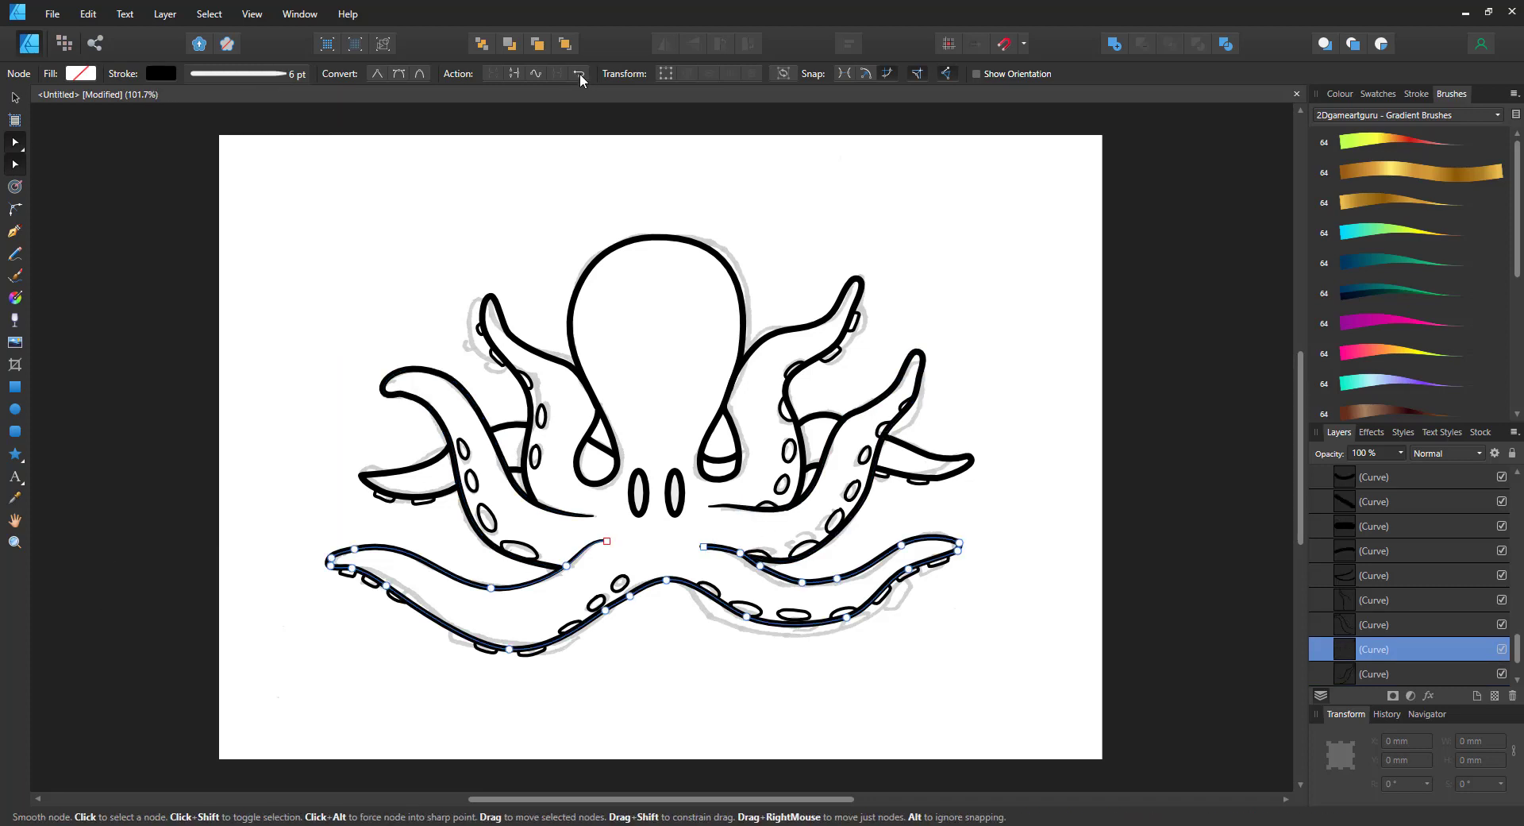
# Step: Taper the start of the large lower tentacle curve too, adding a pressure profile point and lowering the profile's start
pyautogui.click(280, 75)
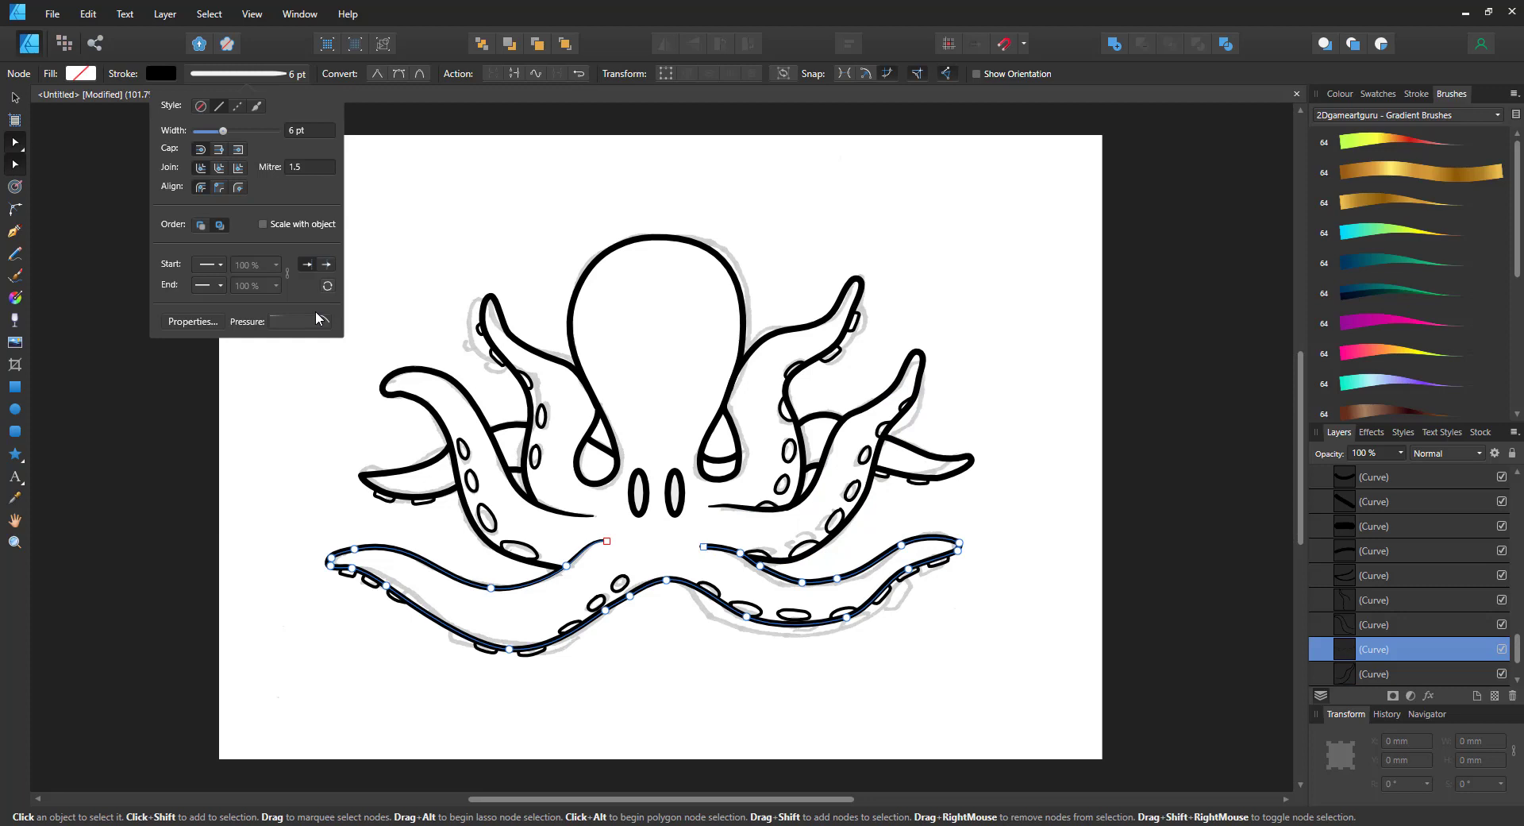
pyautogui.click(321, 321)
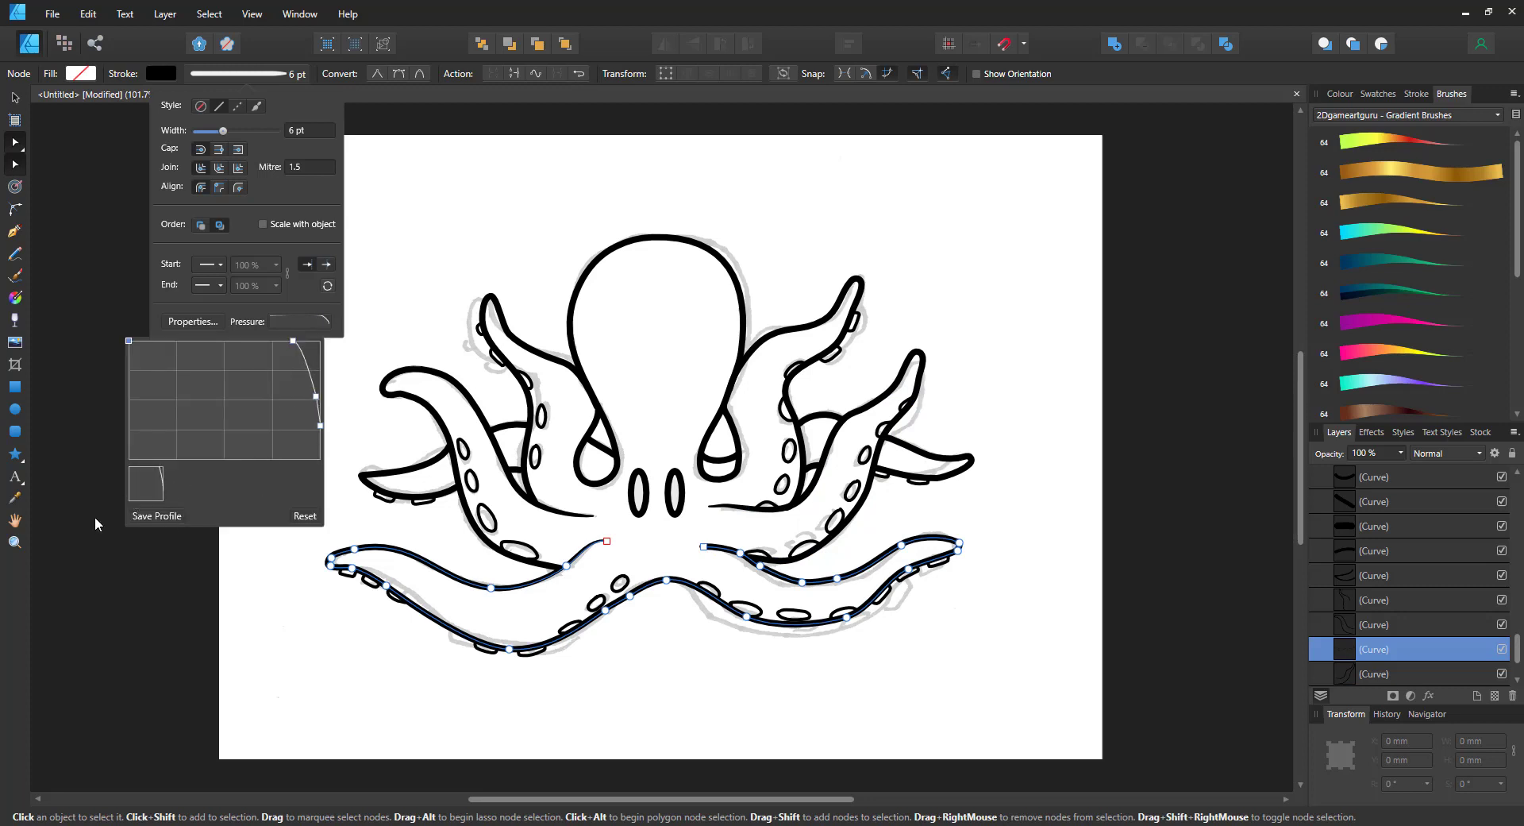
pyautogui.click(149, 341)
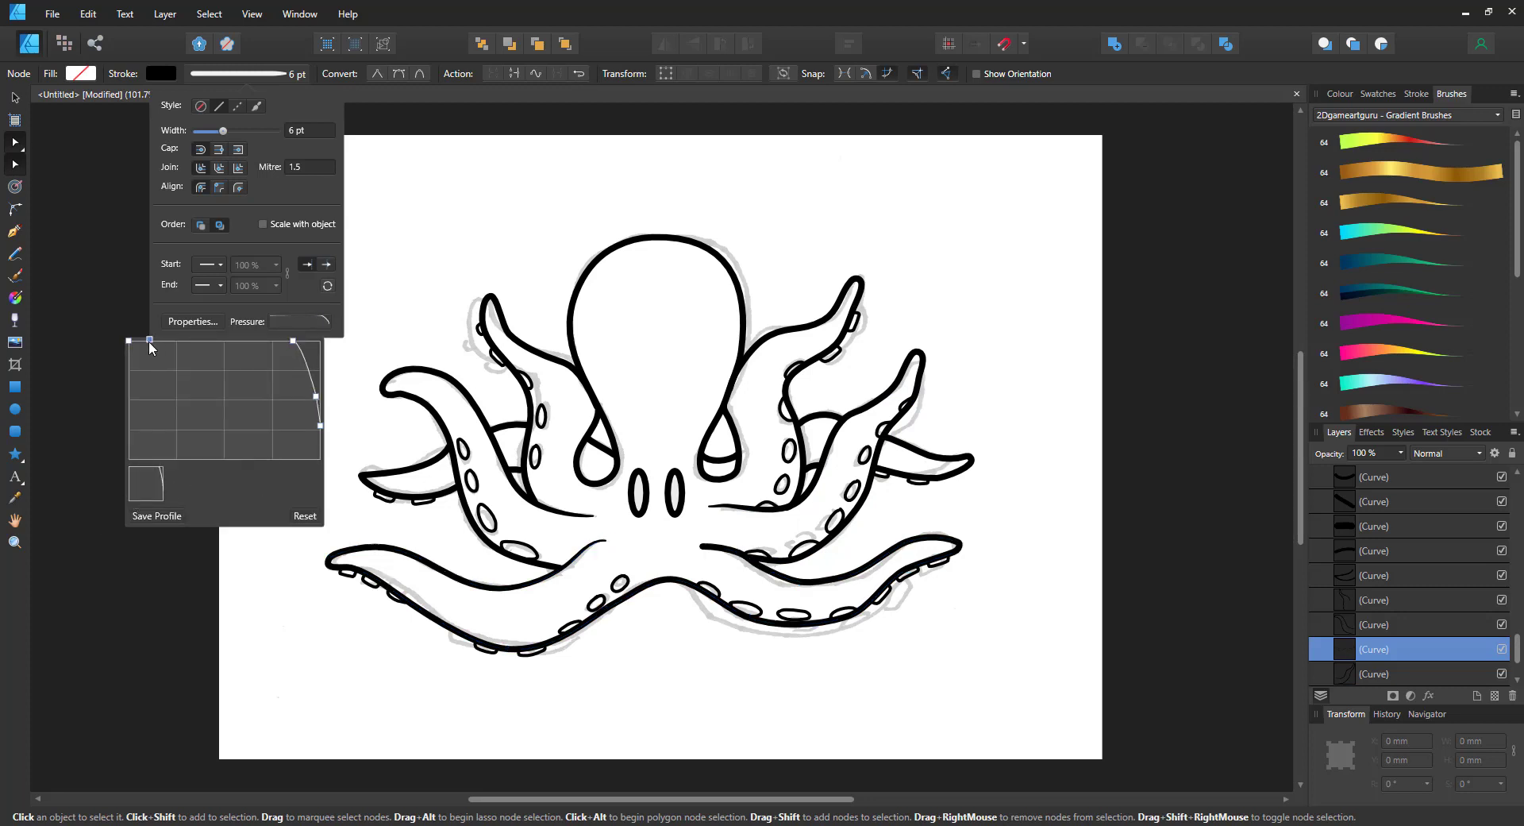
pyautogui.moveTo(129, 341); pyautogui.dragTo(119, 429)
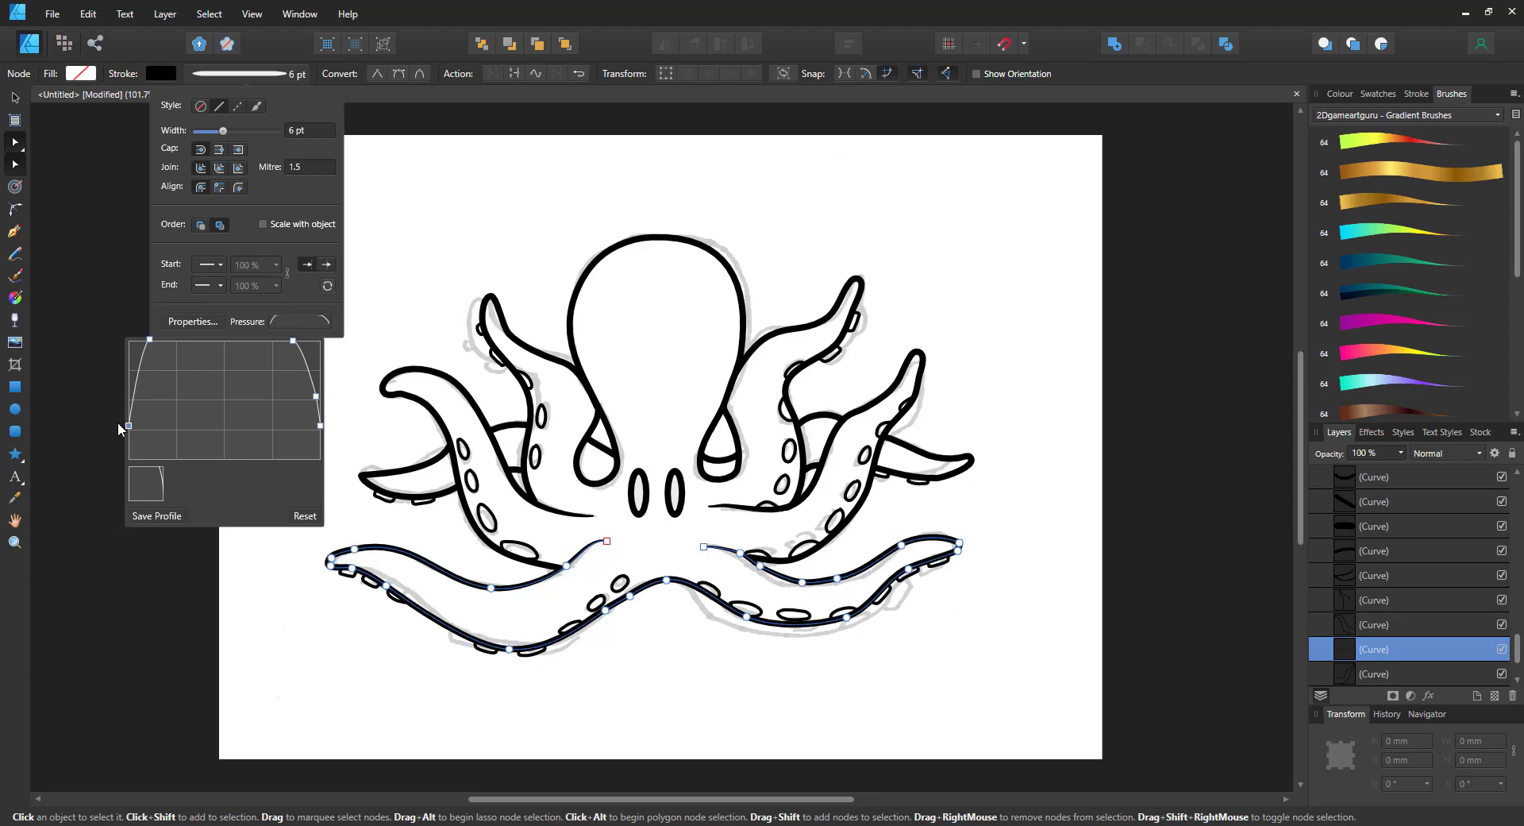
# Step: Join the upper left tentacle curve to the head outline at their shared end nodes
pyautogui.click(553, 362)
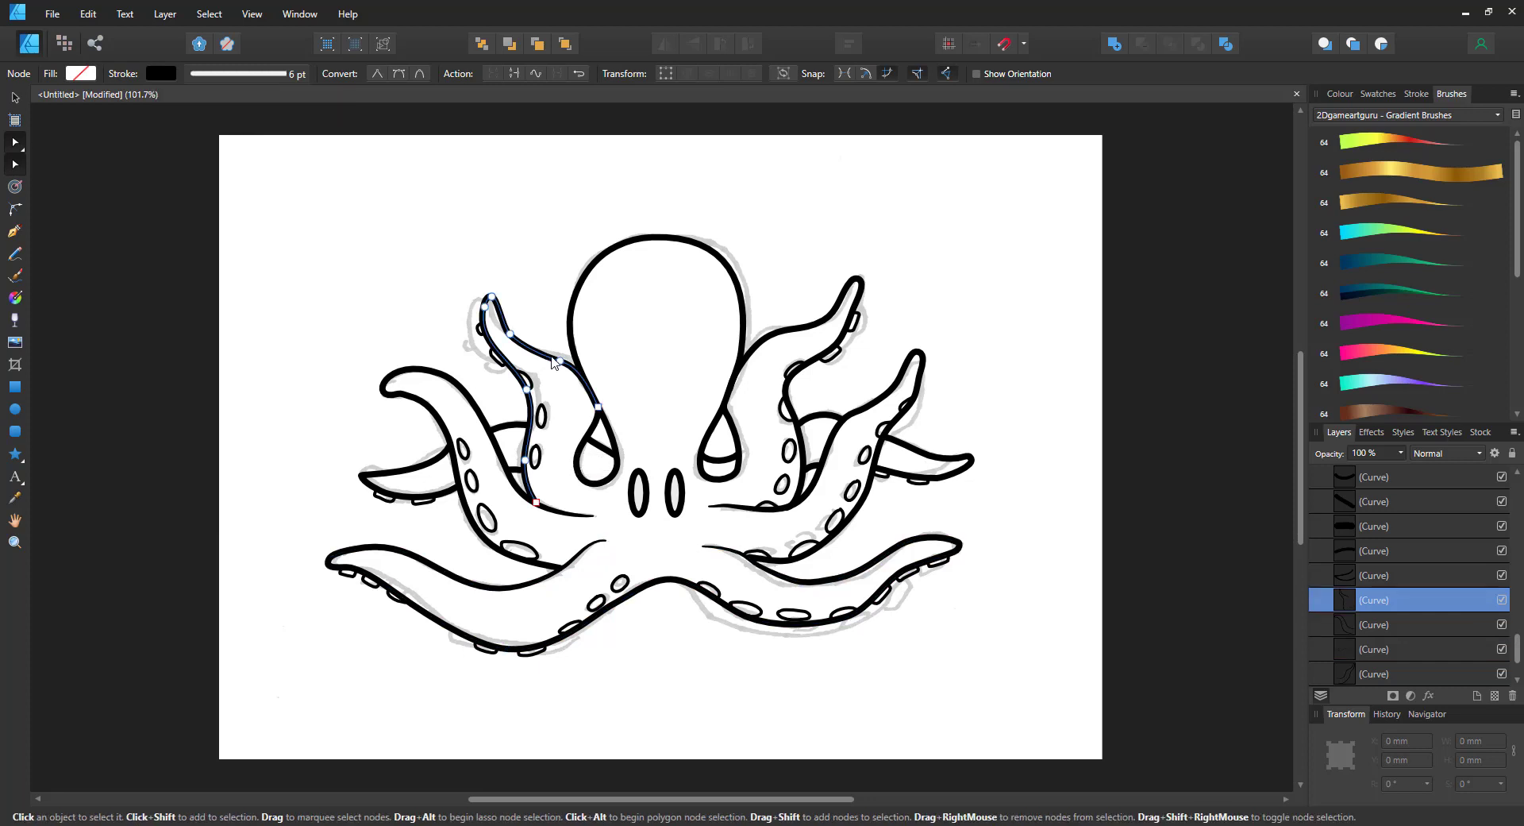
pyautogui.click(13, 101)
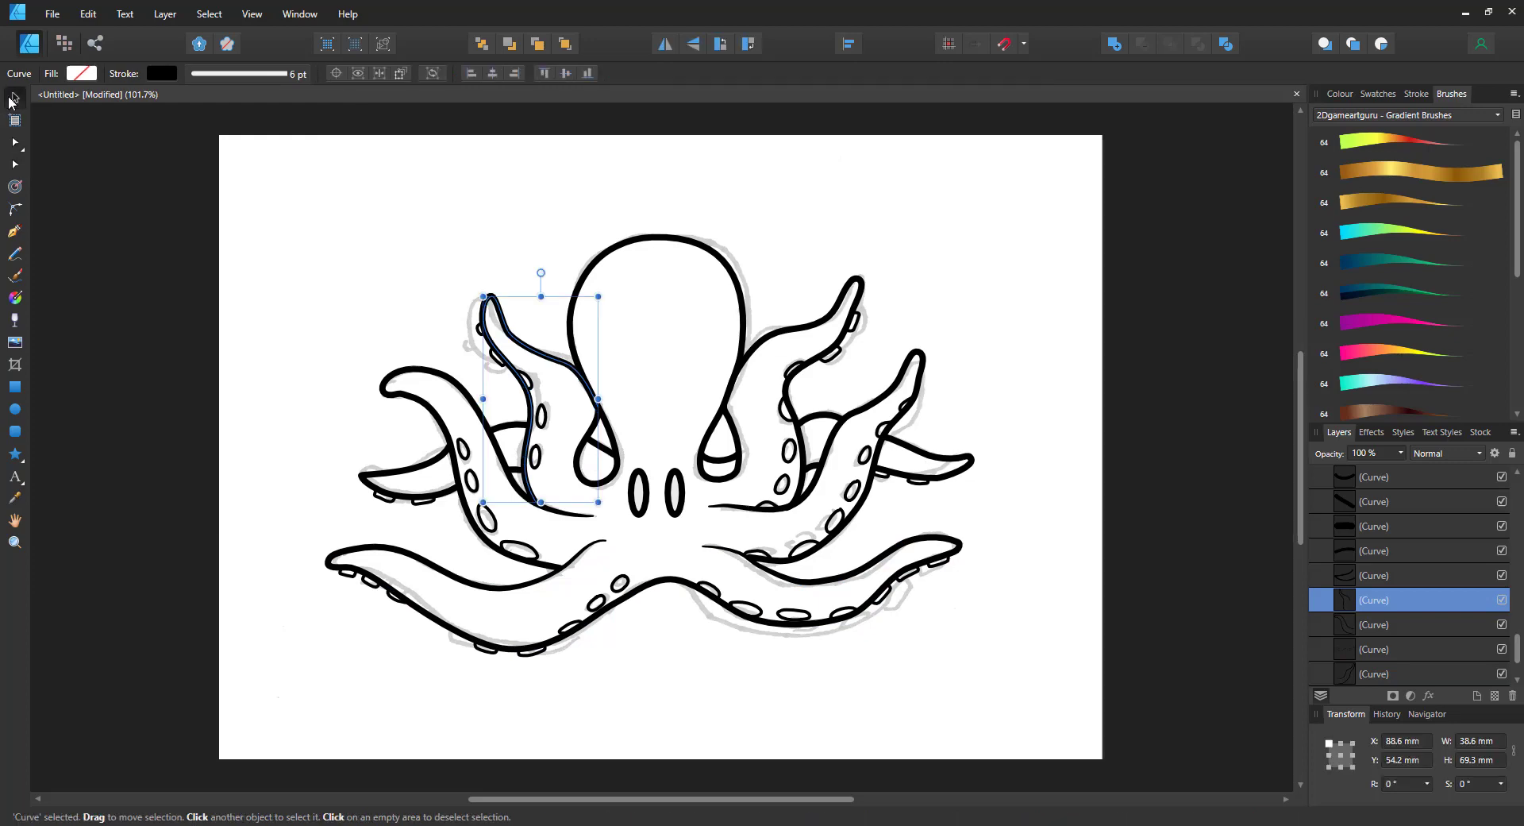
pyautogui.keyDown('shift'); pyautogui.click(572, 297); pyautogui.keyUp('shift')
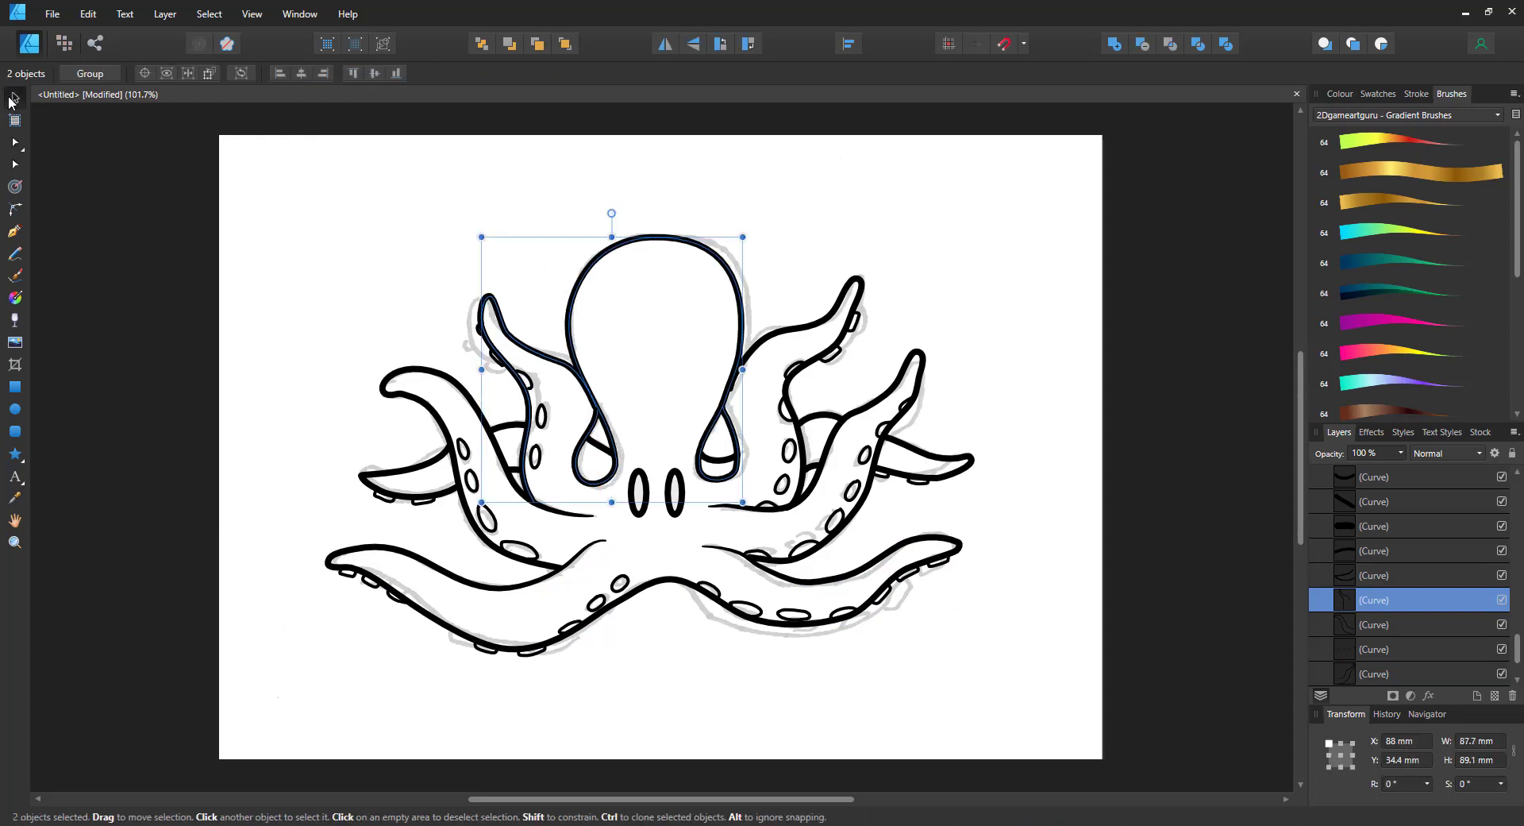
pyautogui.click(15, 165)
pyautogui.hotkey('ctrl', '2')
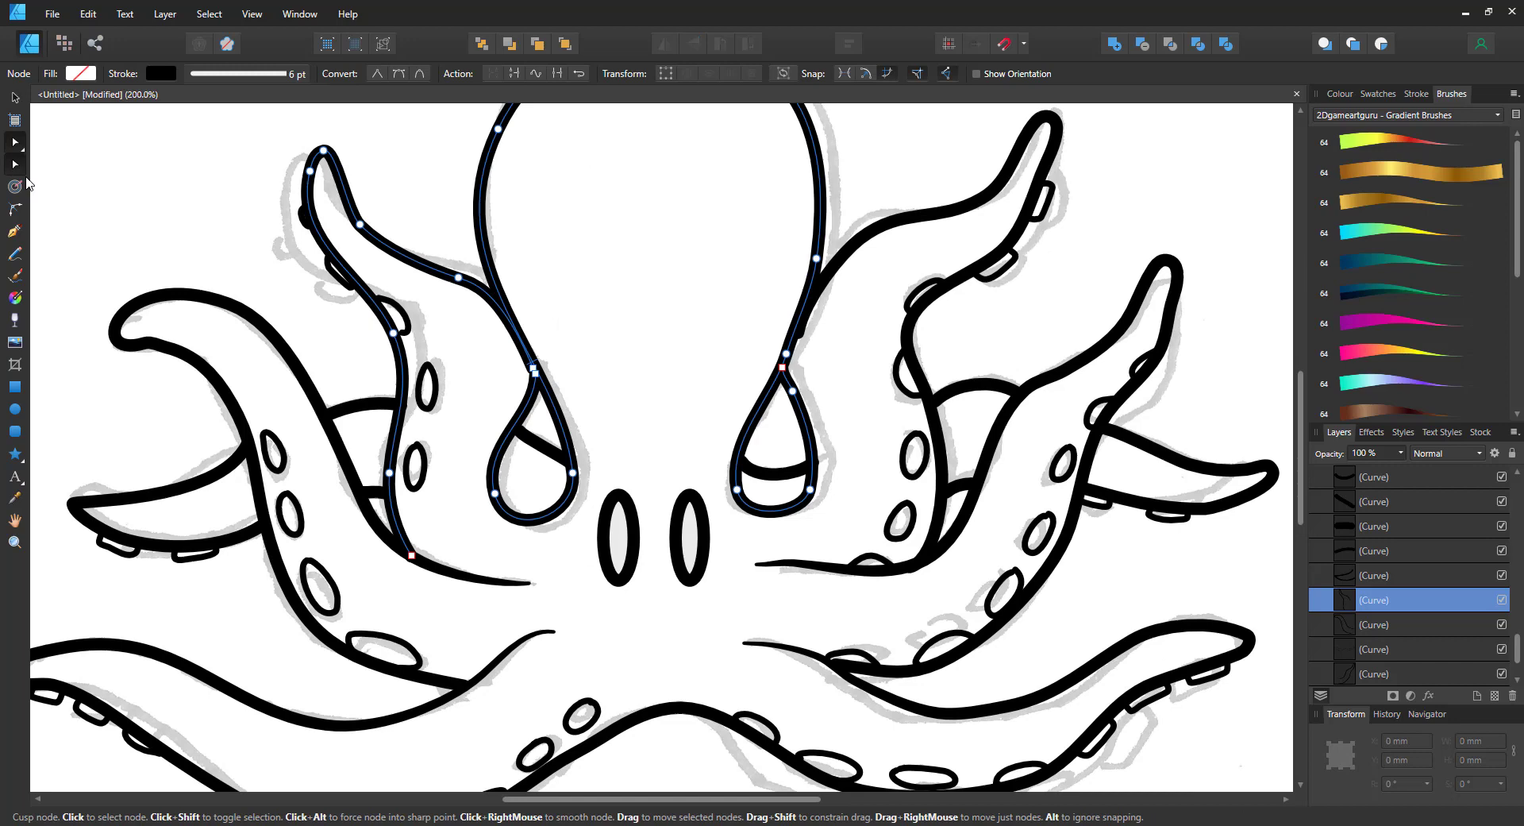
pyautogui.moveTo(511, 347); pyautogui.dragTo(559, 394)
pyautogui.click(558, 76)
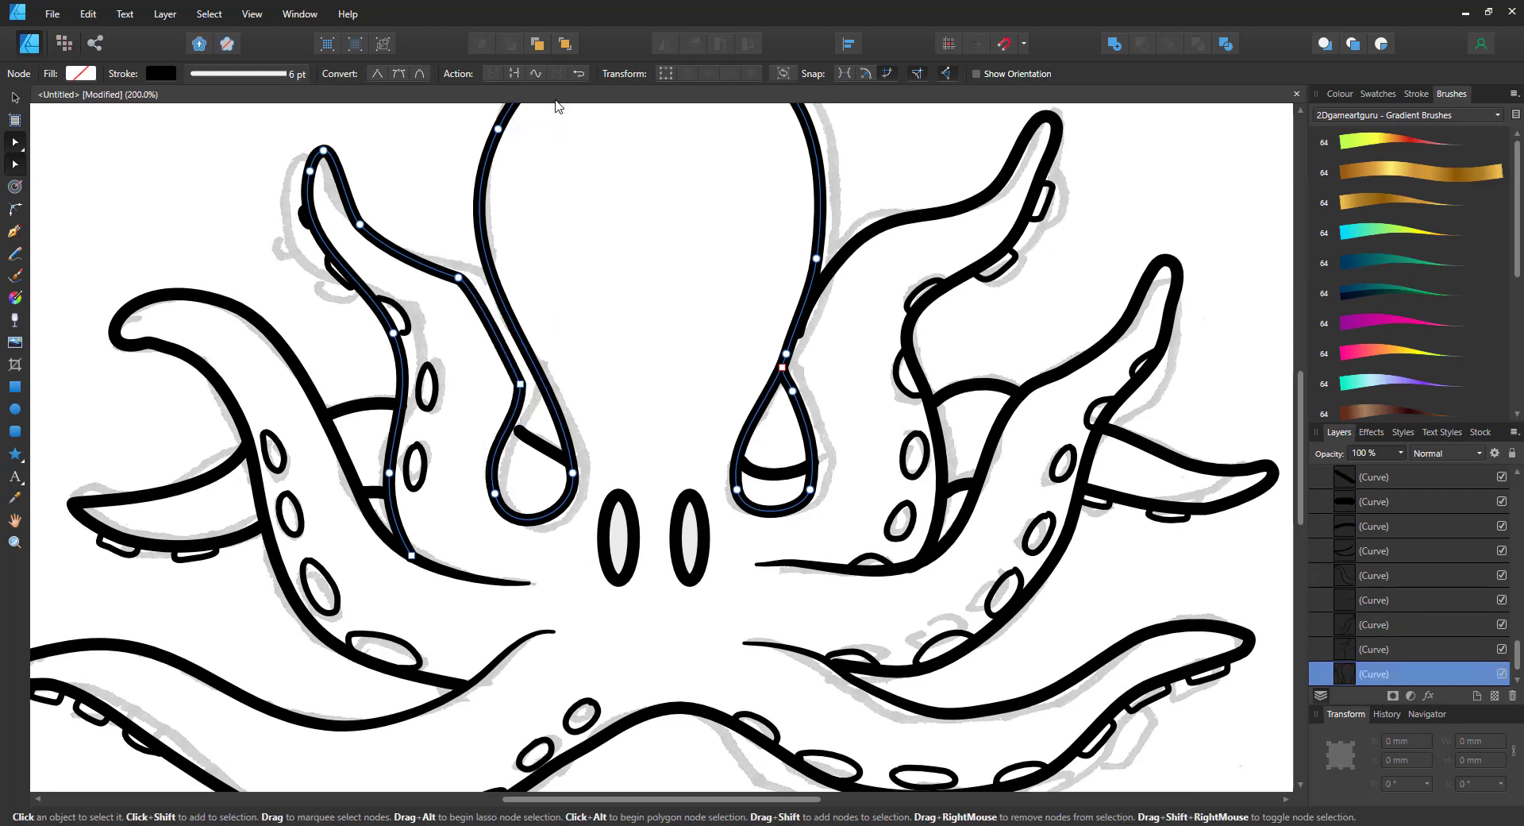
# Step: Delete the joint node and reshape the upper left tentacle so it flows smoothly into the left loop of the head outline
pyautogui.click(520, 383)
pyautogui.press('Delete')
pyautogui.moveTo(473, 282); pyautogui.dragTo(582, 403)
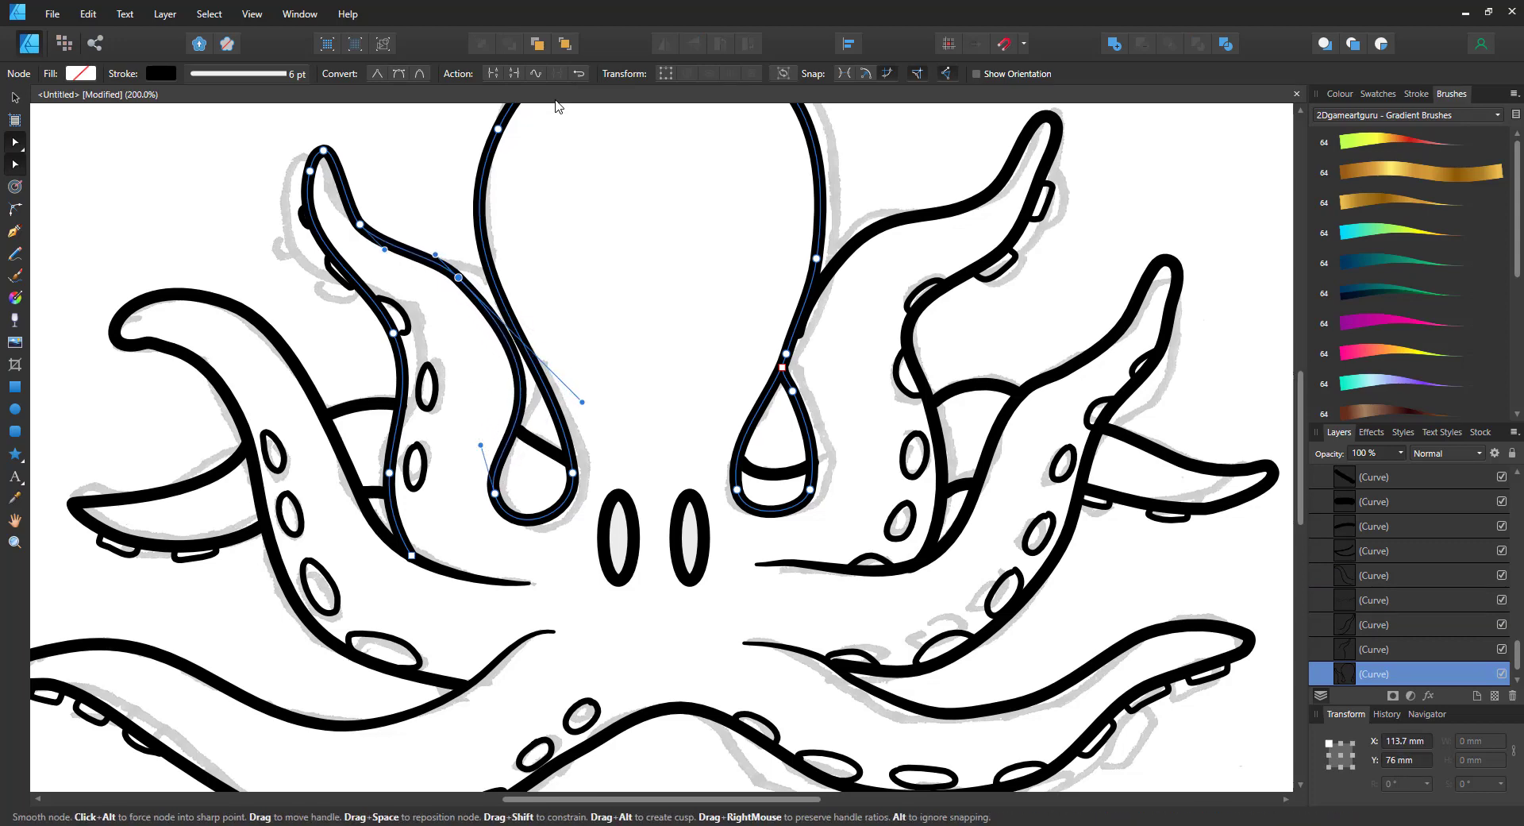
pyautogui.moveTo(458, 277); pyautogui.dragTo(463, 297)
pyautogui.moveTo(587, 423); pyautogui.dragTo(537, 375)
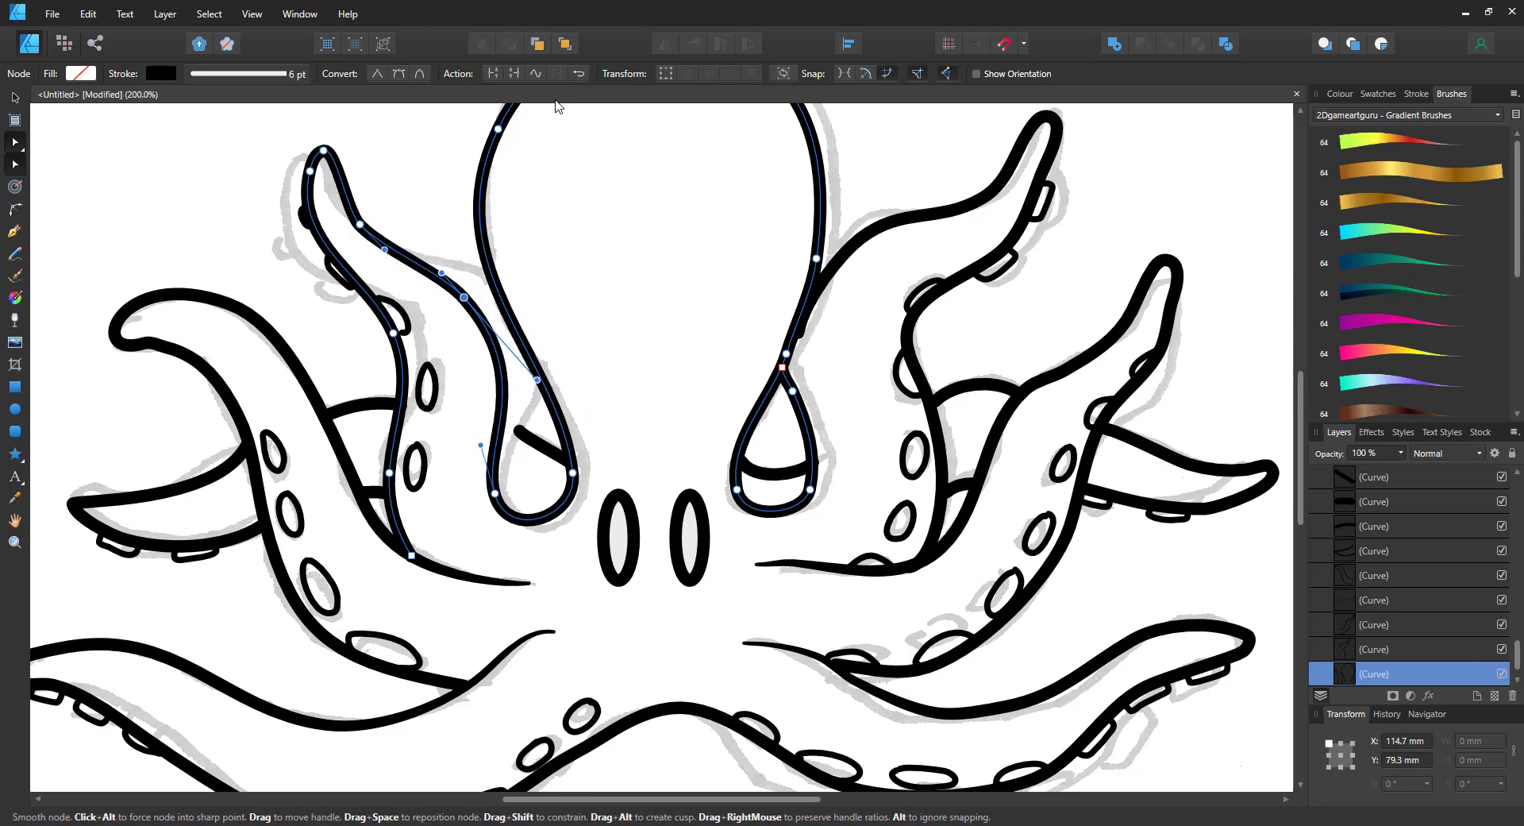
# Step: Move the upper end of the short line inside the left loop onto the reshaped outline
pyautogui.click(533, 440)
pyautogui.moveTo(519, 430); pyautogui.dragTo(503, 421)
pyautogui.hotkey('ctrl', 'z')
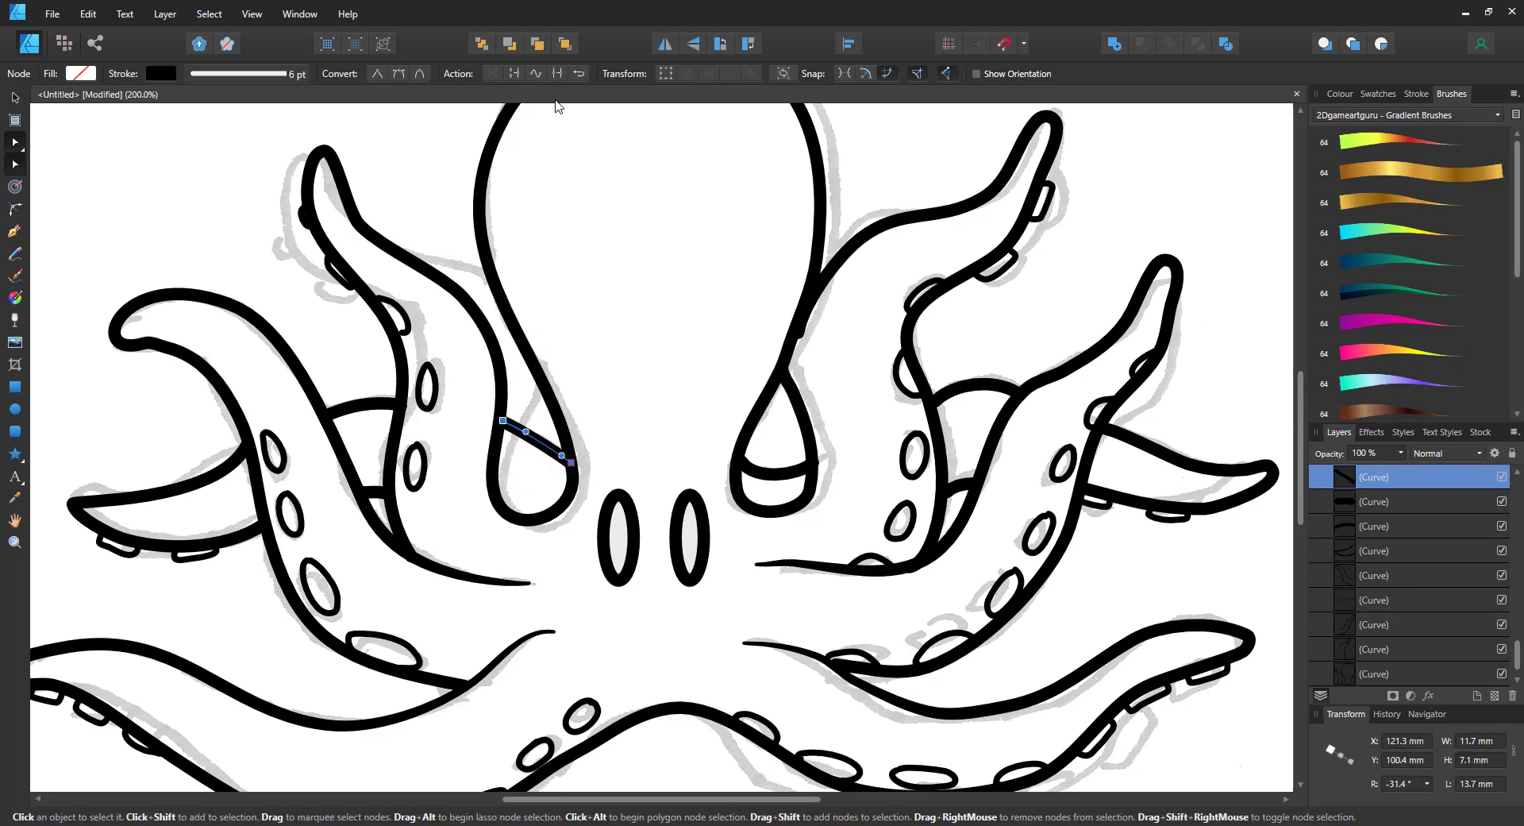
# Step: Delete the short line in the left loop and the arc between the left tentacles, leaving the back left tentacle's curve selected
pyautogui.hotkey('ctrl', 'z')
pyautogui.hotkey('ctrl', 'z')
pyautogui.hotkey('ctrl', 'z')
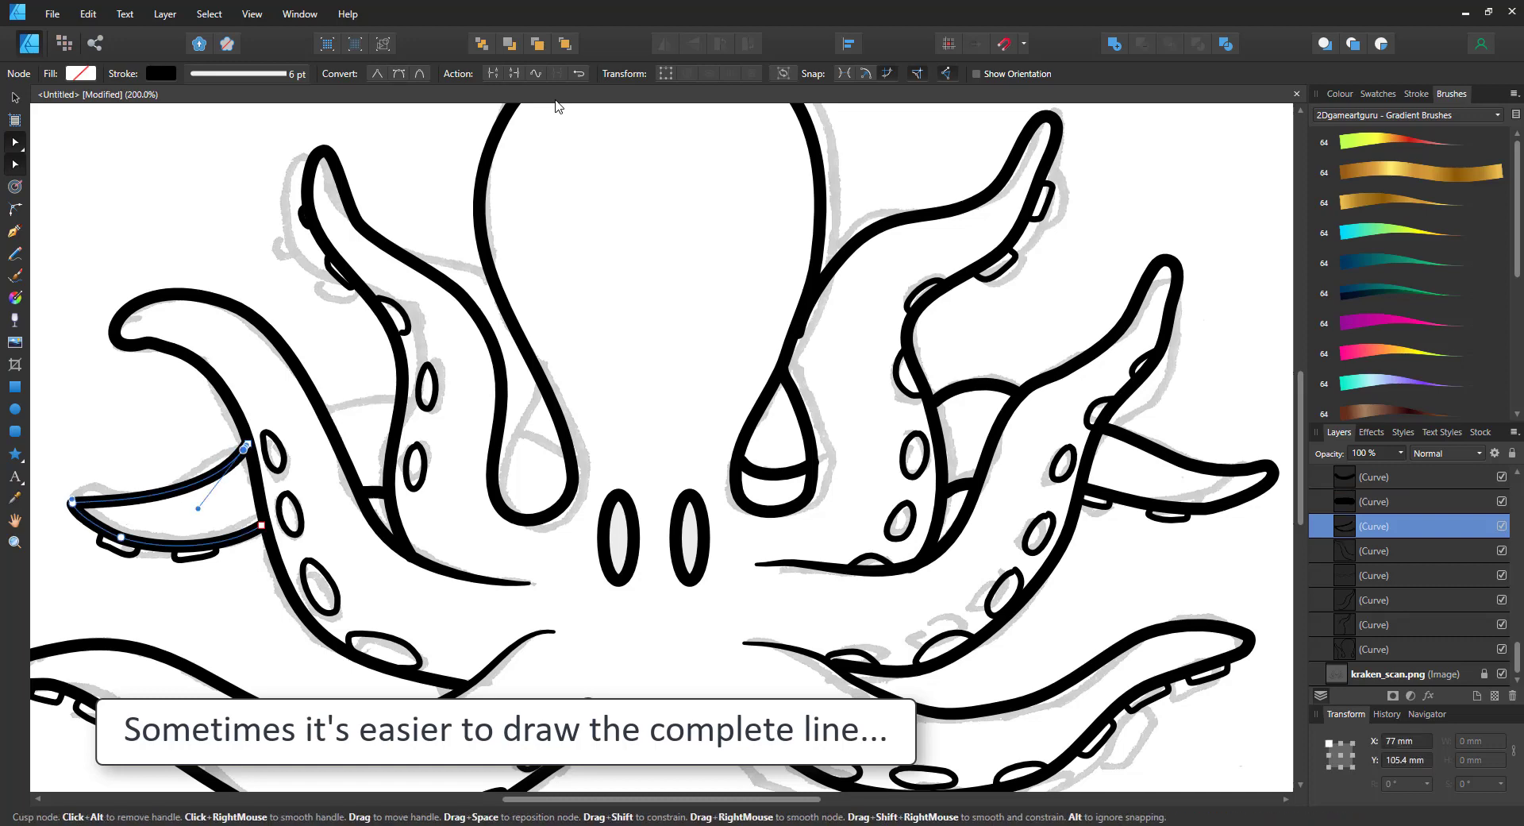
# Step: Extend the back left tentacle's upper edge across the front tentacles to the loop's inner edge and arch it along the sketch
pyautogui.hotkey('ctrl', 'shift', 'z')
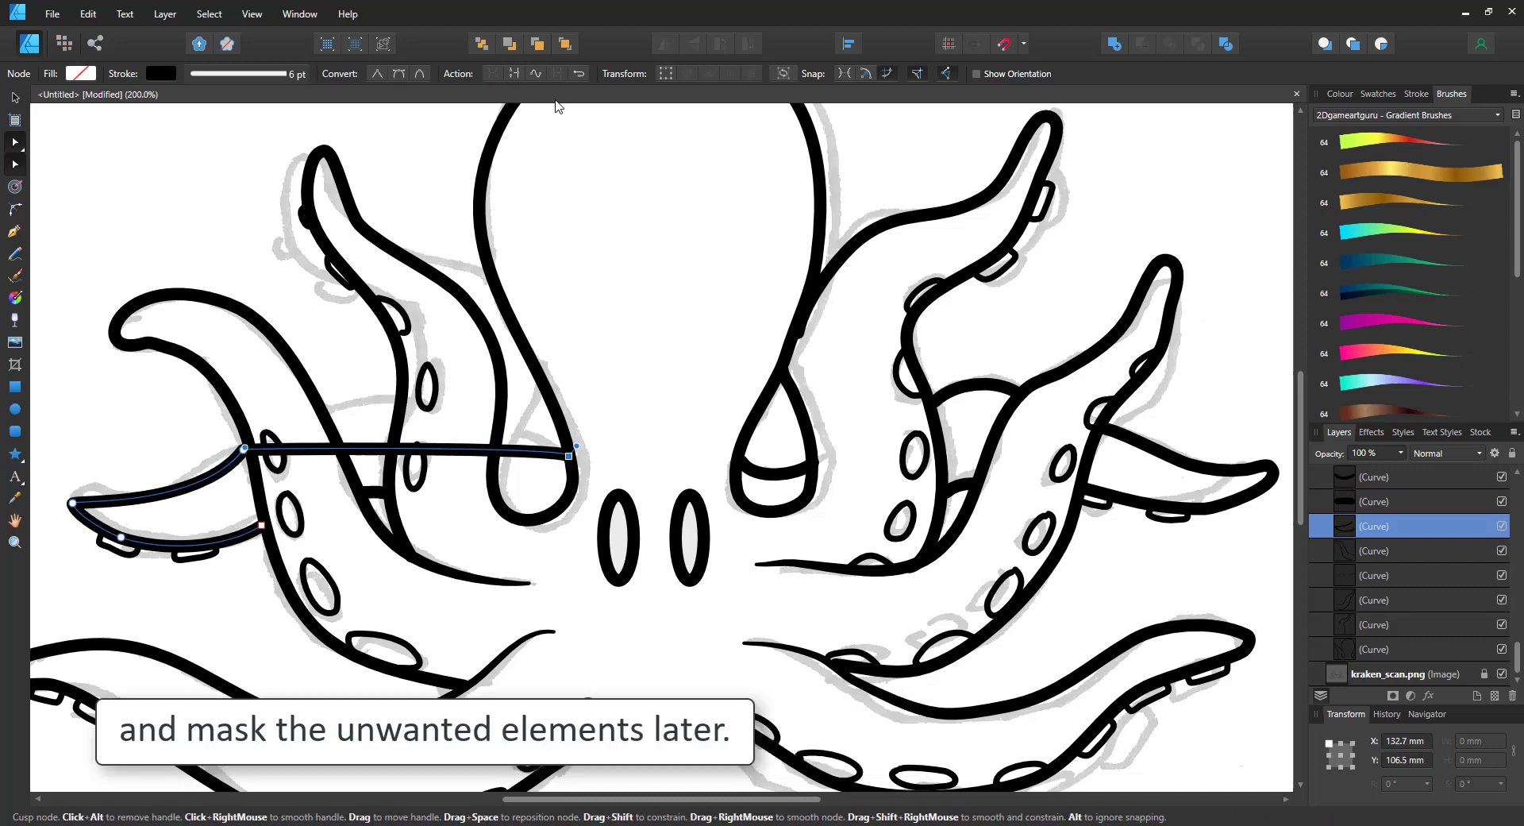
pyautogui.hotkey('ctrl', 'shift', 'z')
pyautogui.hotkey('ctrl', 'shift', 'z')
pyautogui.hotkey('ctrl', 'shift', 'z')
pyautogui.hotkey('ctrl', 'shift', 'z')
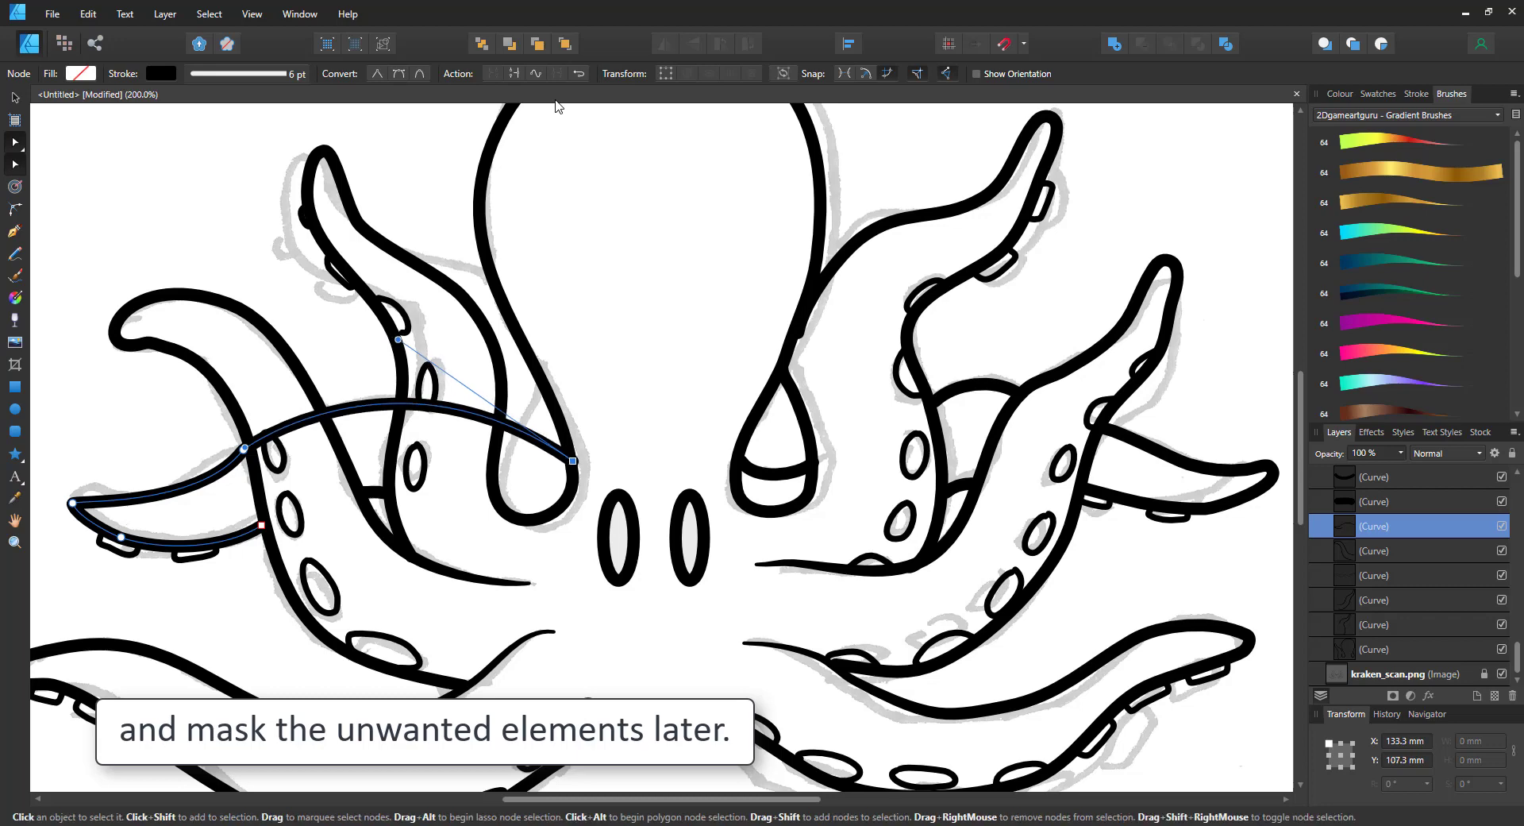
# Step: Smooth the extended curve where it crosses the middle left tentacle by adjusting the nodes around the crossing
pyautogui.hotkey('ctrl', 'shift', 'z')
pyautogui.hotkey('ctrl', 'shift', 'z')
pyautogui.hotkey('ctrl', 'shift', 'z')
pyautogui.hotkey('ctrl', 'shift', 'z')
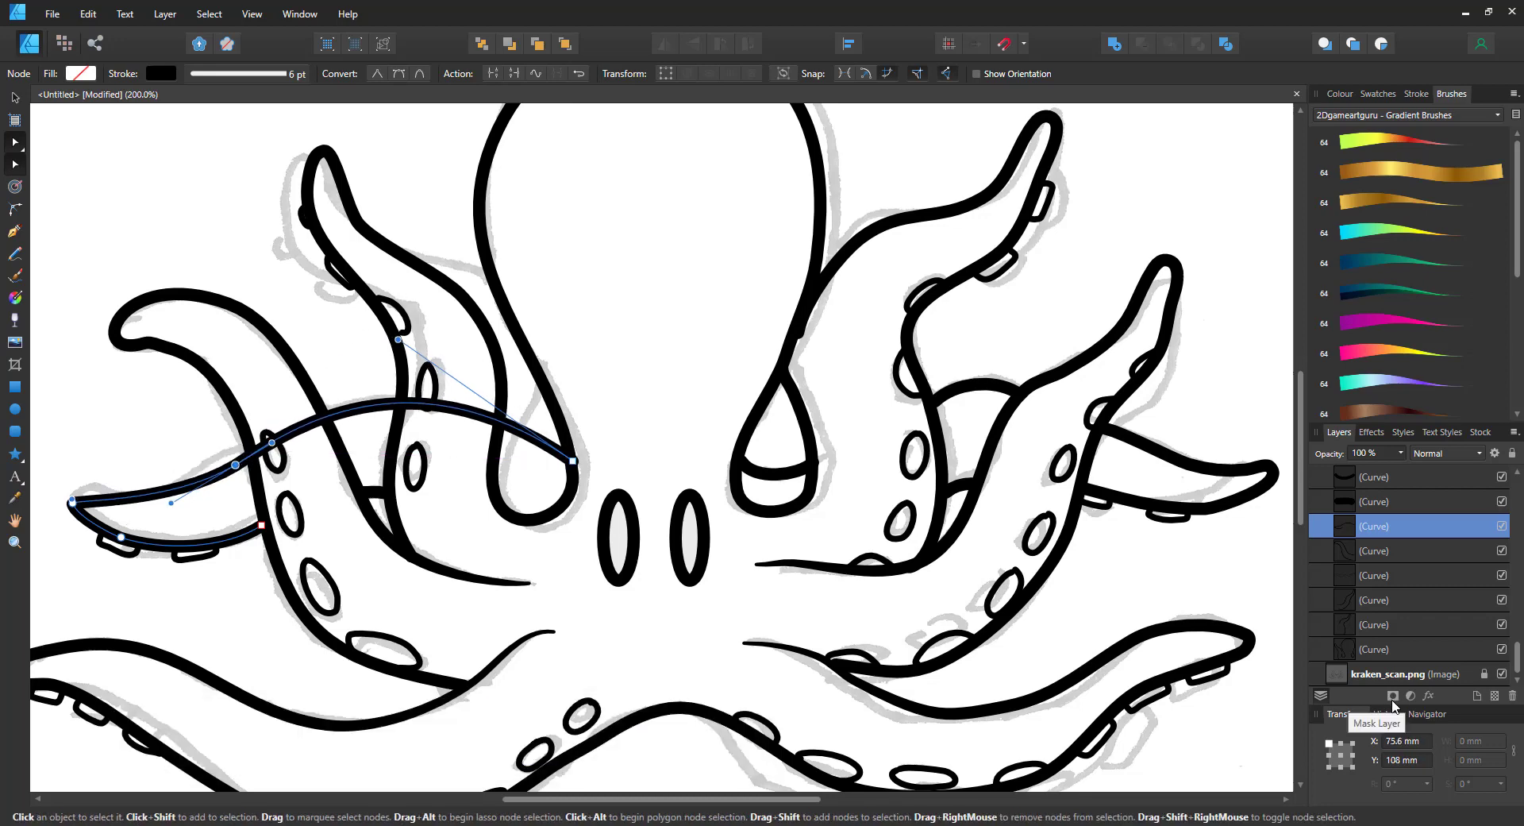
# Step: Add a mask layer to the extended curve and activate the Erase Brush in the Pixel Persona
pyautogui.click(1393, 695)
pyautogui.click(73, 44)
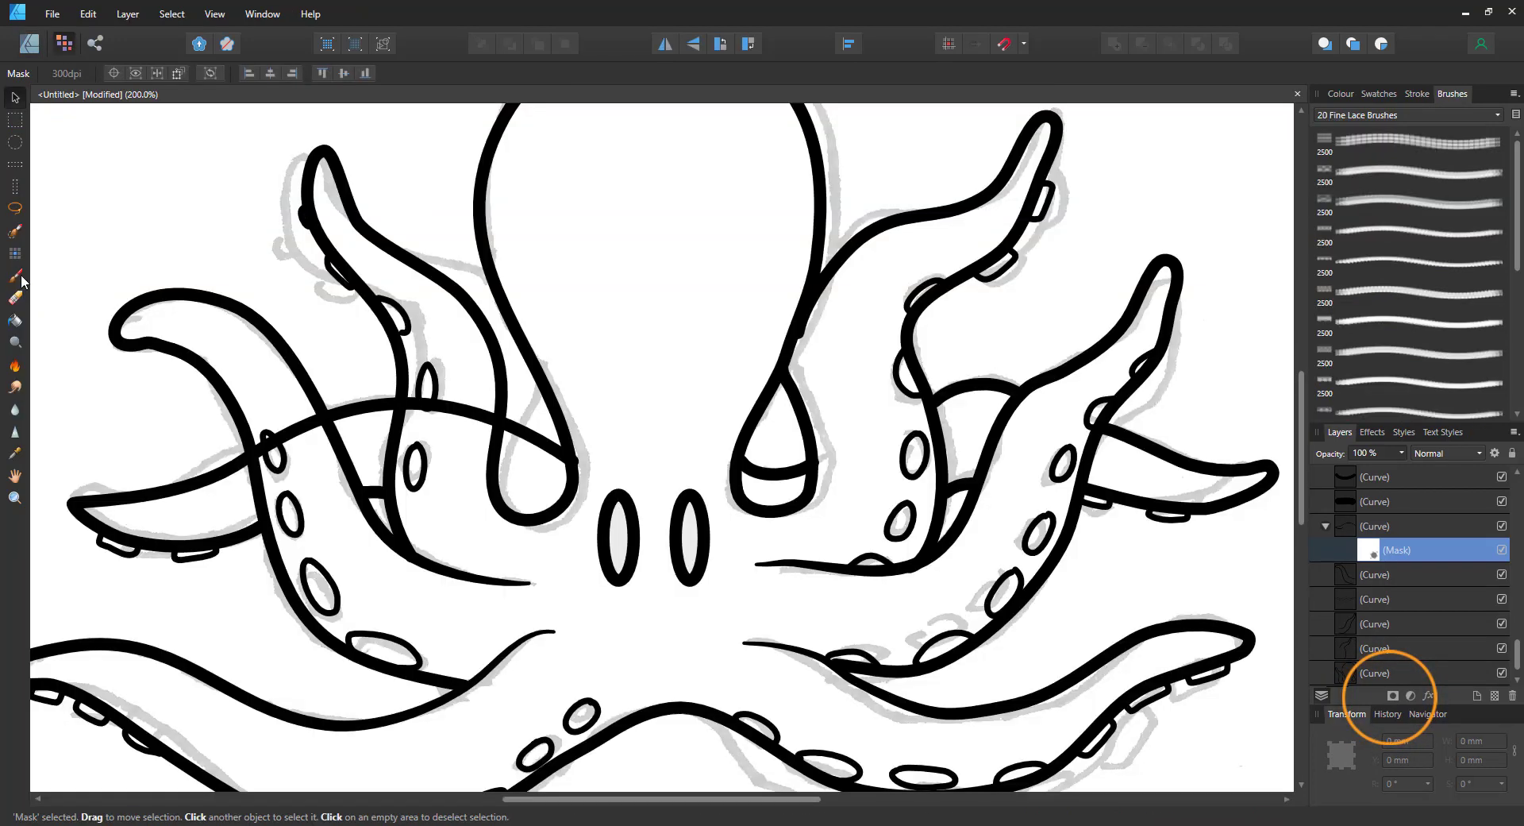
pyautogui.click(15, 298)
# Step: Choose the Basic 64 px brush and erase the mask wherever the extended curve overlaps the front tentacles
pyautogui.click(1354, 116)
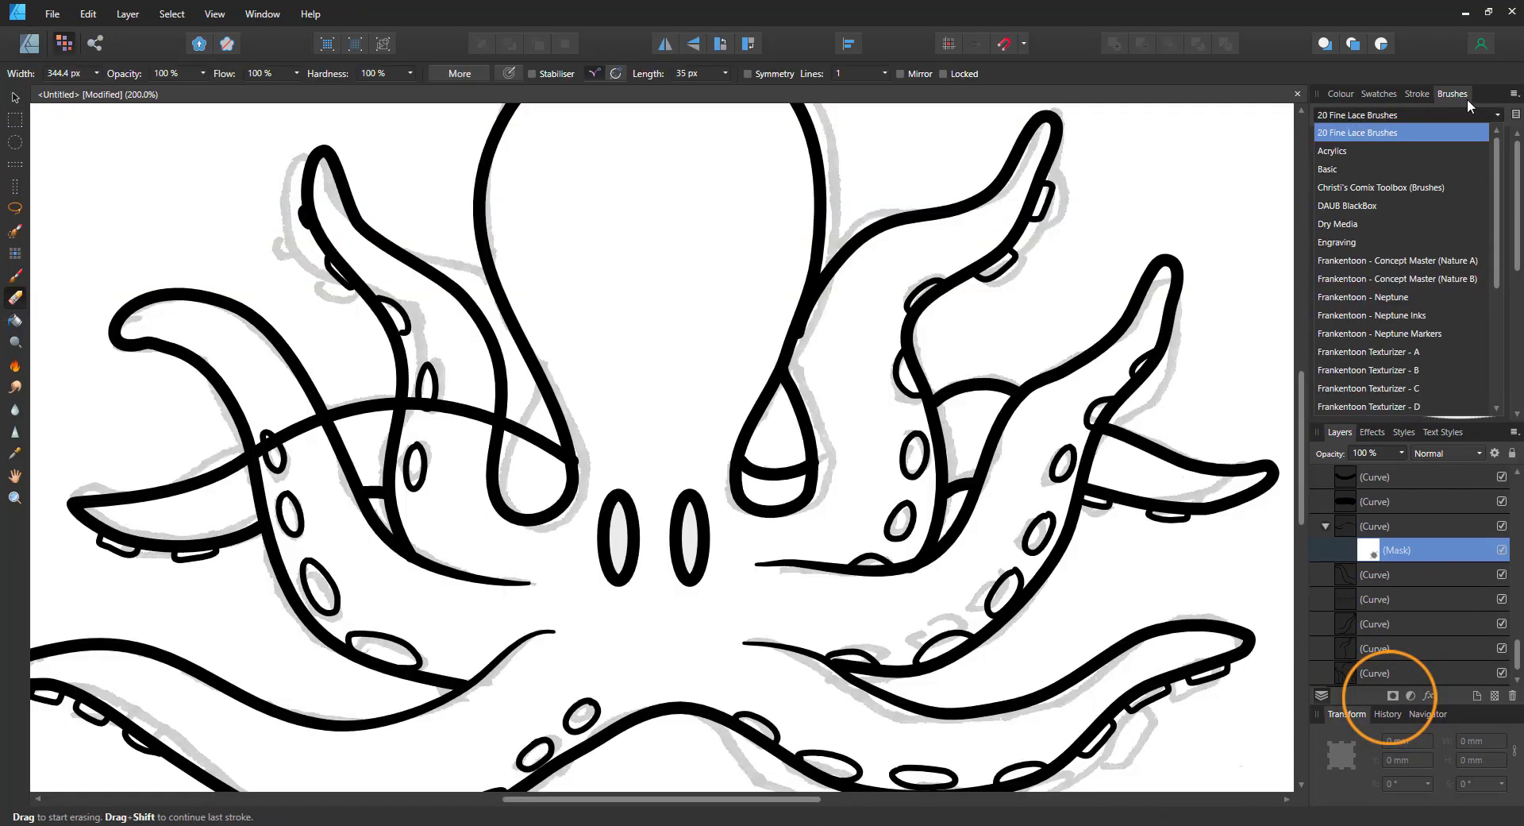
pyautogui.click(1424, 120)
pyautogui.click(1423, 119)
pyautogui.click(1350, 169)
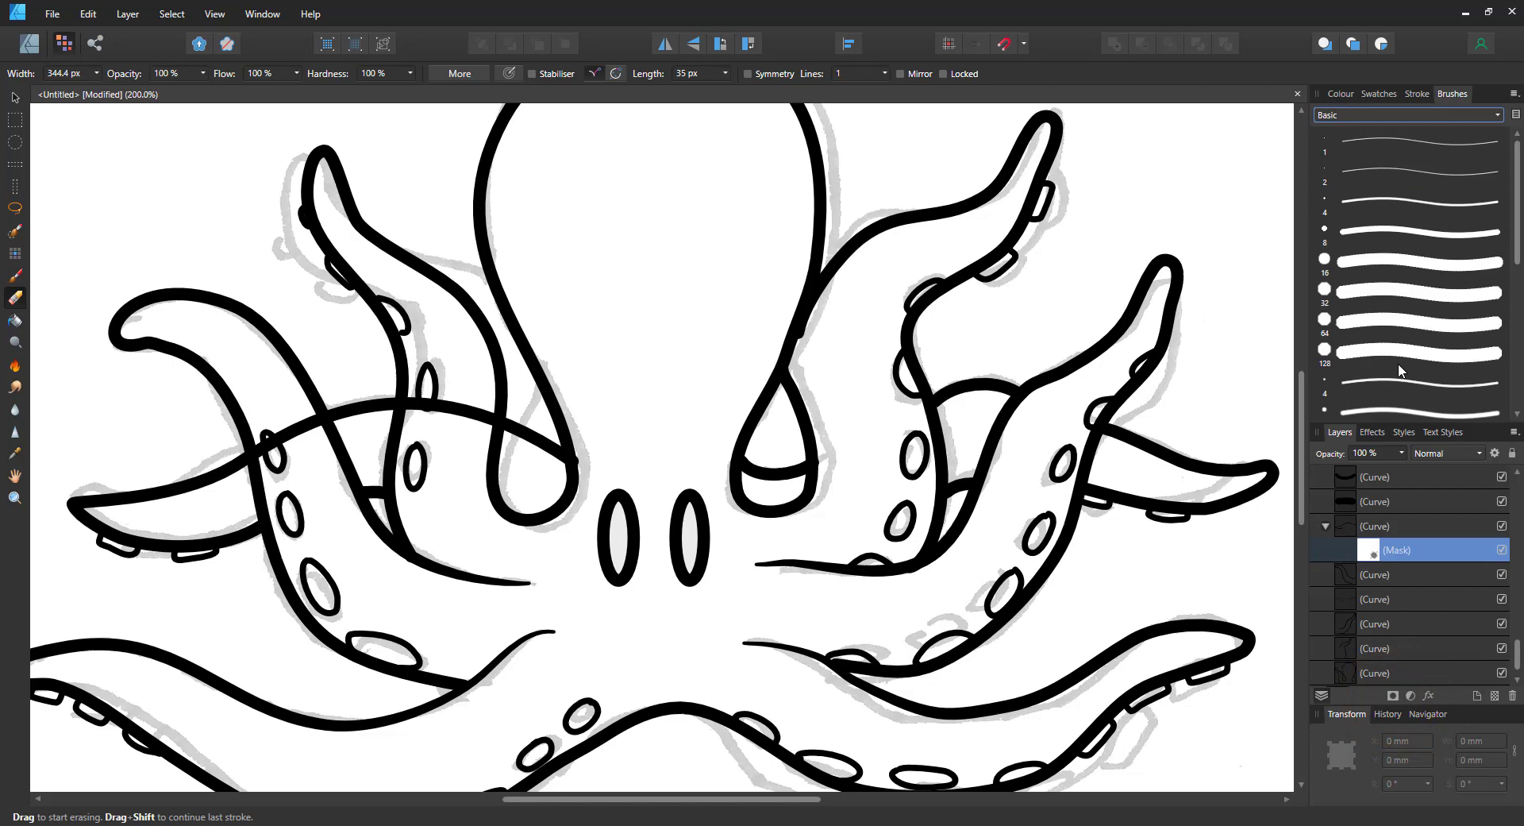
pyautogui.click(1373, 322)
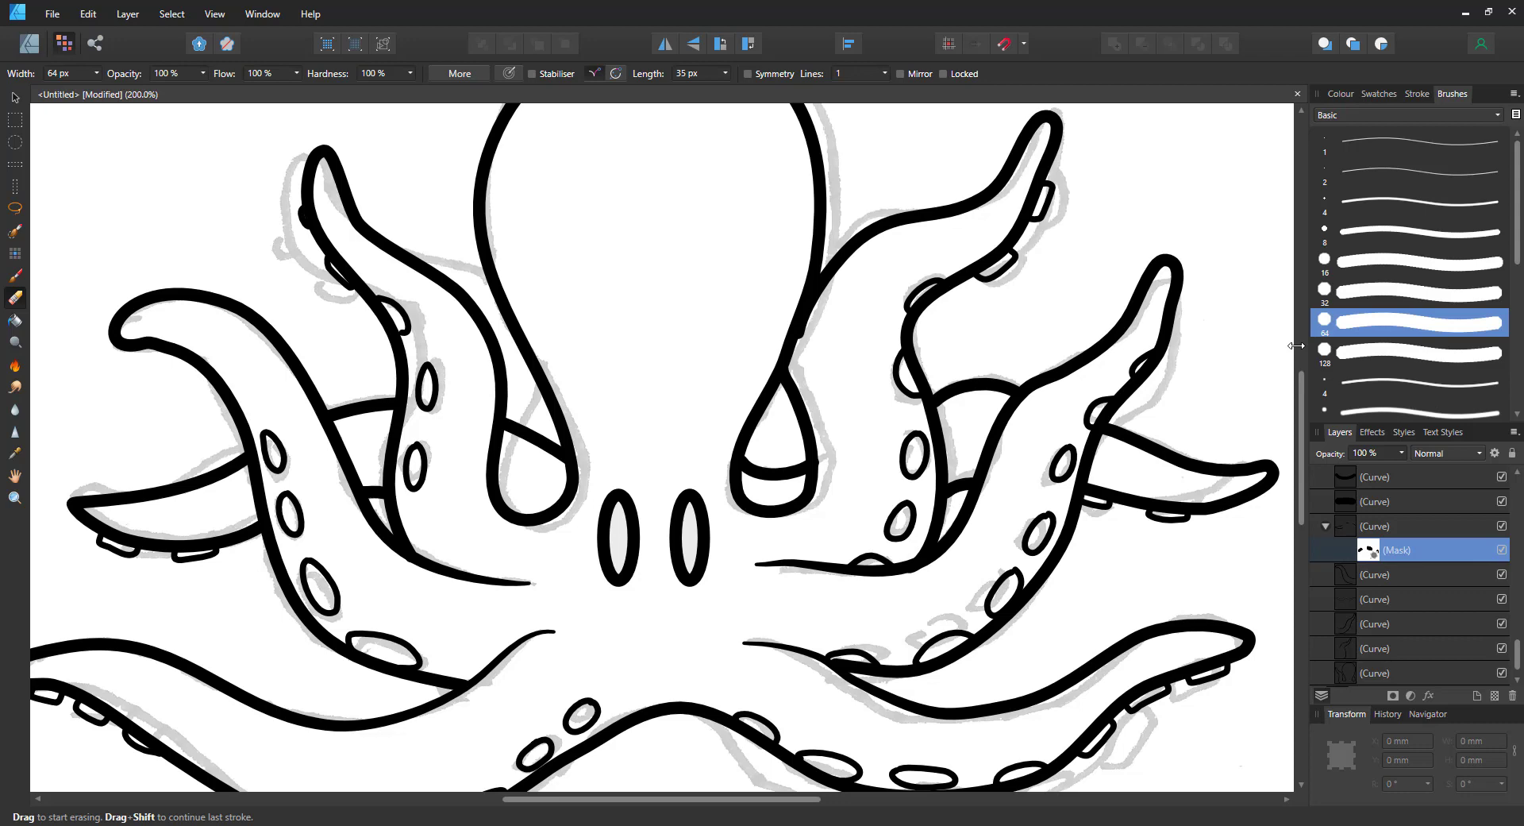
# Step: Back in the Designer Persona, edit the nodes of the upper right tentacle to reshape its upper edge along the head outline
pyautogui.click(30, 43)
pyautogui.click(799, 329)
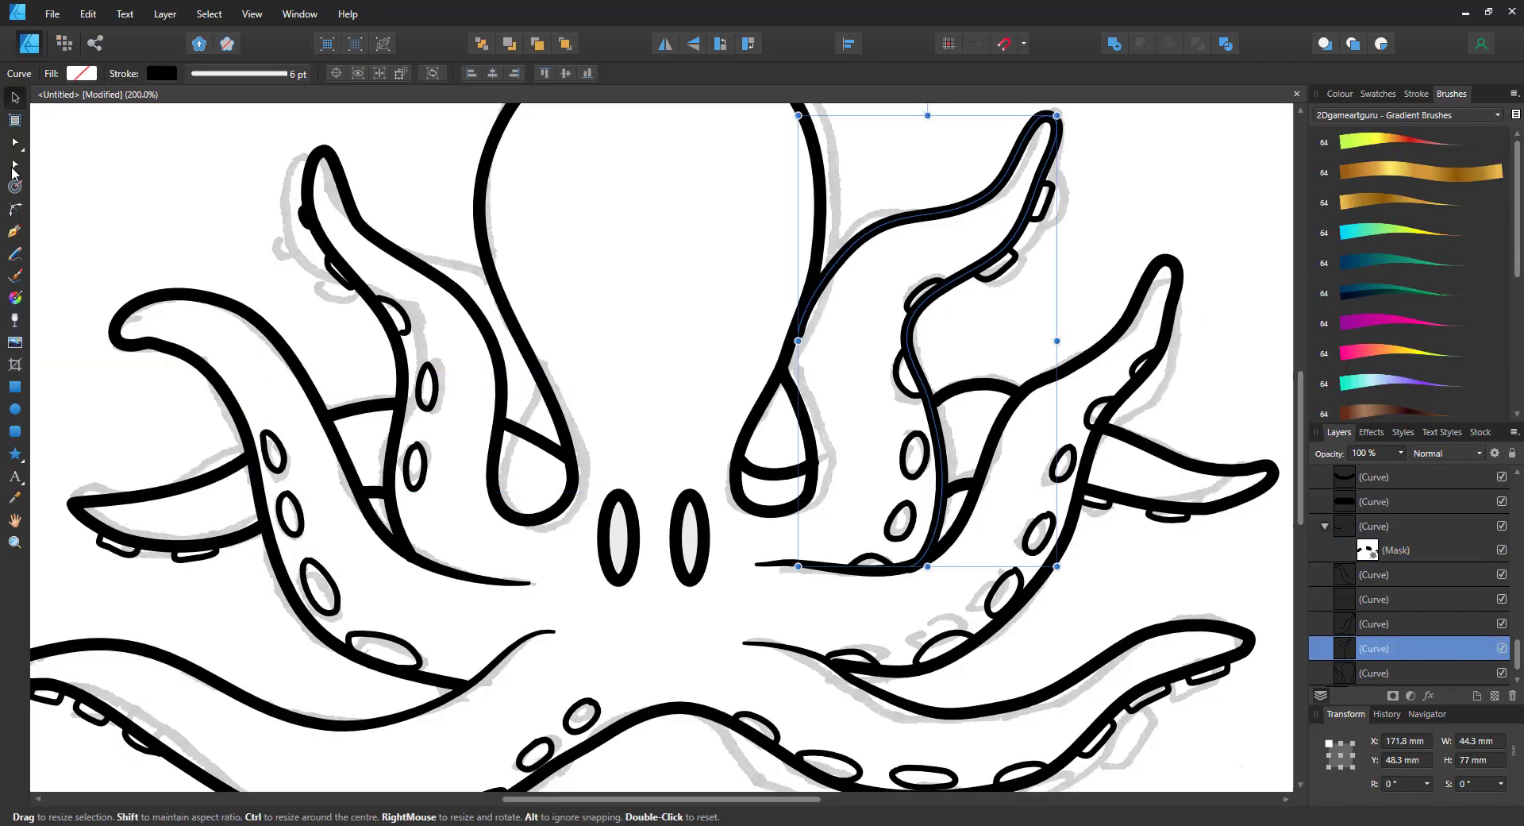
pyautogui.click(16, 166)
pyautogui.moveTo(798, 334); pyautogui.dragTo(791, 343)
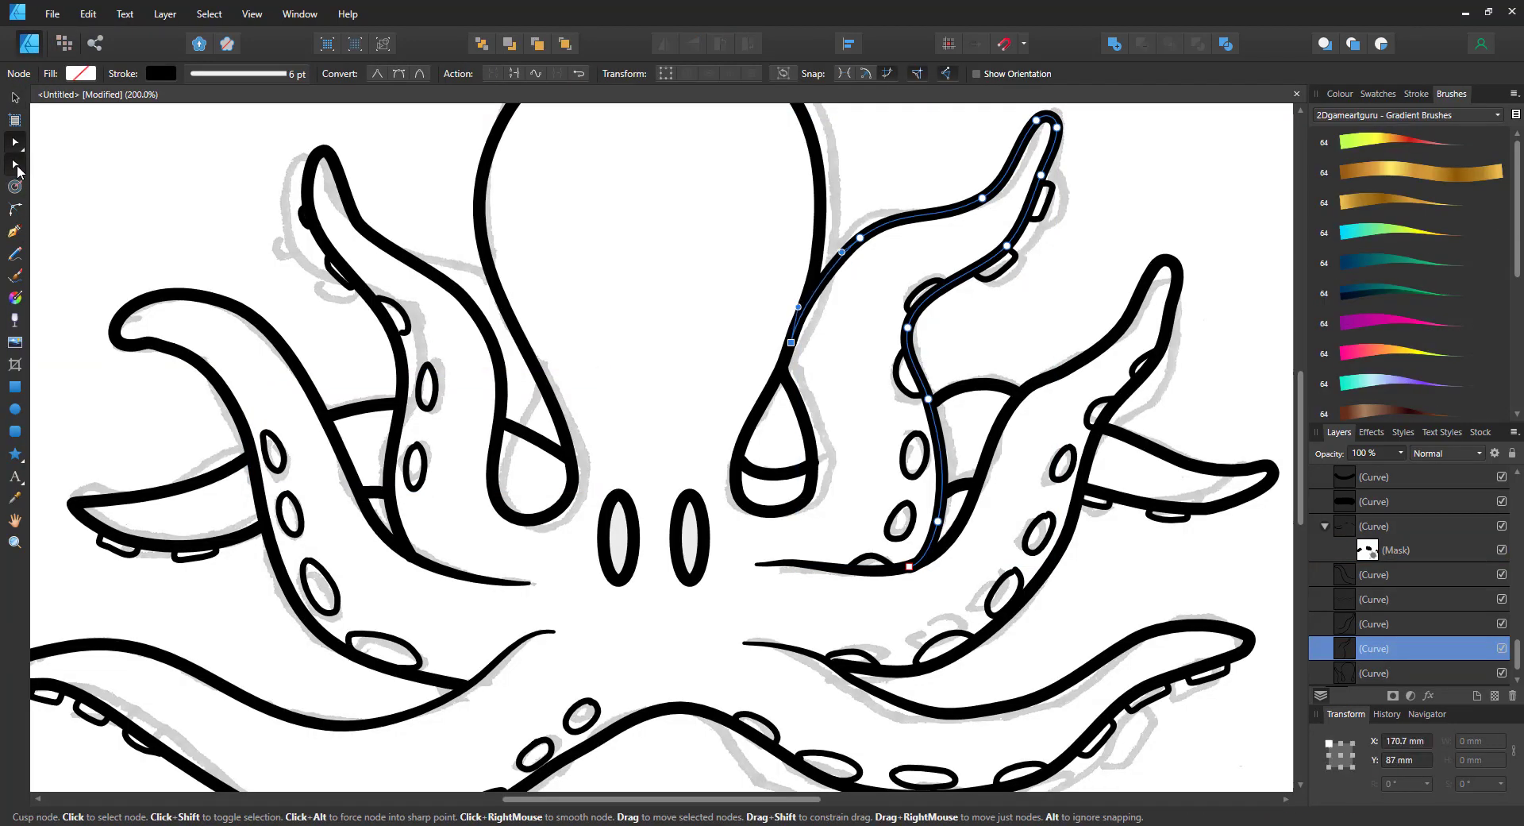
pyautogui.moveTo(842, 252)
pyautogui.mouseDown()
pyautogui.moveTo(829, 258)
pyautogui.moveTo(859, 255)
pyautogui.mouseUp()
pyautogui.moveTo(791, 343)
pyautogui.mouseDown()
pyautogui.moveTo(788, 365)
pyautogui.moveTo(796, 313)
pyautogui.moveTo(831, 272)
pyautogui.mouseUp()
# Step: Bring the upper right tentacle's end node to the head outline's open end and join the two curves
pyautogui.click(796, 403)
pyautogui.moveTo(787, 366)
pyautogui.mouseDown()
pyautogui.moveTo(793, 351)
pyautogui.moveTo(788, 365)
pyautogui.mouseUp()
pyautogui.keyDown('shift'); pyautogui.click(842, 268); pyautogui.keyUp('shift')
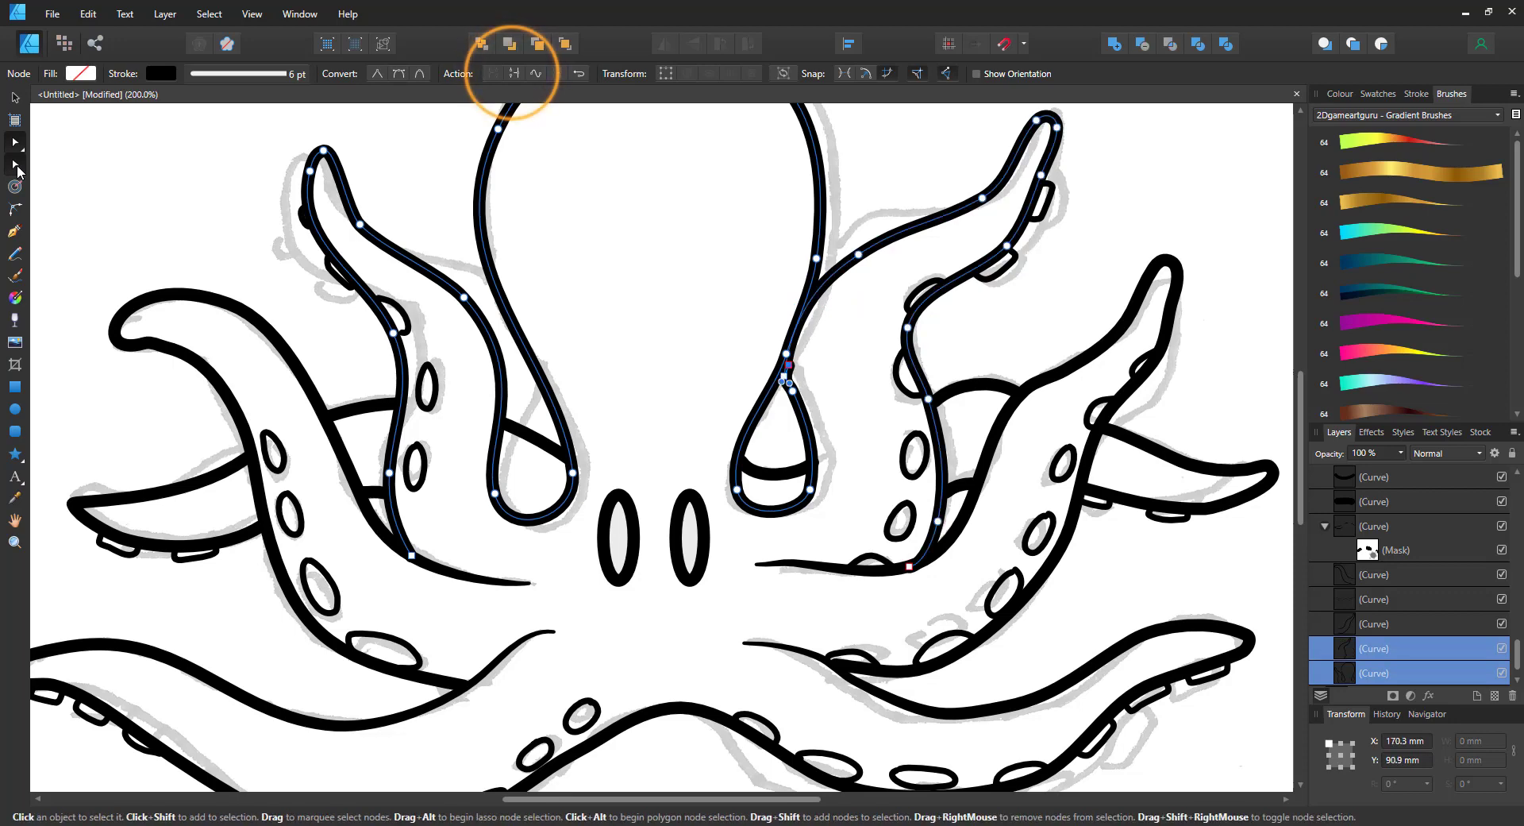
pyautogui.click(557, 74)
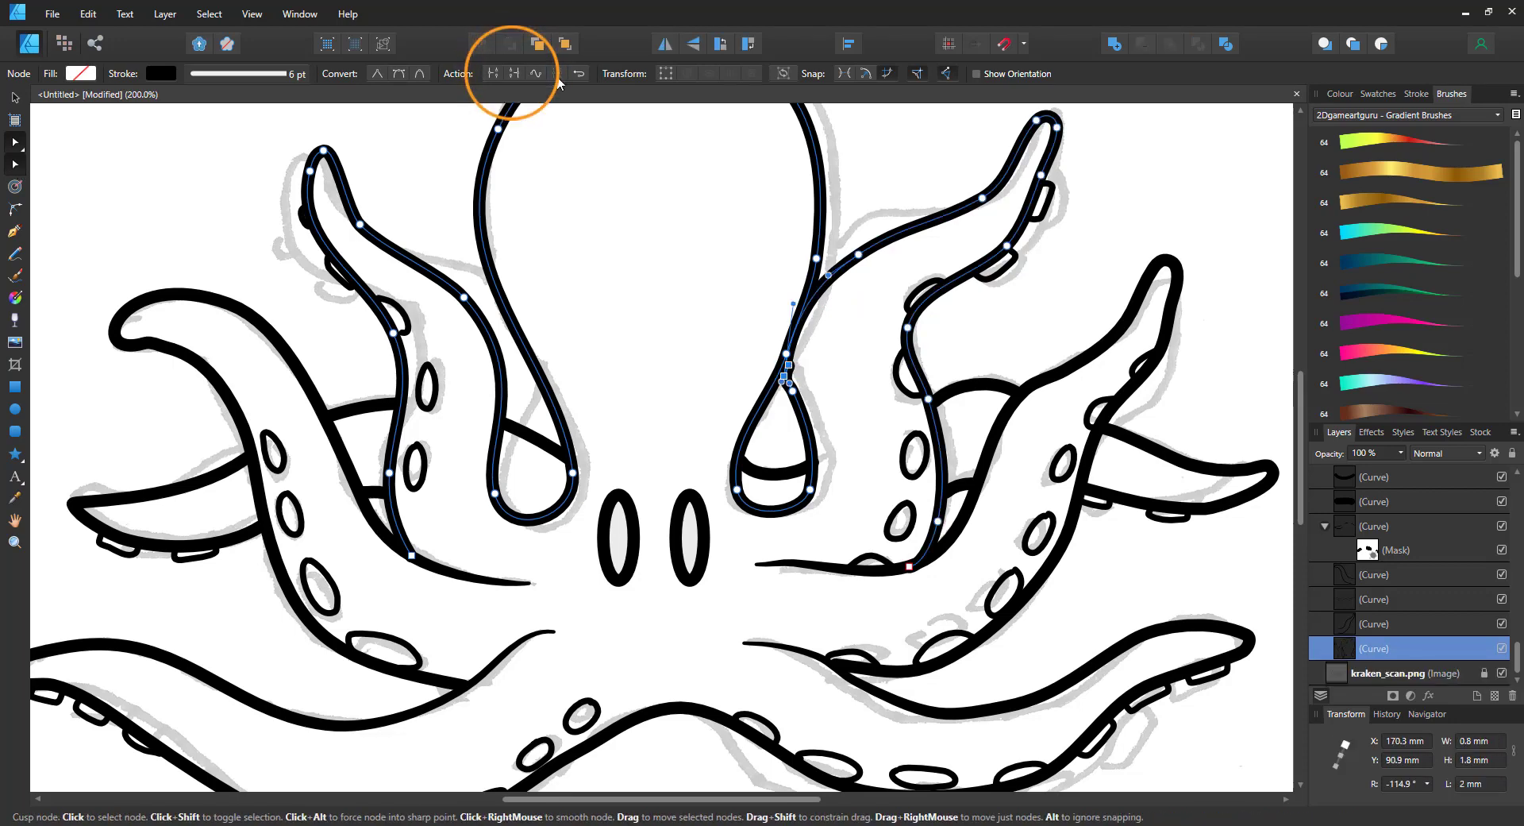
# Step: Smooth and widen the joined loop beside the head, and extend the short curve crossing it to the loop's outer edge
pyautogui.moveTo(792, 391); pyautogui.dragTo(796, 297)
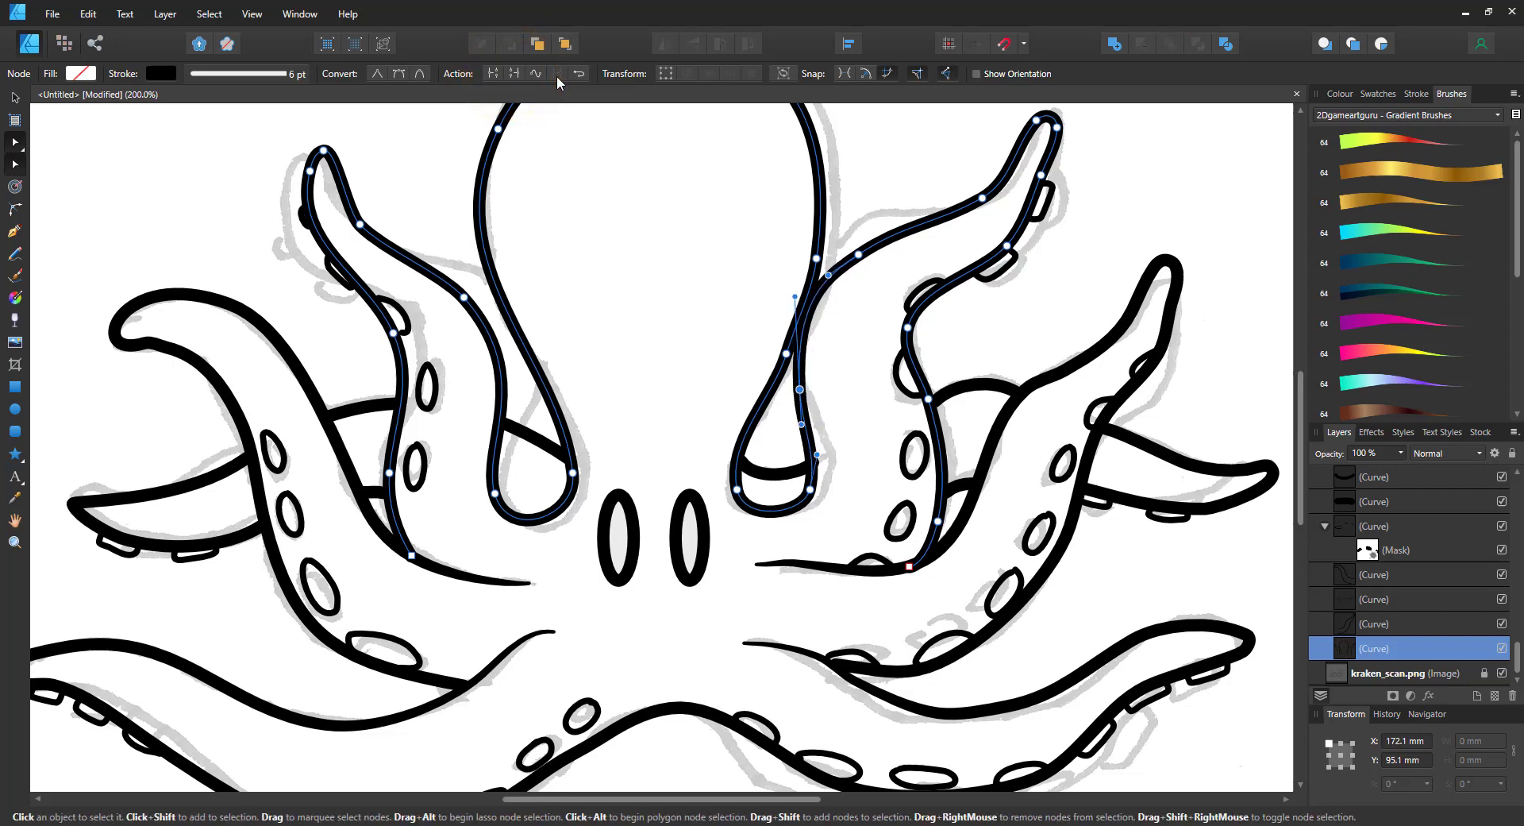
pyautogui.moveTo(809, 489); pyautogui.dragTo(804, 405)
pyautogui.click(814, 462)
pyautogui.moveTo(815, 462); pyautogui.dragTo(829, 456)
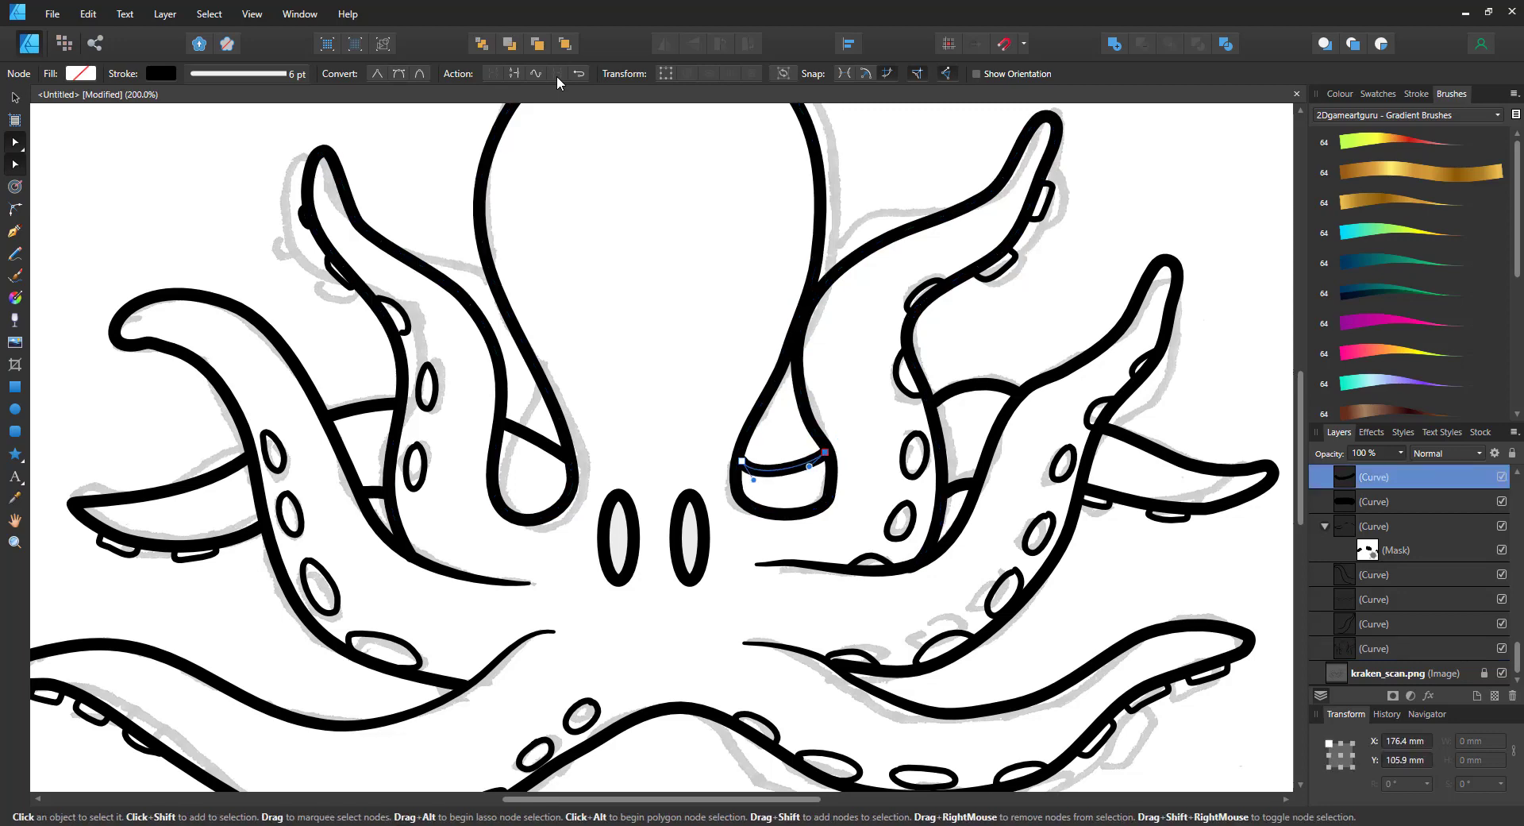
pyautogui.click(939, 398)
pyautogui.hotkey('ctrl', '0')
pyautogui.scroll(-1, 1429, 603)
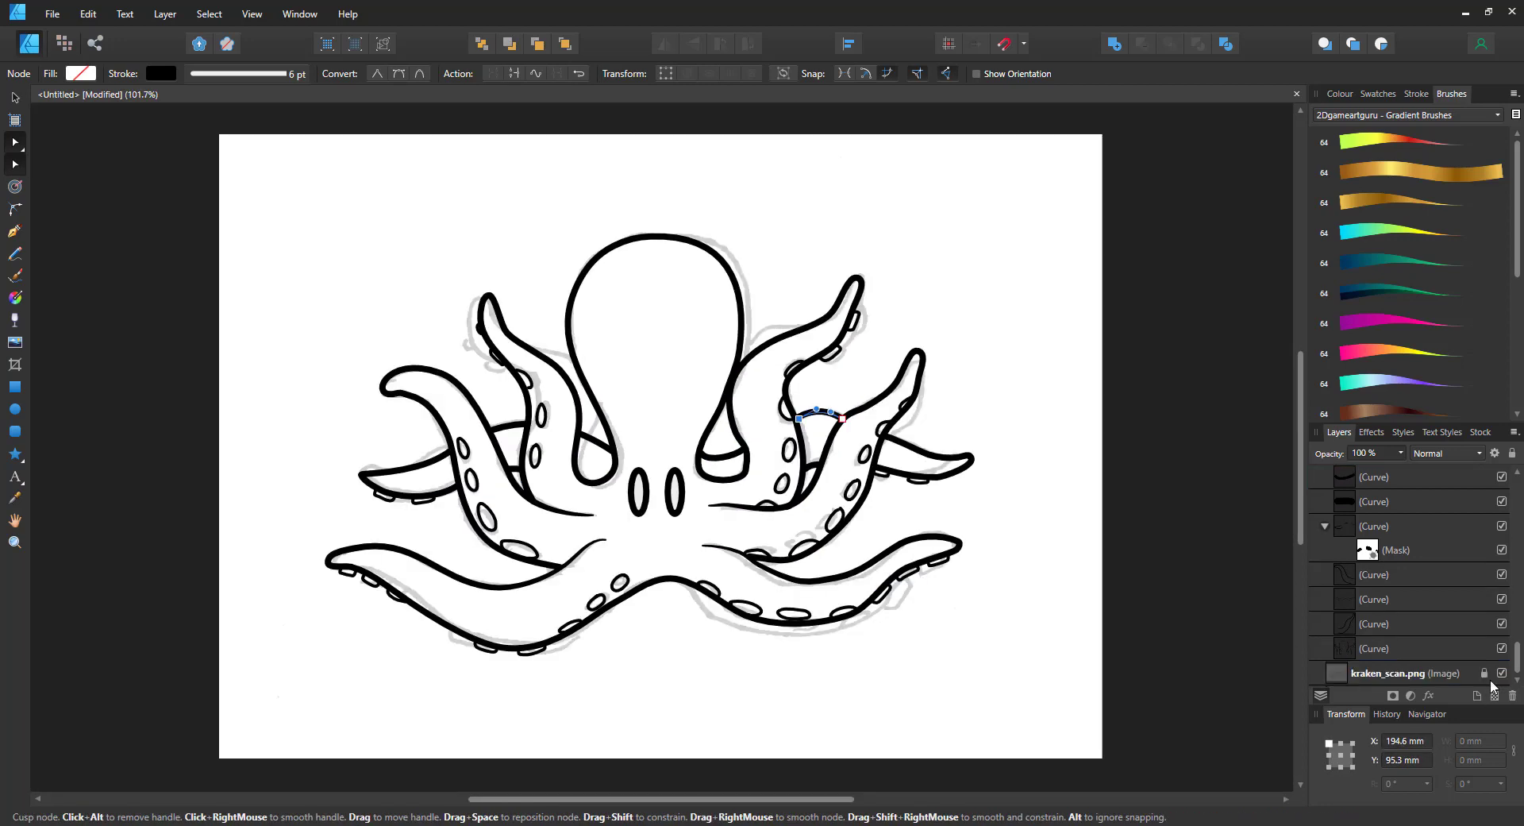
# Step: Hide the kraken_scan.png image and remove the fill from both eye ellipses
pyautogui.click(1501, 672)
pyautogui.click(638, 492)
pyautogui.click(639, 492)
pyautogui.click(1340, 94)
pyautogui.click(1327, 142)
pyautogui.click(675, 492)
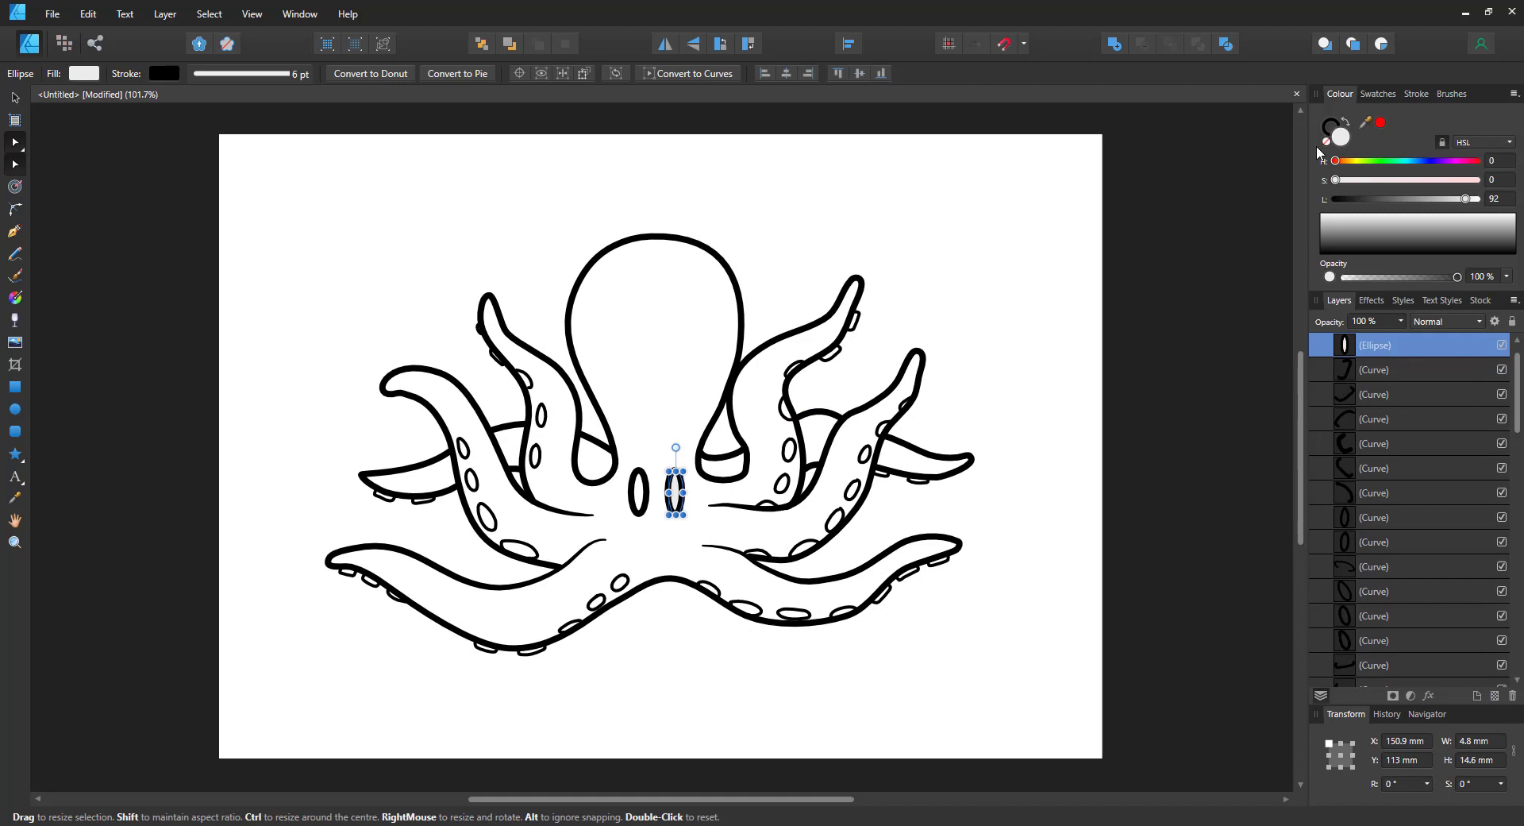
pyautogui.click(1327, 141)
# Step: Collapse the lineart layer and add a new layer named "colour" between it and the scan image
pyautogui.click(1239, 207)
pyautogui.moveTo(1517, 360); pyautogui.dragTo(1516, 348)
pyautogui.click(1318, 346)
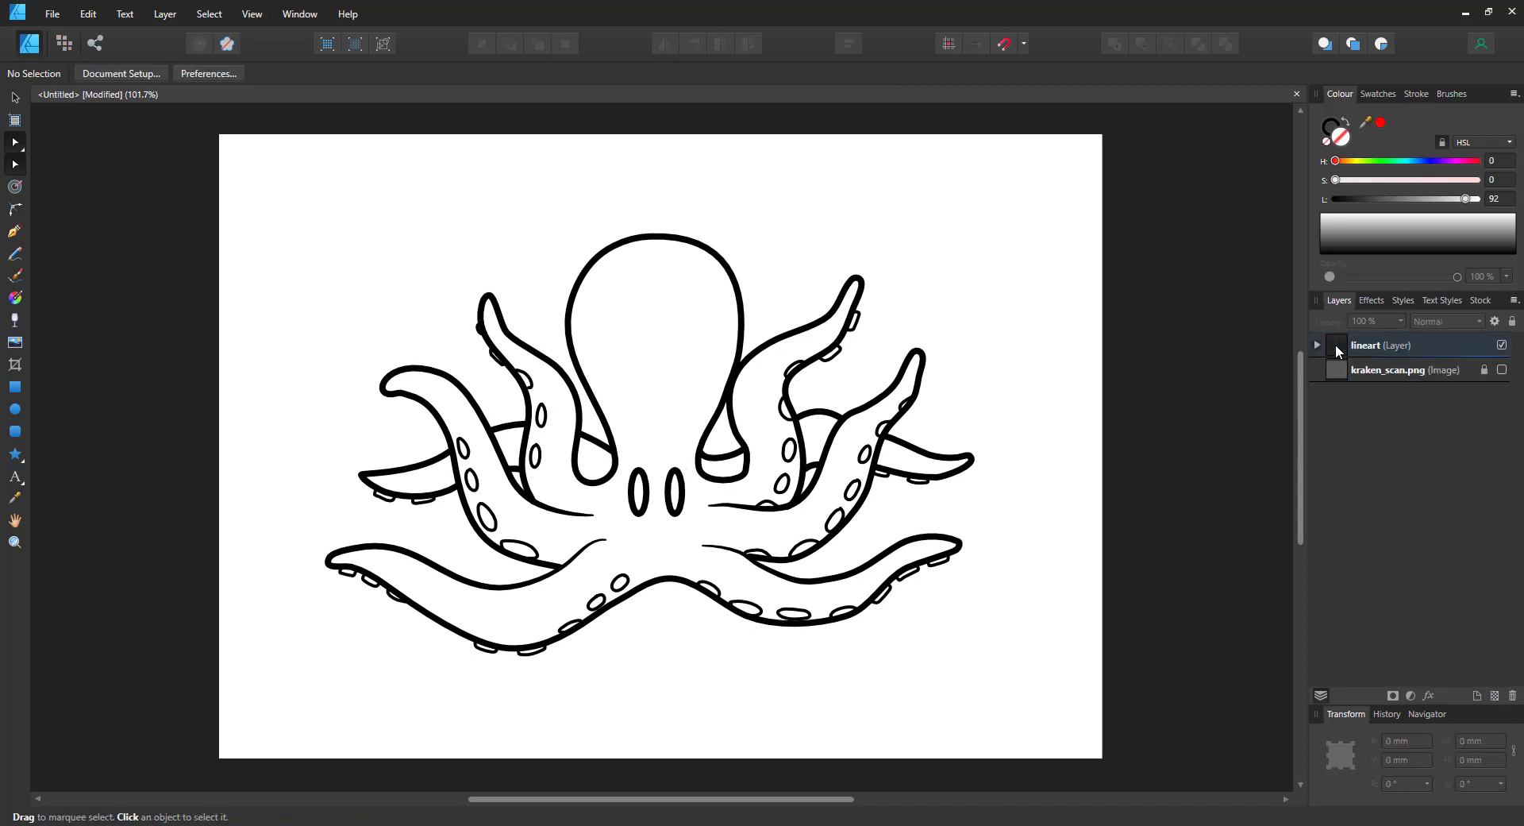
pyautogui.click(1397, 371)
pyautogui.click(1477, 695)
pyautogui.moveTo(1368, 350); pyautogui.dragTo(1364, 375)
pyautogui.doubleClick(1364, 373)
pyautogui.write('colo')
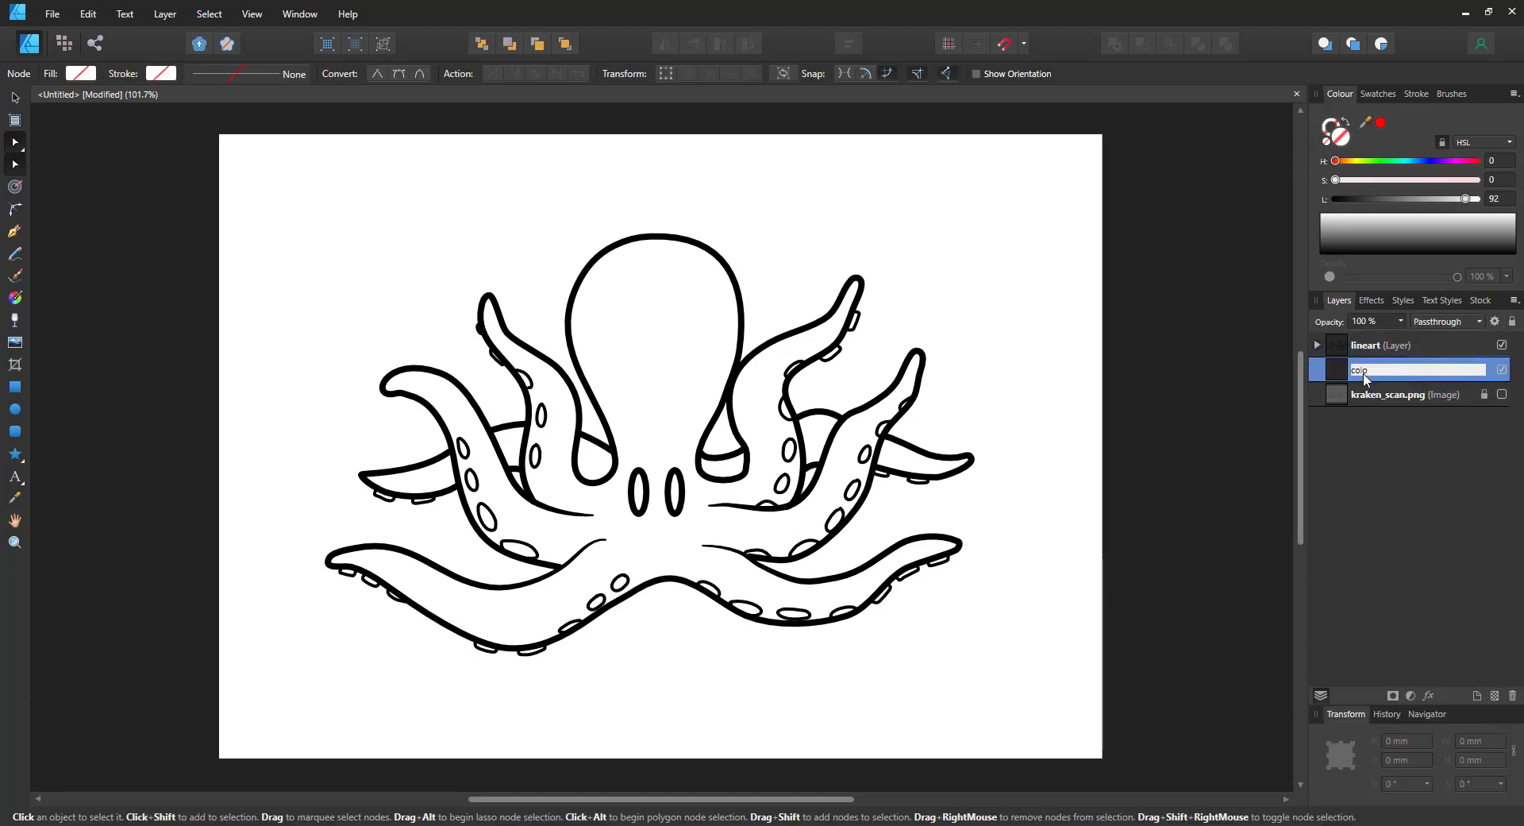
pyautogui.write('ur')
pyautogui.press('Return')
# Step: Activate the Pencil tool, lock the lineart layer and set its opacity to 25%
pyautogui.click(15, 255)
pyautogui.hotkey('ctrl', '+')
pyautogui.hotkey('ctrl', '+')
pyautogui.hotkey('ctrl', '+')
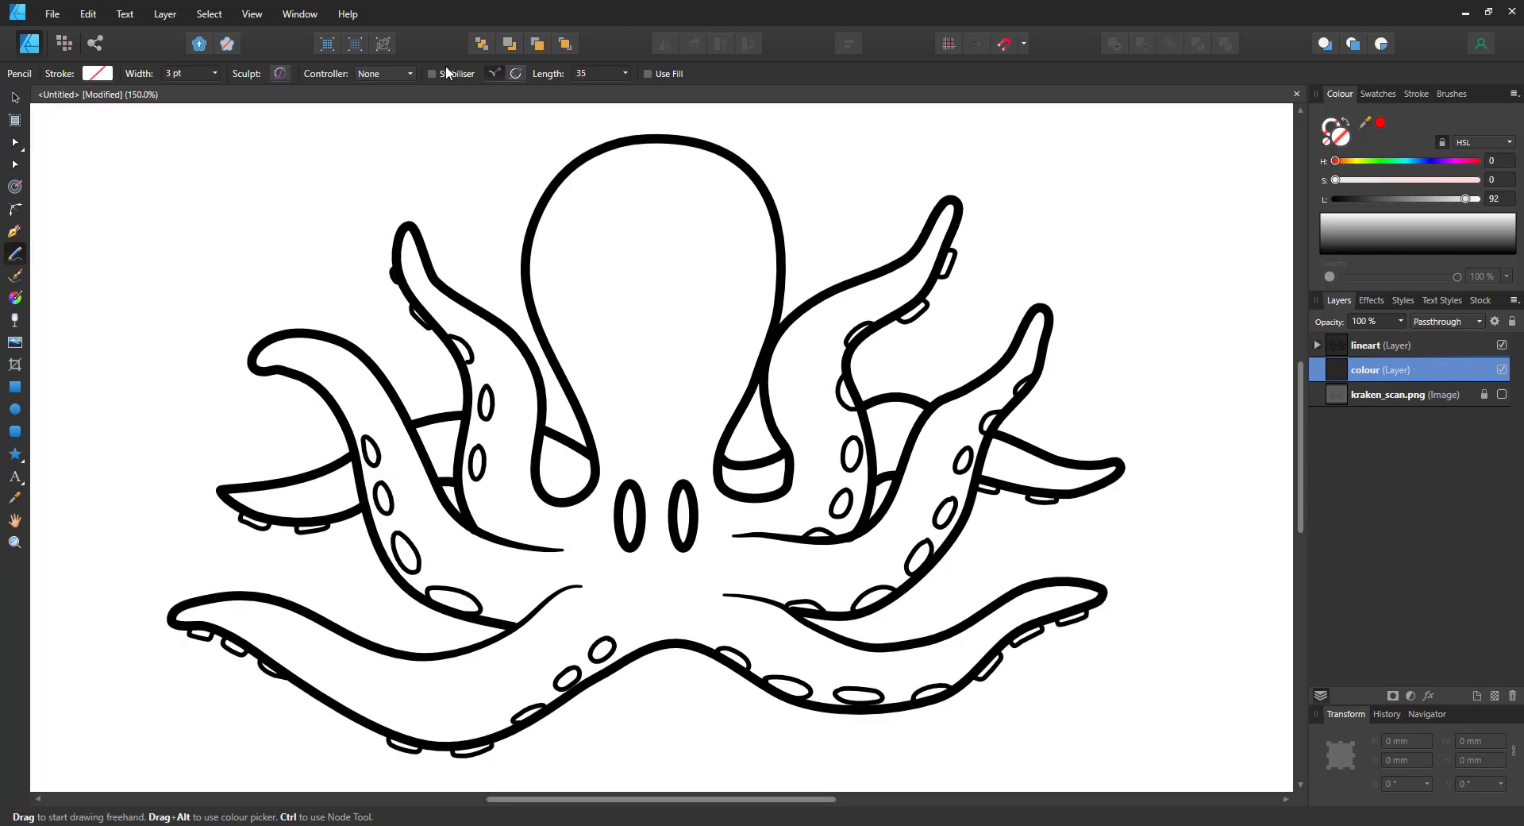
pyautogui.hotkey('ctrl', '-')
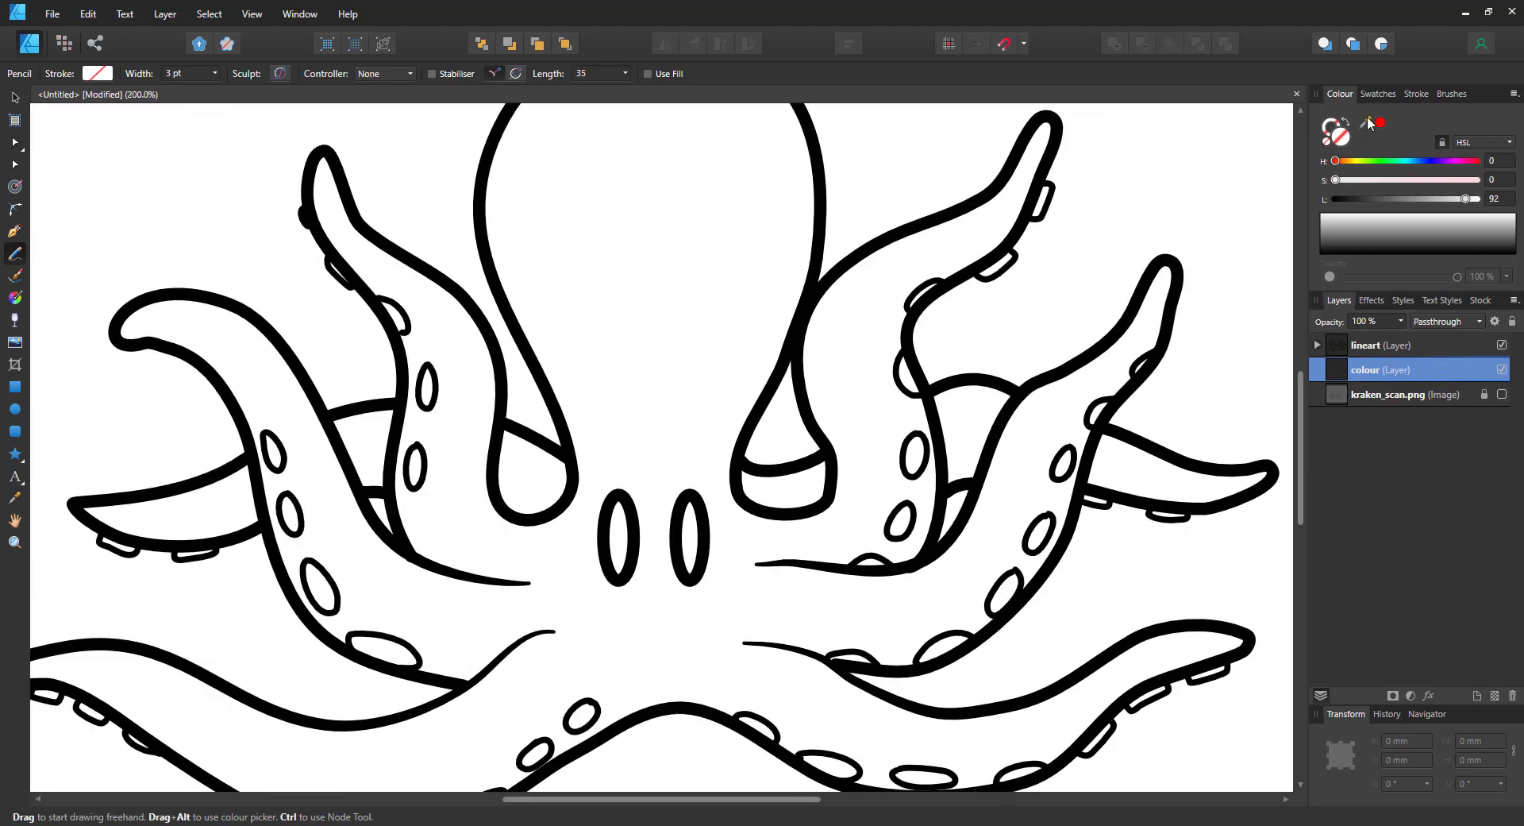
pyautogui.moveTo(735, 508); pyautogui.dragTo(970, 463)
pyautogui.hotkey('ctrl', 'z')
pyautogui.click(1397, 345)
pyautogui.click(1511, 321)
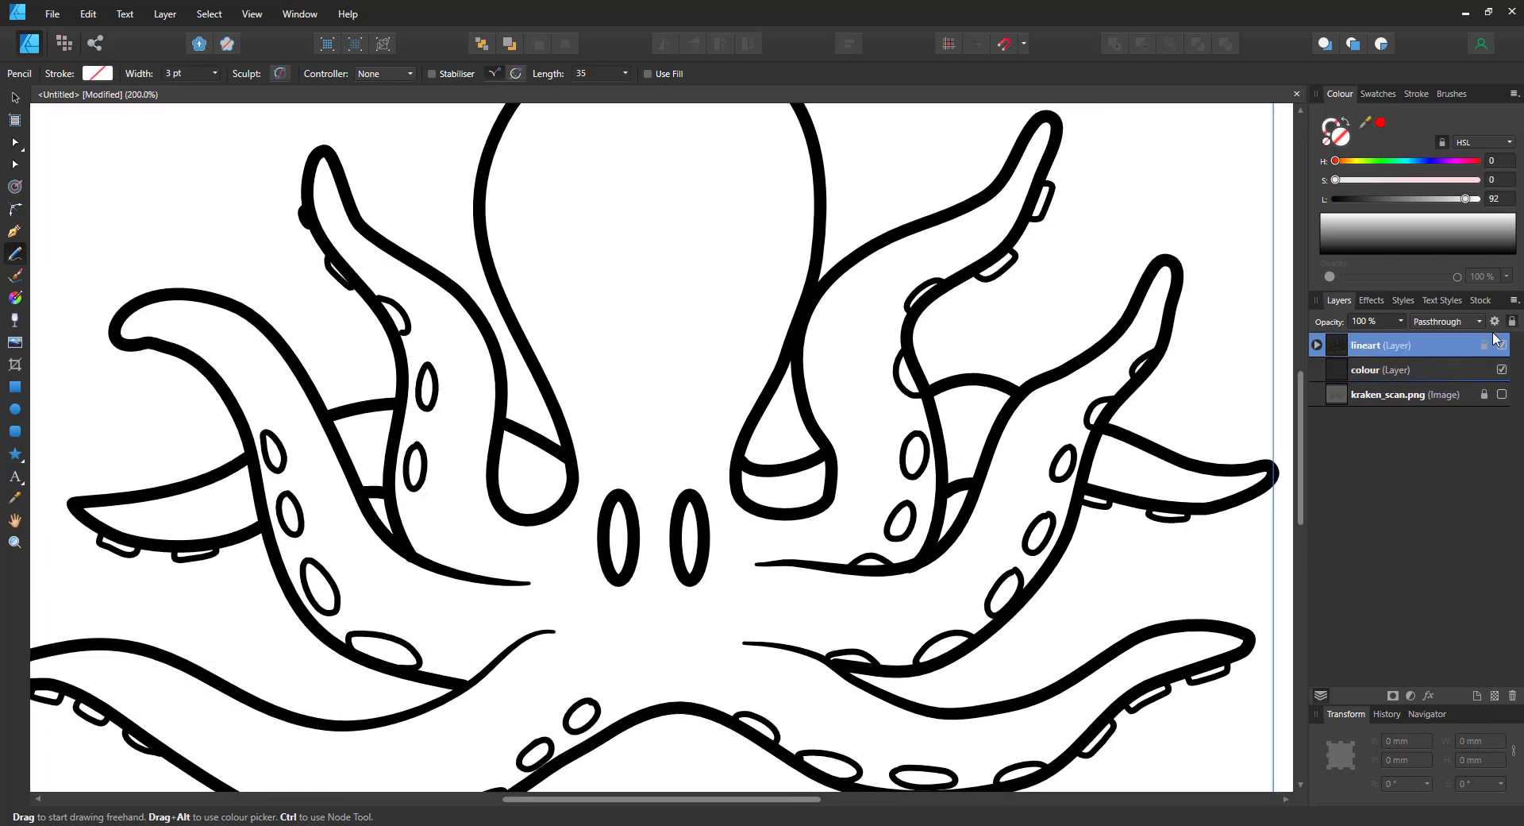
pyautogui.click(1376, 321)
pyautogui.write('25')
pyautogui.press('Return')
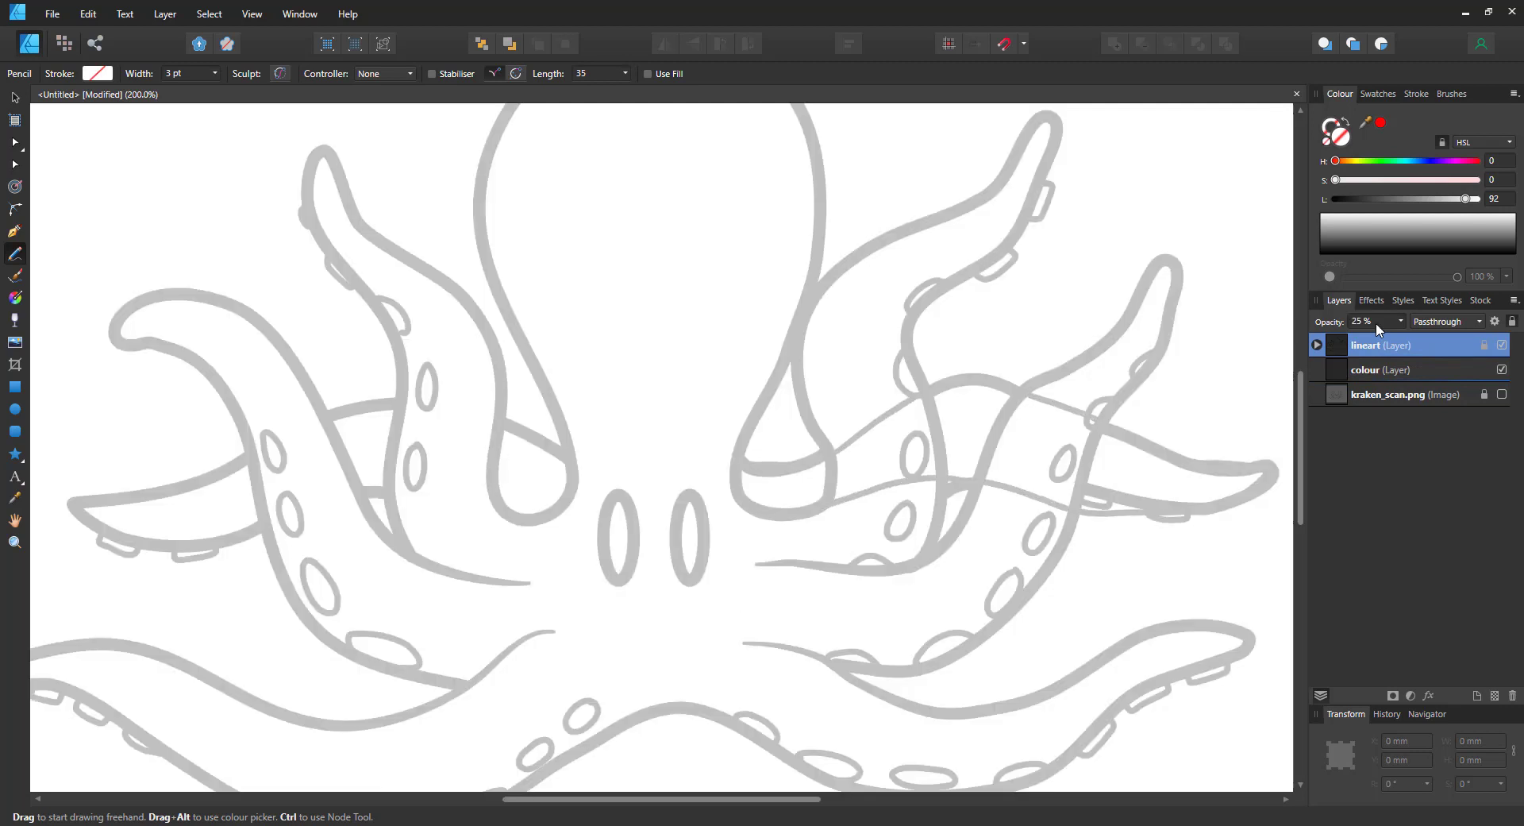
# Step: Fill the pencil outline of the back right tentacle with red and move the shape into the colour layer
pyautogui.click(1382, 123)
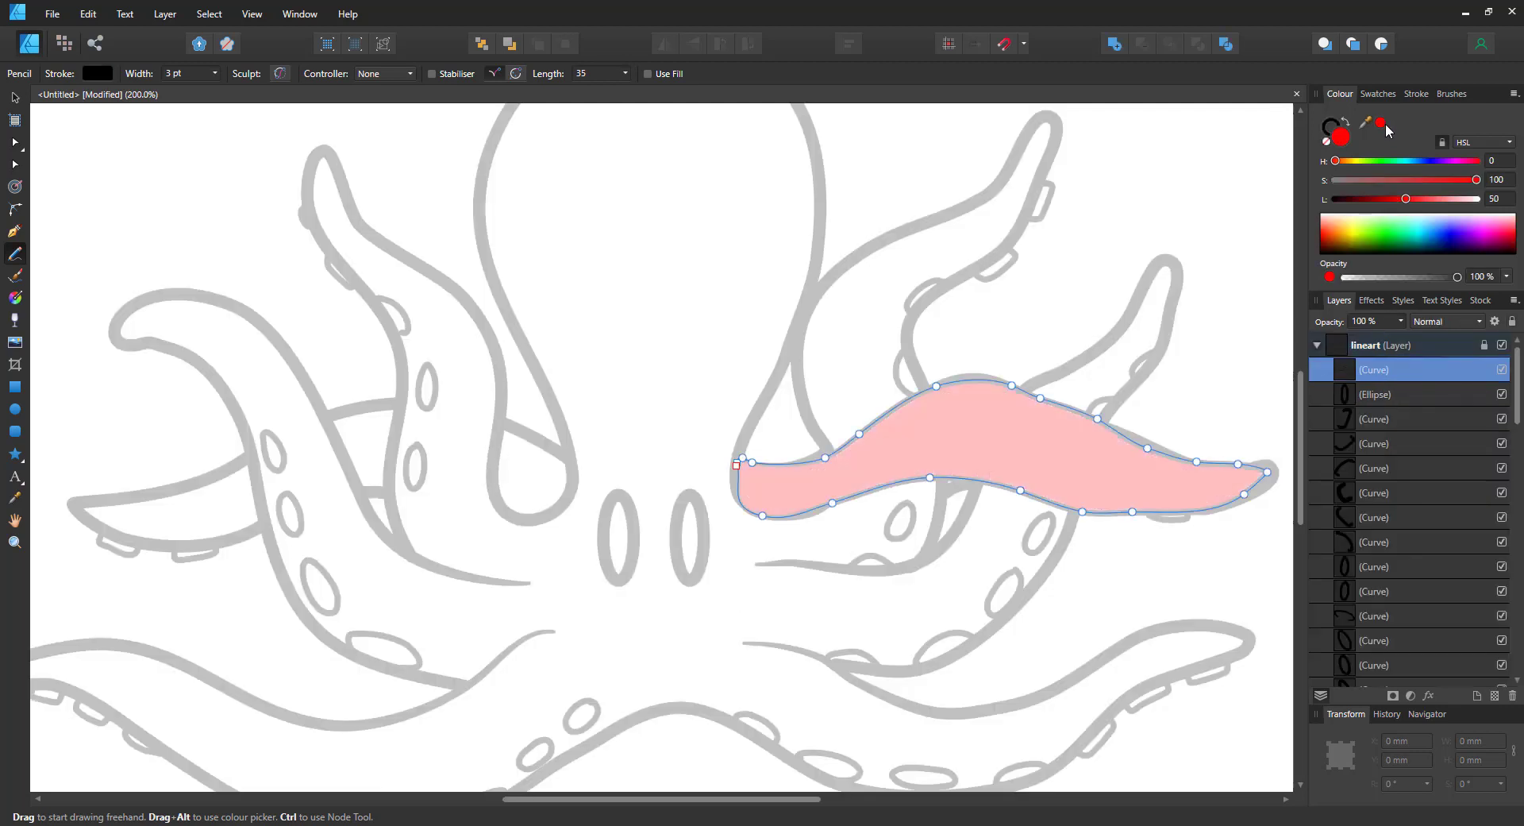
pyautogui.press('Delete')
pyautogui.click(1484, 346)
pyautogui.click(1445, 367)
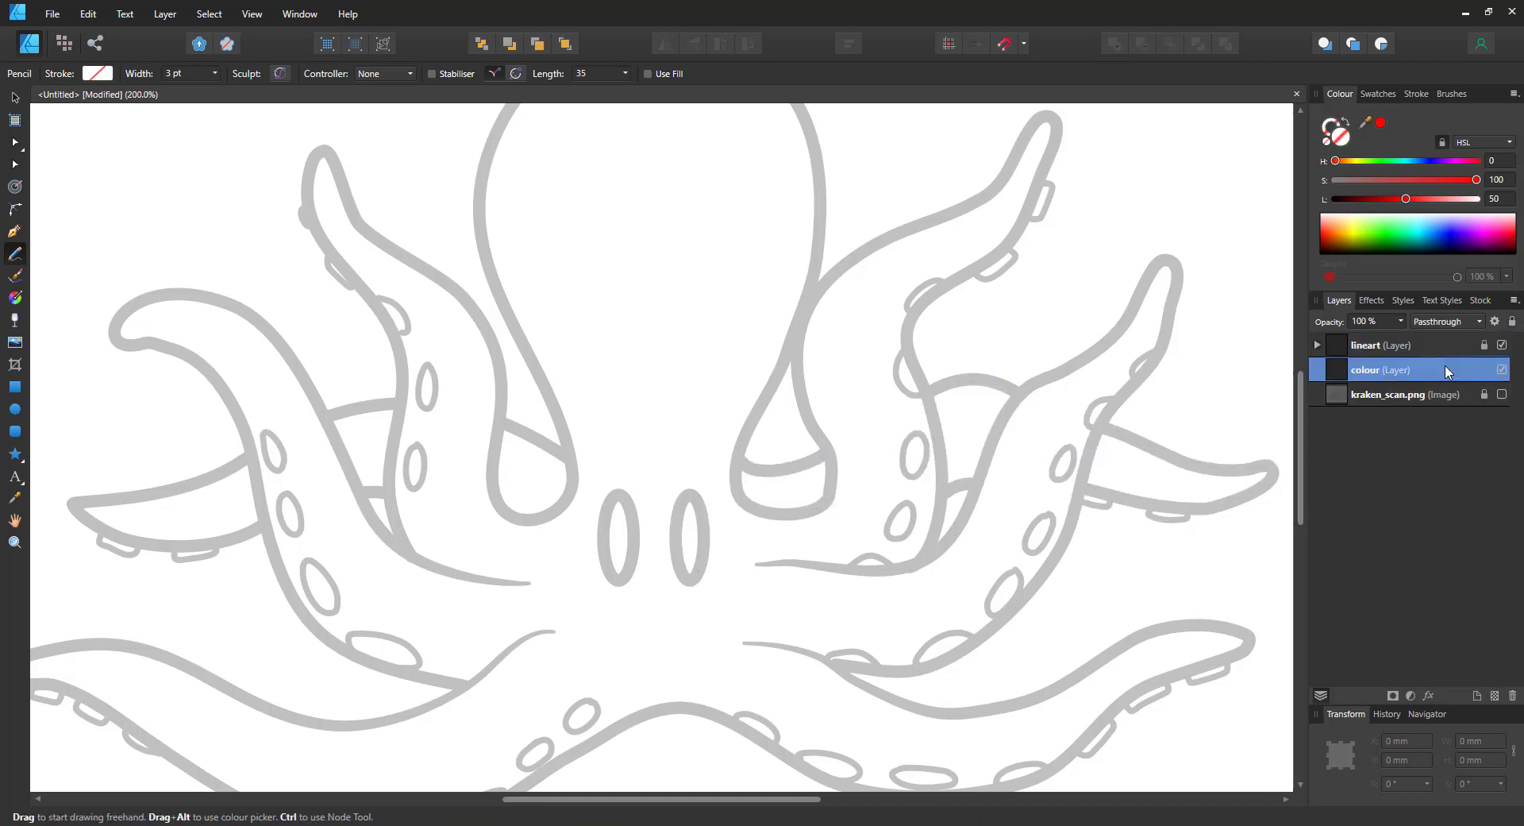
pyautogui.hotkey('ctrl', 'v')
# Step: Recolour the back right tentacle shape to a light orange fill with hue 18, saturation 67 and lightness 63
pyautogui.click(1330, 127)
pyautogui.click(1326, 142)
pyautogui.click(1342, 139)
pyautogui.click(1380, 181)
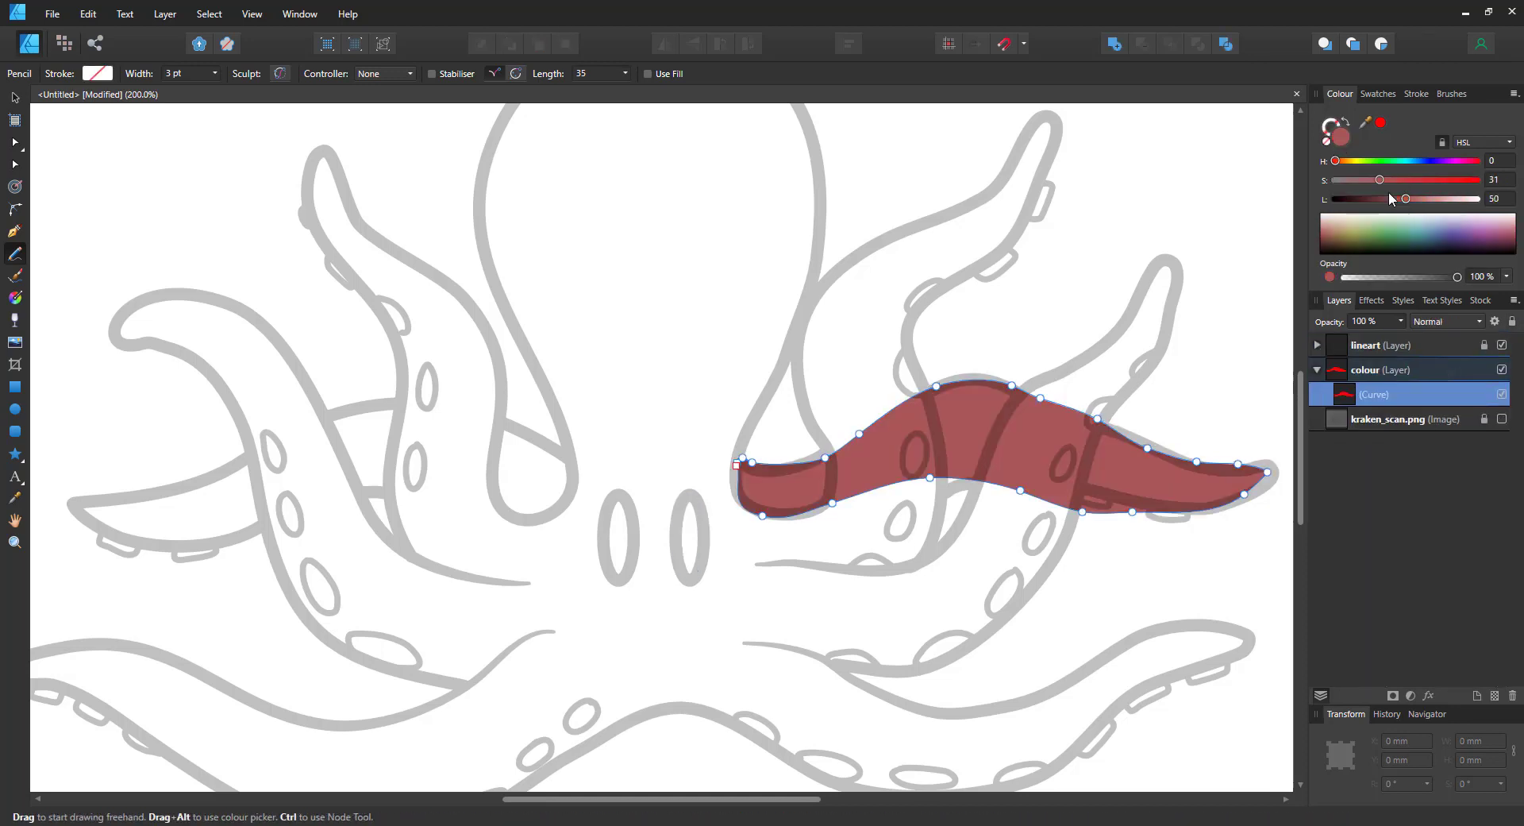
pyautogui.click(1424, 199)
pyautogui.moveTo(1336, 162); pyautogui.dragTo(1431, 179)
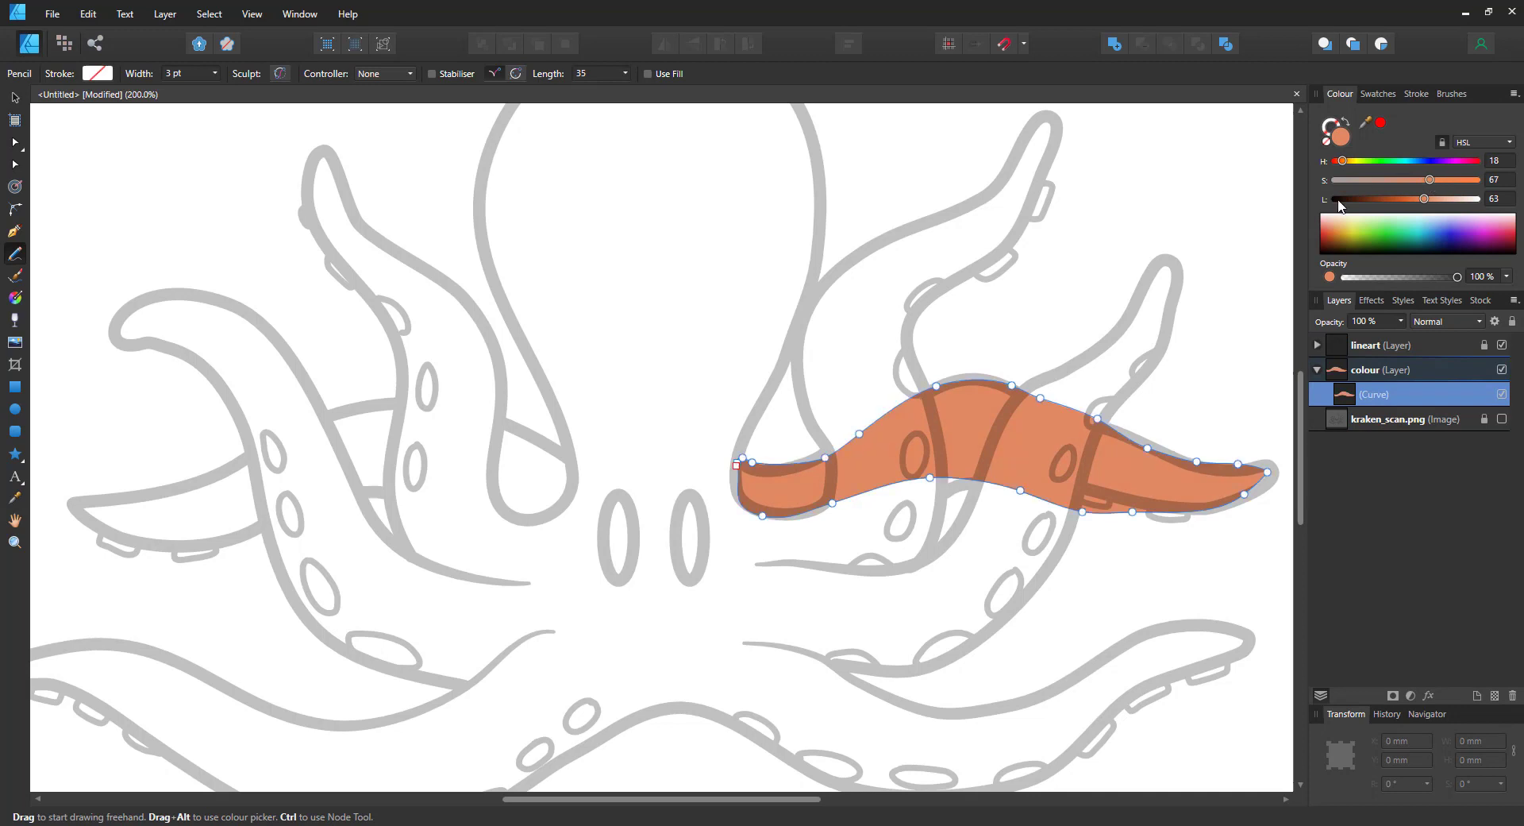
# Step: Adjust the nodes near the back right tentacle's tip so the colour shape follows the line art
pyautogui.click(15, 166)
pyautogui.moveTo(1132, 512); pyautogui.dragTo(1165, 507)
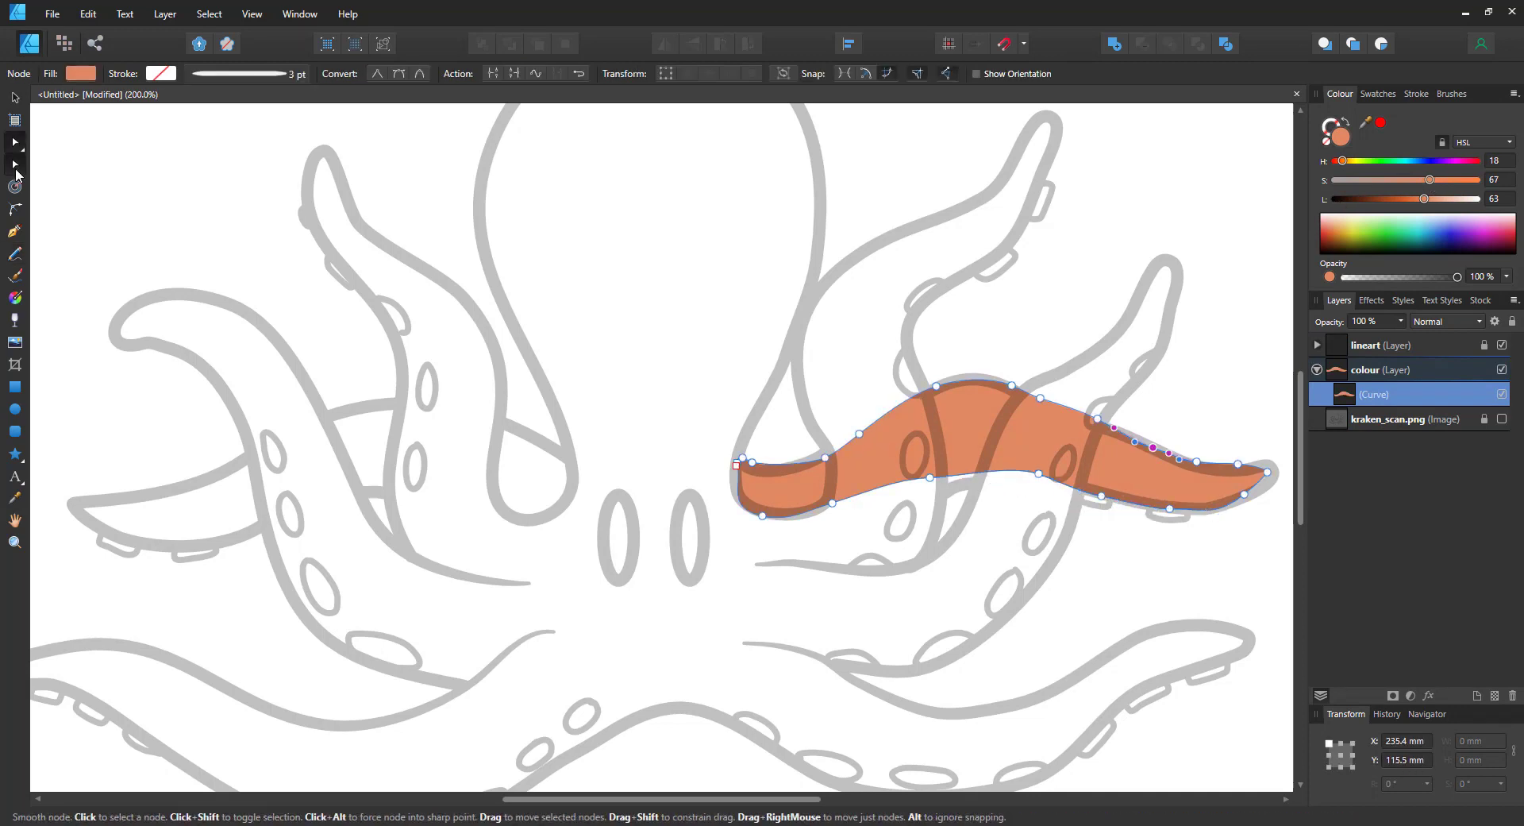
pyautogui.moveTo(1153, 448); pyautogui.dragTo(1145, 444)
pyautogui.moveTo(1238, 463)
pyautogui.mouseDown()
pyautogui.moveTo(1258, 493)
pyautogui.moveTo(1247, 471)
pyautogui.mouseUp()
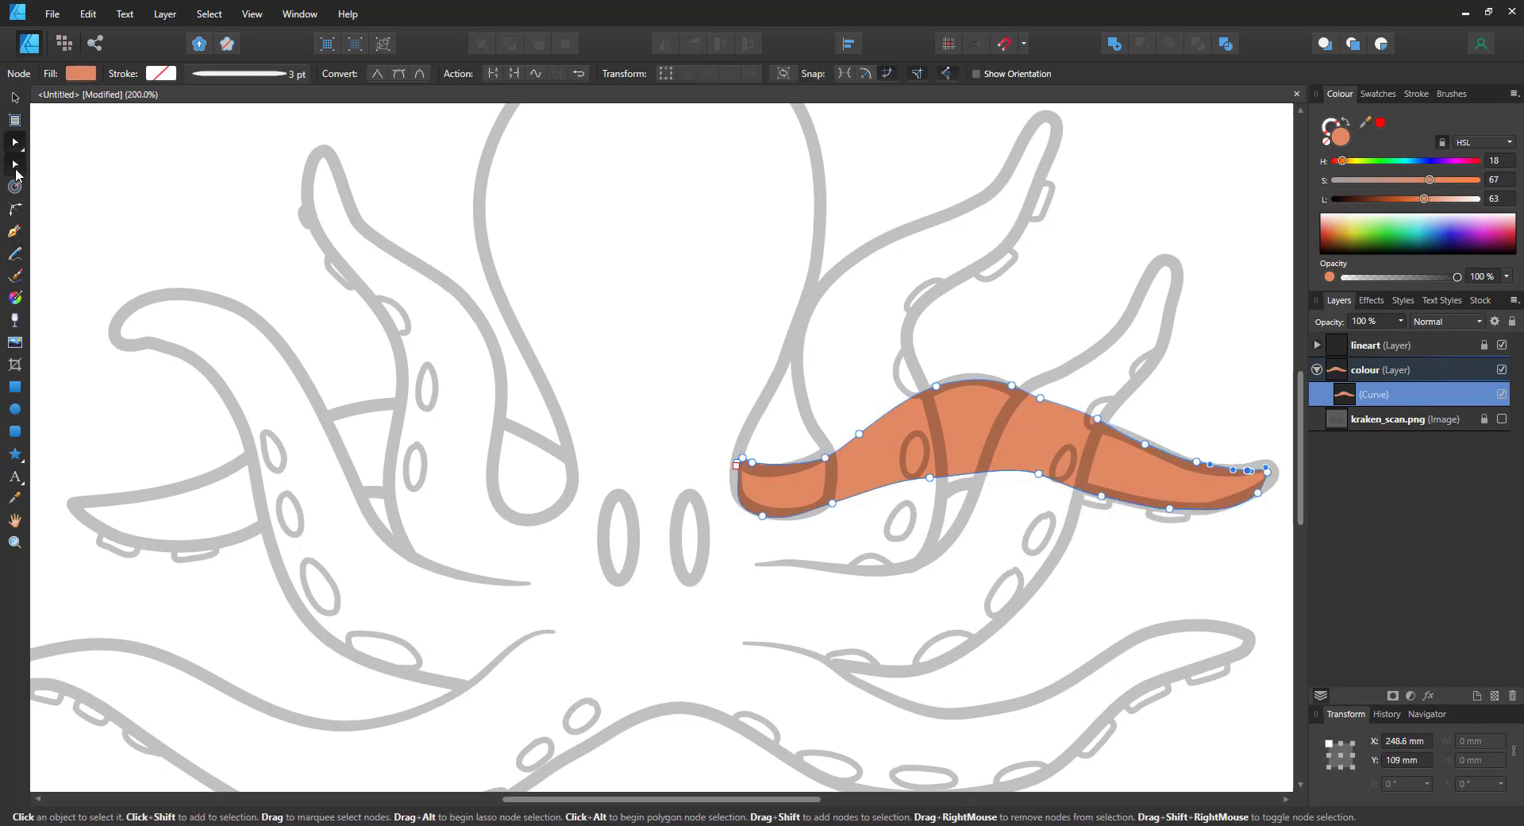
# Step: Outline the upper right tentacle as a closed shape with the Pencil tool, from the loop beside the head to its base
pyautogui.click(15, 254)
pyautogui.moveTo(1300, 417); pyautogui.dragTo(1299, 392)
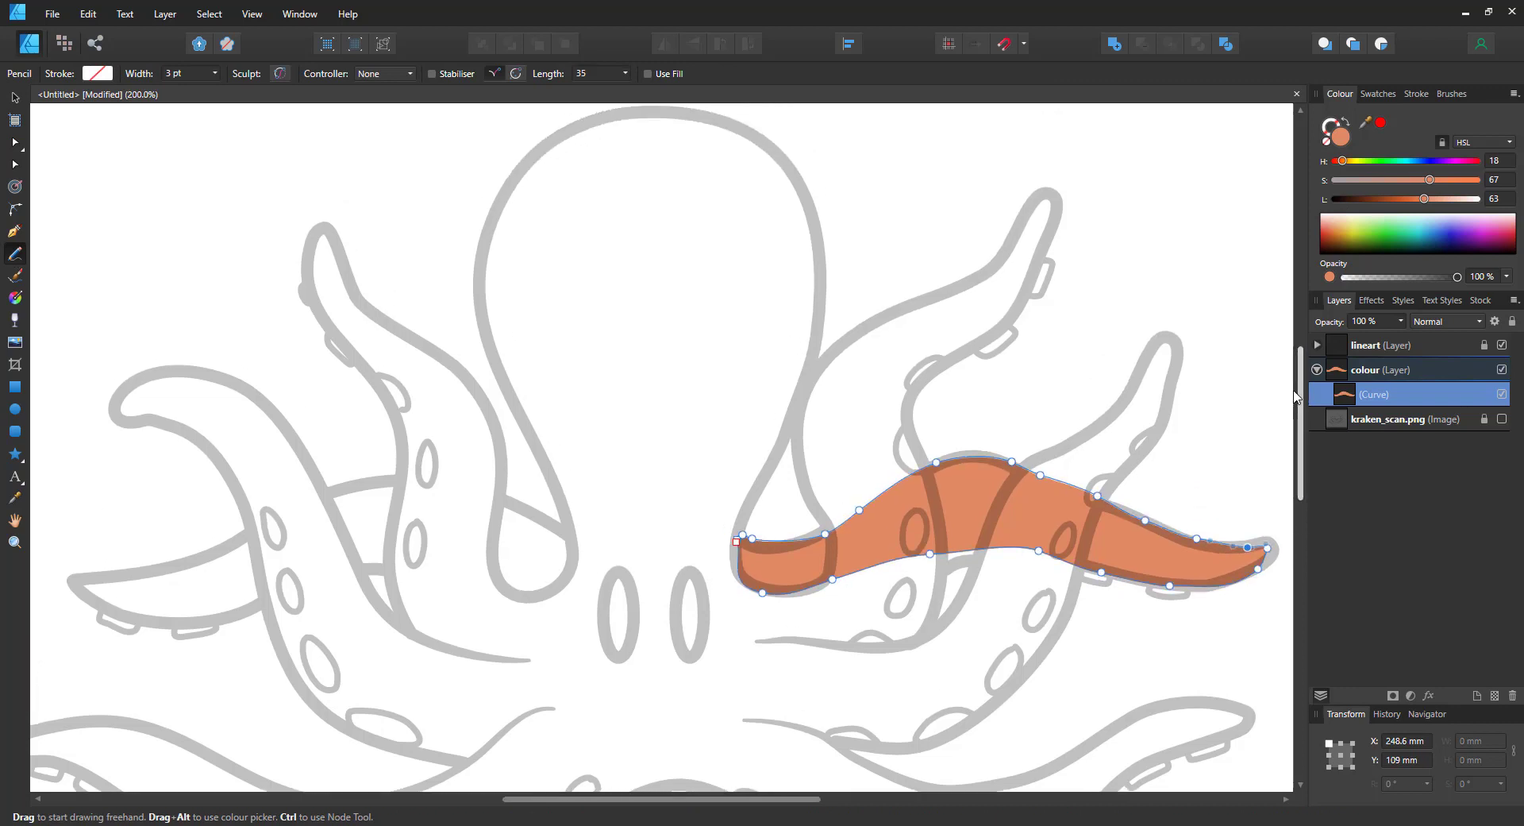
pyautogui.hotkey('ctrl', 'd')
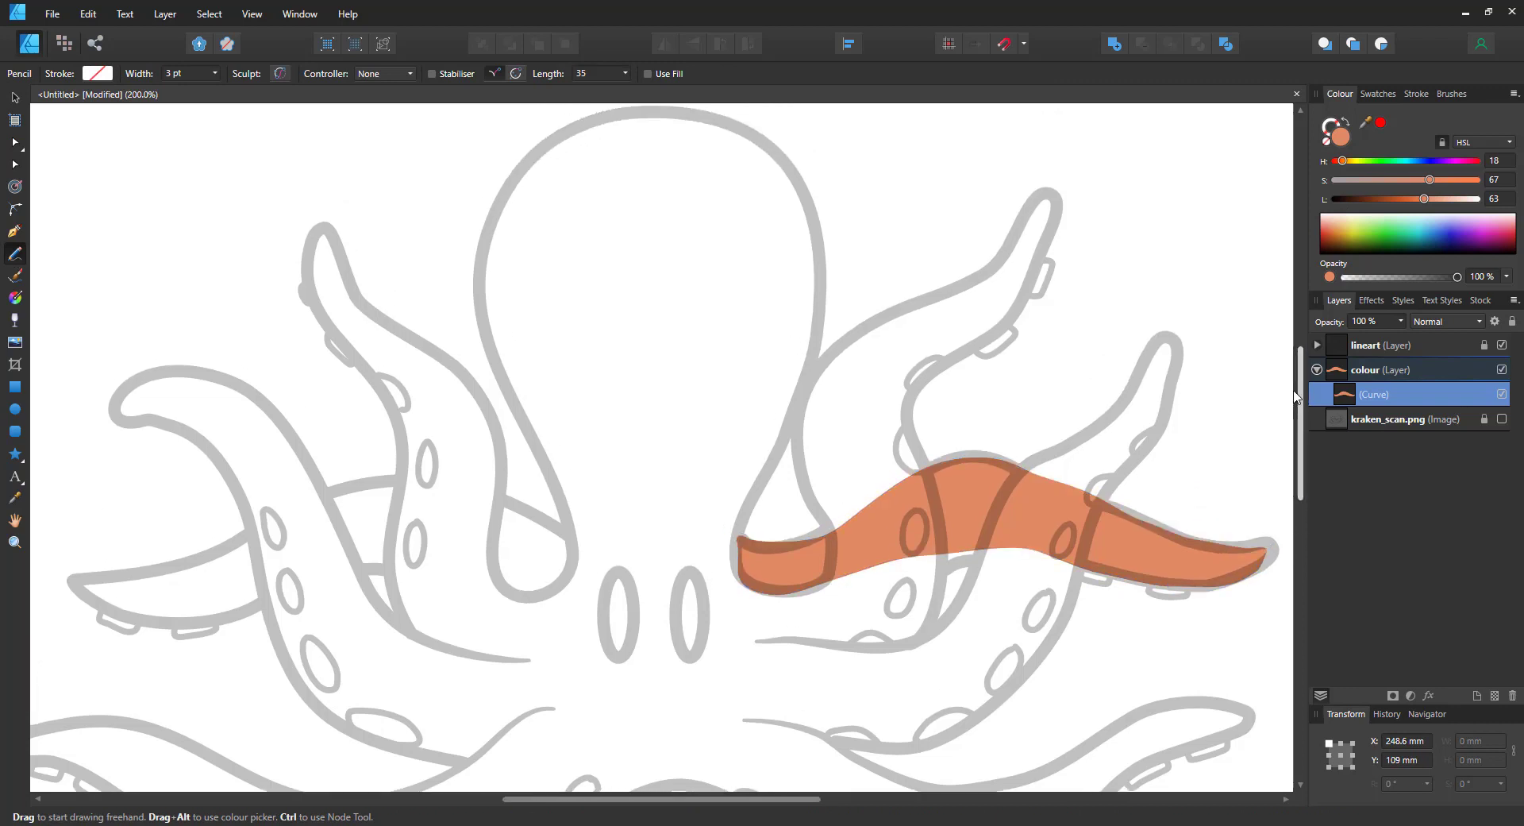
pyautogui.moveTo(734, 566); pyautogui.dragTo(735, 555)
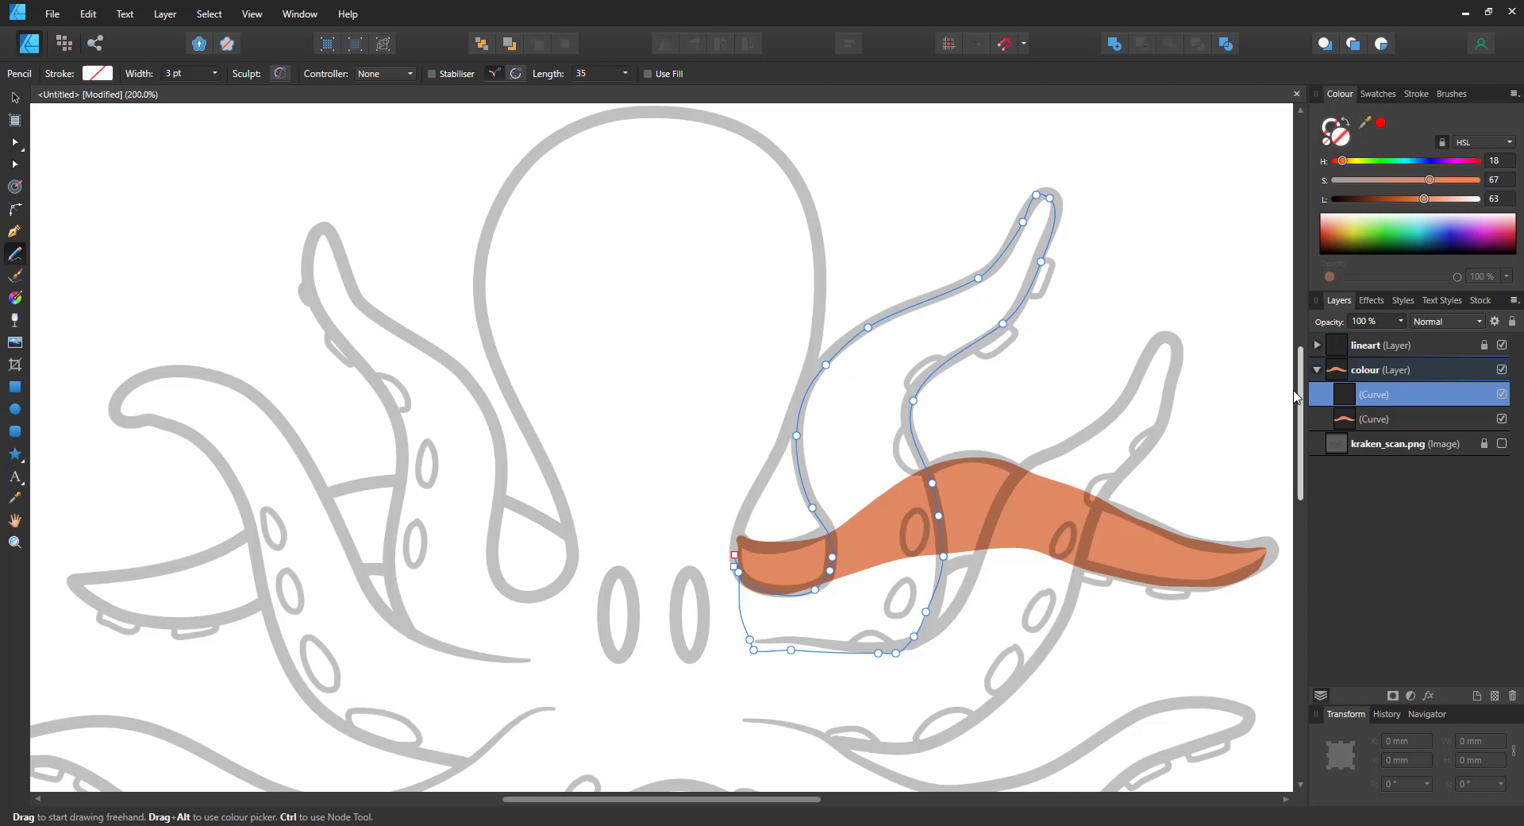
# Step: Fill the upper right tentacle shape with the back tentacle's sampled orange, darkened to lightness 52
pyautogui.click(1381, 123)
pyautogui.click(970, 496)
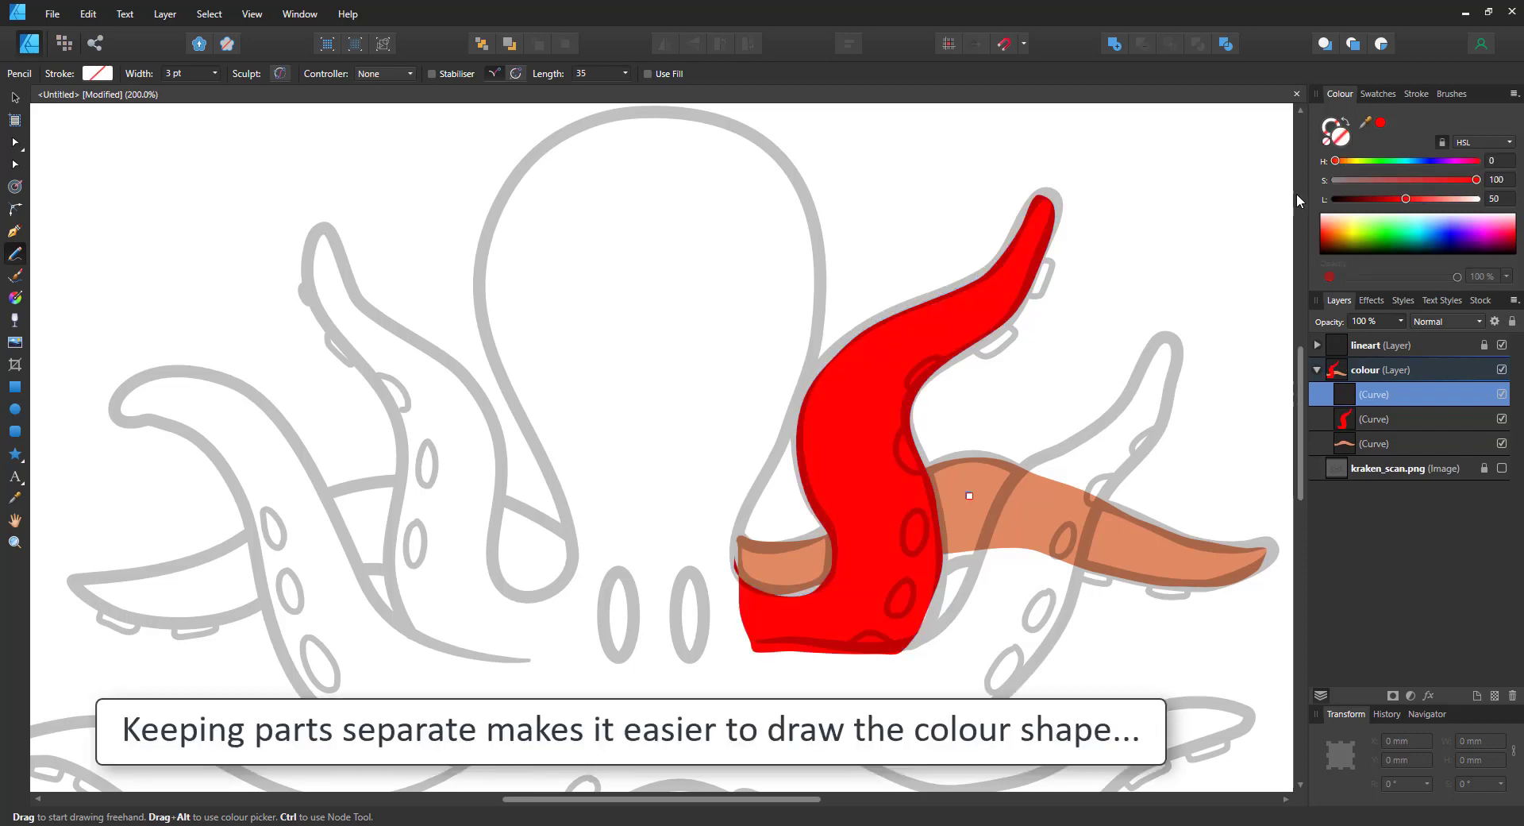
pyautogui.hotkey('ctrl', 'z')
pyautogui.moveTo(1366, 122); pyautogui.dragTo(983, 480)
pyautogui.click(1380, 123)
pyautogui.moveTo(1425, 199); pyautogui.dragTo(1409, 200)
# Step: Outline the middle right tentacle with the Pencil tool and fill it with the darker orange from the recent colours
pyautogui.moveTo(1299, 373); pyautogui.dragTo(1295, 427)
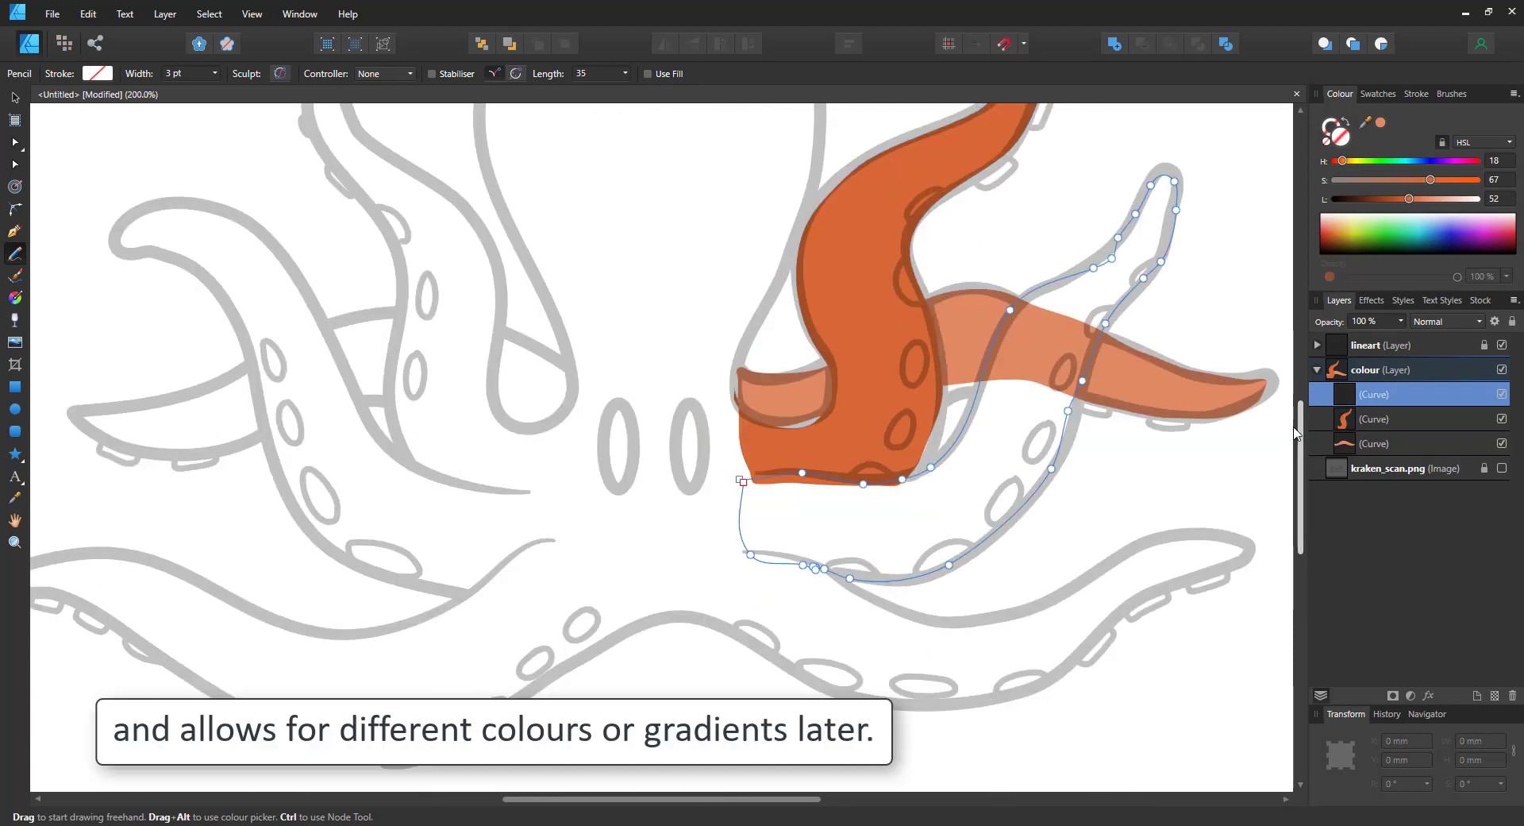
pyautogui.click(1378, 122)
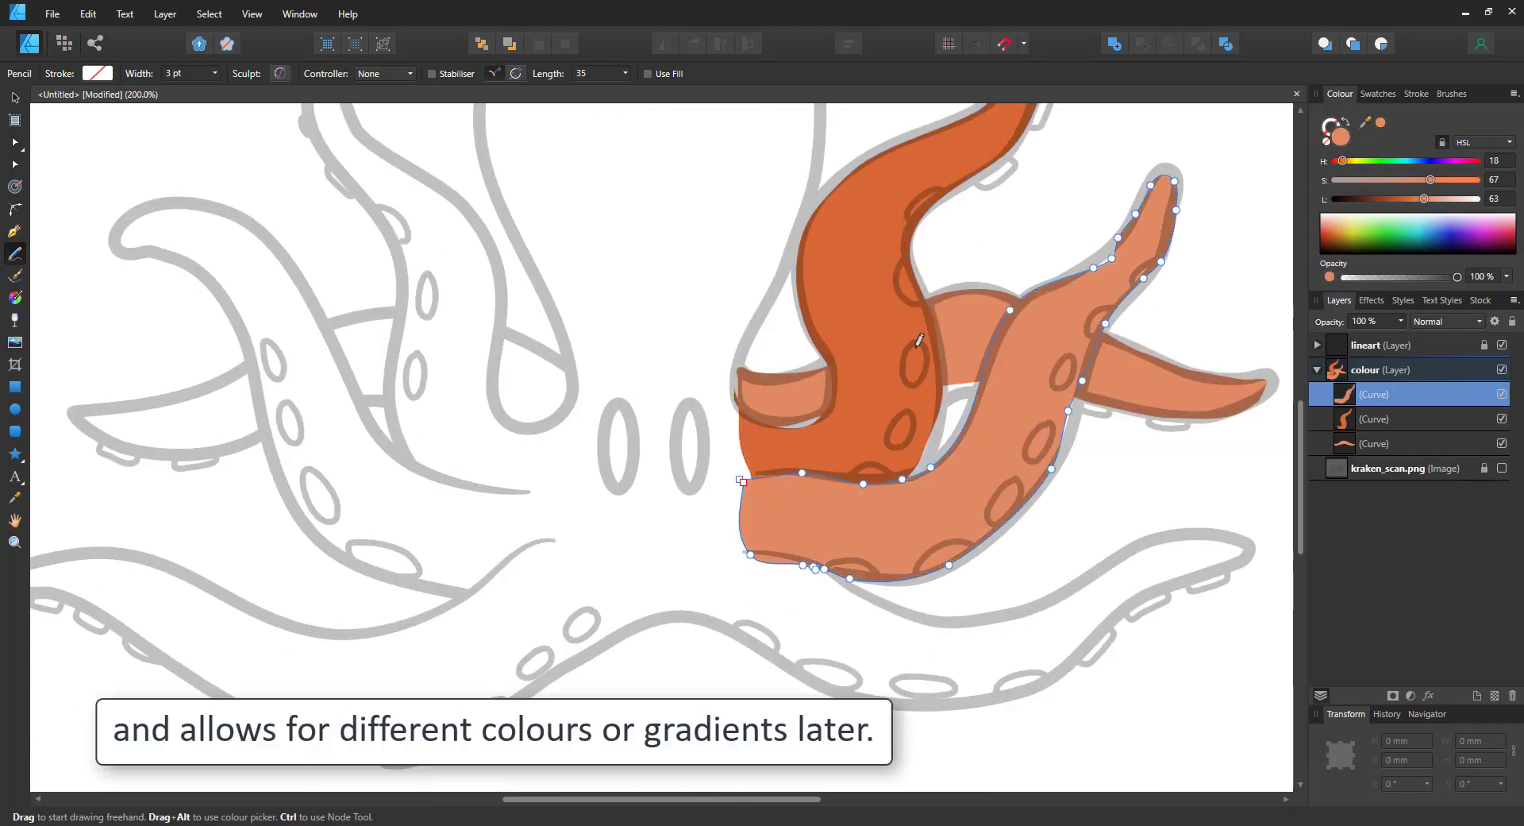
pyautogui.click(1378, 94)
pyautogui.click(1358, 163)
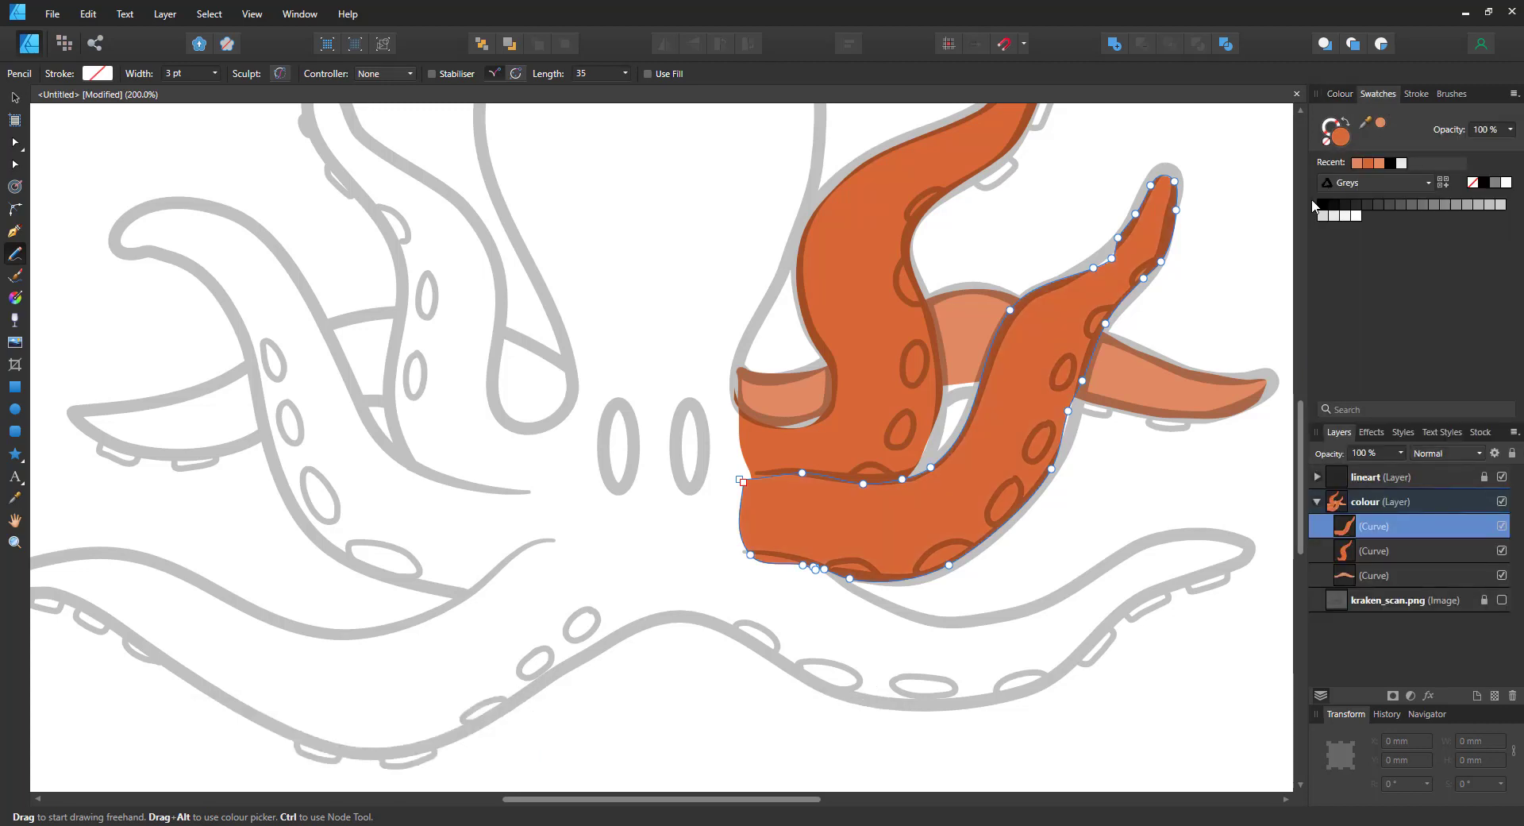
# Step: Outline the lower right tentacle, close the curve, reshape its upper inner end and fill it with the darker orange
pyautogui.press('Escape')
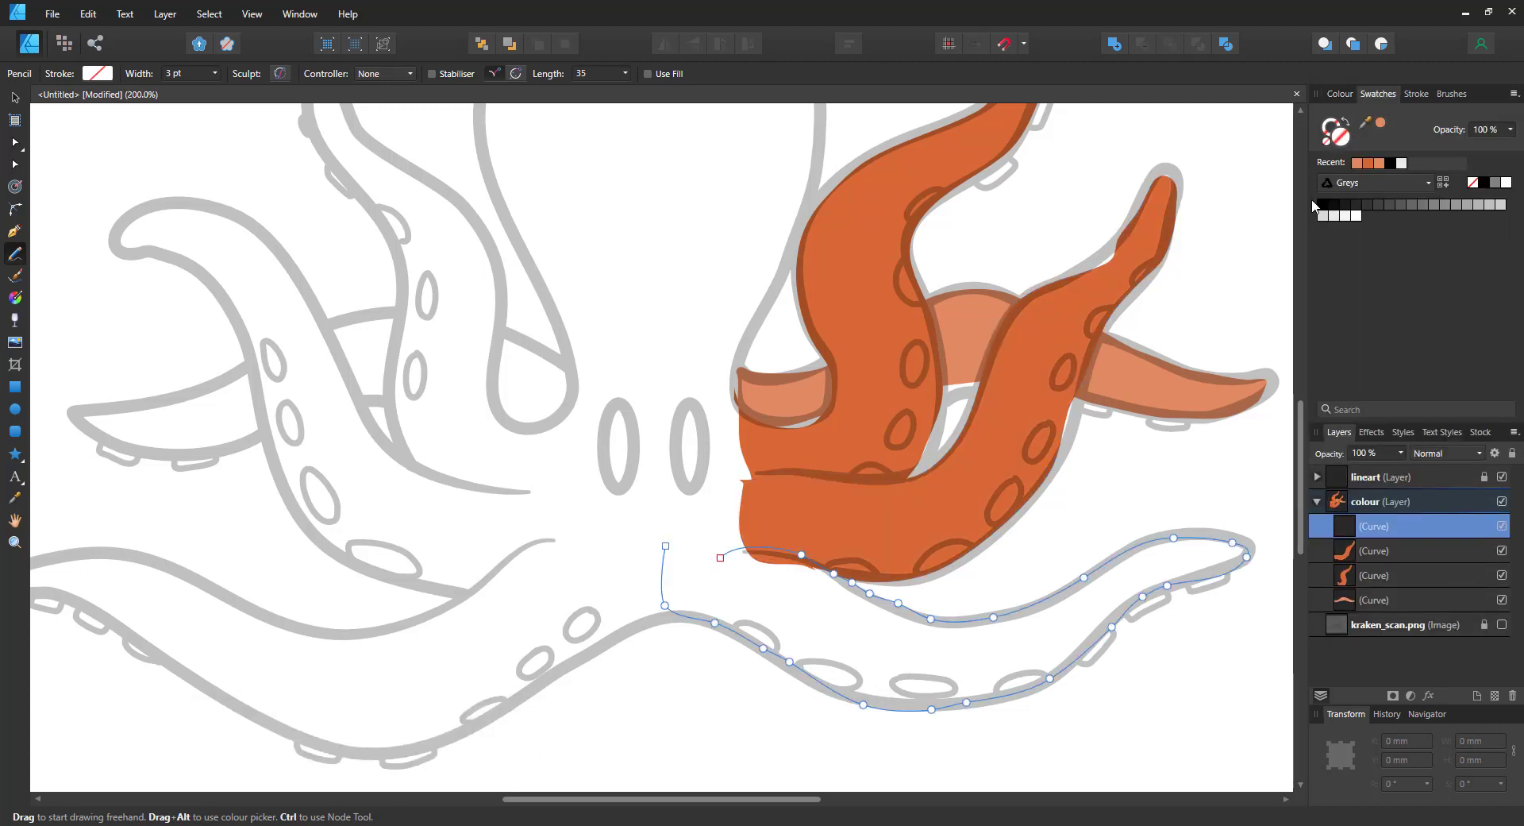
pyautogui.press('a')
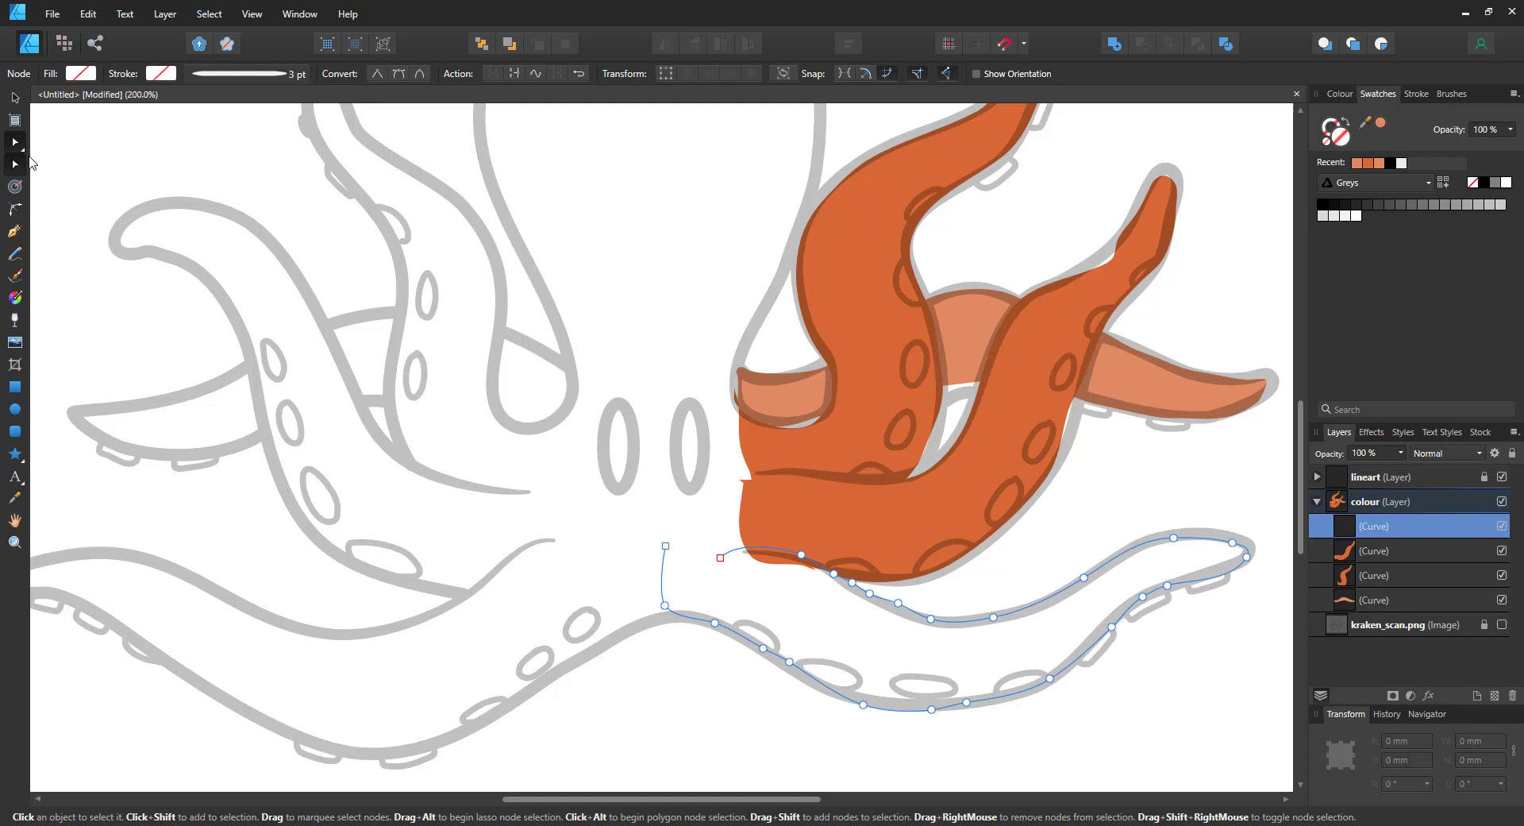
pyautogui.click(514, 74)
pyautogui.click(718, 548)
pyautogui.moveTo(718, 548); pyautogui.dragTo(678, 534)
pyautogui.click(1368, 163)
# Step: Outline the lower left tentacle, fill it with the darker orange and refine its nodes to match the line art
pyautogui.press('n')
pyautogui.moveTo(636, 798); pyautogui.dragTo(568, 798)
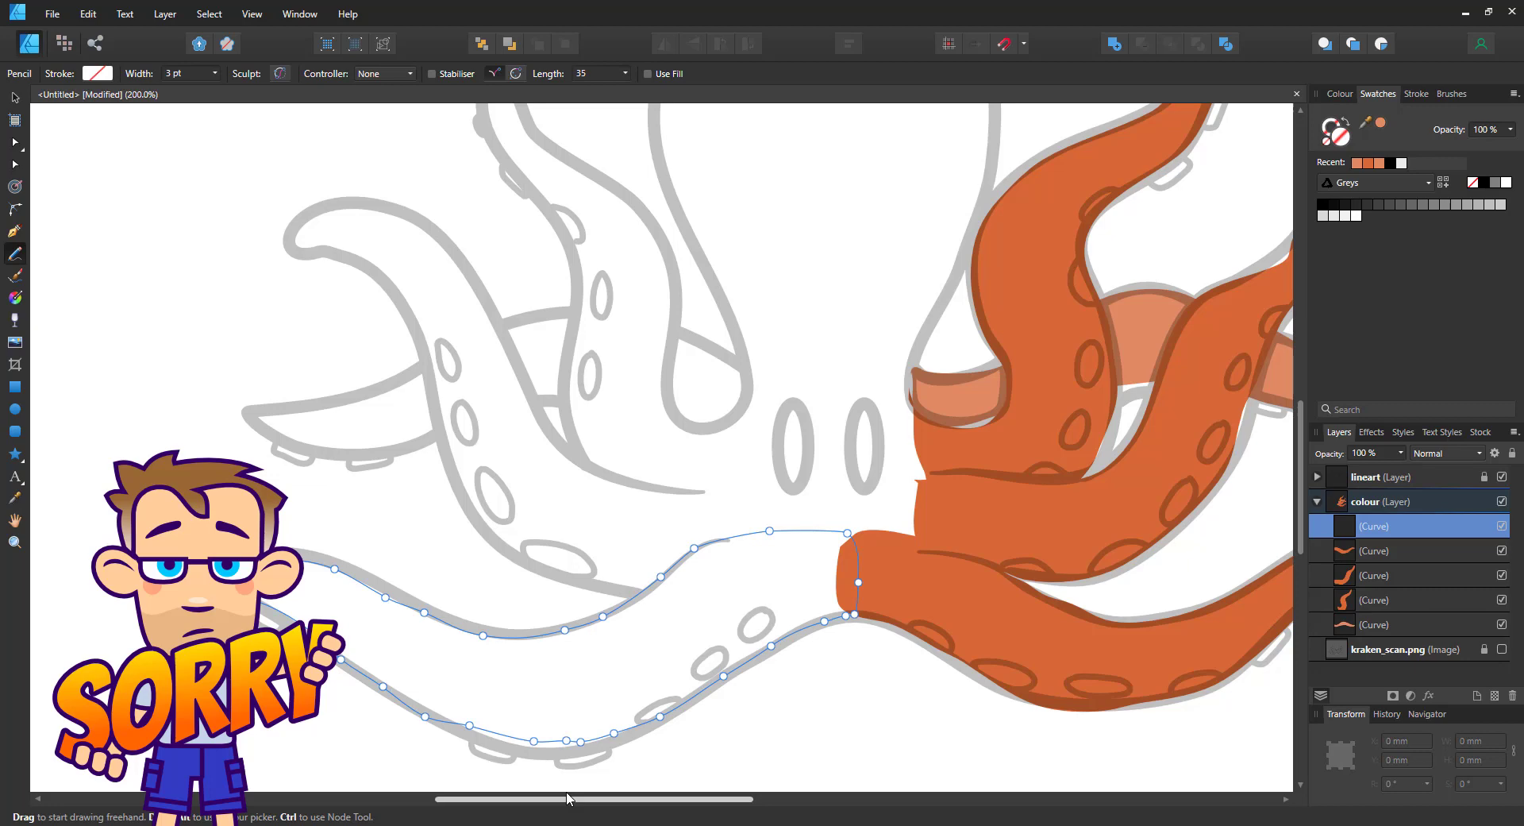
pyautogui.press('a')
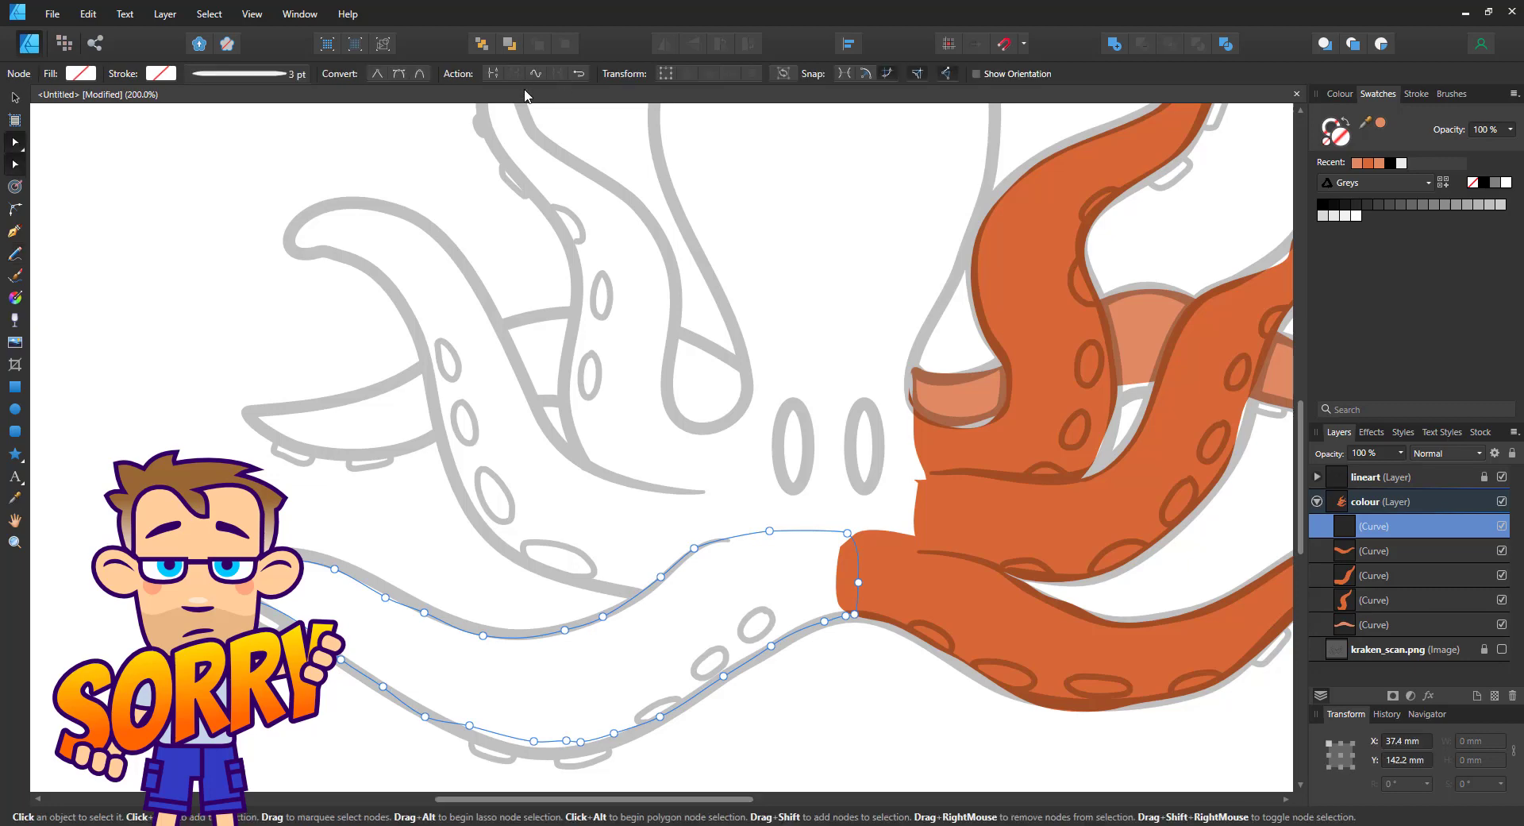
pyautogui.click(1358, 163)
pyautogui.moveTo(385, 597); pyautogui.dragTo(266, 551)
pyautogui.moveTo(470, 725); pyautogui.dragTo(575, 748)
pyautogui.press('Delete')
# Step: Outline the back left tentacle with the Pencil tool and fill it with the lighter orange
pyautogui.click(13, 232)
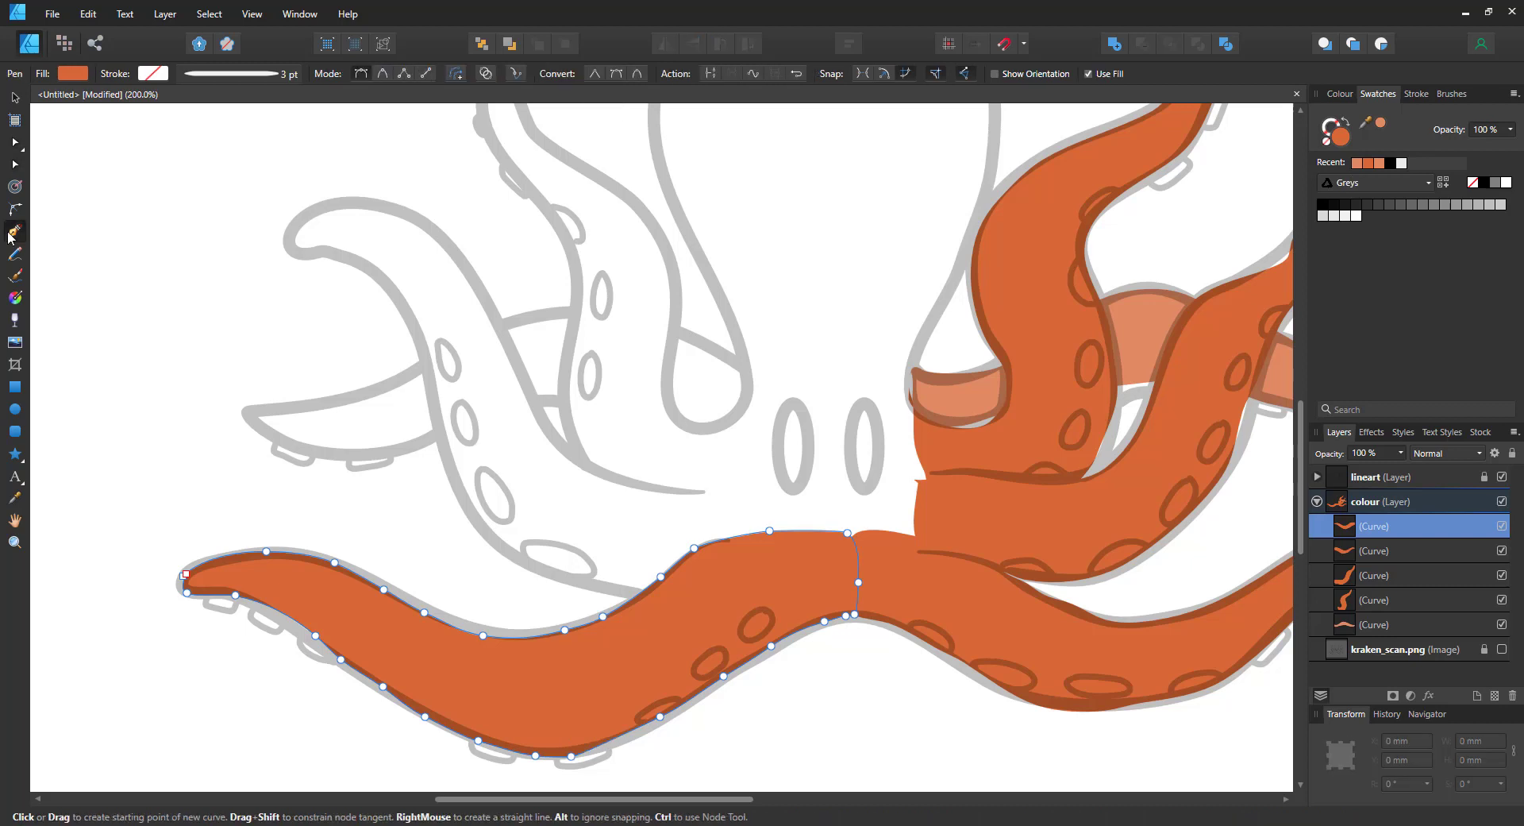
pyautogui.click(14, 253)
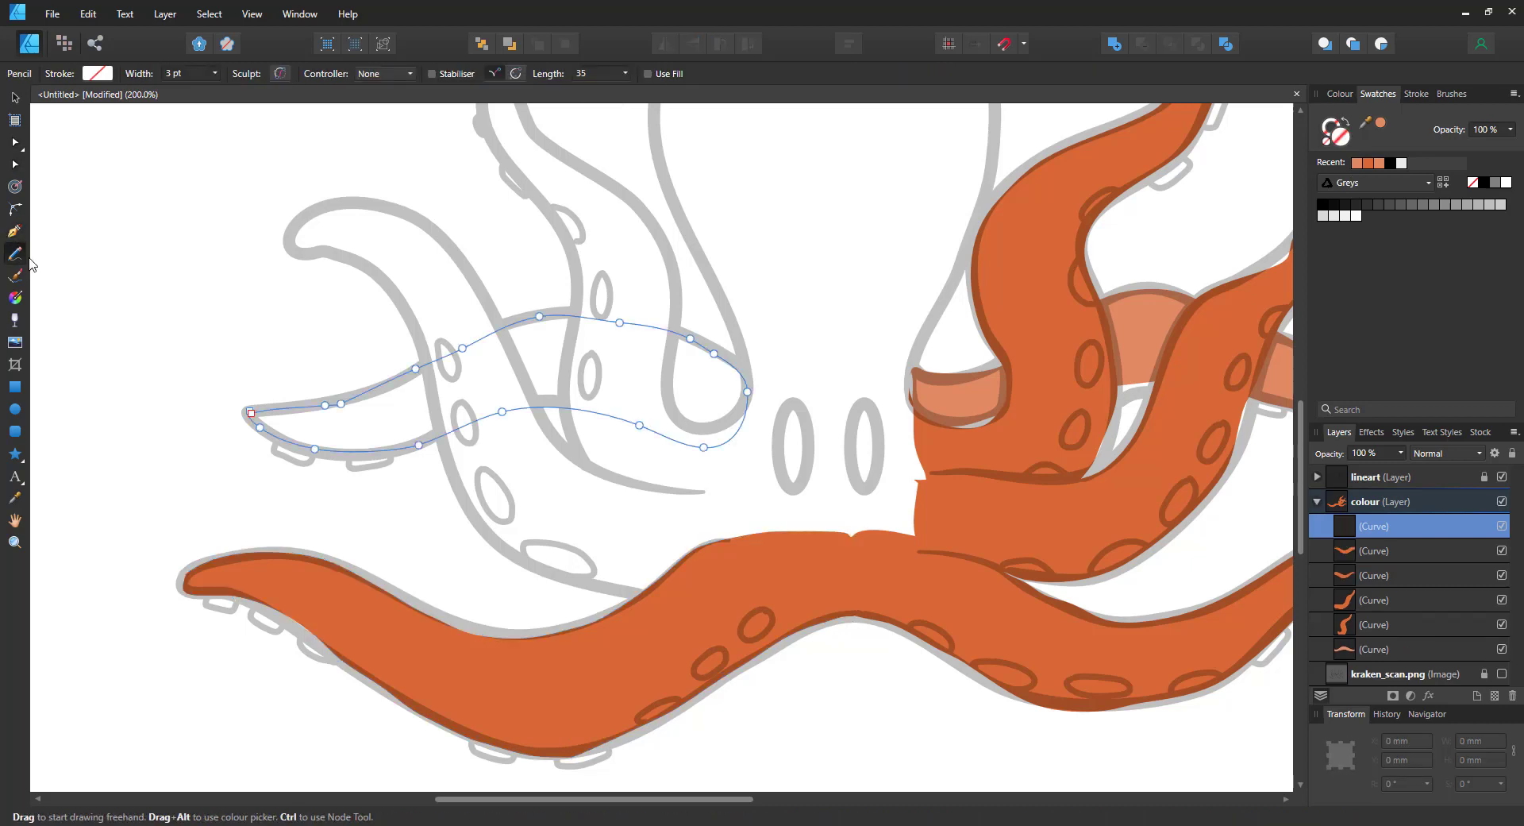
pyautogui.click(1373, 165)
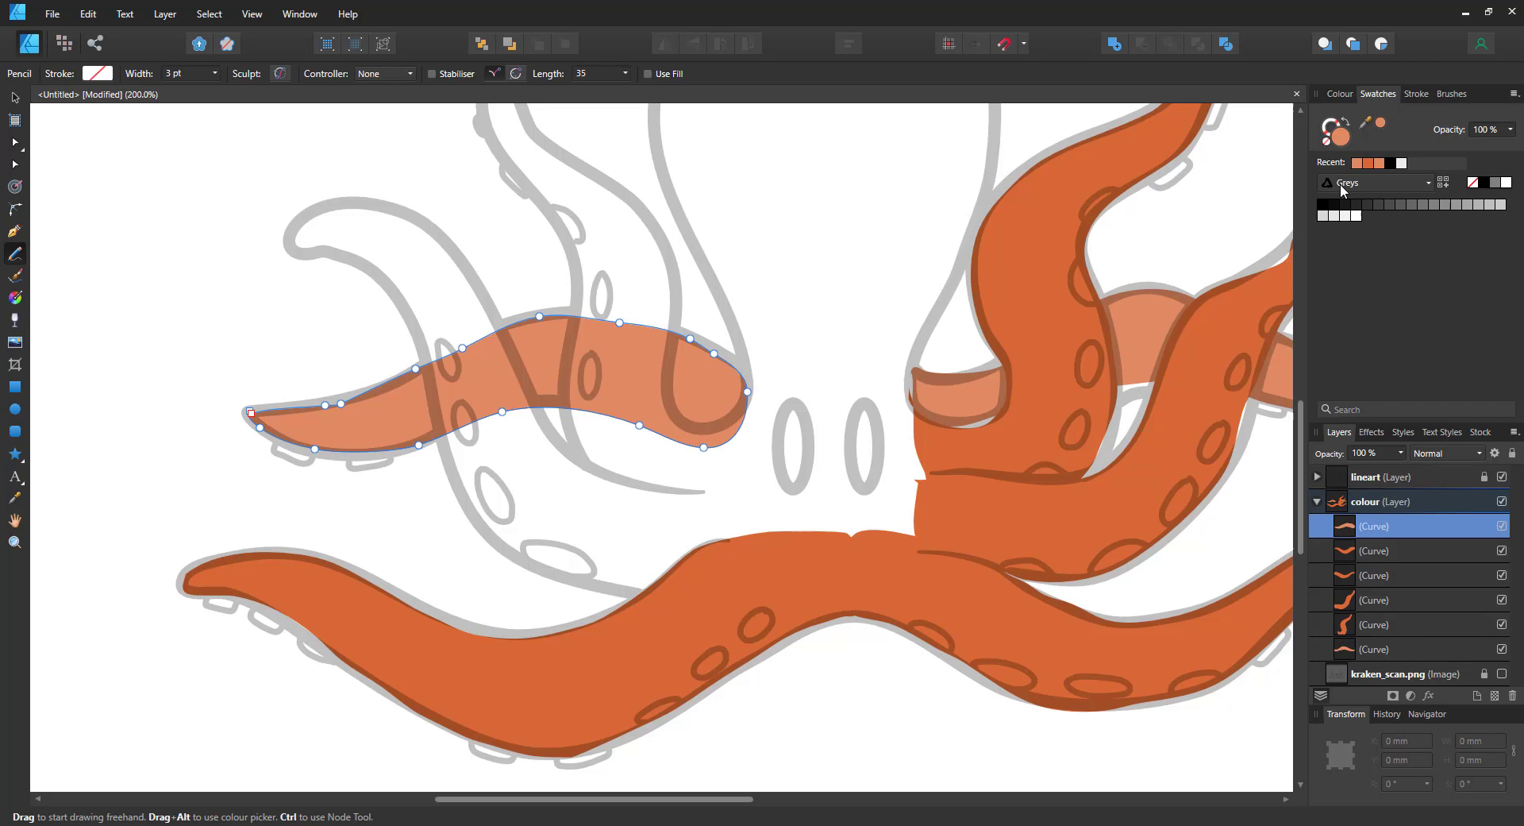
# Step: Outline the upper left tentacle with the Pencil tool, close the curve and fill it with the darker orange
pyautogui.moveTo(1299, 426); pyautogui.dragTo(1298, 393)
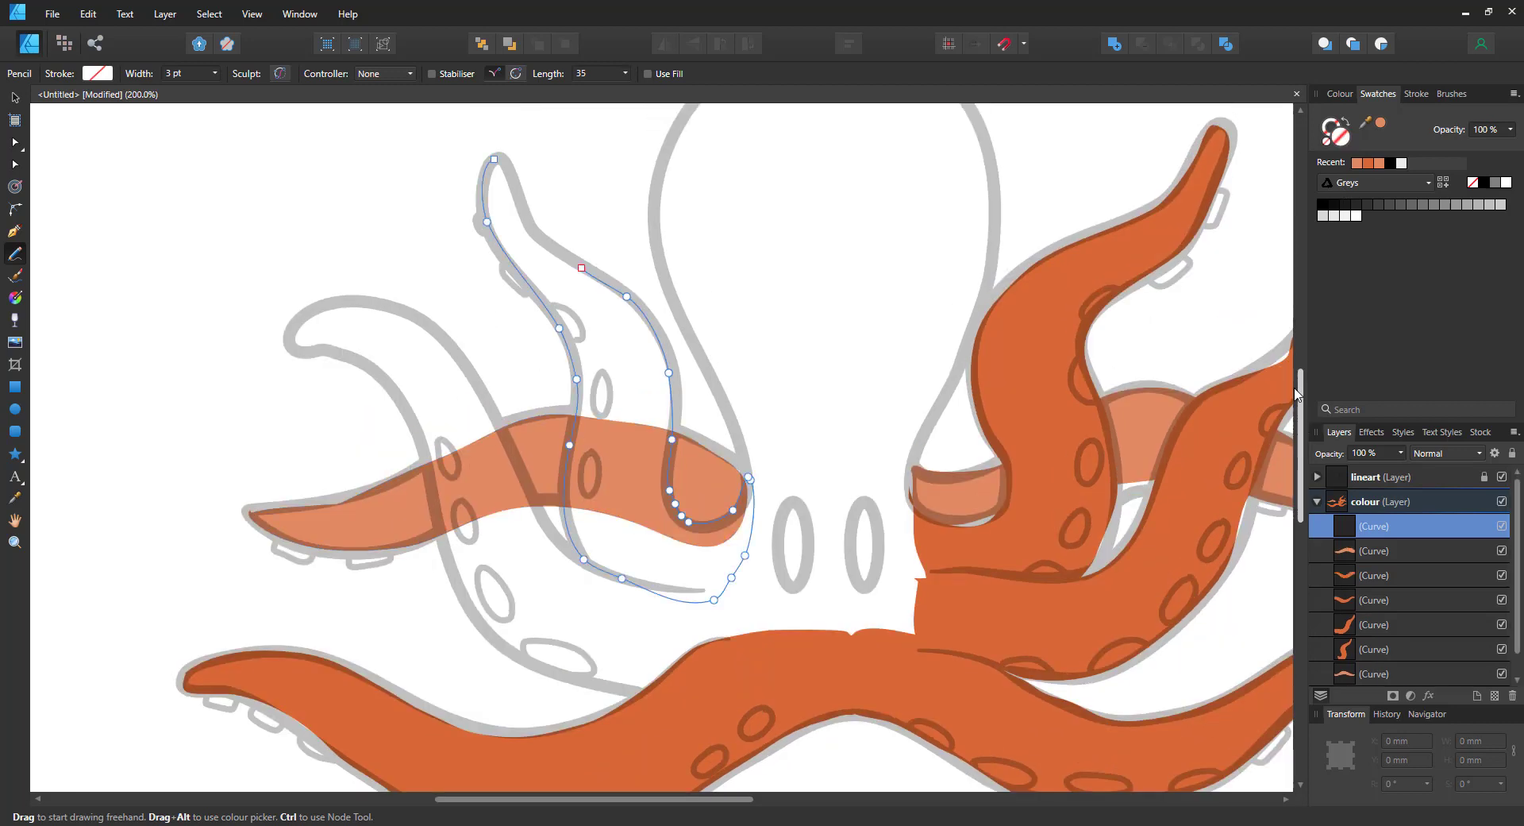
pyautogui.click(14, 164)
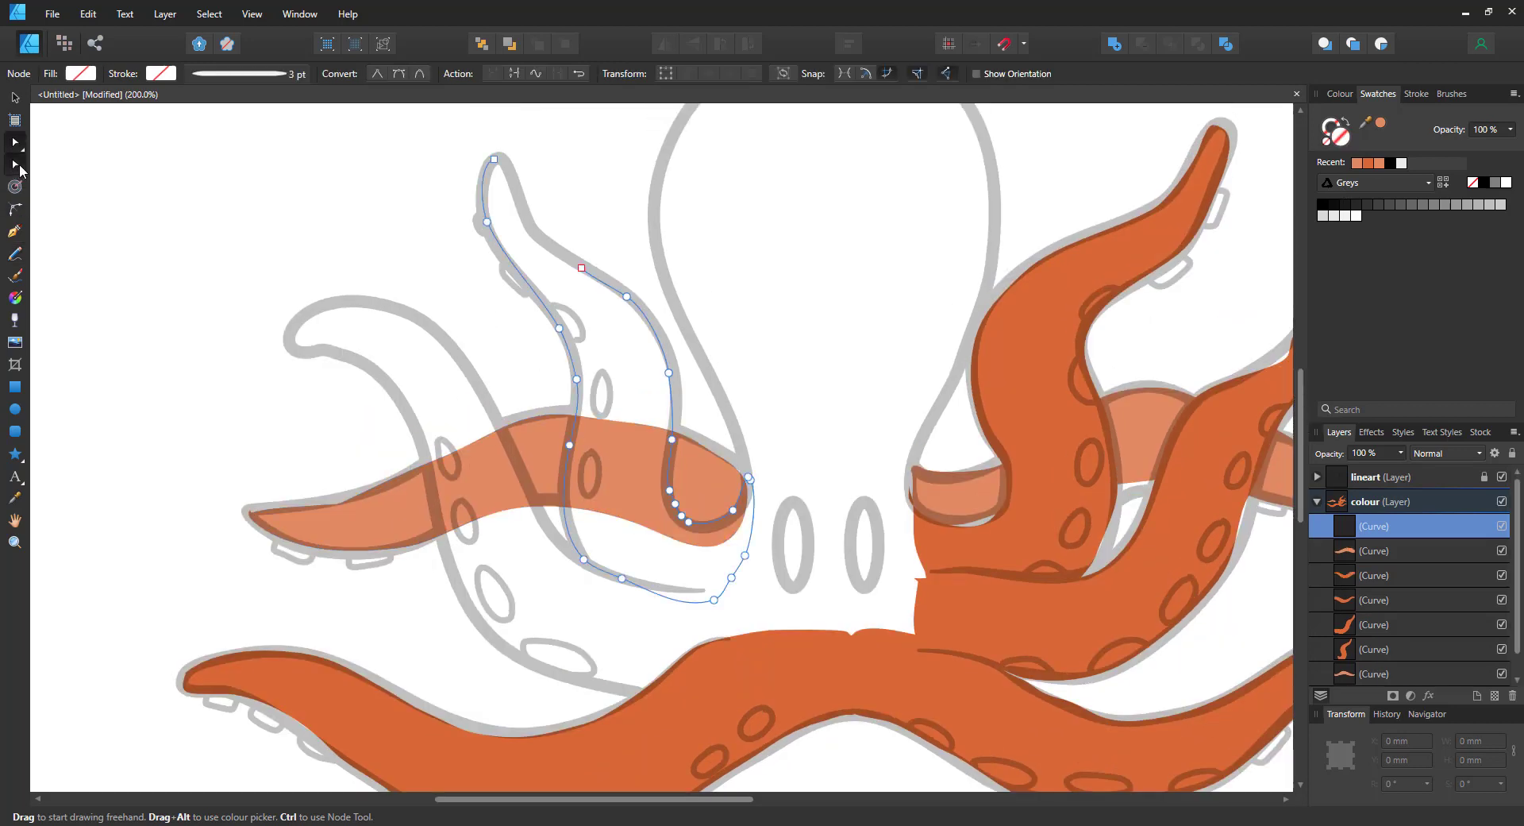
pyautogui.click(511, 75)
pyautogui.click(1376, 165)
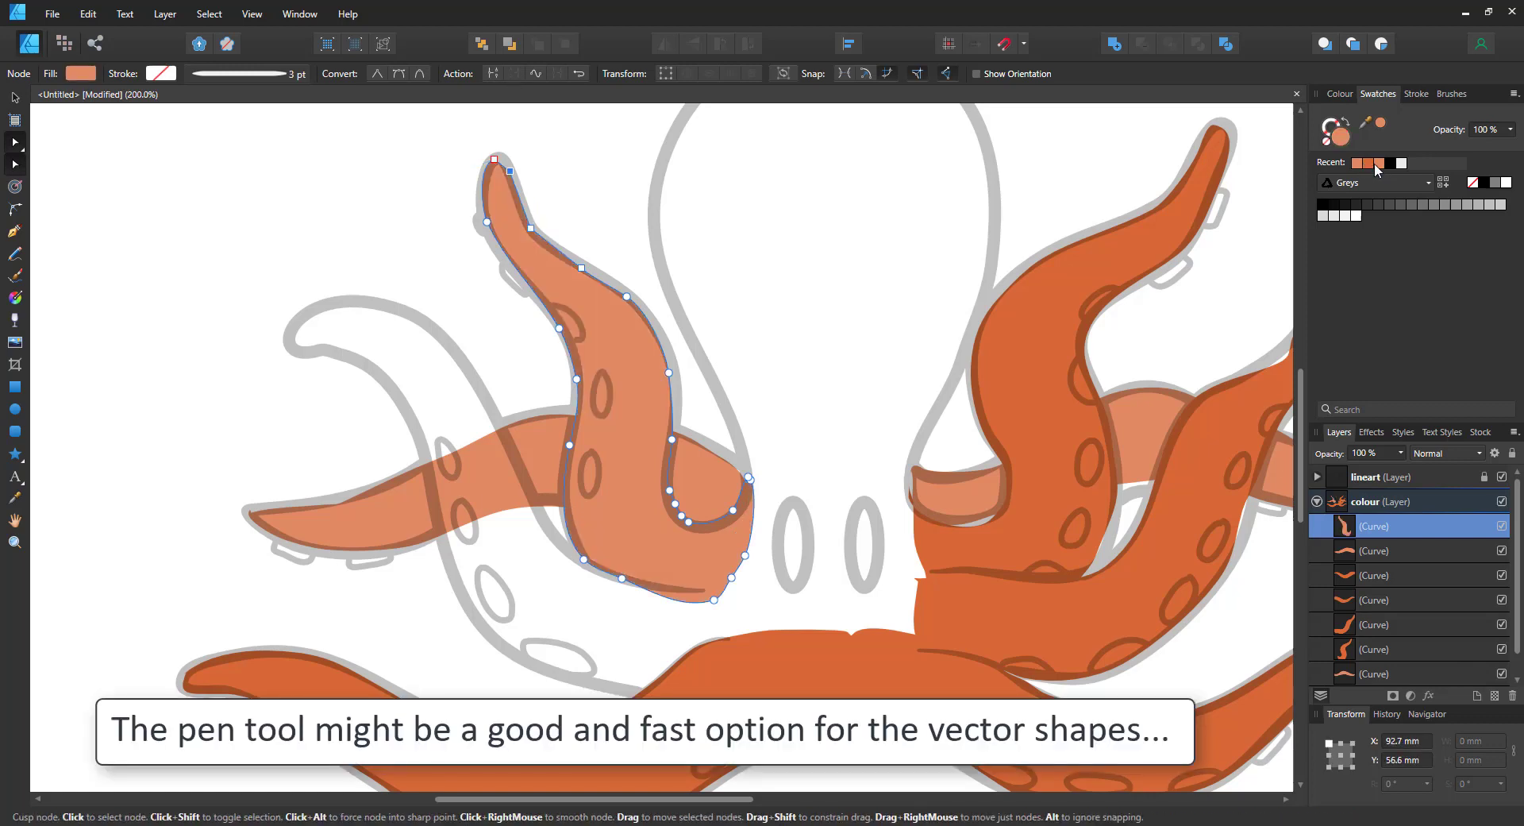
pyautogui.click(1369, 164)
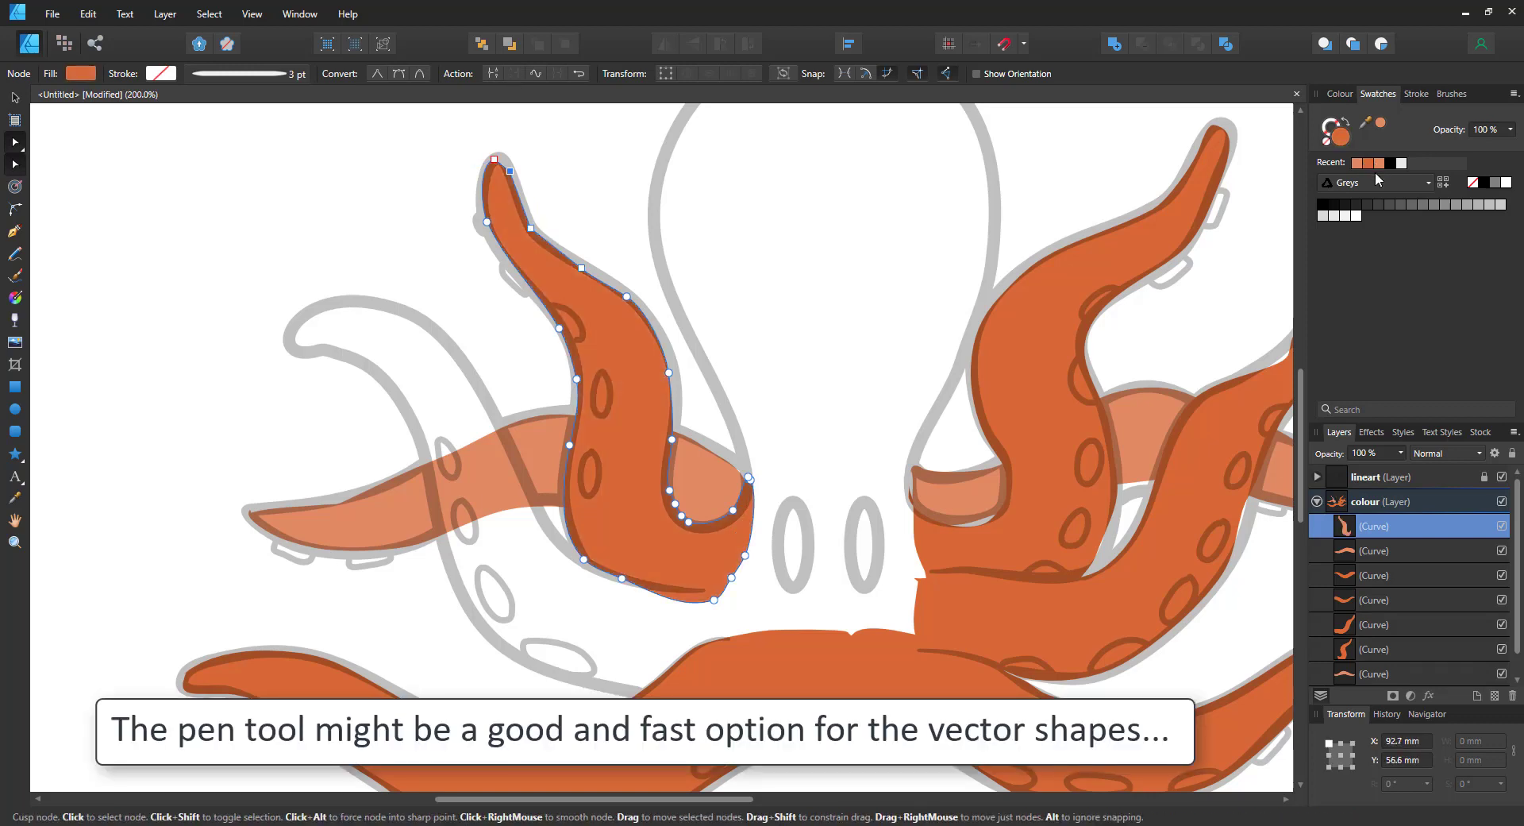
# Step: Outline the curled middle left tentacle as a closed shape with straight Pen tool segments along the line art
pyautogui.click(13, 230)
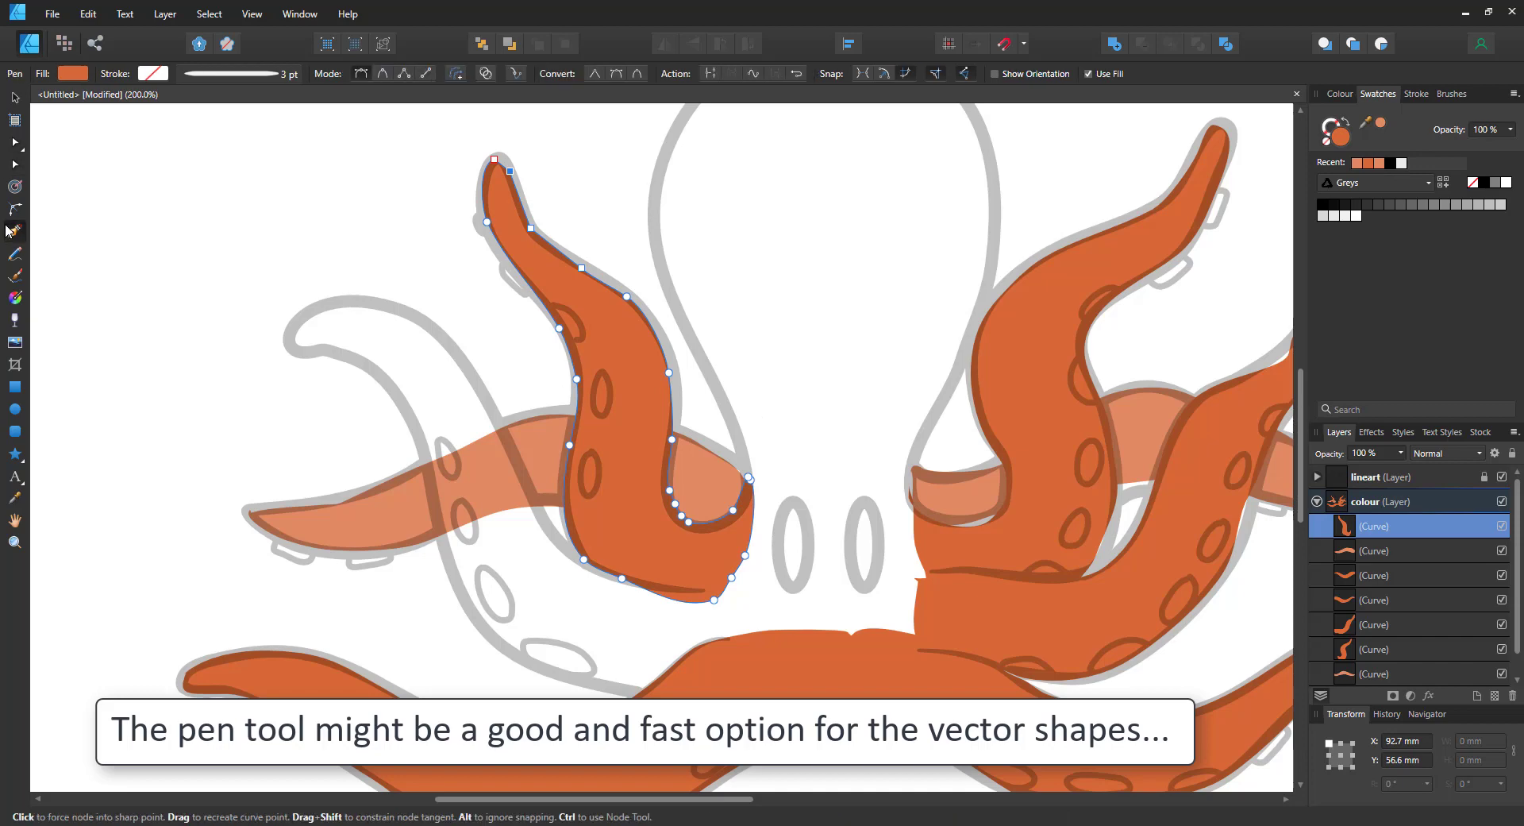
pyautogui.click(299, 351)
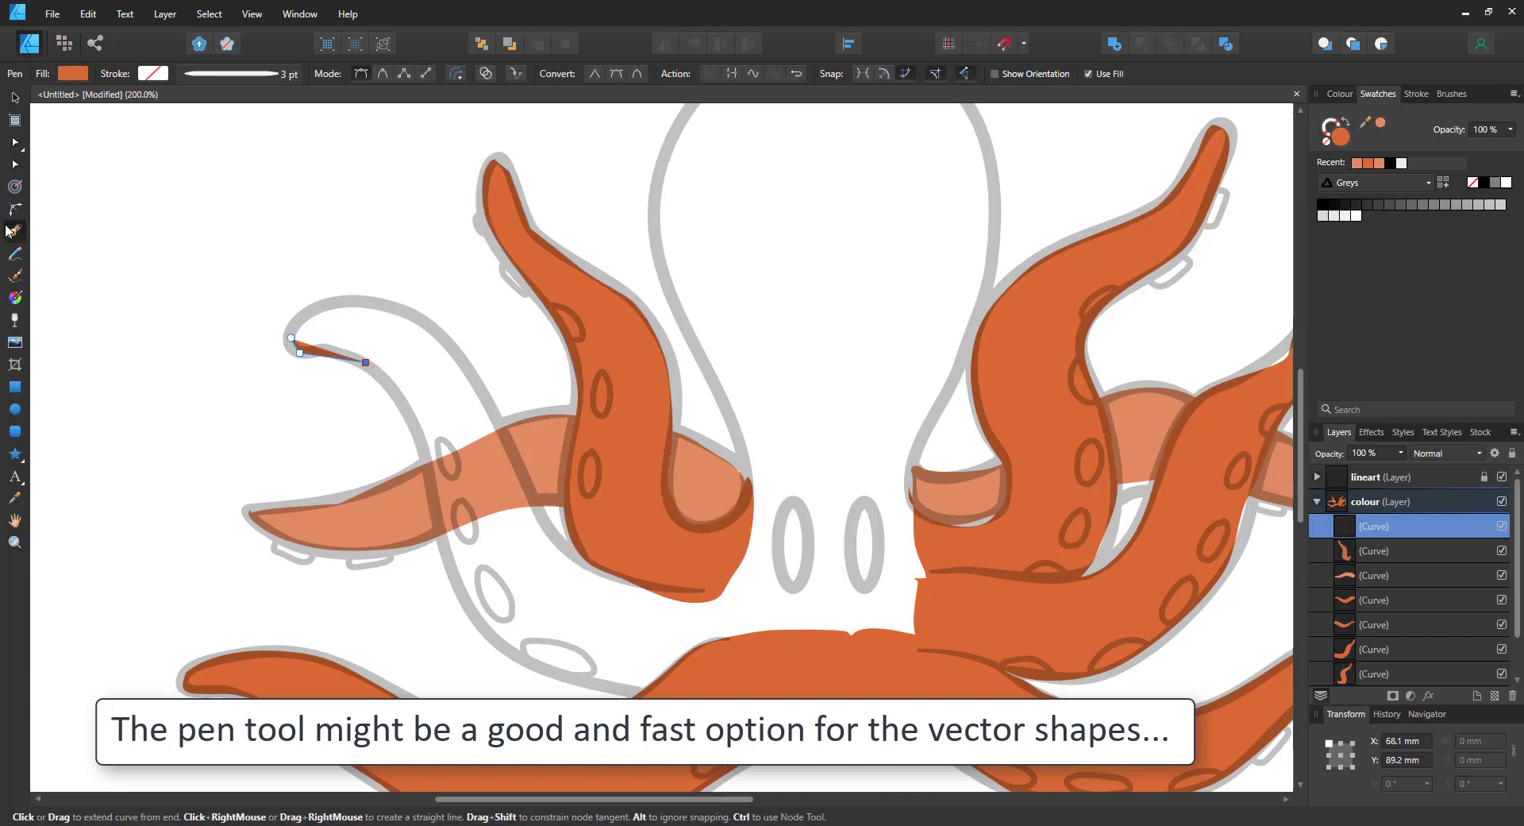
pyautogui.click(431, 474)
pyautogui.click(462, 587)
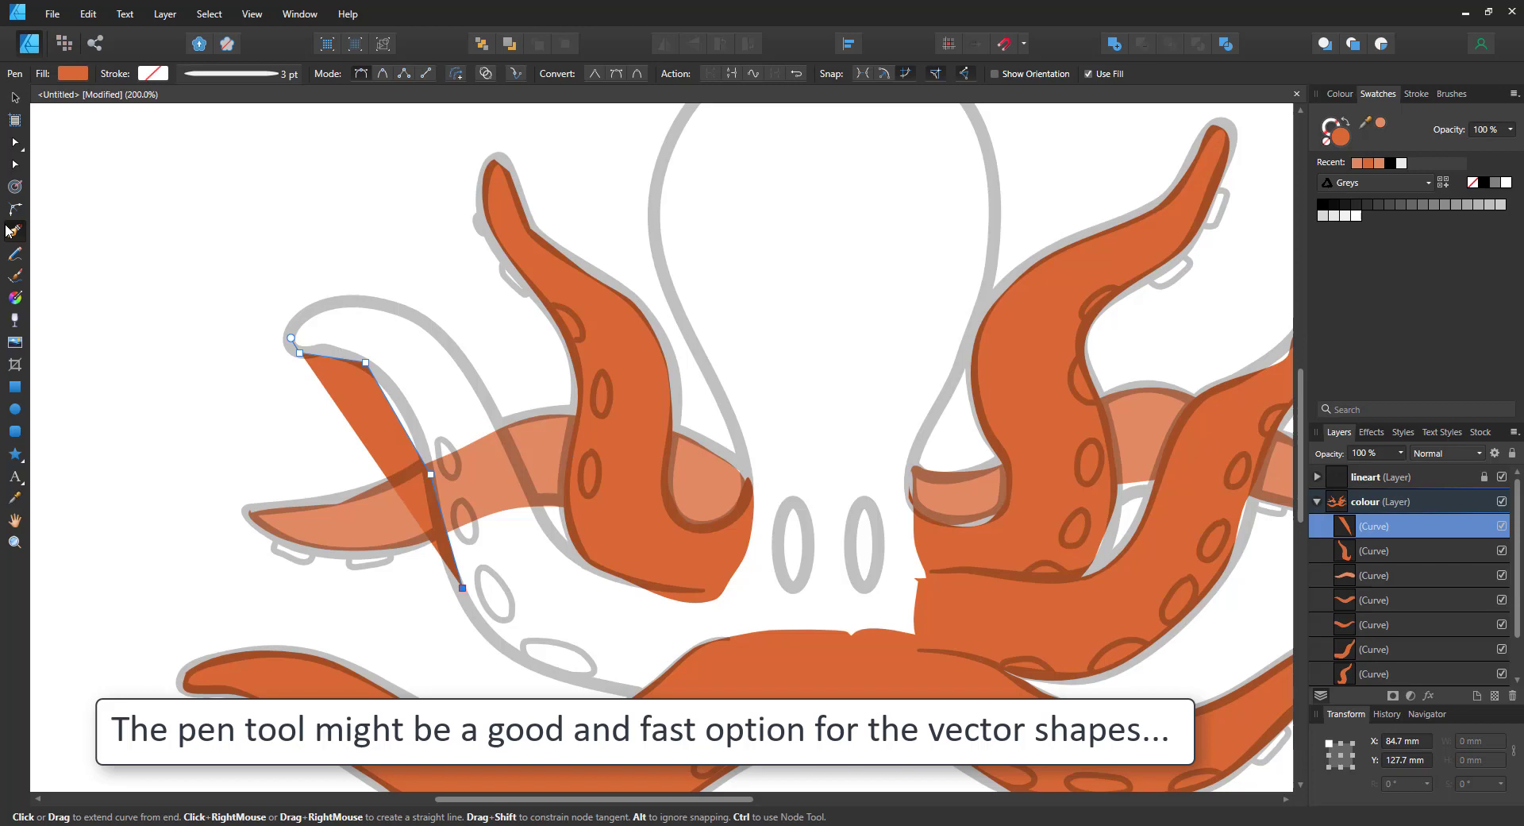
pyautogui.click(527, 665)
pyautogui.click(647, 693)
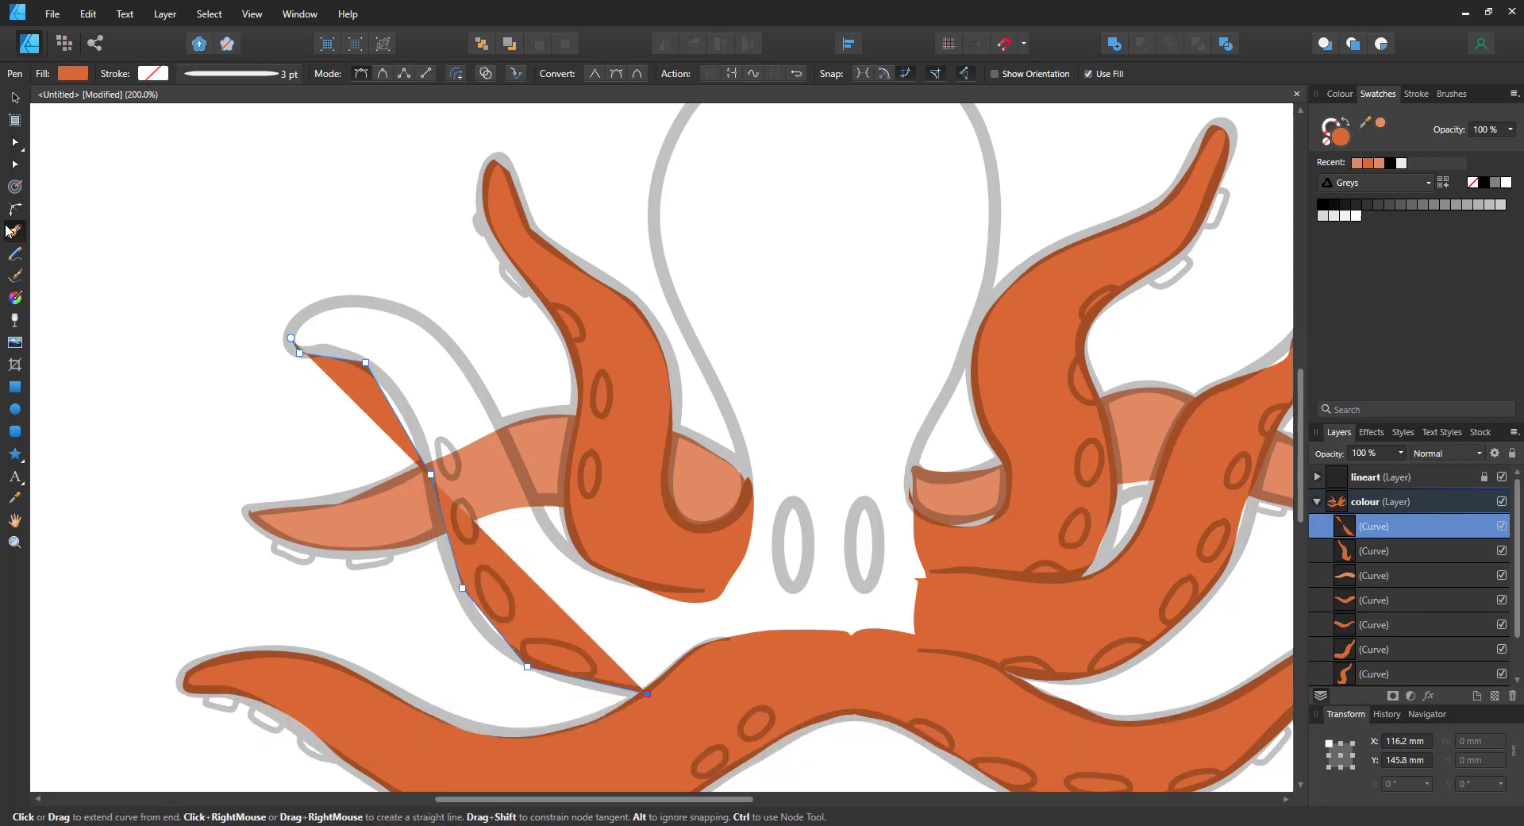
pyautogui.click(736, 642)
pyautogui.click(717, 591)
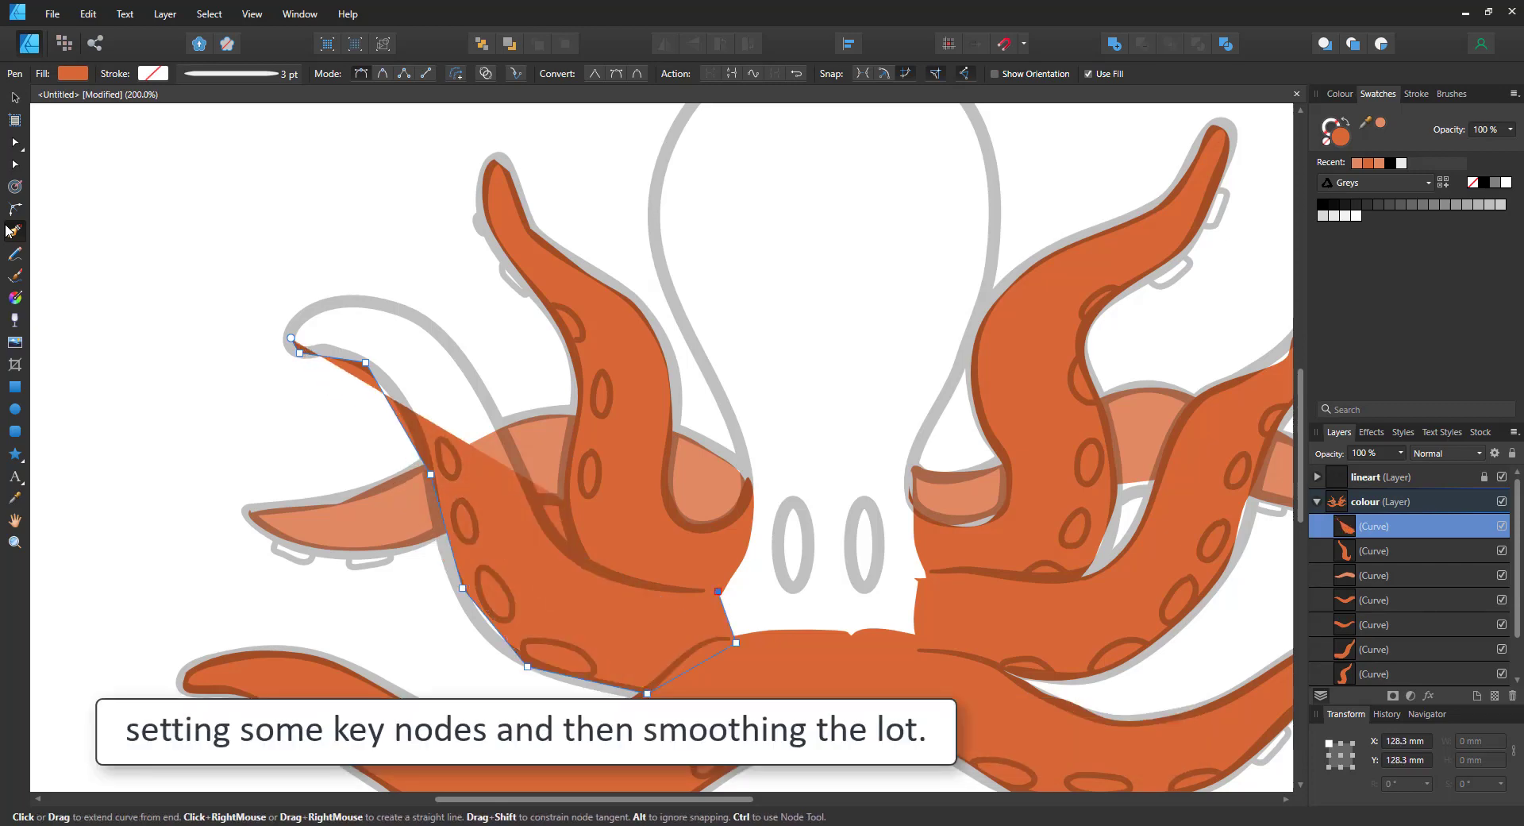
pyautogui.click(627, 578)
pyautogui.click(554, 539)
pyautogui.click(502, 426)
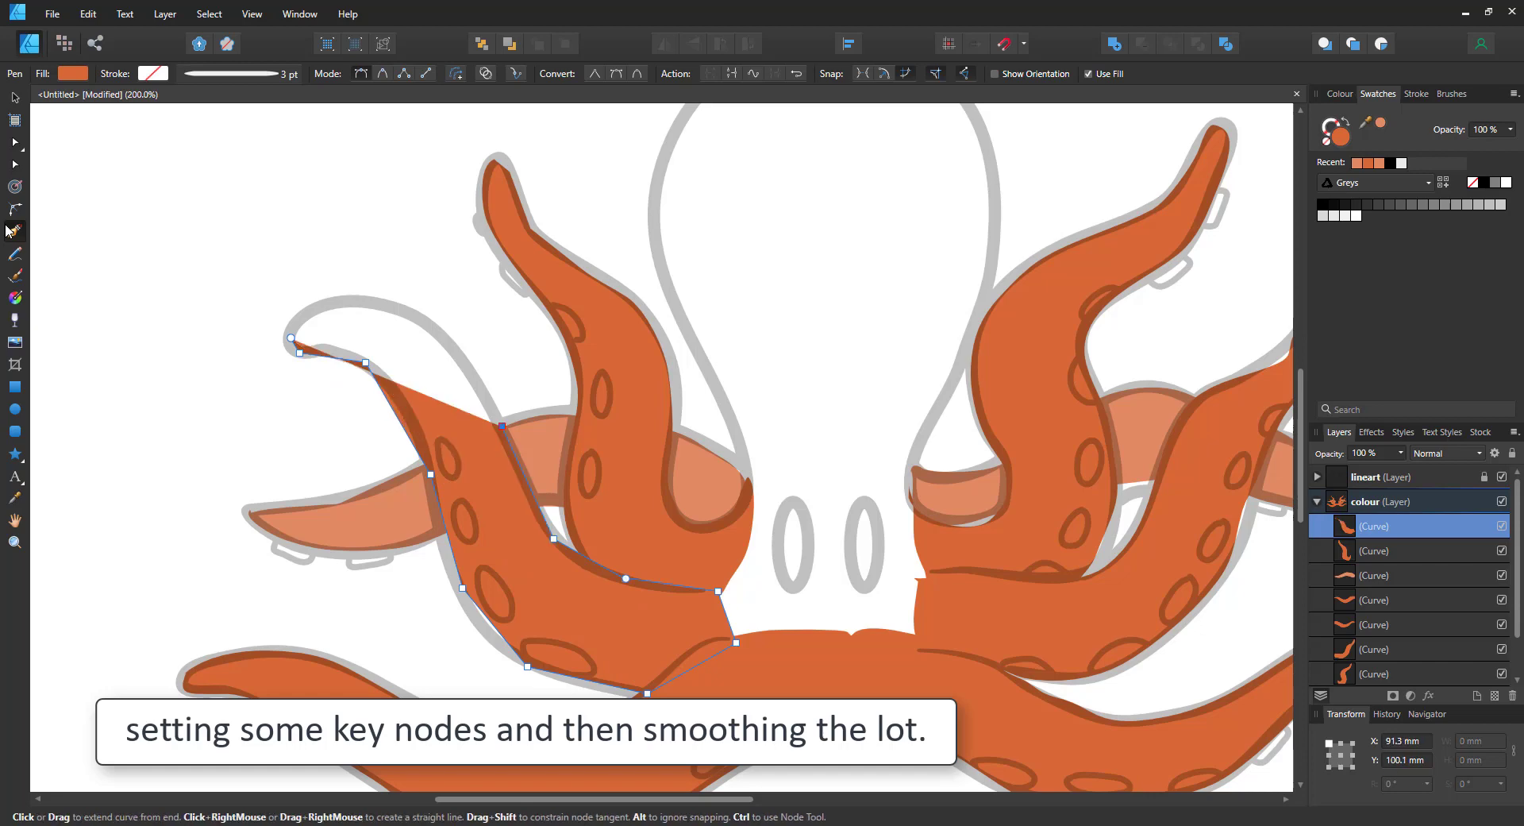
pyautogui.click(452, 344)
pyautogui.click(382, 302)
pyautogui.click(319, 300)
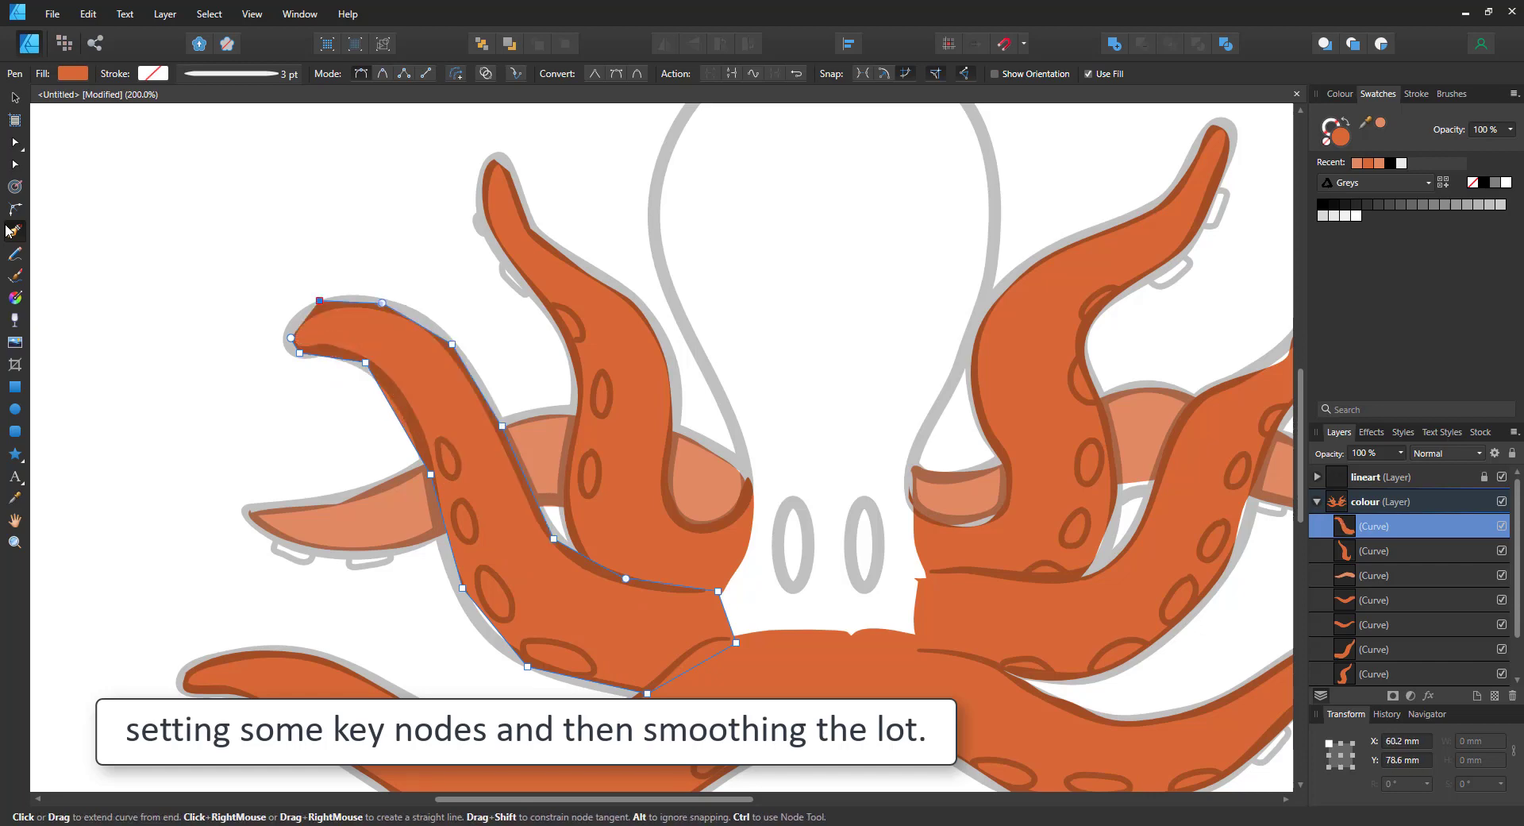
pyautogui.click(294, 324)
pyautogui.click(291, 338)
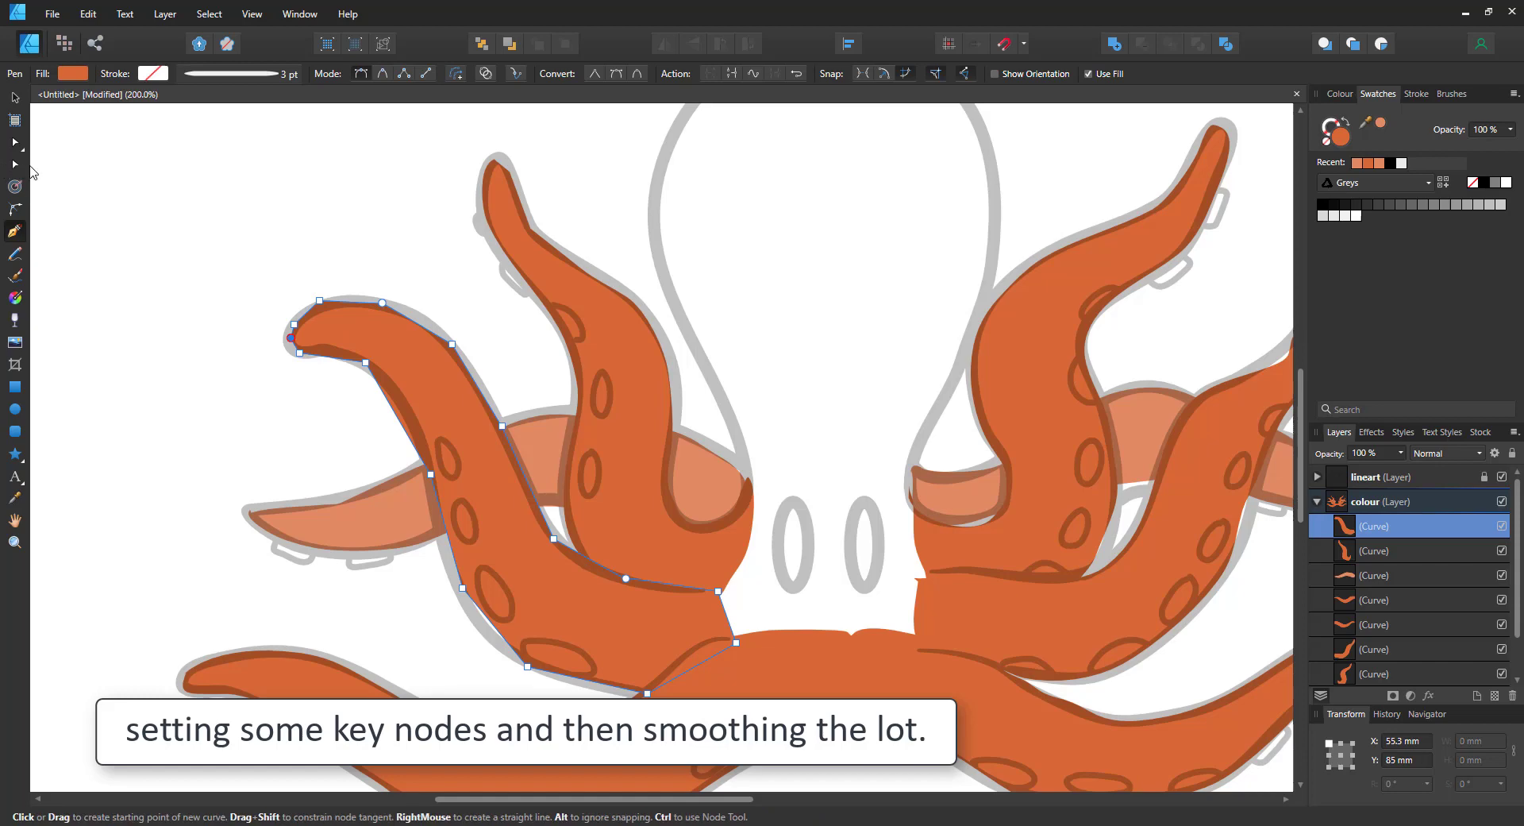
# Step: Convert all nodes of the middle left tentacle to smooth and adjust the node at its inner end to follow the line art
pyautogui.click(15, 142)
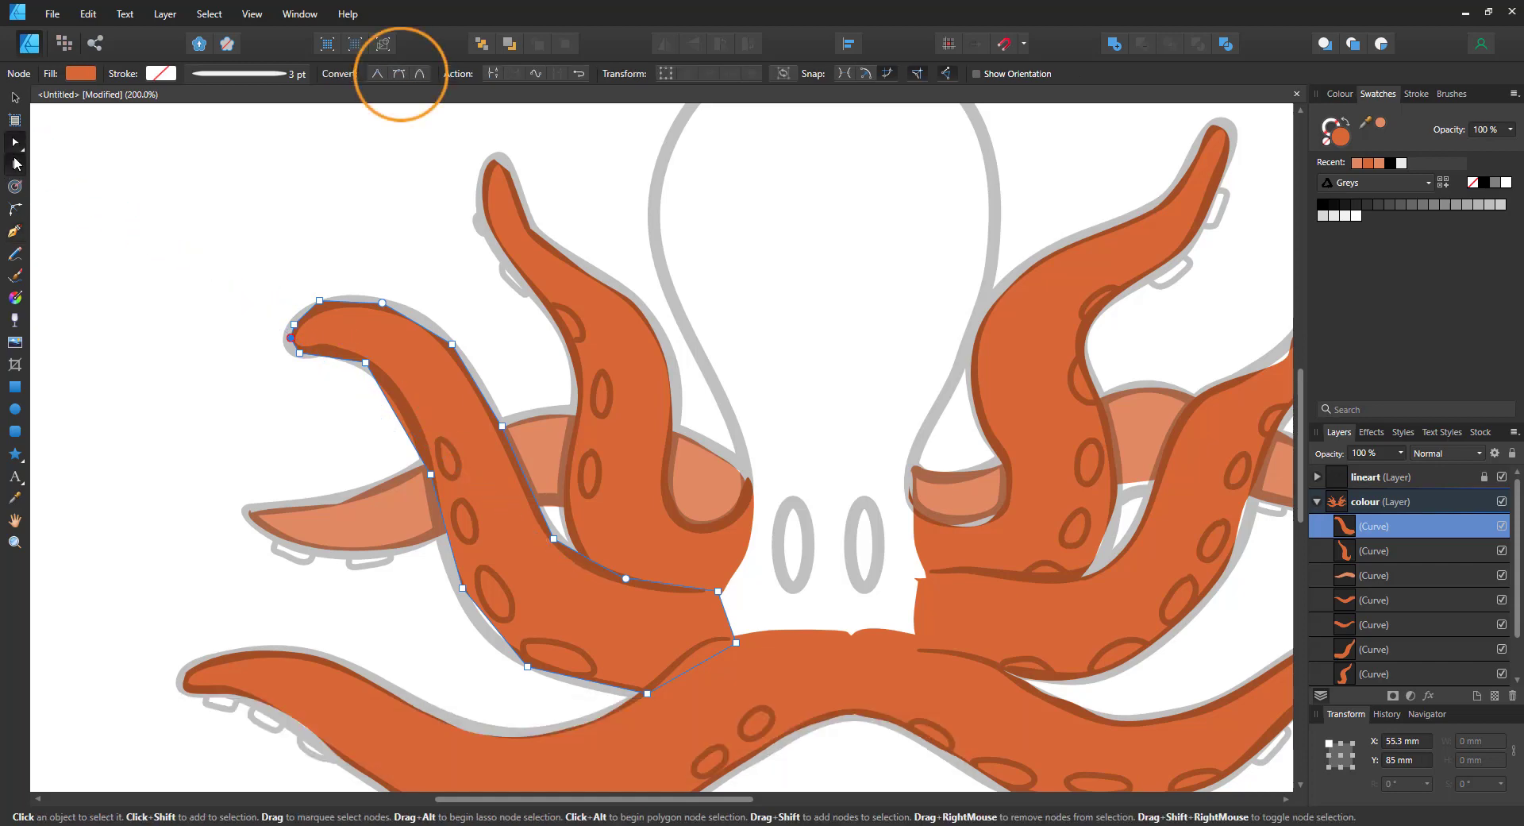
pyautogui.moveTo(254, 300); pyautogui.dragTo(763, 716)
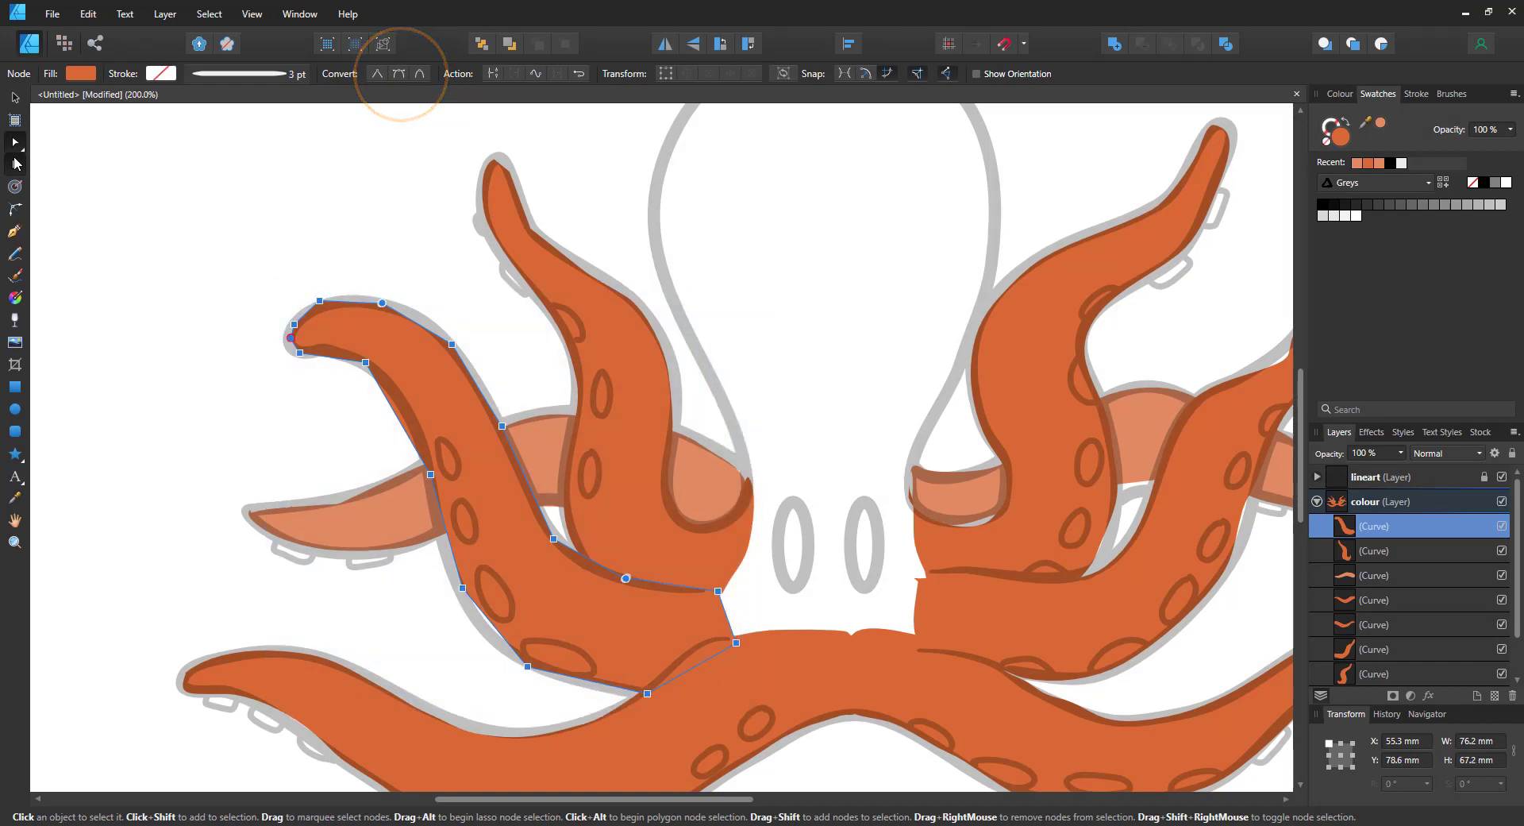
pyautogui.click(401, 76)
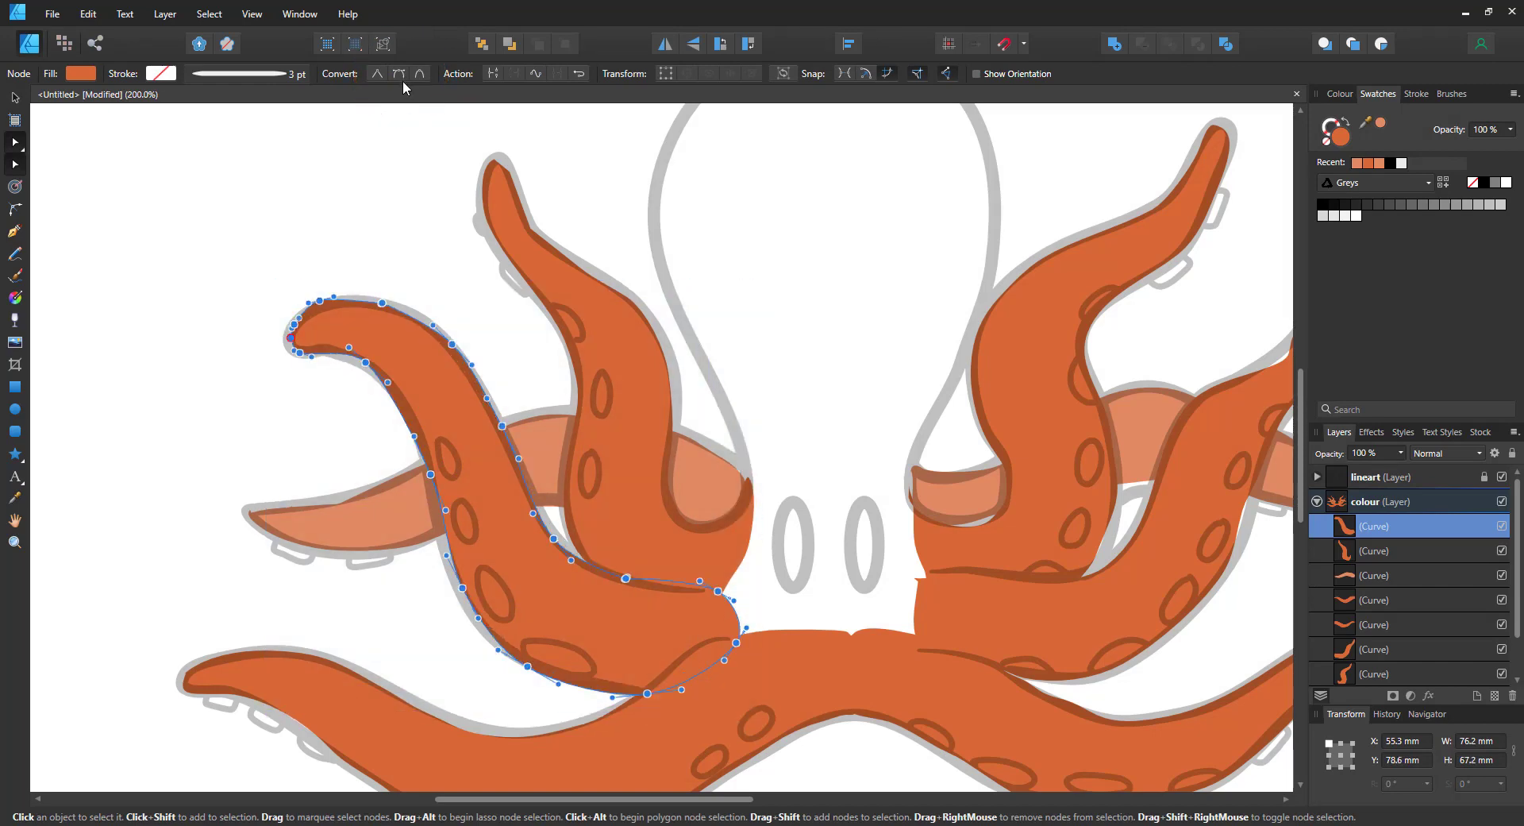
pyautogui.click(718, 590)
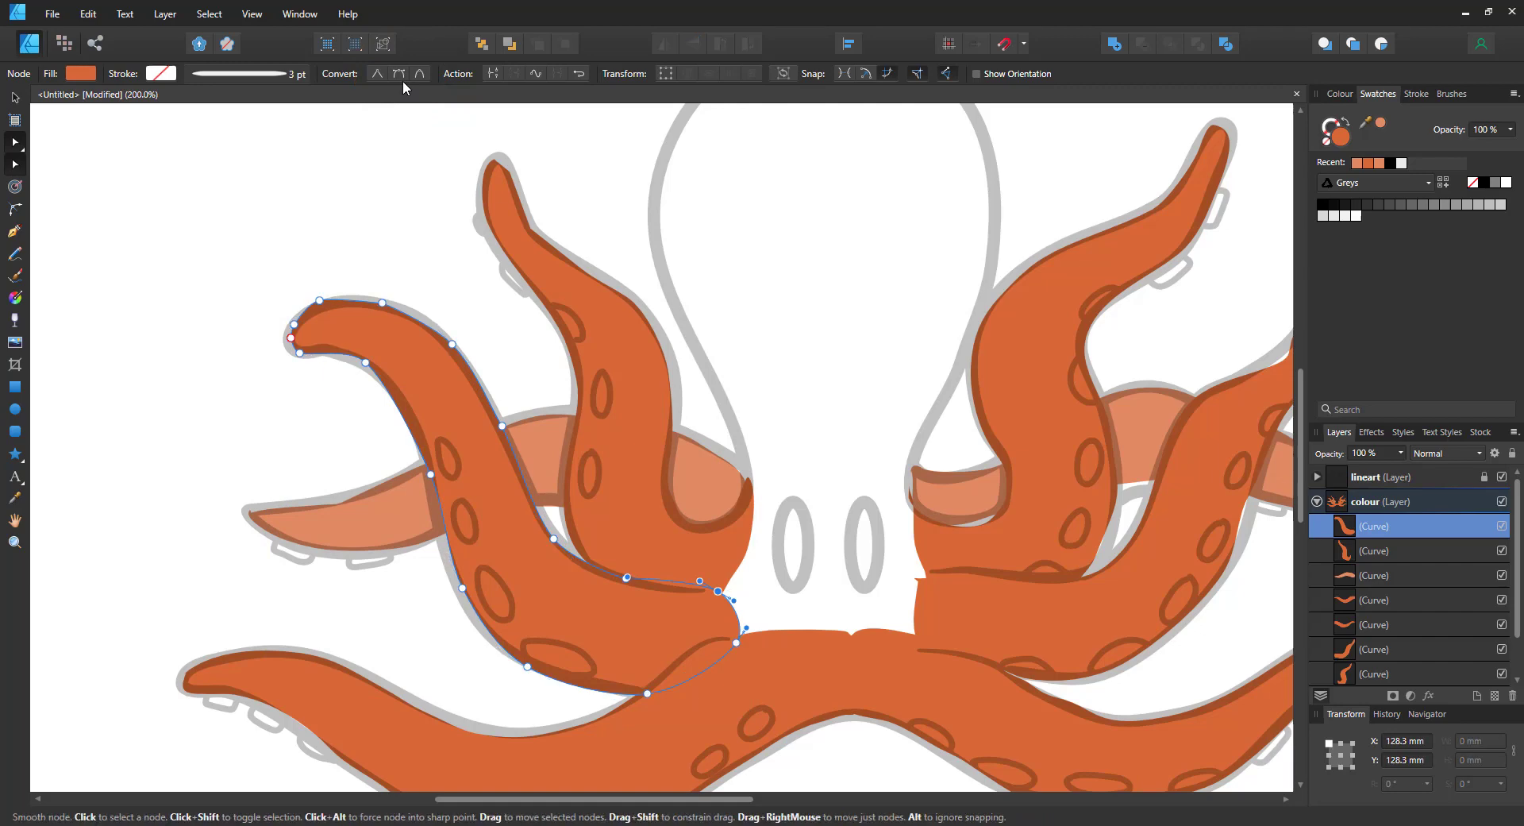
pyautogui.moveTo(724, 597); pyautogui.dragTo(732, 611)
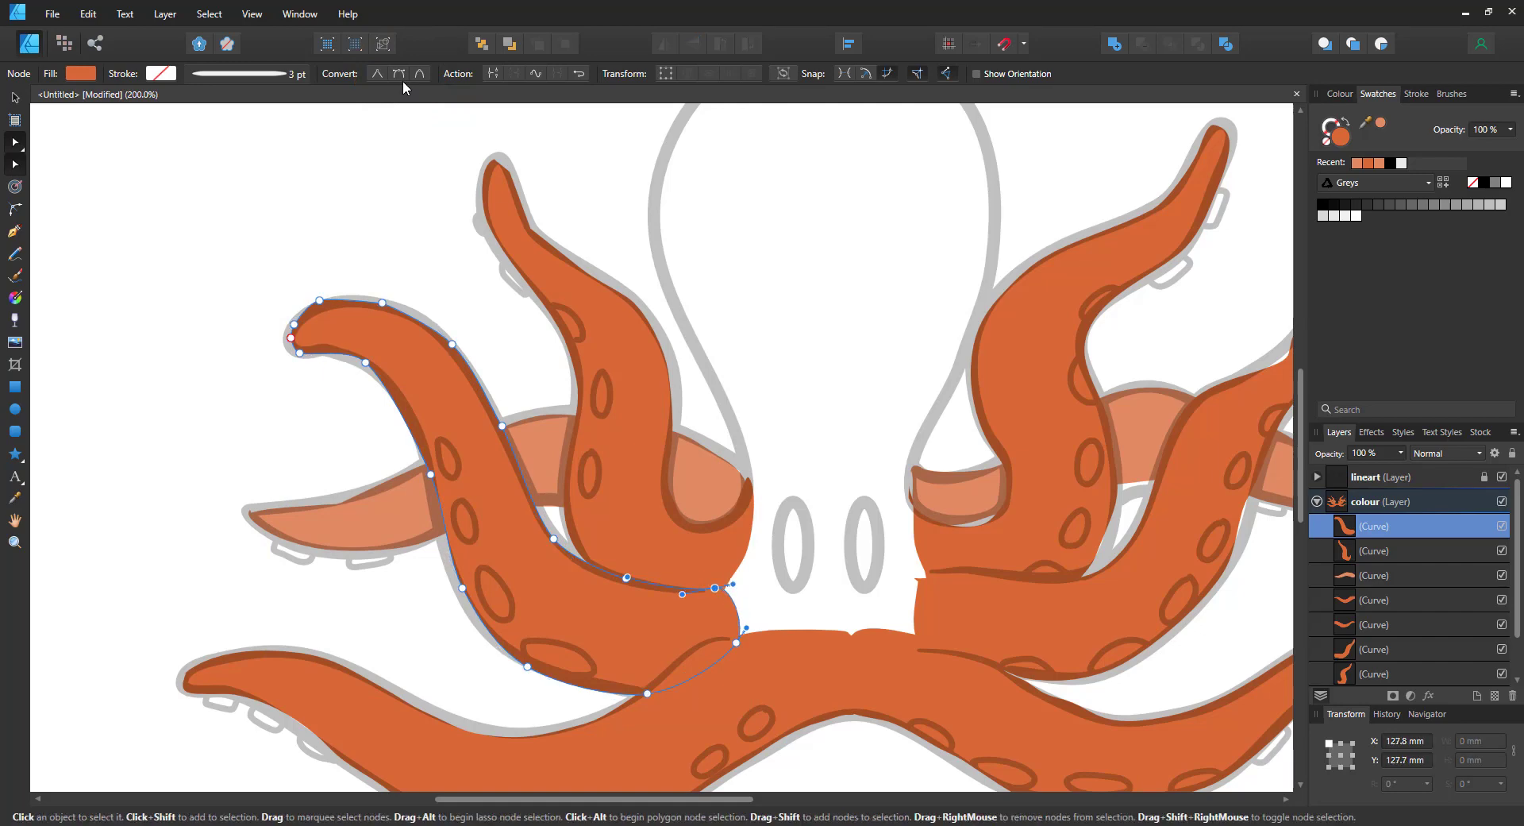
# Step: Bring the lower left tentacle shape to the front and refine the upper edge of the middle right tentacle
pyautogui.click(754, 675)
pyautogui.hotkey('ctrl', 'shift', ']')
pyautogui.click(1229, 520)
pyautogui.click(1251, 523)
pyautogui.moveTo(1301, 475); pyautogui.dragTo(1301, 454)
pyautogui.moveTo(478, 799); pyautogui.dragTo(797, 804)
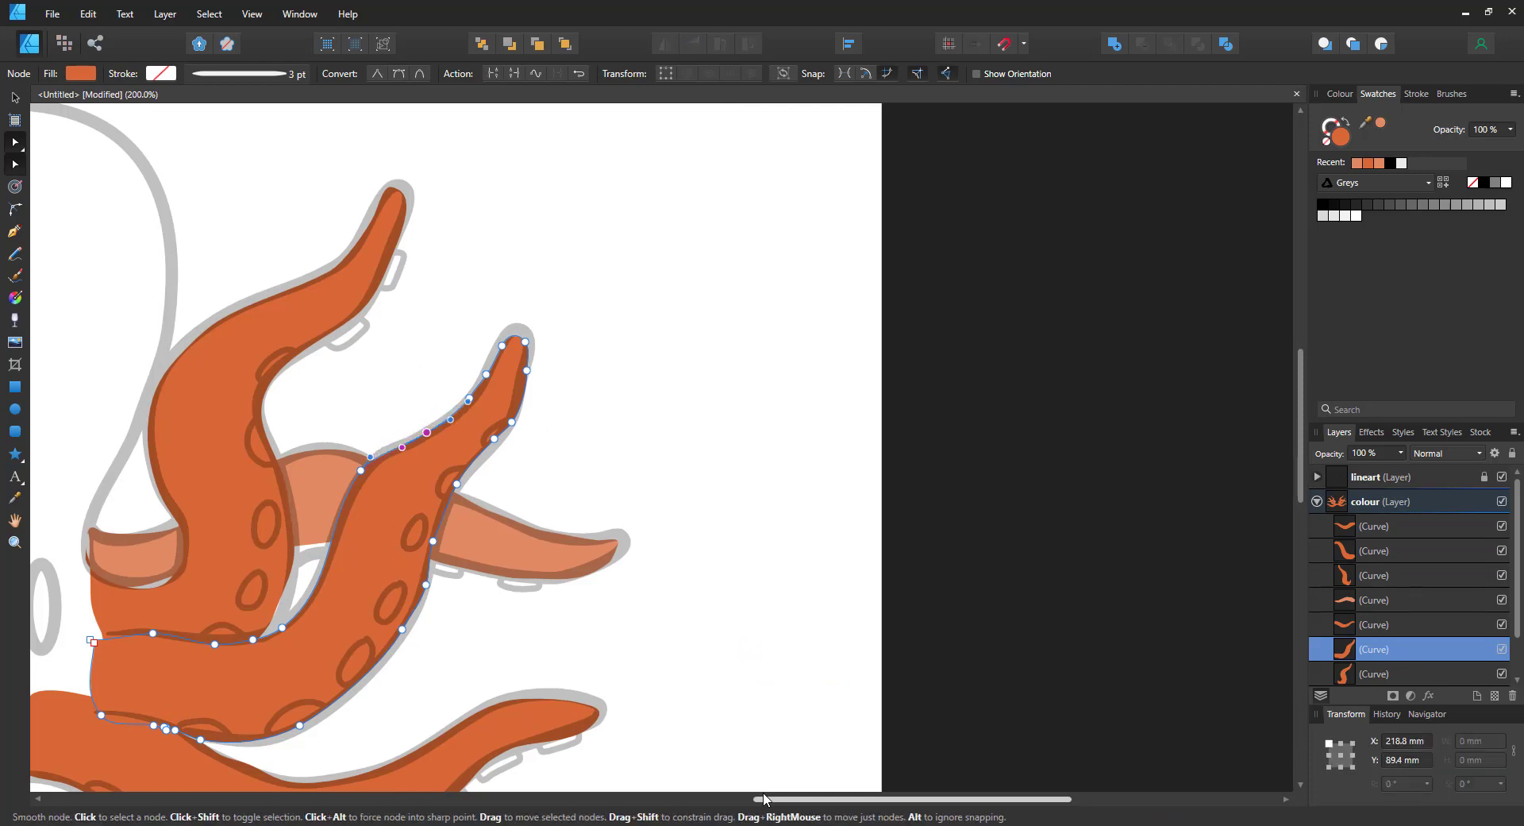
pyautogui.moveTo(889, 798); pyautogui.dragTo(726, 809)
# Step: Outline the head and face area as a closed darker orange shape with straight Pen tool segments
pyautogui.press('p')
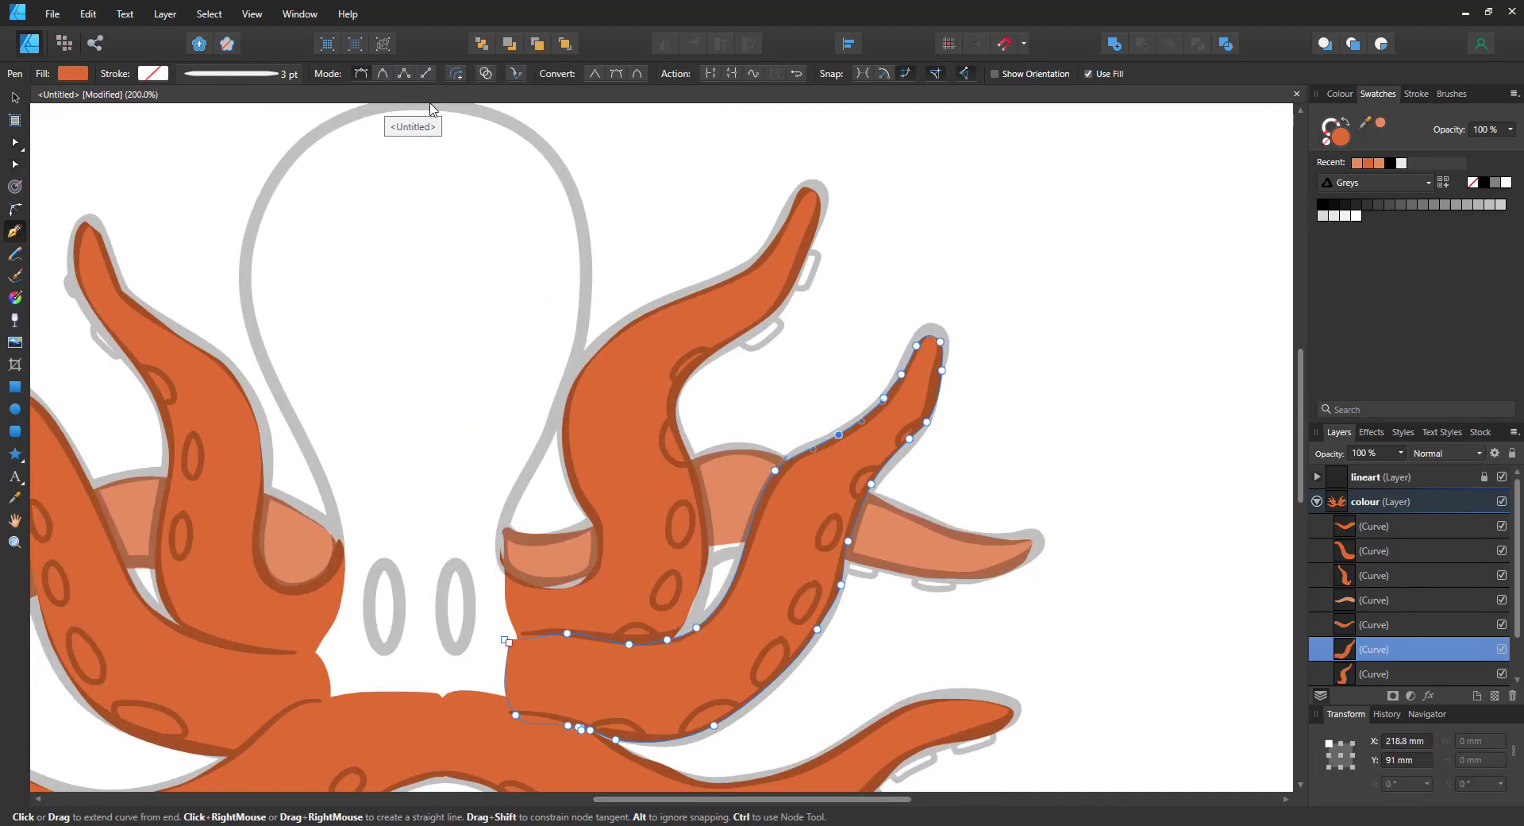
pyautogui.click(15, 143)
pyautogui.click(17, 232)
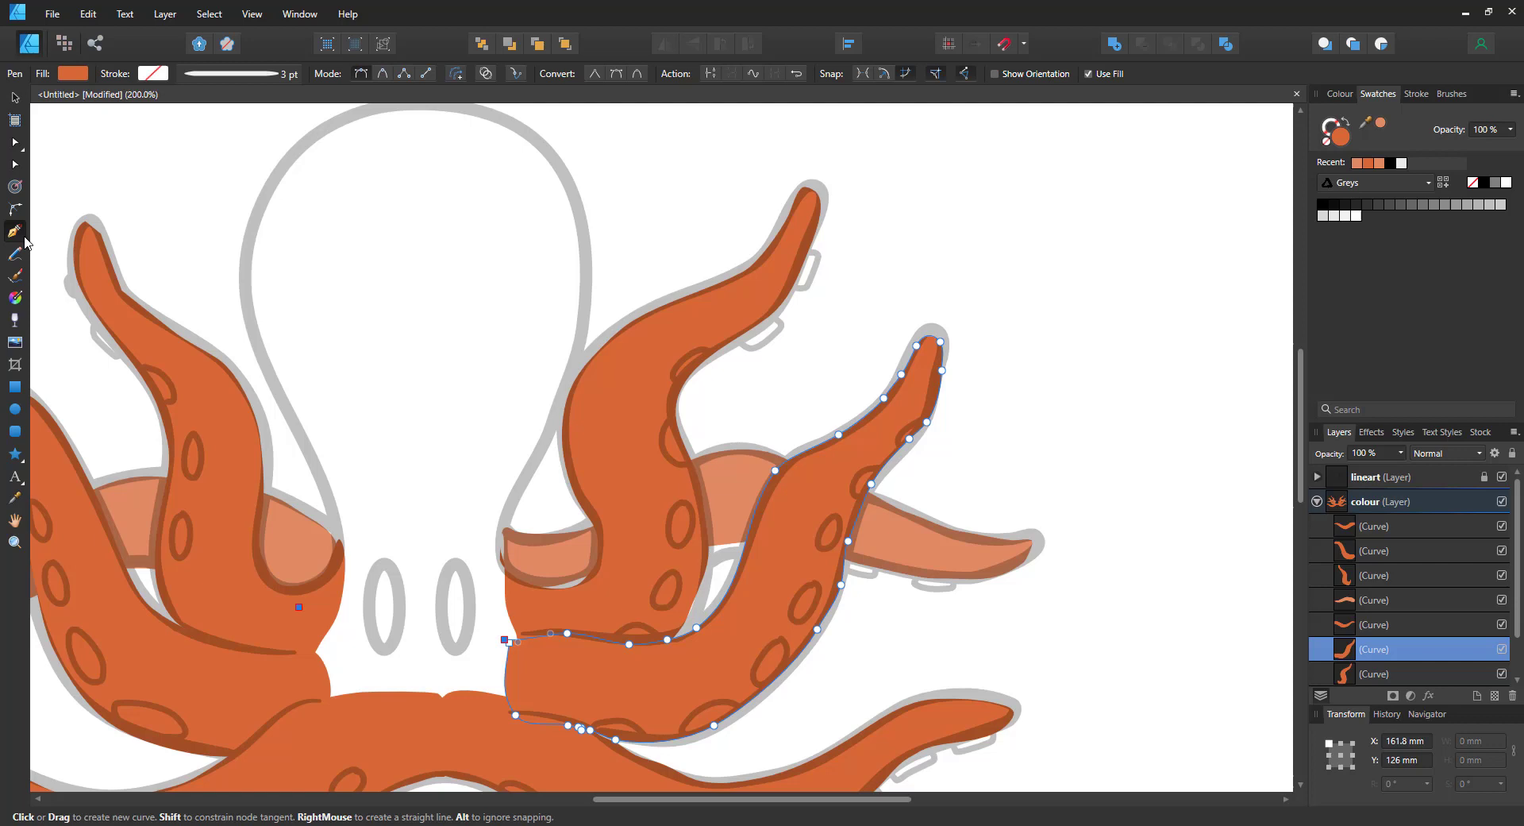
pyautogui.click(277, 647)
pyautogui.click(320, 701)
pyautogui.click(457, 728)
pyautogui.click(532, 636)
pyautogui.click(507, 568)
pyautogui.click(508, 507)
pyautogui.click(581, 337)
pyautogui.click(531, 132)
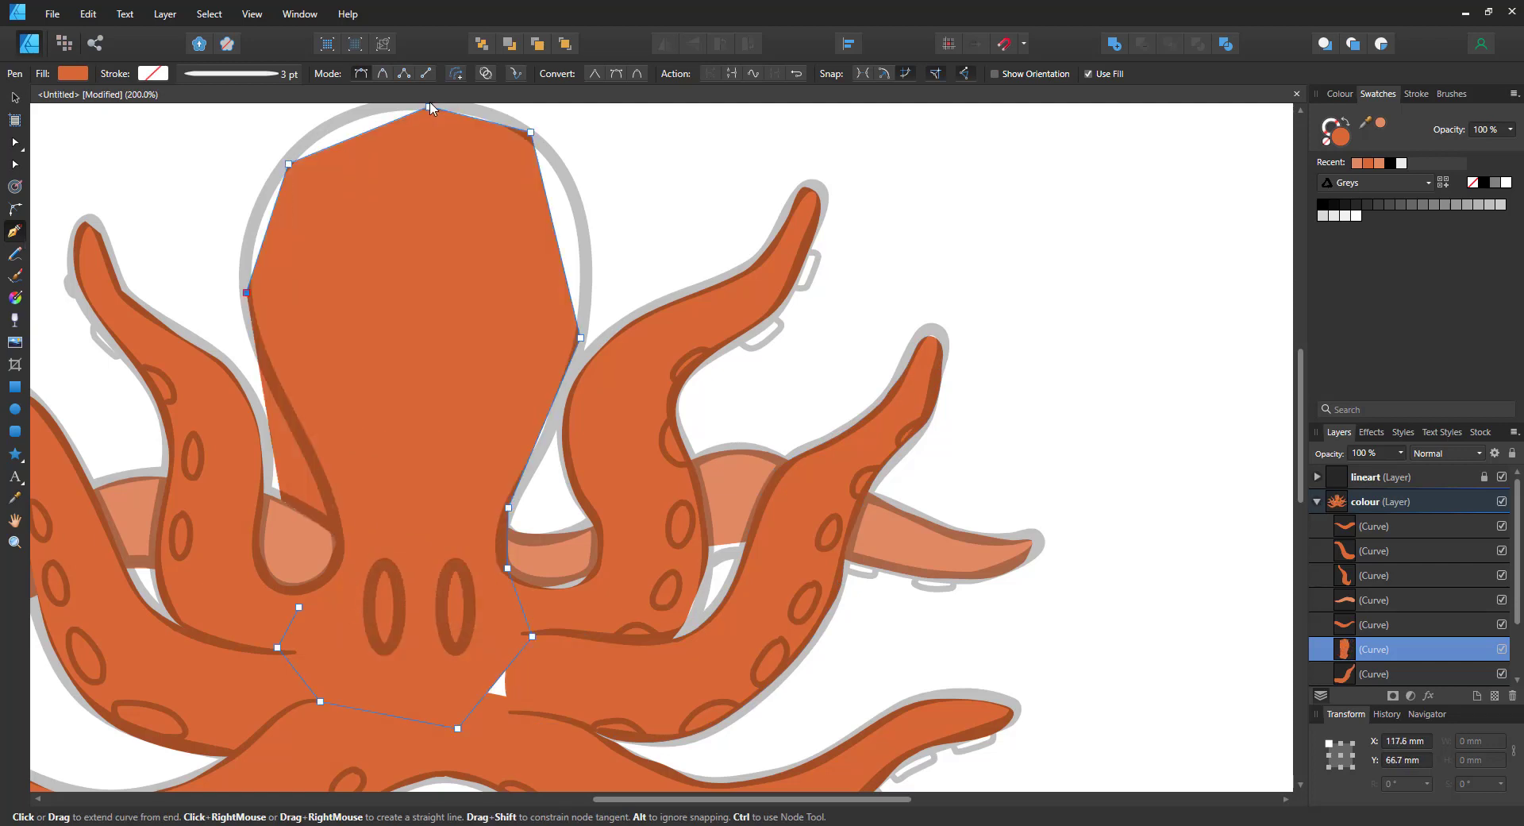
pyautogui.click(330, 490)
pyautogui.click(334, 557)
pyautogui.click(298, 607)
# Step: Move the head shape to the top of the colour layer and convert all its nodes to smooth
pyautogui.click(15, 165)
pyautogui.click(350, 734)
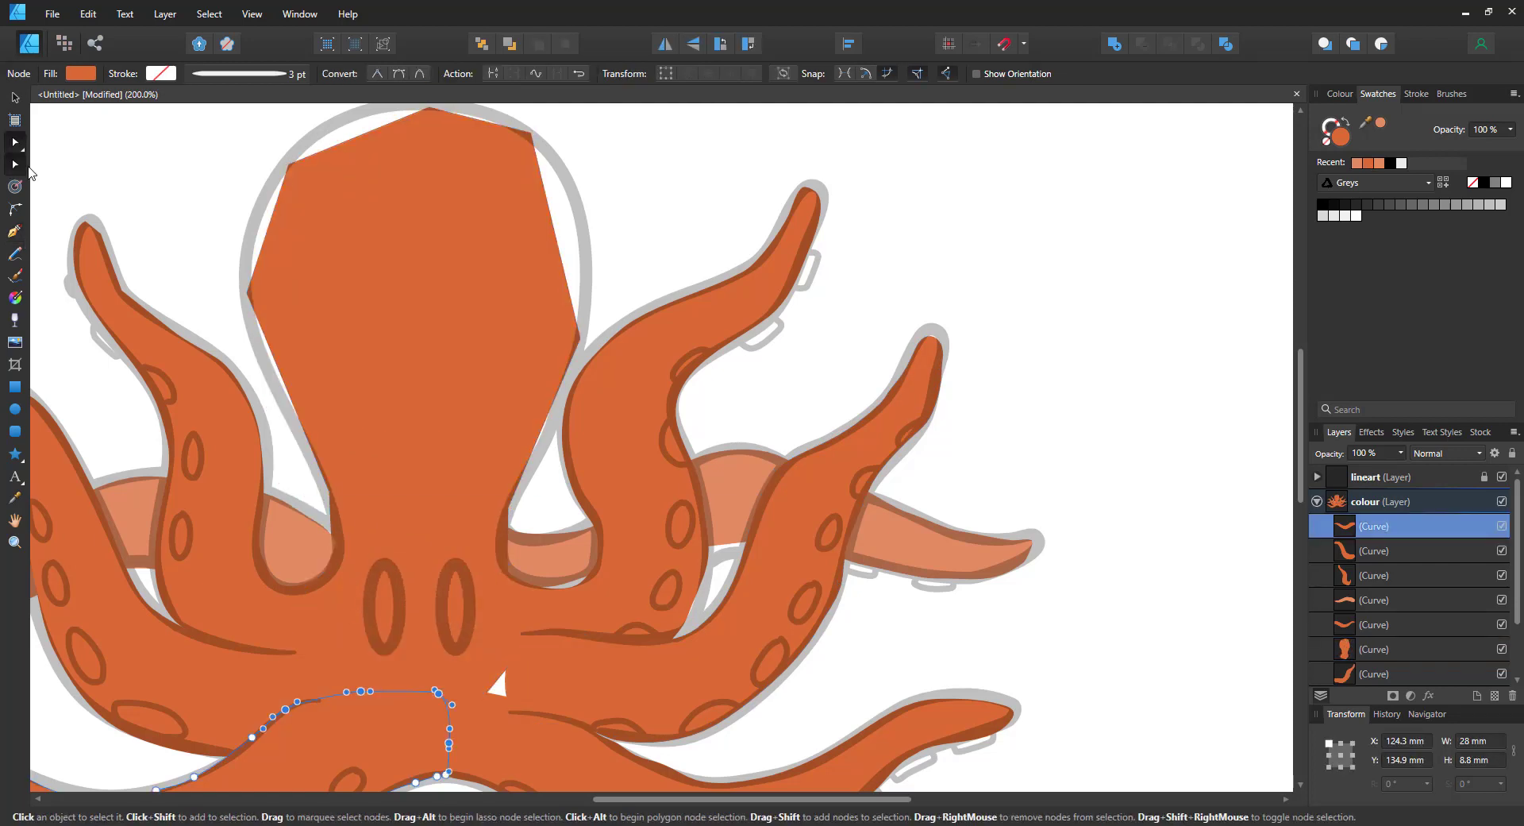
pyautogui.moveTo(1388, 645); pyautogui.dragTo(1378, 519)
pyautogui.moveTo(250, 376); pyautogui.dragTo(558, 751)
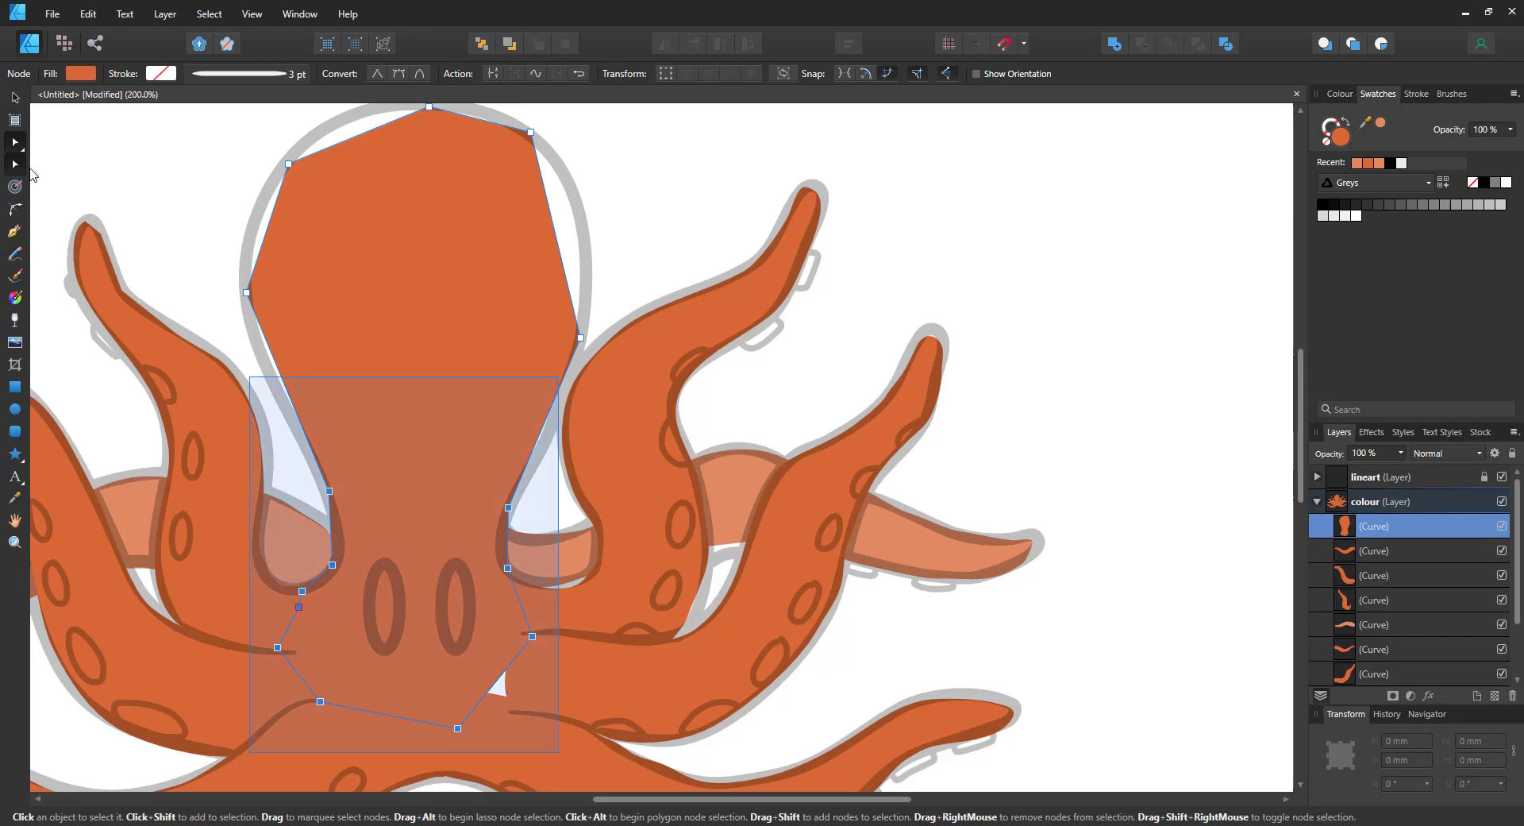
pyautogui.moveTo(590, 104); pyautogui.dragTo(207, 747)
pyautogui.click(399, 73)
# Step: Refine the head's nodes and handles along its crown and right side to match the line art
pyautogui.moveTo(1300, 424); pyautogui.dragTo(1294, 395)
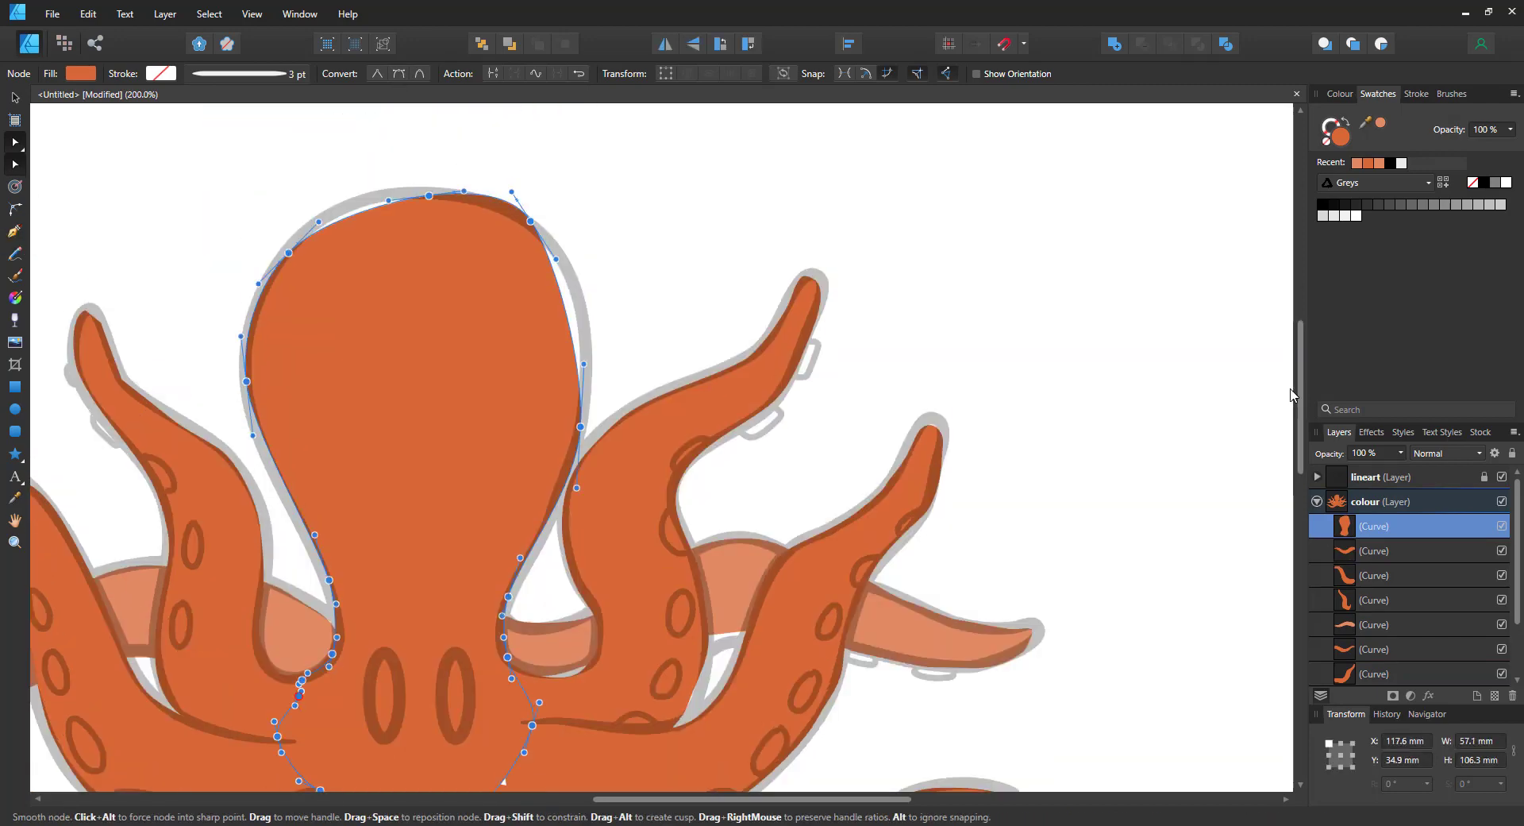
pyautogui.moveTo(388, 200); pyautogui.dragTo(367, 187)
pyautogui.click(530, 221)
pyautogui.moveTo(530, 221); pyautogui.dragTo(548, 237)
pyautogui.moveTo(583, 364); pyautogui.dragTo(597, 340)
pyautogui.moveTo(508, 596); pyautogui.dragTo(499, 615)
pyautogui.moveTo(569, 486); pyautogui.dragTo(562, 525)
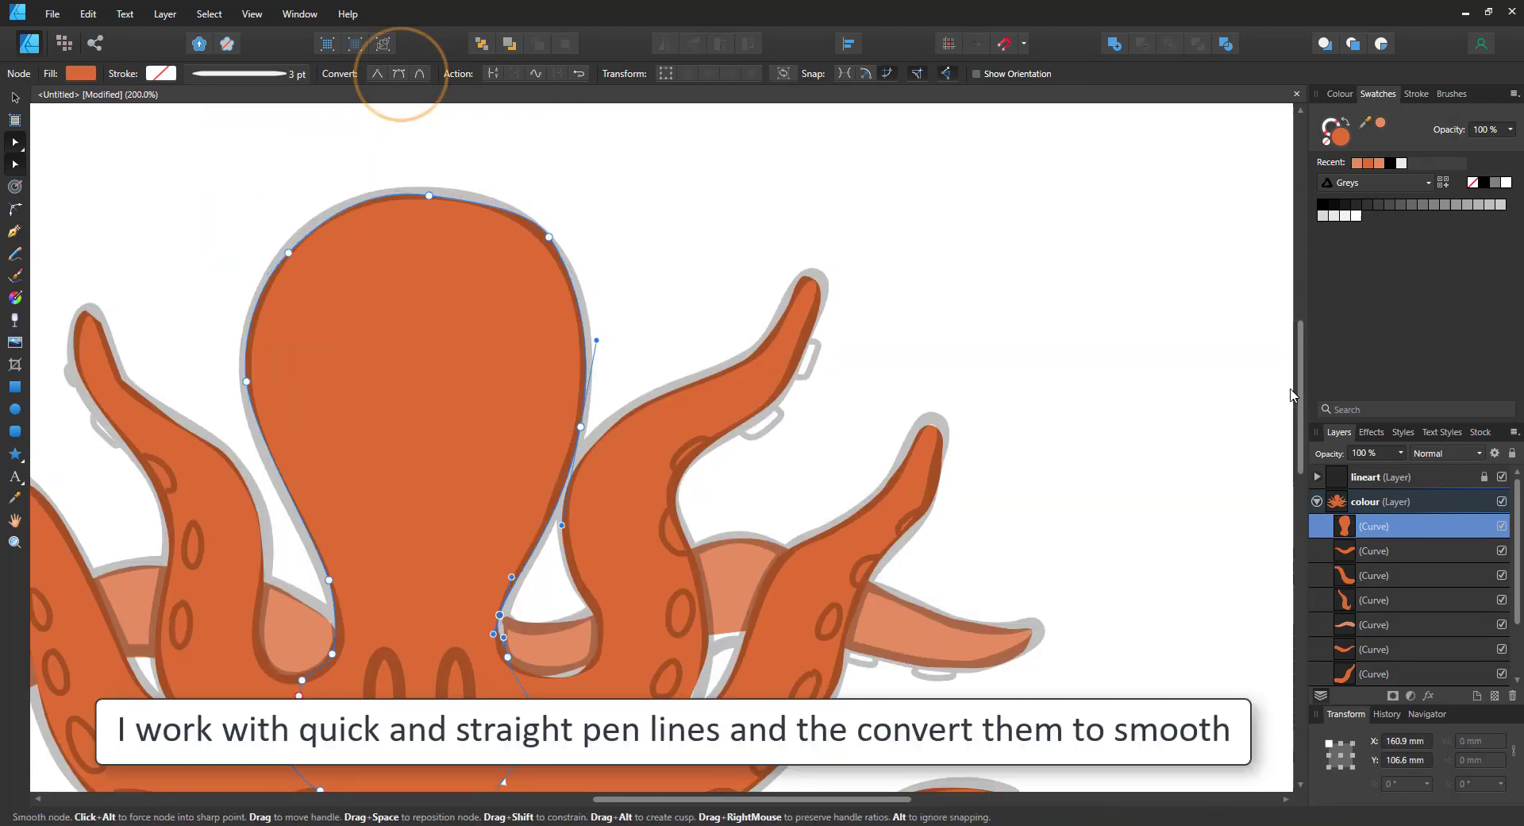
# Step: Set the lineart layer's opacity to 100%
pyautogui.click(1445, 478)
pyautogui.click(1402, 454)
pyautogui.moveTo(1402, 470); pyautogui.dragTo(1523, 470)
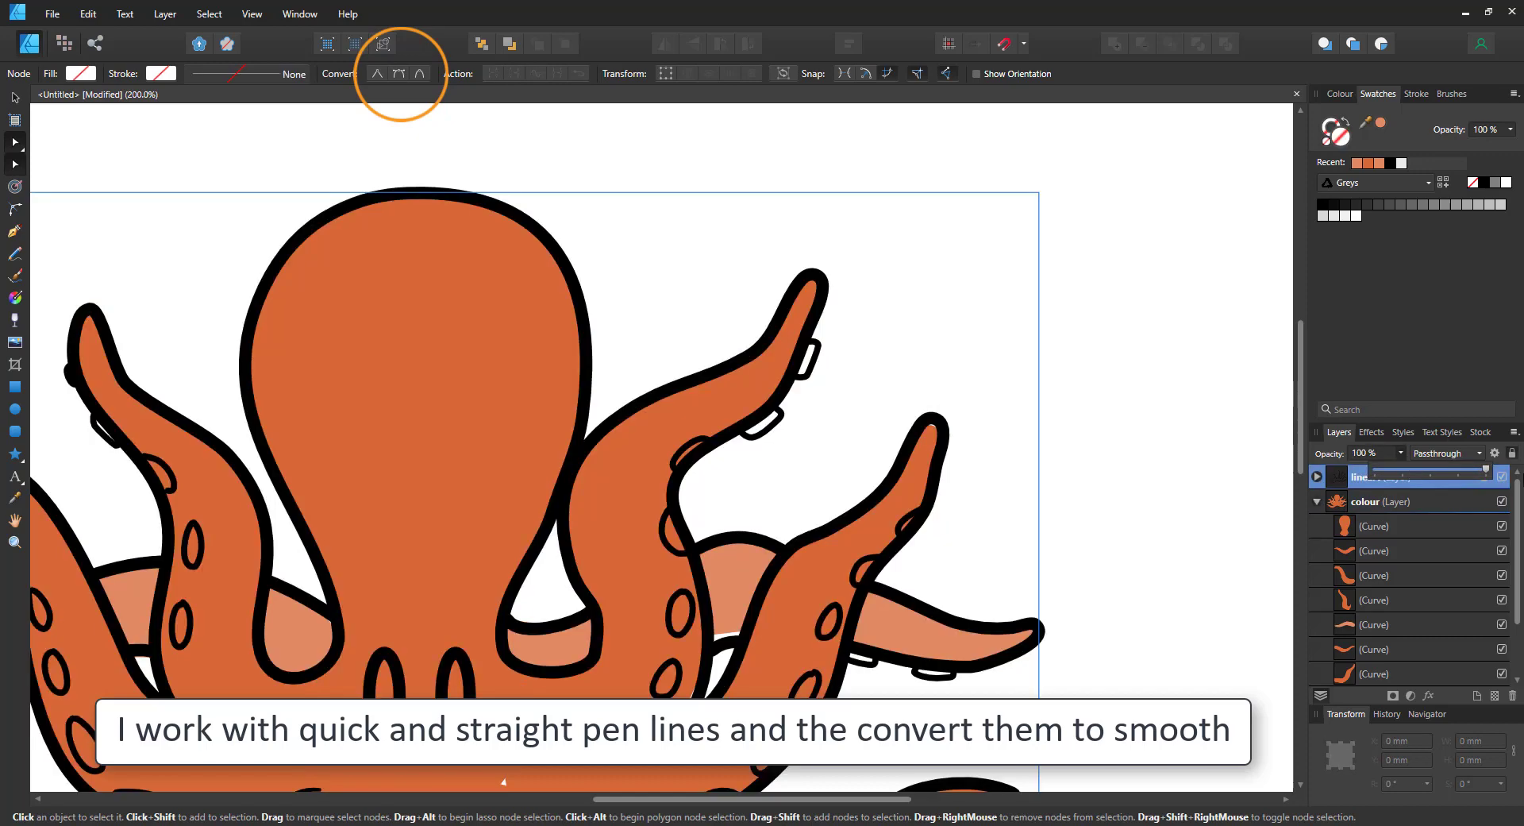
pyautogui.click(732, 597)
pyautogui.hotkey('alt', ']')
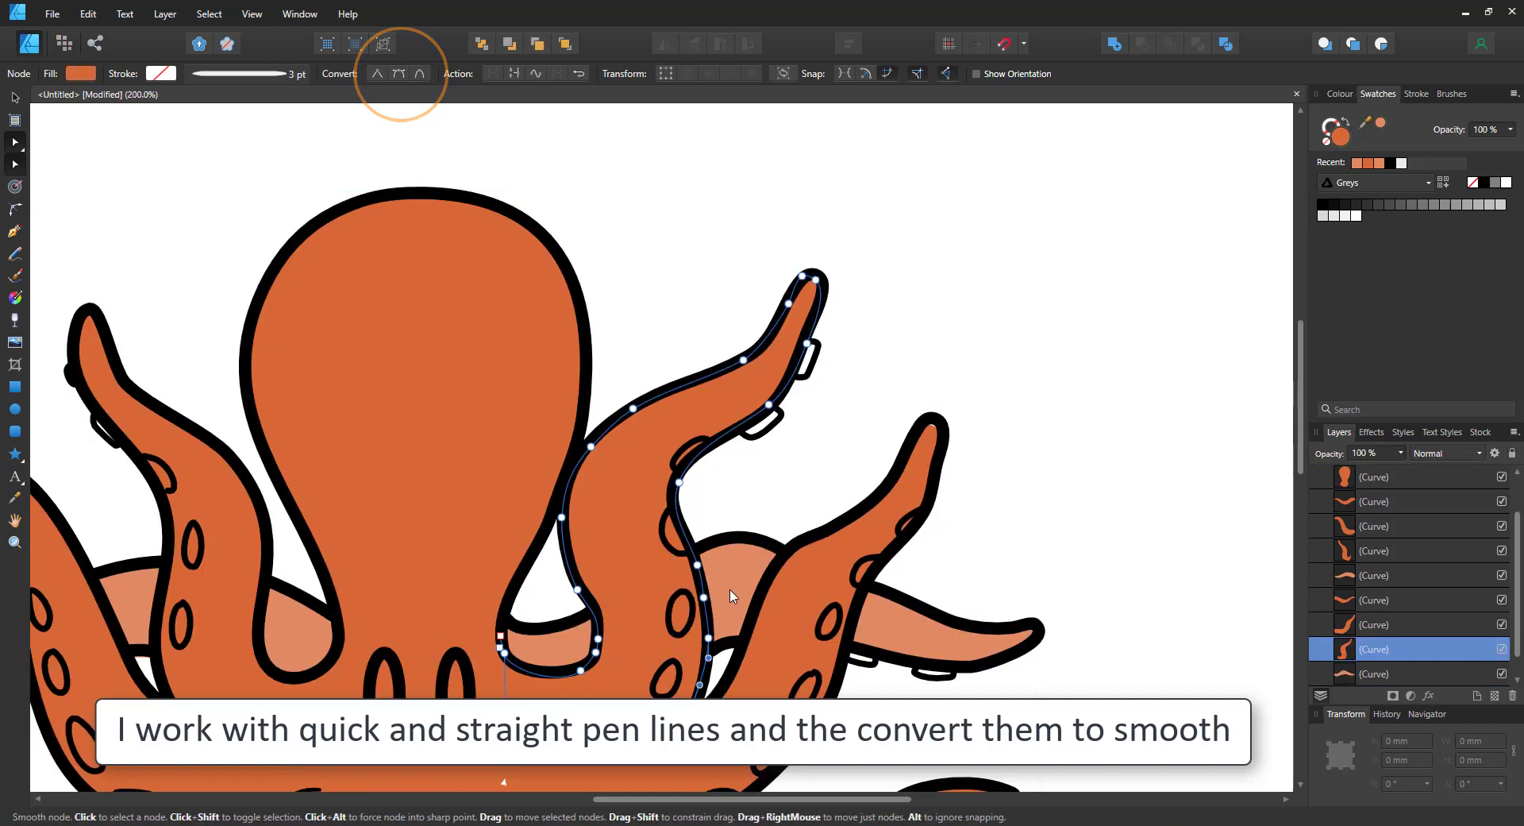
pyautogui.hotkey('alt', ']')
pyautogui.hotkey('ctrl', '0')
# Step: Apply a linear gradient to the head, running from dark reddish brown at the crown to orange near the eyes
pyautogui.click(655, 342)
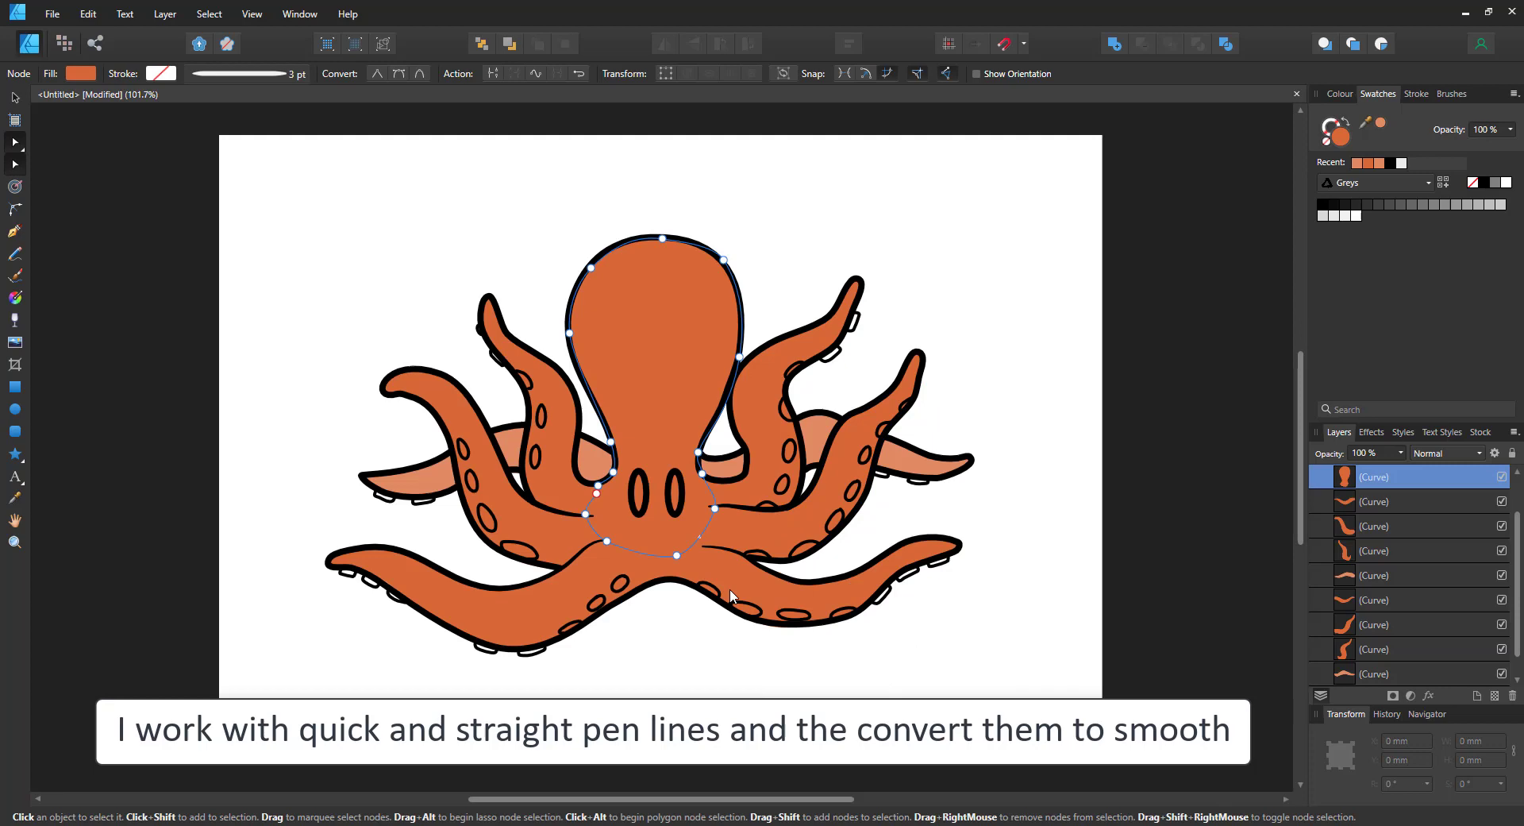
pyautogui.click(16, 299)
pyautogui.moveTo(657, 445); pyautogui.dragTo(658, 508)
# Step: Apply linear gradients along the lower right and lower left tentacles, from orange at the body to pale orange tips
pyautogui.click(763, 588)
pyautogui.moveTo(715, 577); pyautogui.dragTo(965, 569)
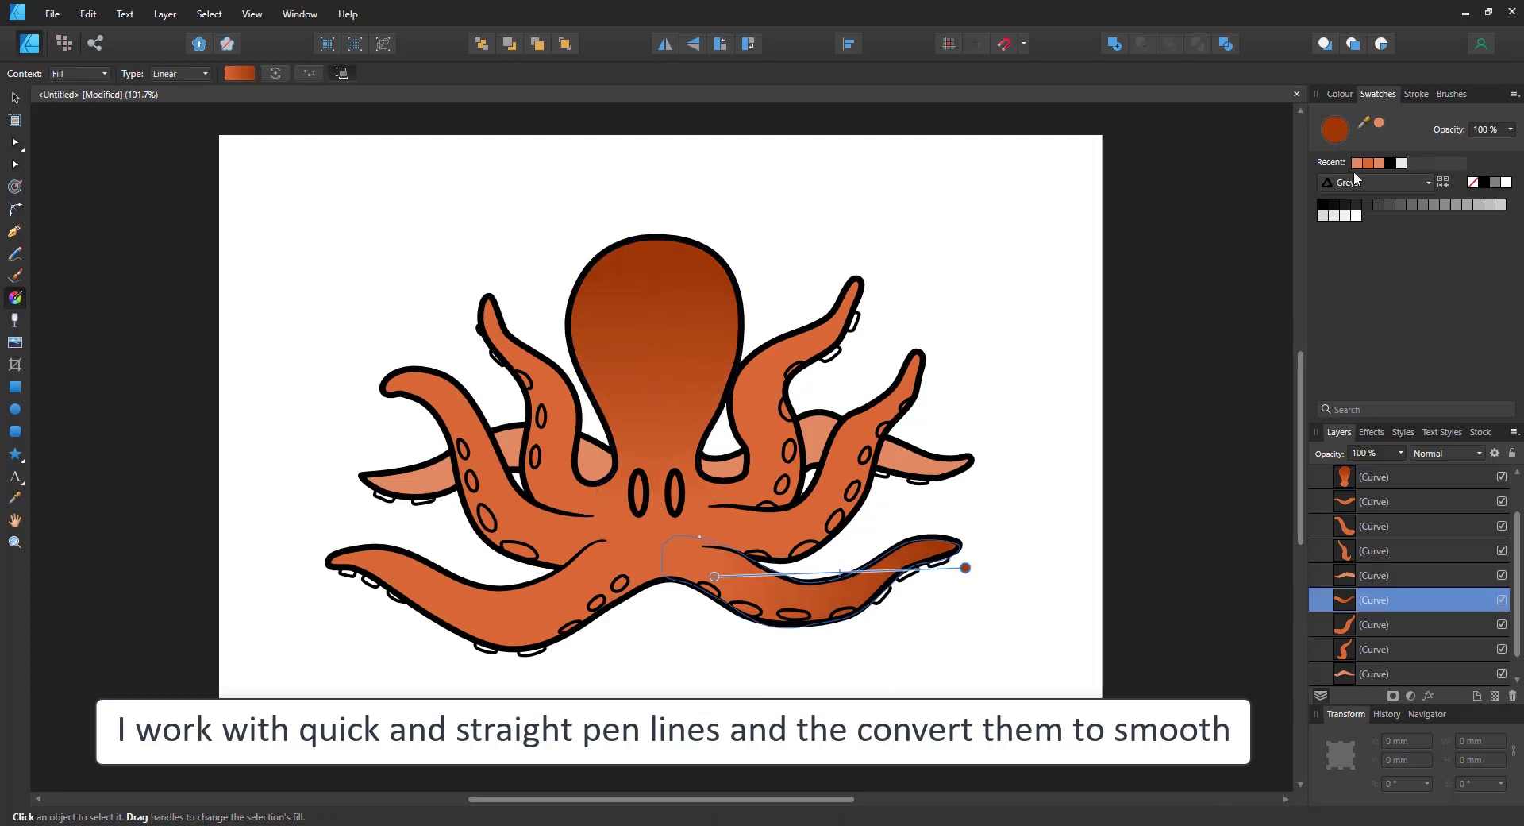
pyautogui.click(1357, 164)
pyautogui.click(1341, 94)
pyautogui.moveTo(1426, 200); pyautogui.dragTo(1456, 199)
pyautogui.click(492, 616)
pyautogui.moveTo(568, 597); pyautogui.dragTo(327, 567)
pyautogui.click(1379, 123)
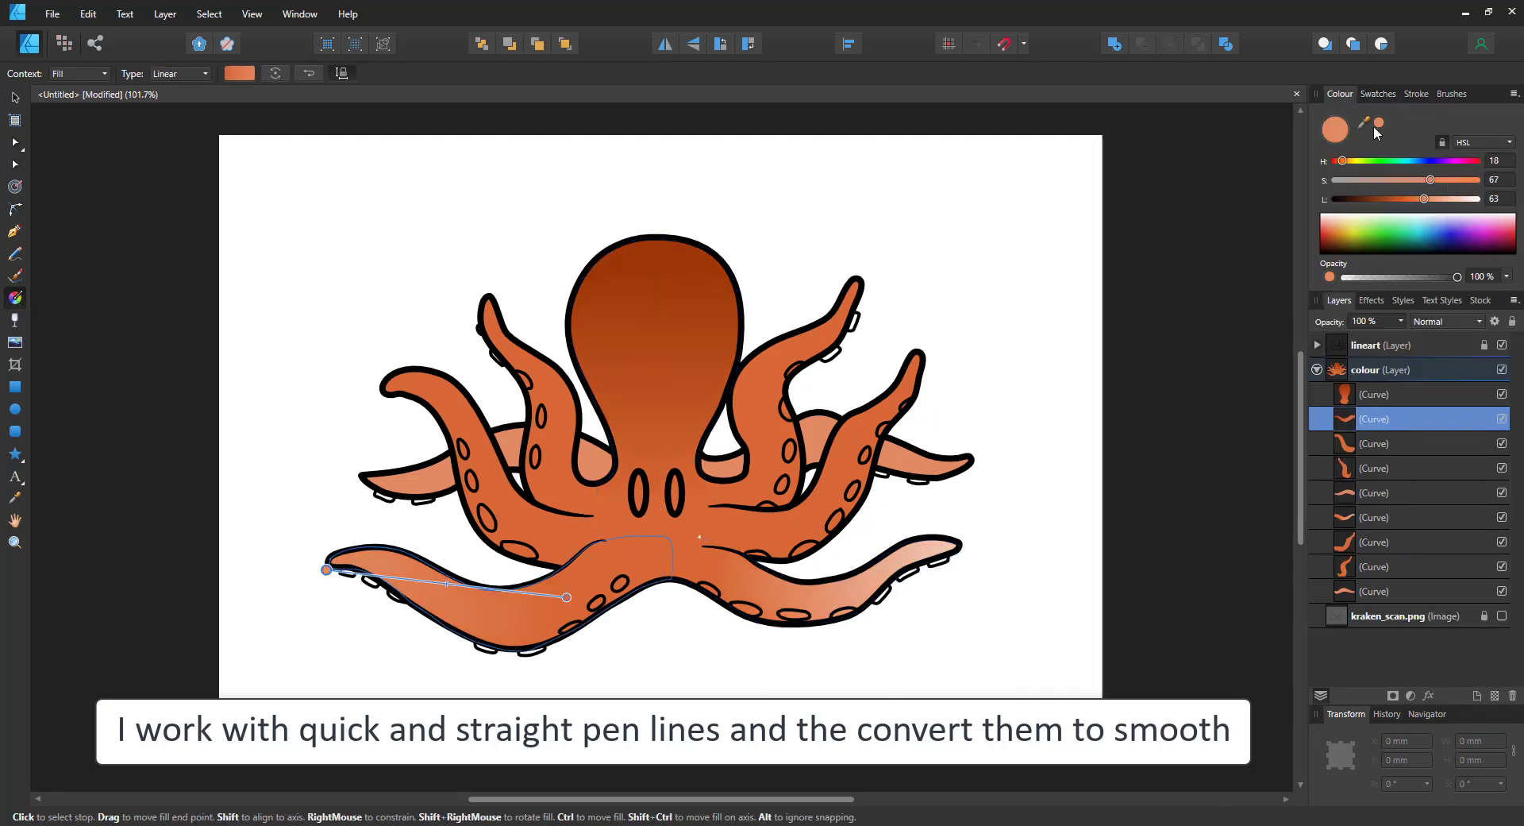
# Step: Darken the fills of the back right and back left tentacles to a brownish orange with the lightness setting
pyautogui.moveTo(1425, 199); pyautogui.dragTo(1391, 200)
pyautogui.click(913, 460)
pyautogui.click(595, 461)
# Step: Apply linear gradients along the upper right and middle right tentacles and lighten the colour stops at their tips
pyautogui.click(763, 442)
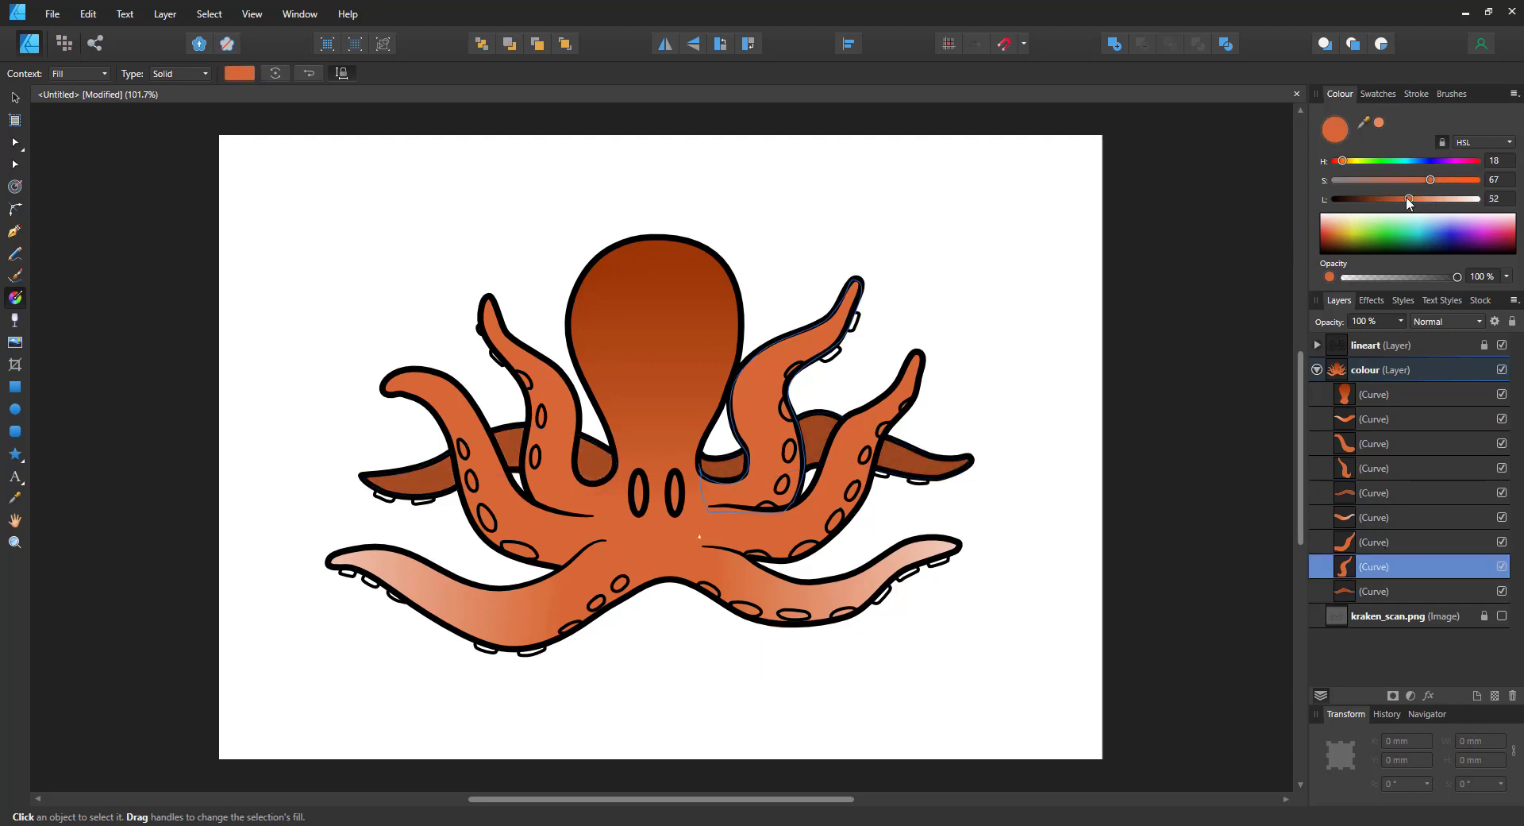
pyautogui.moveTo(763, 443); pyautogui.dragTo(836, 260)
pyautogui.moveTo(1378, 199); pyautogui.dragTo(1453, 201)
pyautogui.click(826, 509)
pyautogui.moveTo(826, 509); pyautogui.dragTo(917, 350)
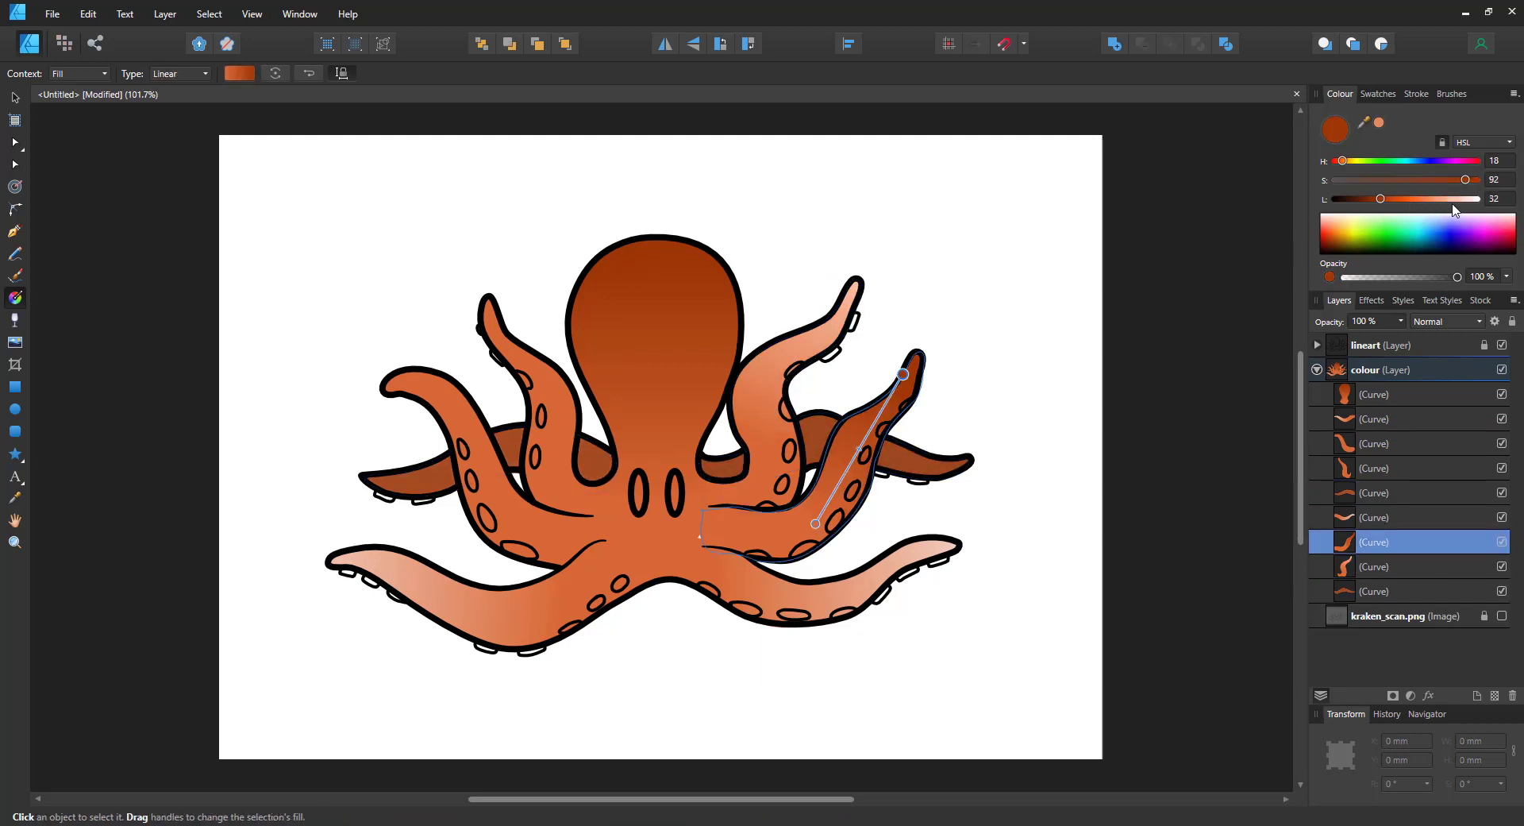
pyautogui.moveTo(1455, 200); pyautogui.dragTo(1477, 200)
# Step: Apply linear gradients along the upper left and middle left tentacles and lighten the colour stops at their tips
pyautogui.click(558, 447)
pyautogui.moveTo(559, 447); pyautogui.dragTo(477, 296)
pyautogui.moveTo(1453, 200); pyautogui.dragTo(1472, 200)
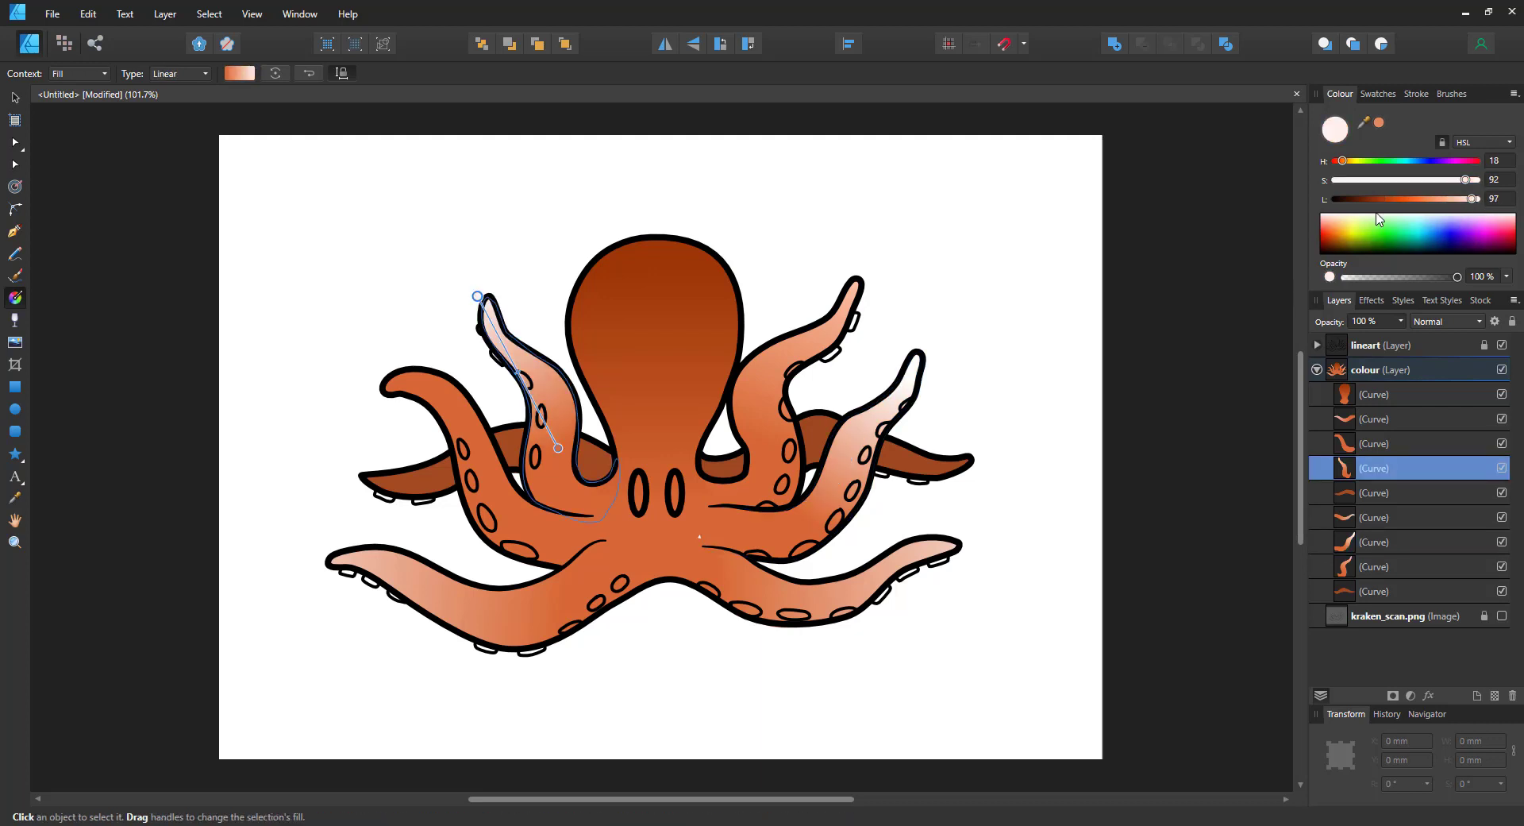
pyautogui.click(494, 485)
pyautogui.moveTo(493, 485); pyautogui.dragTo(391, 364)
pyautogui.click(1452, 200)
# Step: Apply linear gradients to the two back tentacles, from dark brownish orange to recent-colour orange at the tips
pyautogui.click(809, 444)
pyautogui.moveTo(810, 444); pyautogui.dragTo(966, 461)
pyautogui.click(1379, 93)
pyautogui.click(1418, 165)
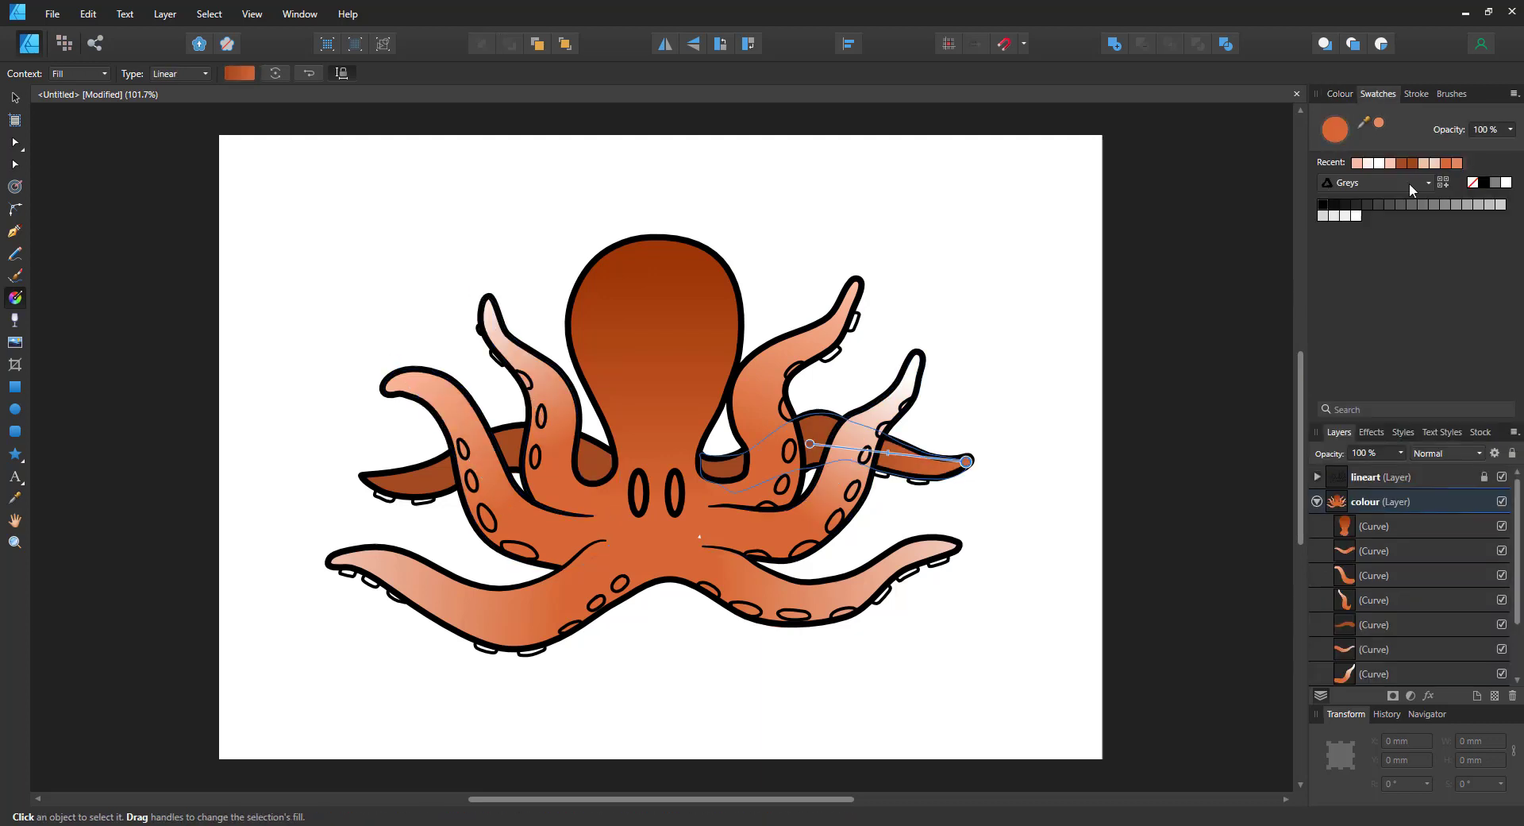
pyautogui.click(1397, 624)
pyautogui.click(1439, 163)
# Step: Add a layer named "colour detail" directly above the colour layer
pyautogui.click(1421, 501)
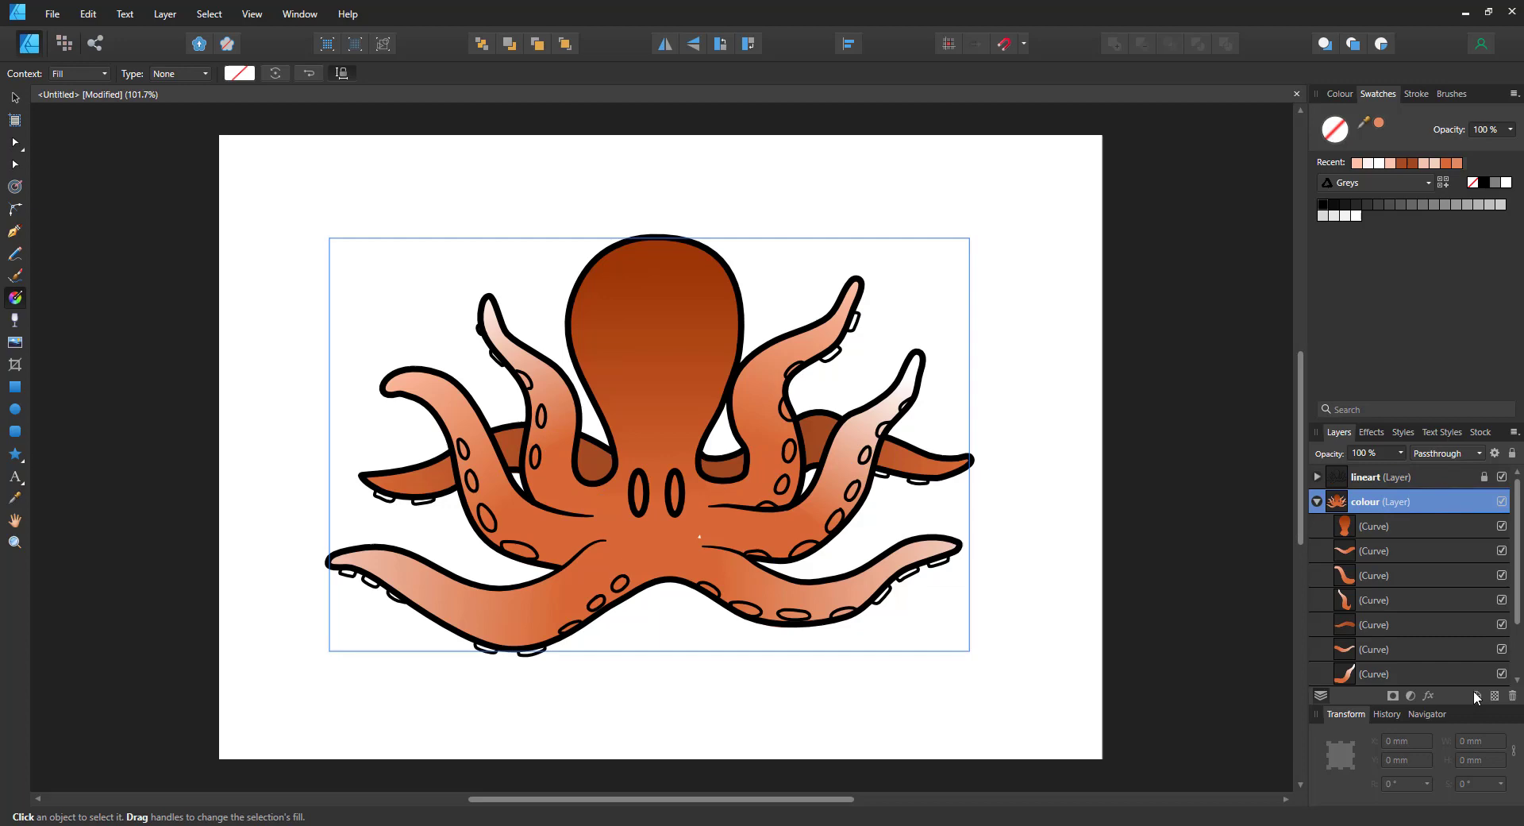
pyautogui.click(1477, 694)
pyautogui.doubleClick(1391, 499)
pyautogui.write('colour detail')
pyautogui.press('Return')
# Step: Draw freehand shapes inside the suckers of the upper right tentacle and fill them with the recent pale pink
pyautogui.hotkey('ctrl', '+')
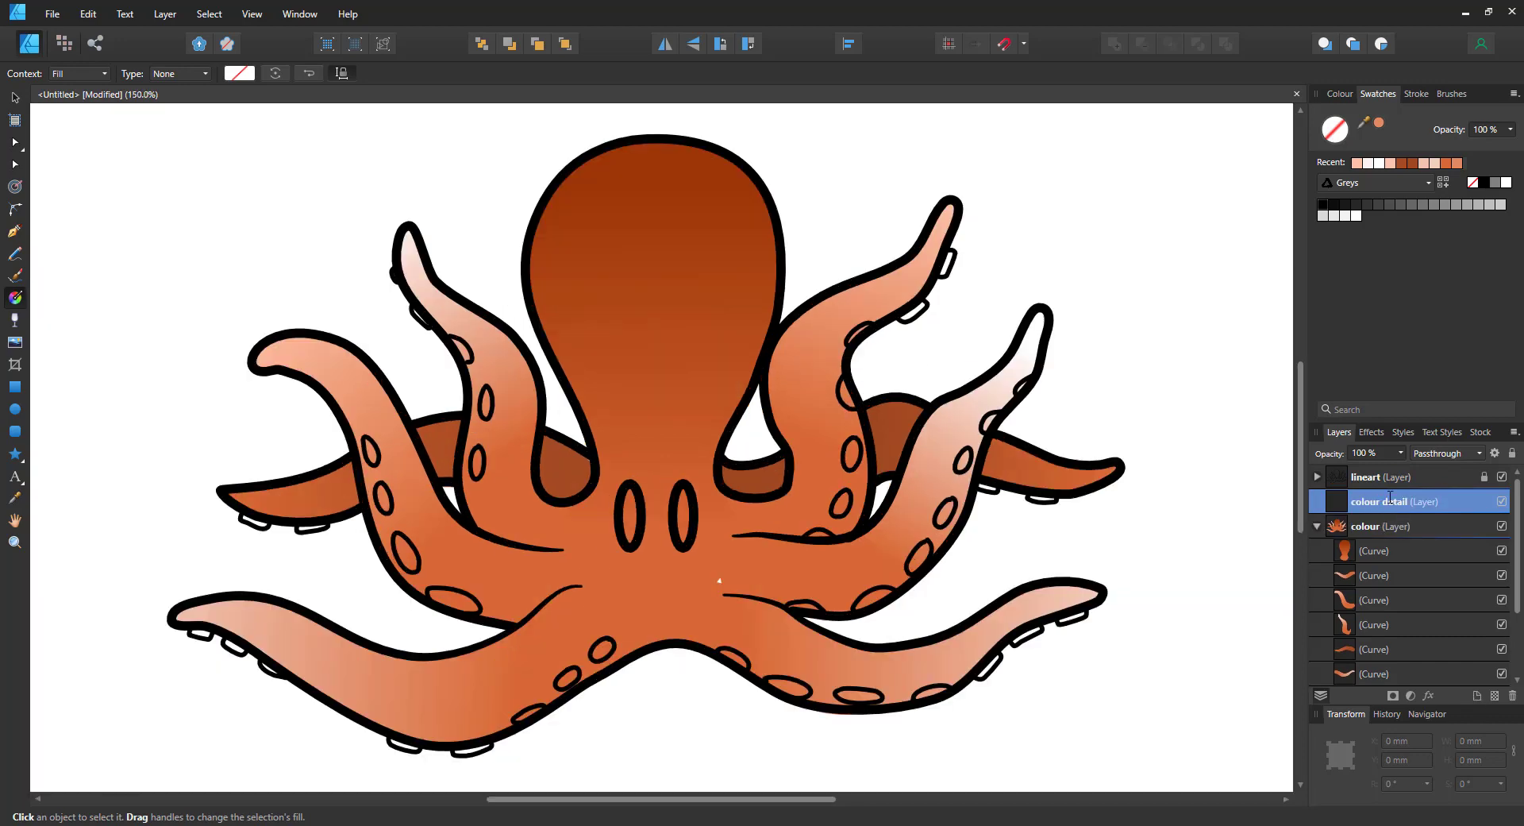
pyautogui.hotkey('ctrl', '+')
pyautogui.press('n')
pyautogui.scroll(-2, 1299, 492)
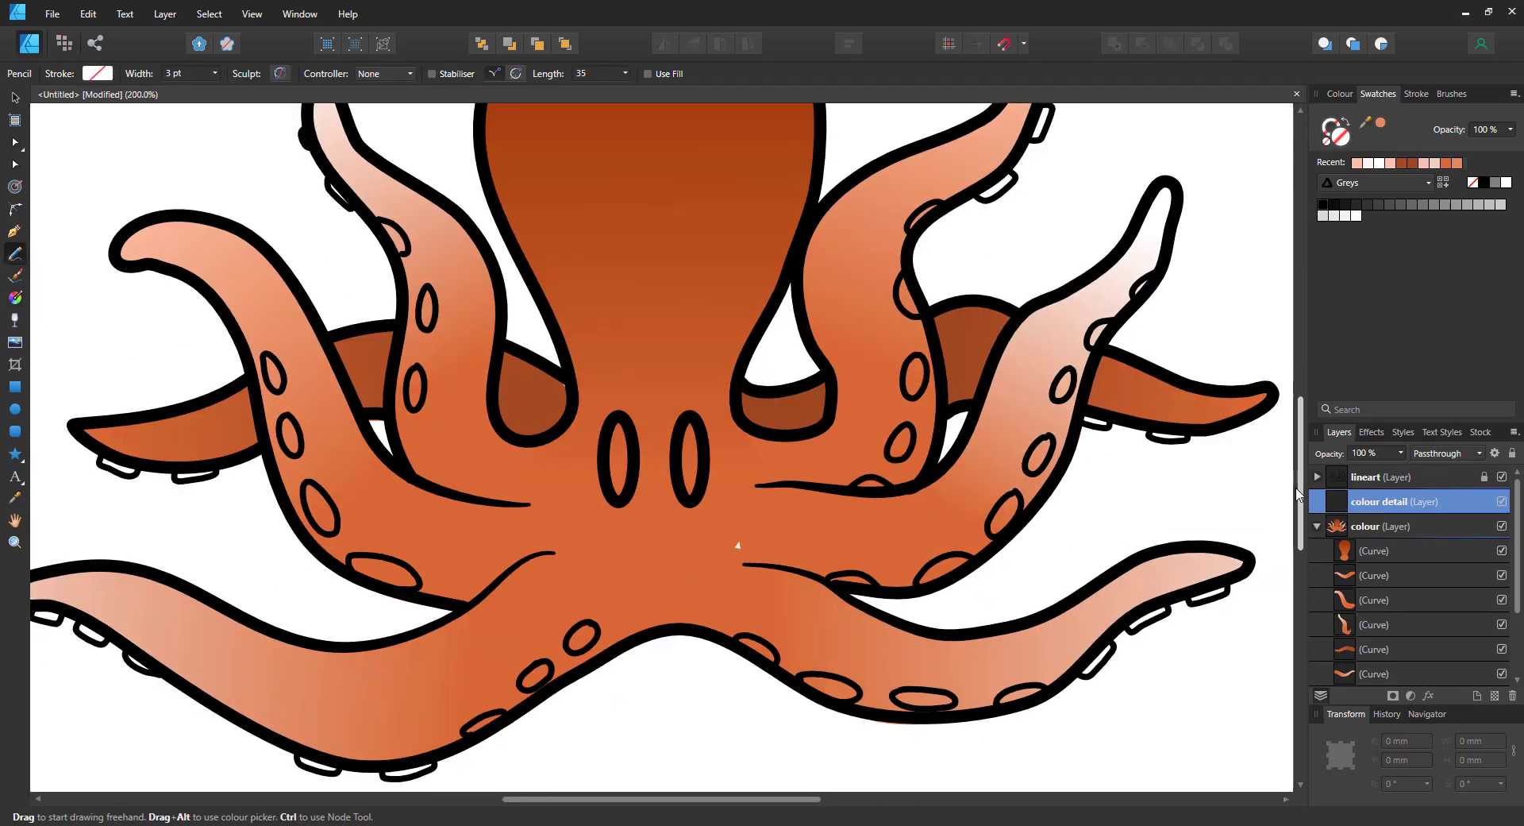
pyautogui.moveTo(848, 492); pyautogui.dragTo(851, 491)
pyautogui.click(1367, 163)
pyautogui.moveTo(908, 426); pyautogui.dragTo(911, 430)
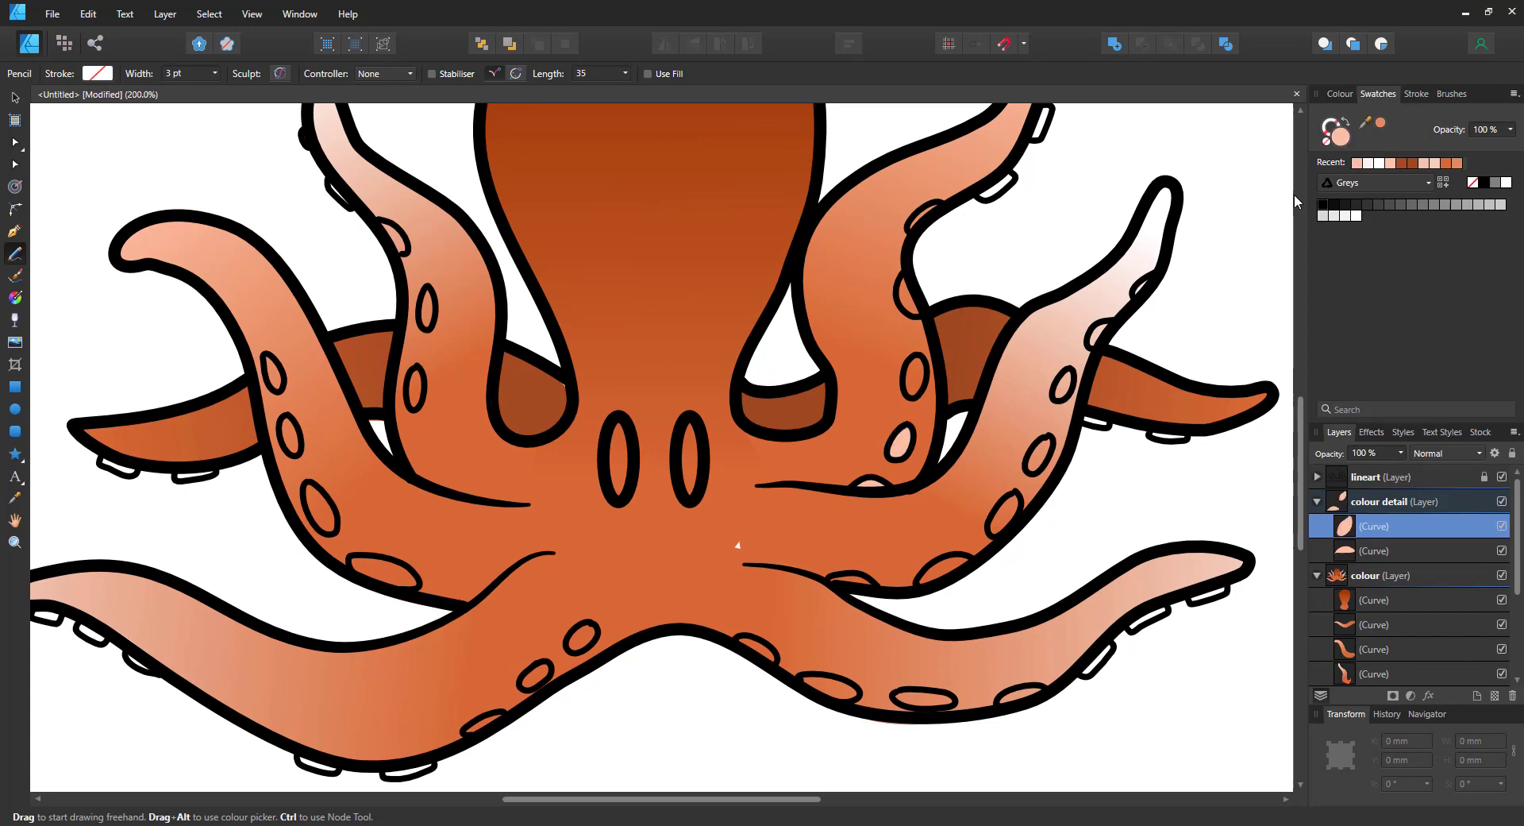
pyautogui.moveTo(916, 357); pyautogui.dragTo(918, 358)
pyautogui.click(1357, 164)
# Step: Draw freehand shapes inside the suckers of the middle right tentacle and fill them from the recent colours
pyautogui.hotkey('ctrl', '+')
pyautogui.hotkey('ctrl', '+')
pyautogui.moveTo(1299, 426); pyautogui.dragTo(1300, 364)
pyautogui.moveTo(1146, 479); pyautogui.dragTo(1148, 481)
pyautogui.click(1356, 164)
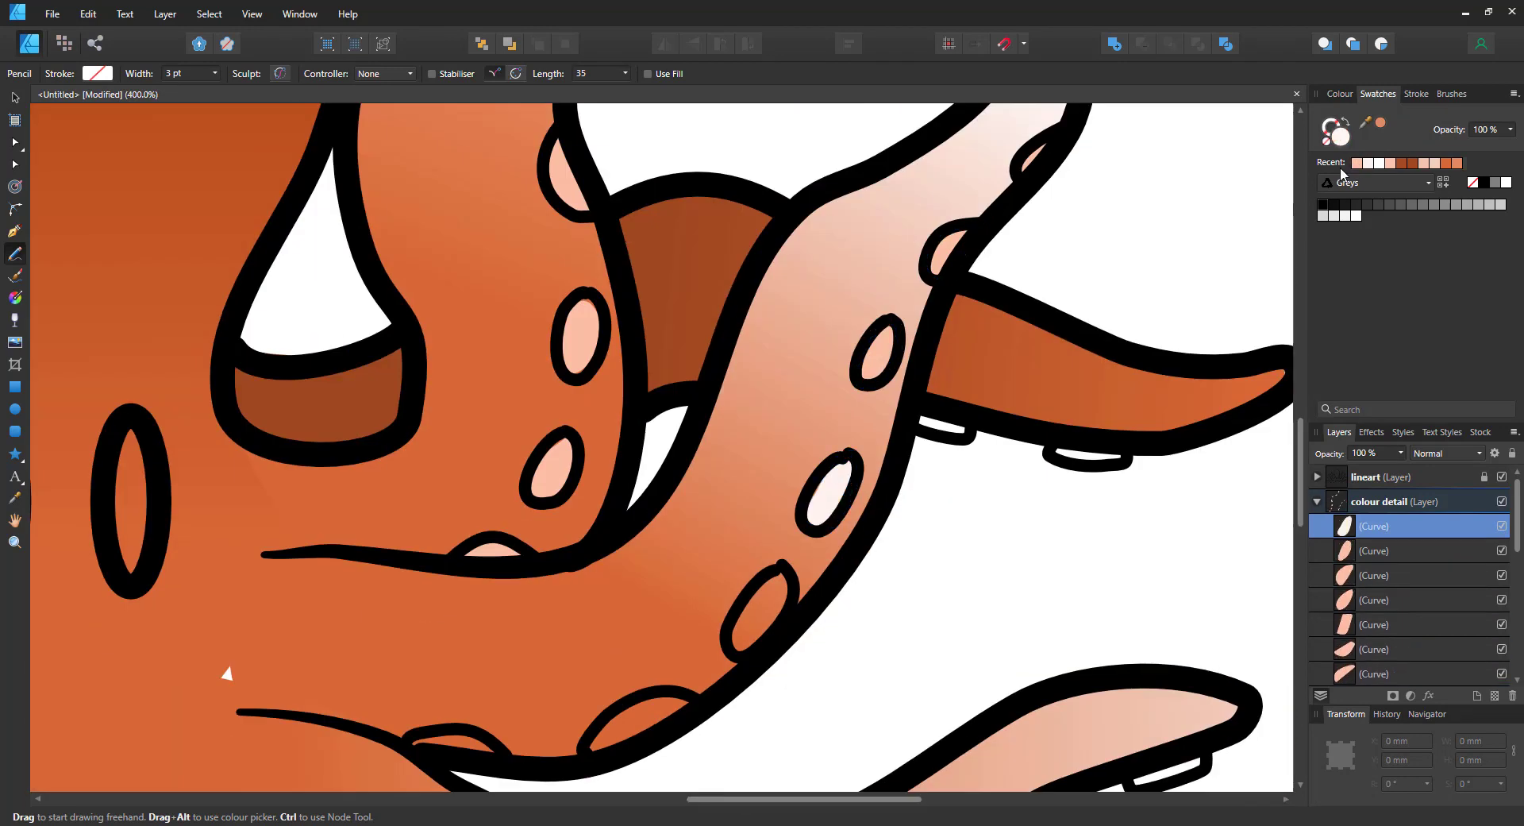
pyautogui.moveTo(782, 570); pyautogui.dragTo(784, 573)
pyautogui.click(1357, 163)
pyautogui.moveTo(586, 751); pyautogui.dragTo(589, 753)
pyautogui.click(1357, 164)
pyautogui.moveTo(408, 743); pyautogui.dragTo(411, 745)
# Step: Fill in the back right tentacle's sucker with pale pink and recolour the near-white sucker on the middle right tentacle to match
pyautogui.moveTo(1059, 439); pyautogui.dragTo(1063, 442)
pyautogui.click(1357, 163)
pyautogui.click(16, 143)
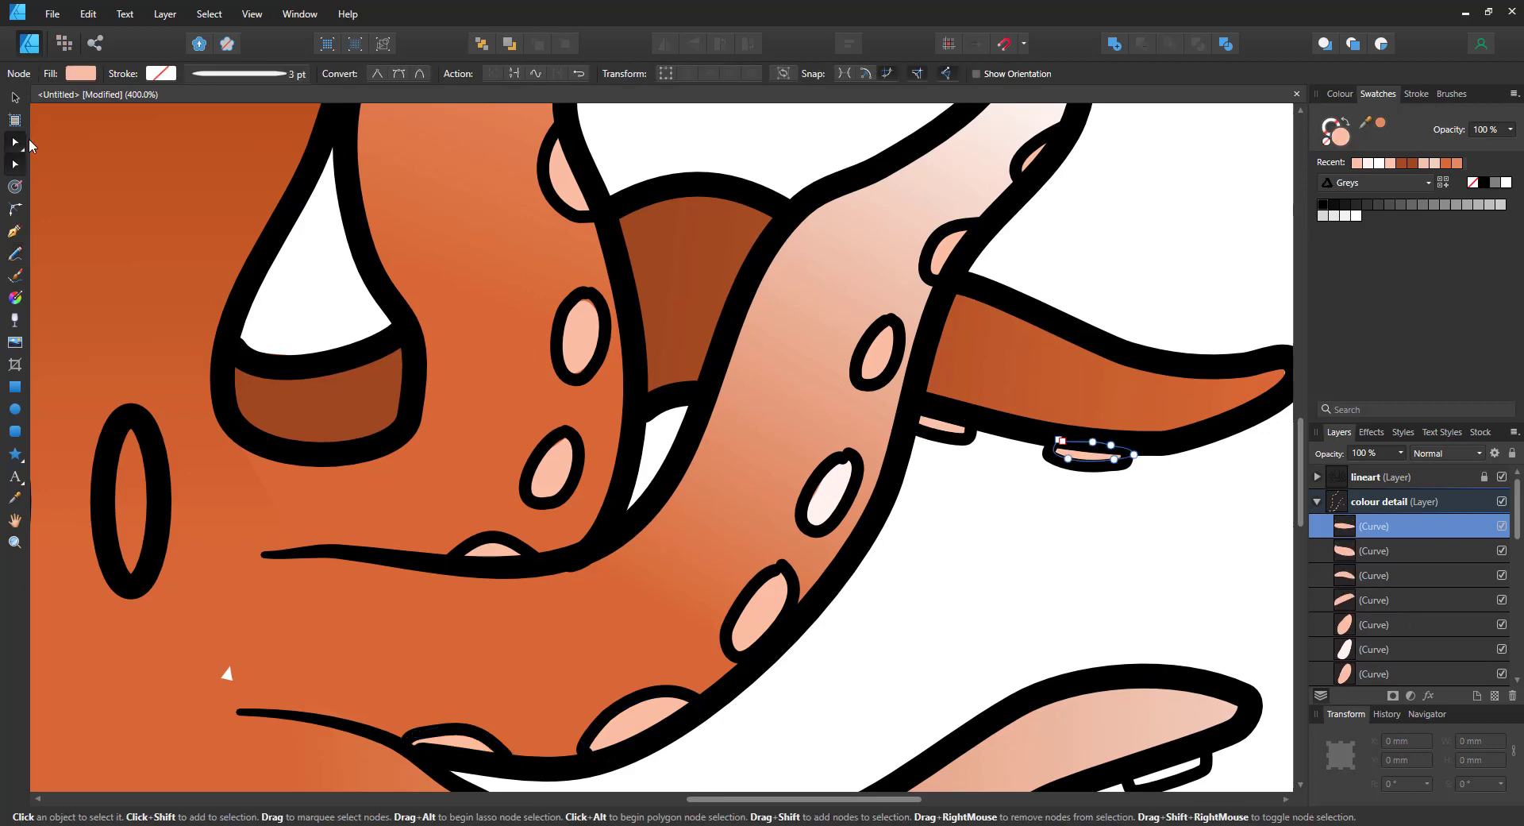
pyautogui.click(830, 493)
pyautogui.click(1357, 163)
# Step: Draw pale pink shapes inside the suckers along the lower right tentacle
pyautogui.scroll(-3, 829, 494)
pyautogui.click(15, 254)
pyautogui.moveTo(1131, 530); pyautogui.dragTo(1134, 533)
pyautogui.moveTo(746, 740); pyautogui.dragTo(750, 741)
pyautogui.click(1357, 163)
pyautogui.moveTo(541, 718); pyautogui.dragTo(551, 717)
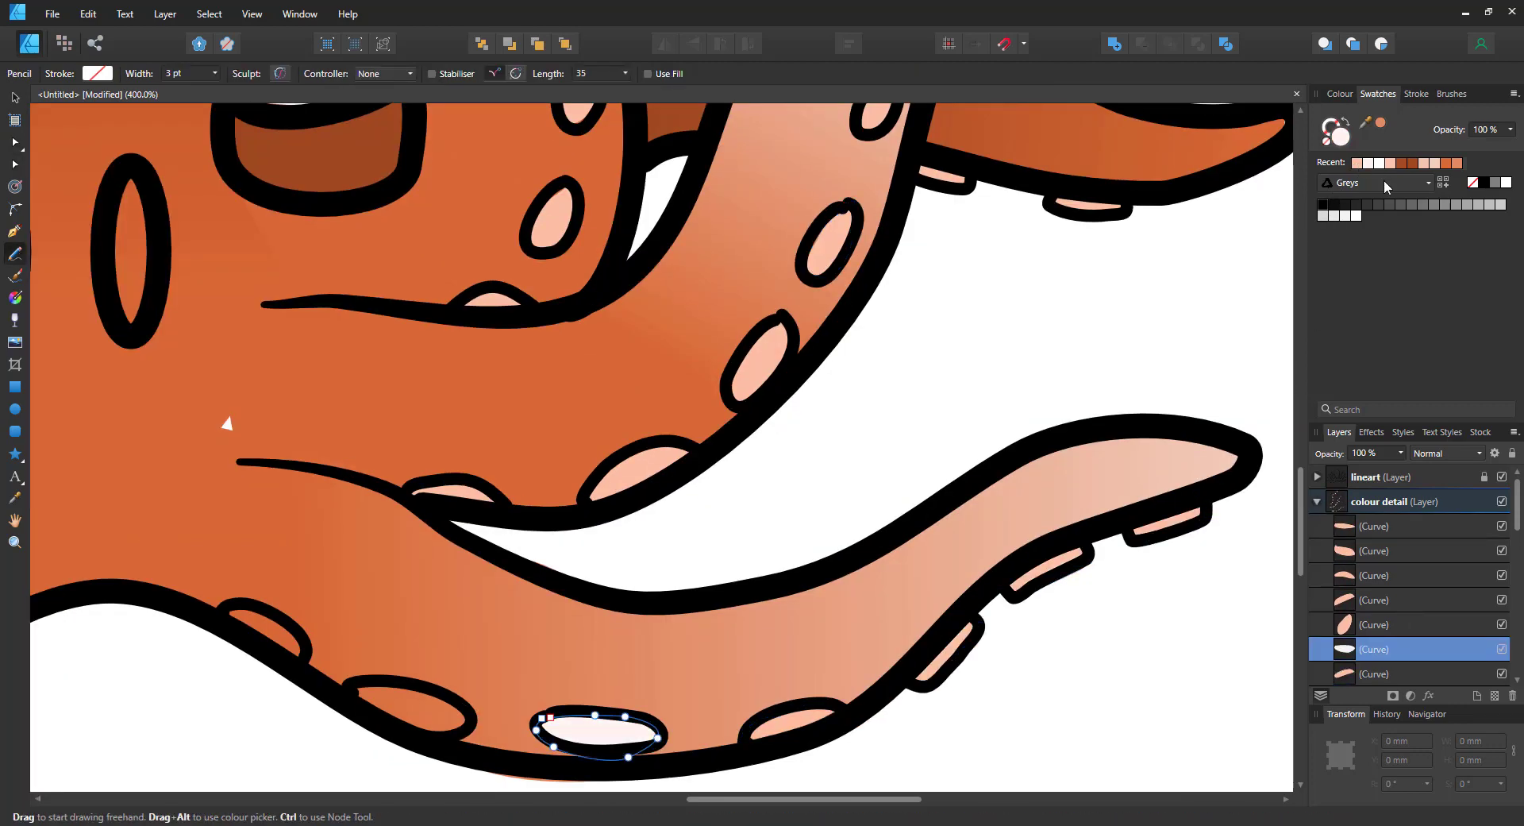
pyautogui.moveTo(354, 699); pyautogui.dragTo(469, 719)
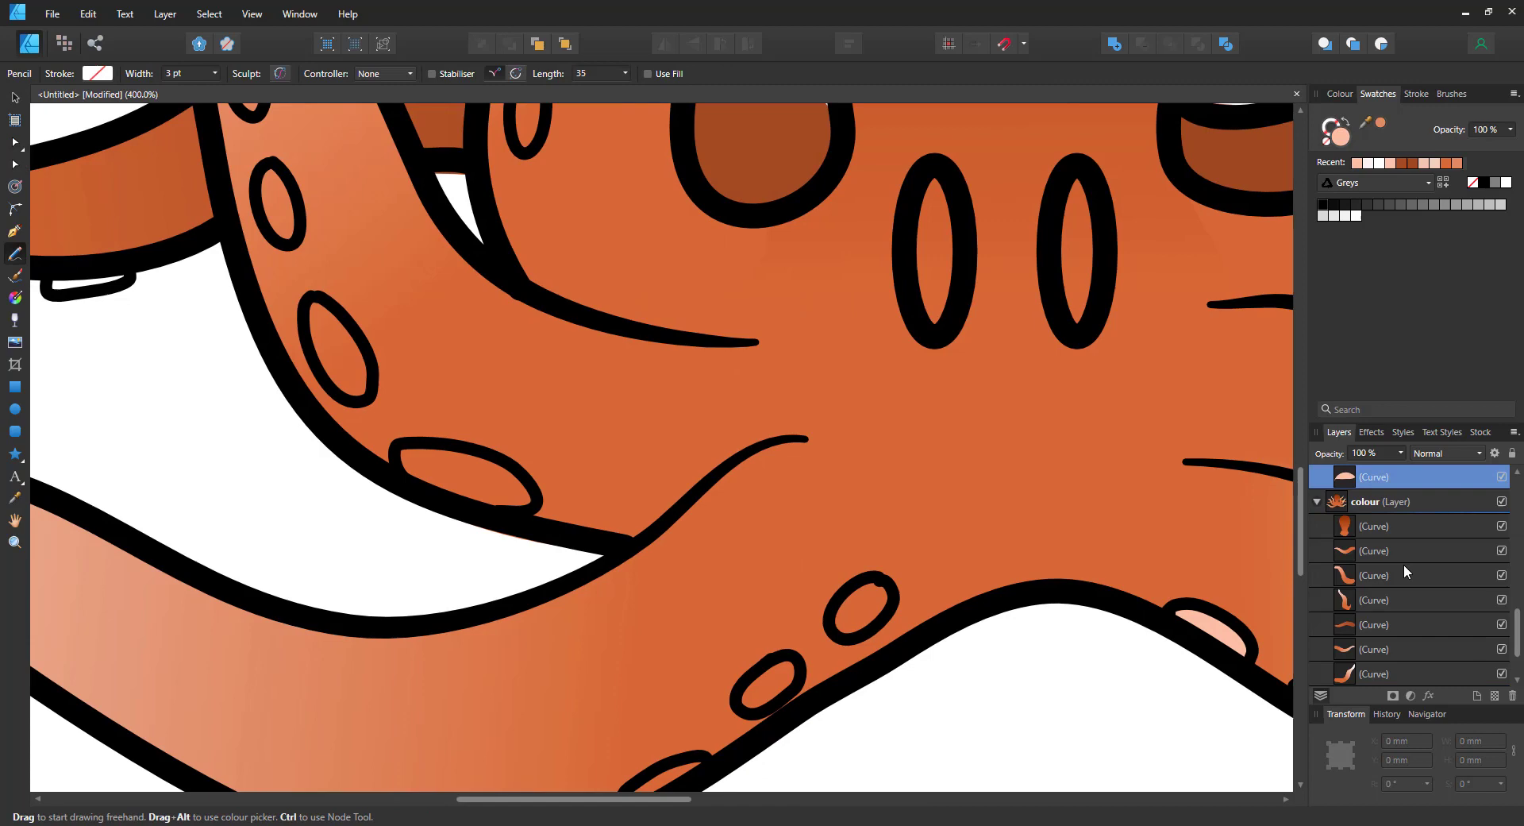
# Step: Draw pale pink shapes inside the suckers along the lower left tentacle
pyautogui.moveTo(826, 393); pyautogui.dragTo(886, 365)
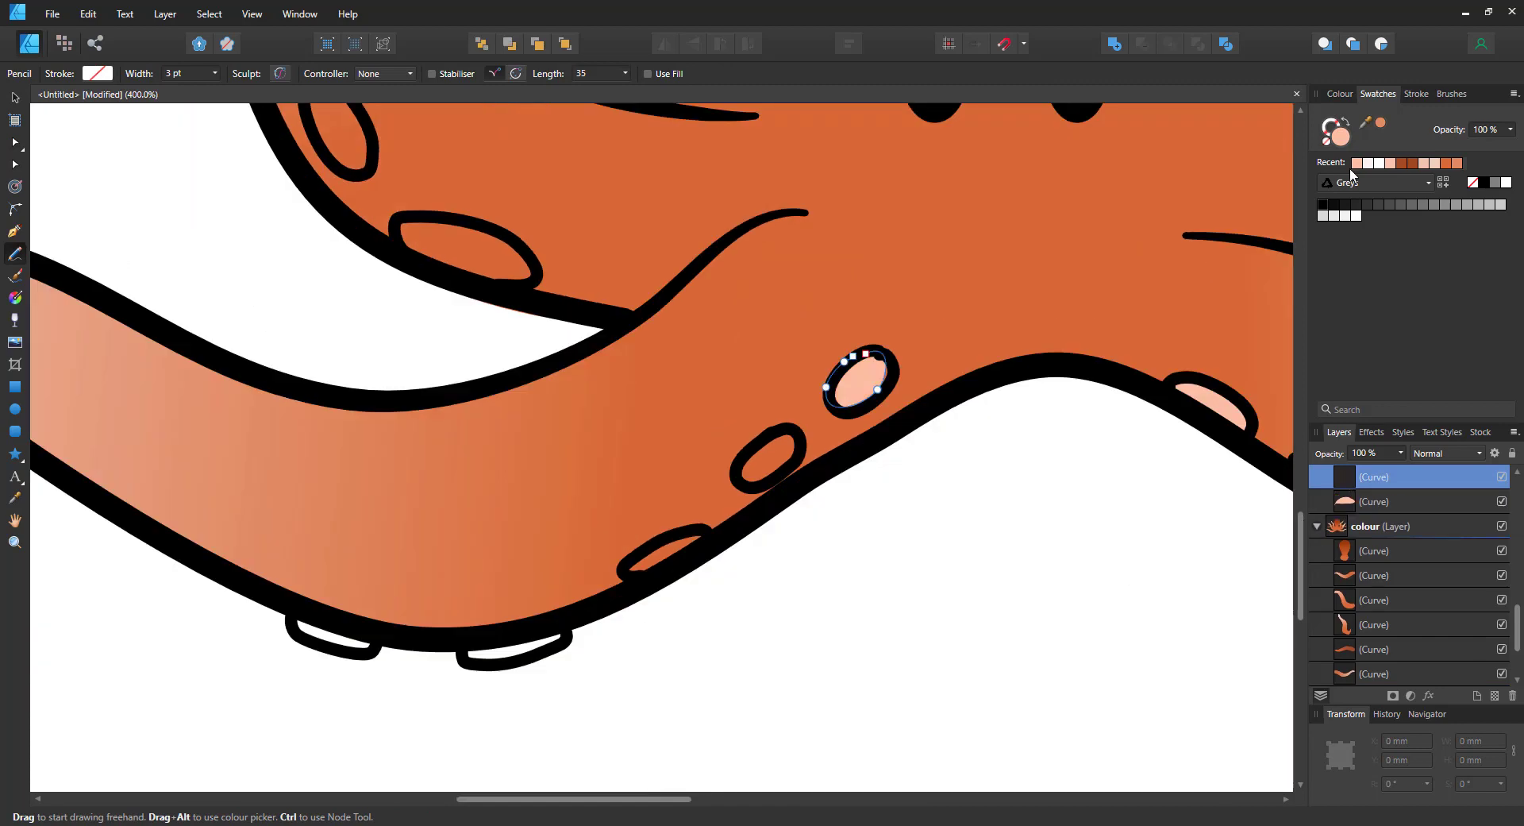
pyautogui.moveTo(738, 476); pyautogui.dragTo(804, 432)
pyautogui.moveTo(620, 575); pyautogui.dragTo(703, 532)
pyautogui.moveTo(464, 663); pyautogui.dragTo(564, 632)
pyautogui.moveTo(292, 643); pyautogui.dragTo(375, 611)
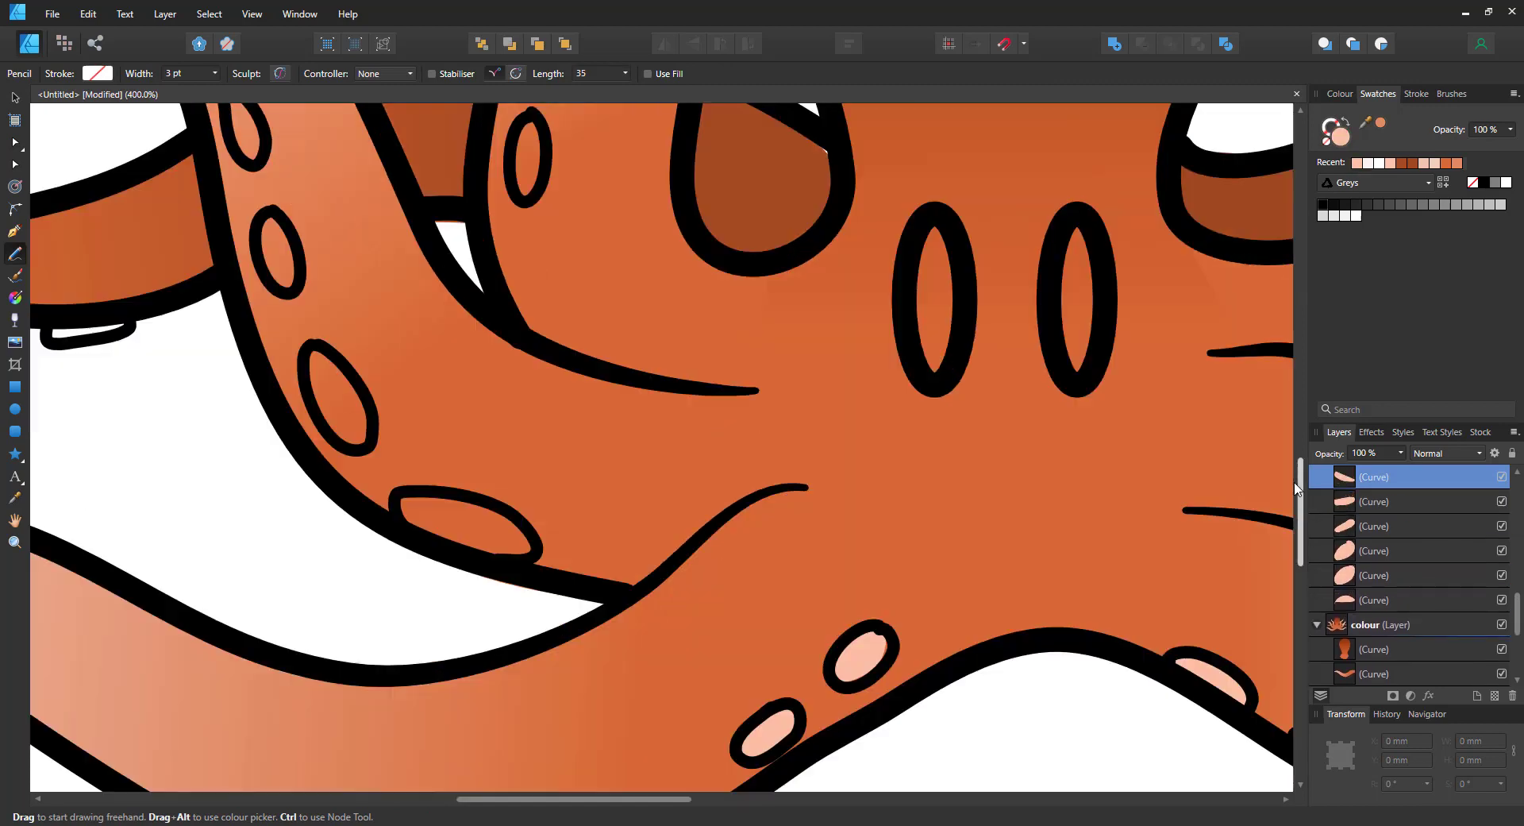
# Step: Draw pale pink shapes inside the suckers of the middle left tentacle and the lowest sucker of the upper left tentacle
pyautogui.moveTo(397, 496); pyautogui.dragTo(400, 500)
pyautogui.click(1357, 164)
pyautogui.moveTo(529, 116); pyautogui.dragTo(531, 119)
pyautogui.moveTo(312, 347); pyautogui.dragTo(315, 348)
pyautogui.scroll(3, 342, 397)
pyautogui.moveTo(272, 482); pyautogui.dragTo(275, 483)
pyautogui.moveTo(228, 359); pyautogui.dragTo(231, 361)
pyautogui.click(1357, 164)
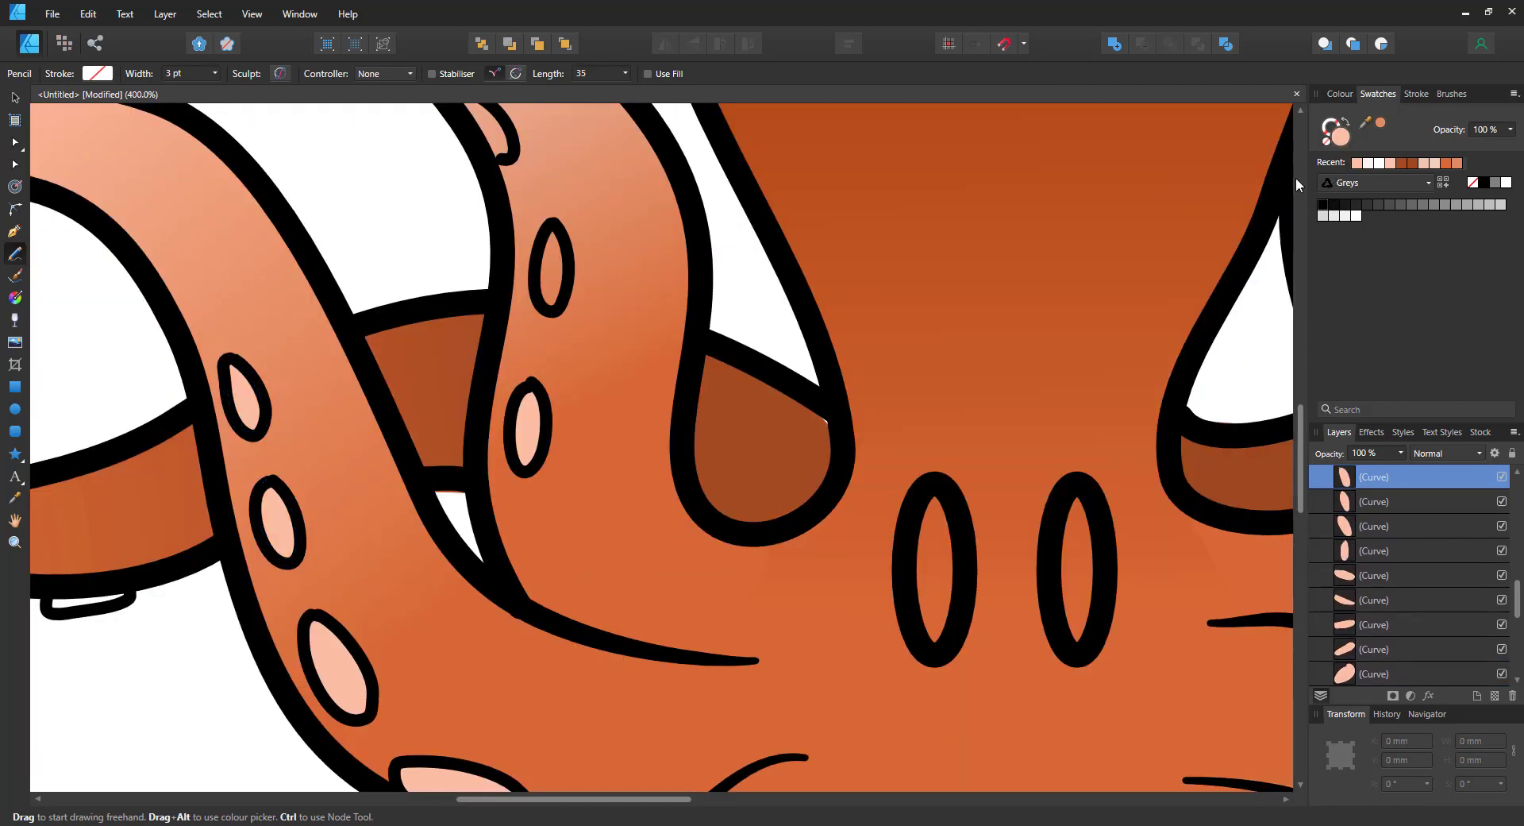
# Step: Draw pale pink shapes inside the remaining suckers of the upper left tentacle and those of the back left tentacle
pyautogui.moveTo(553, 226); pyautogui.dragTo(551, 229)
pyautogui.click(1357, 163)
pyautogui.moveTo(1301, 476); pyautogui.dragTo(1300, 436)
pyautogui.click(1357, 163)
pyautogui.moveTo(354, 213); pyautogui.dragTo(359, 211)
pyautogui.click(1357, 164)
pyautogui.moveTo(573, 799); pyautogui.dragTo(428, 800)
pyautogui.moveTo(648, 498); pyautogui.dragTo(672, 496)
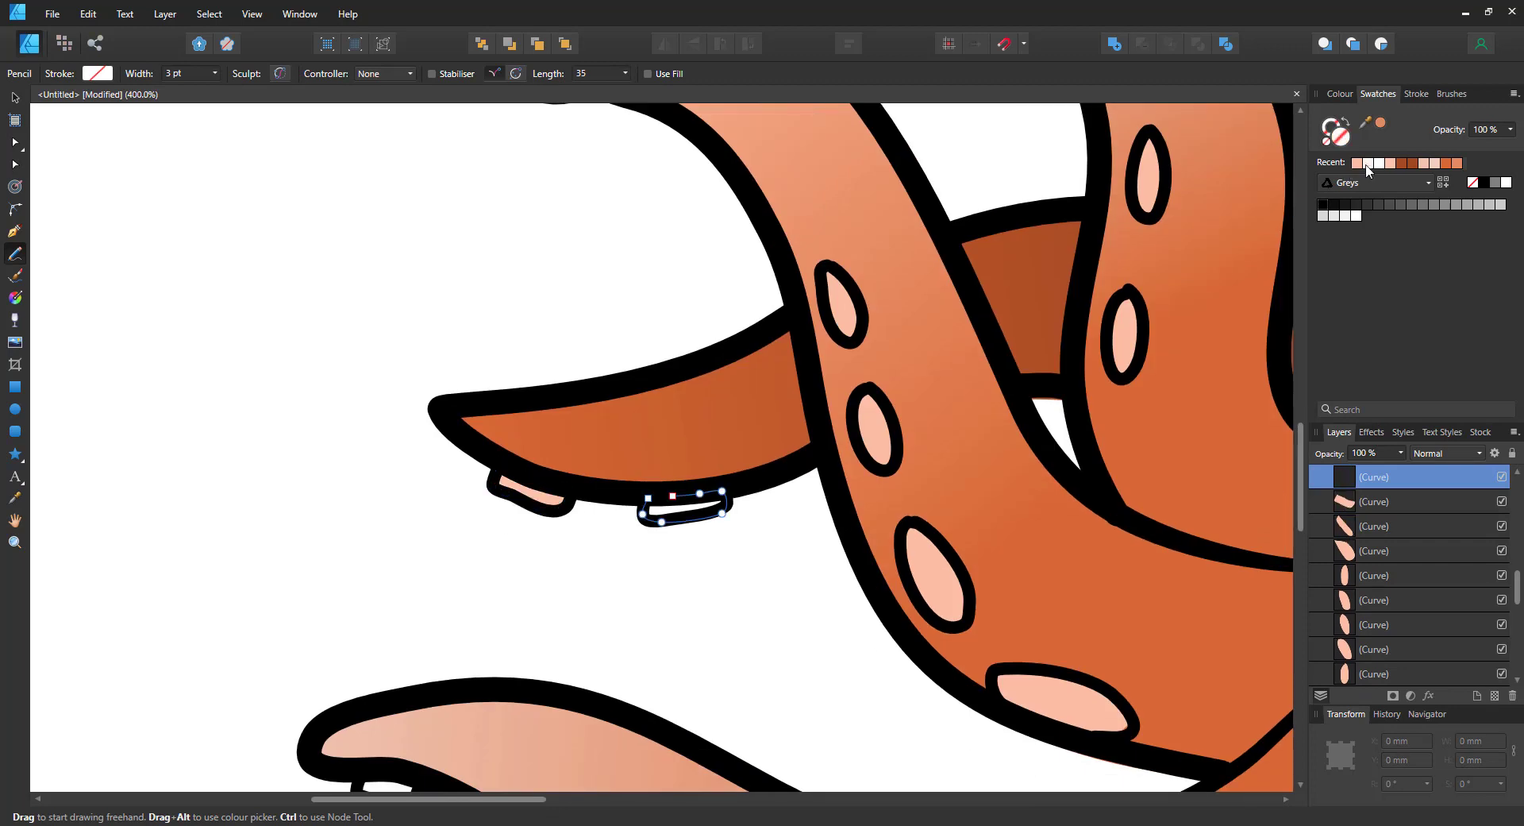
pyautogui.click(1357, 163)
# Step: Collapse the colour detail layer and add a layer named "shading" directly above it
pyautogui.hotkey('ctrl', '0')
pyautogui.scroll(10, 1428, 525)
pyautogui.click(1317, 501)
pyautogui.click(1410, 503)
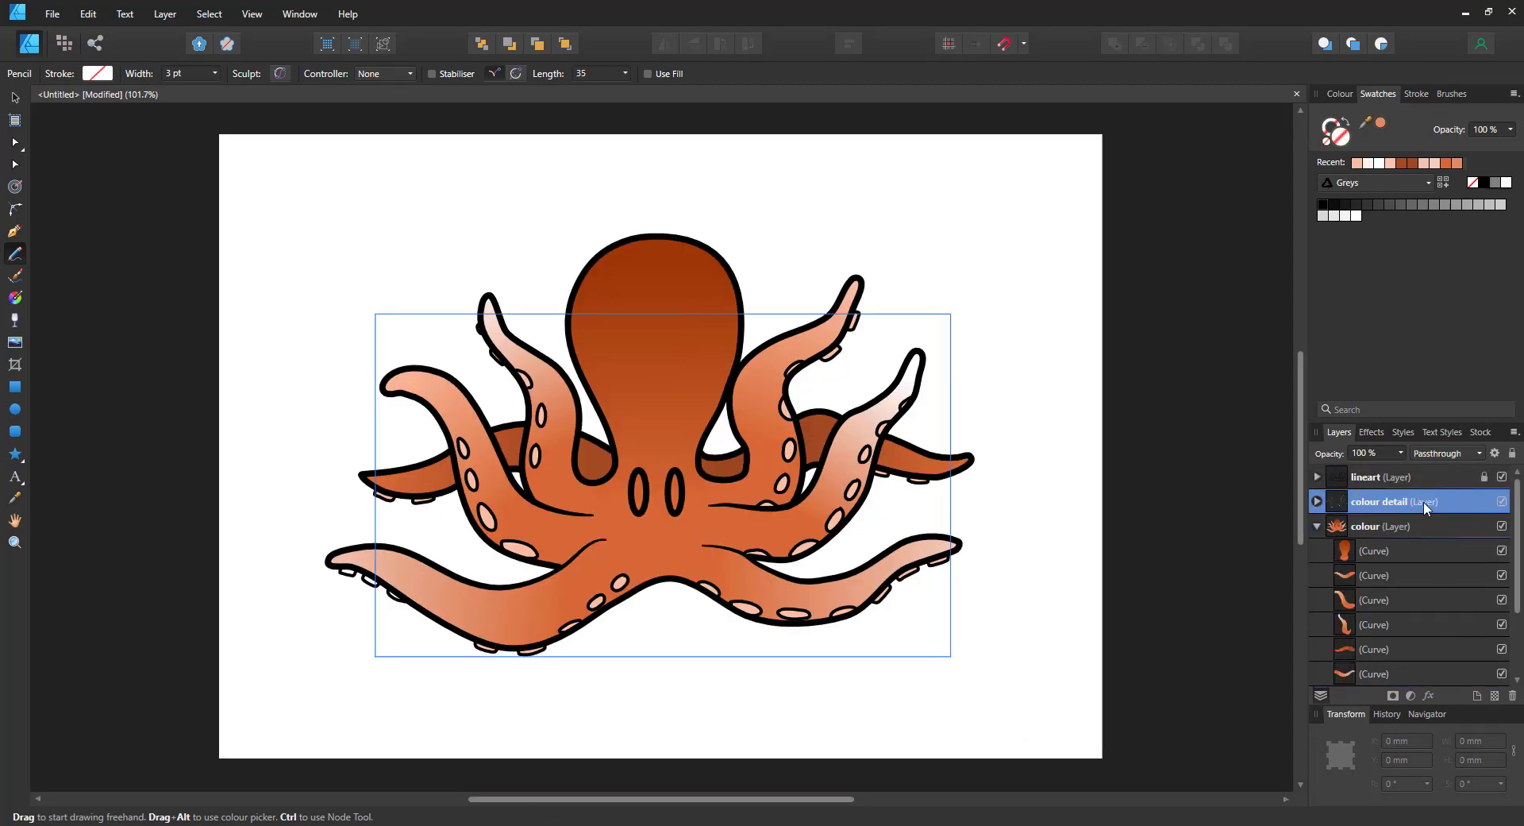
pyautogui.click(1477, 696)
pyautogui.doubleClick(1385, 503)
pyautogui.write('shading')
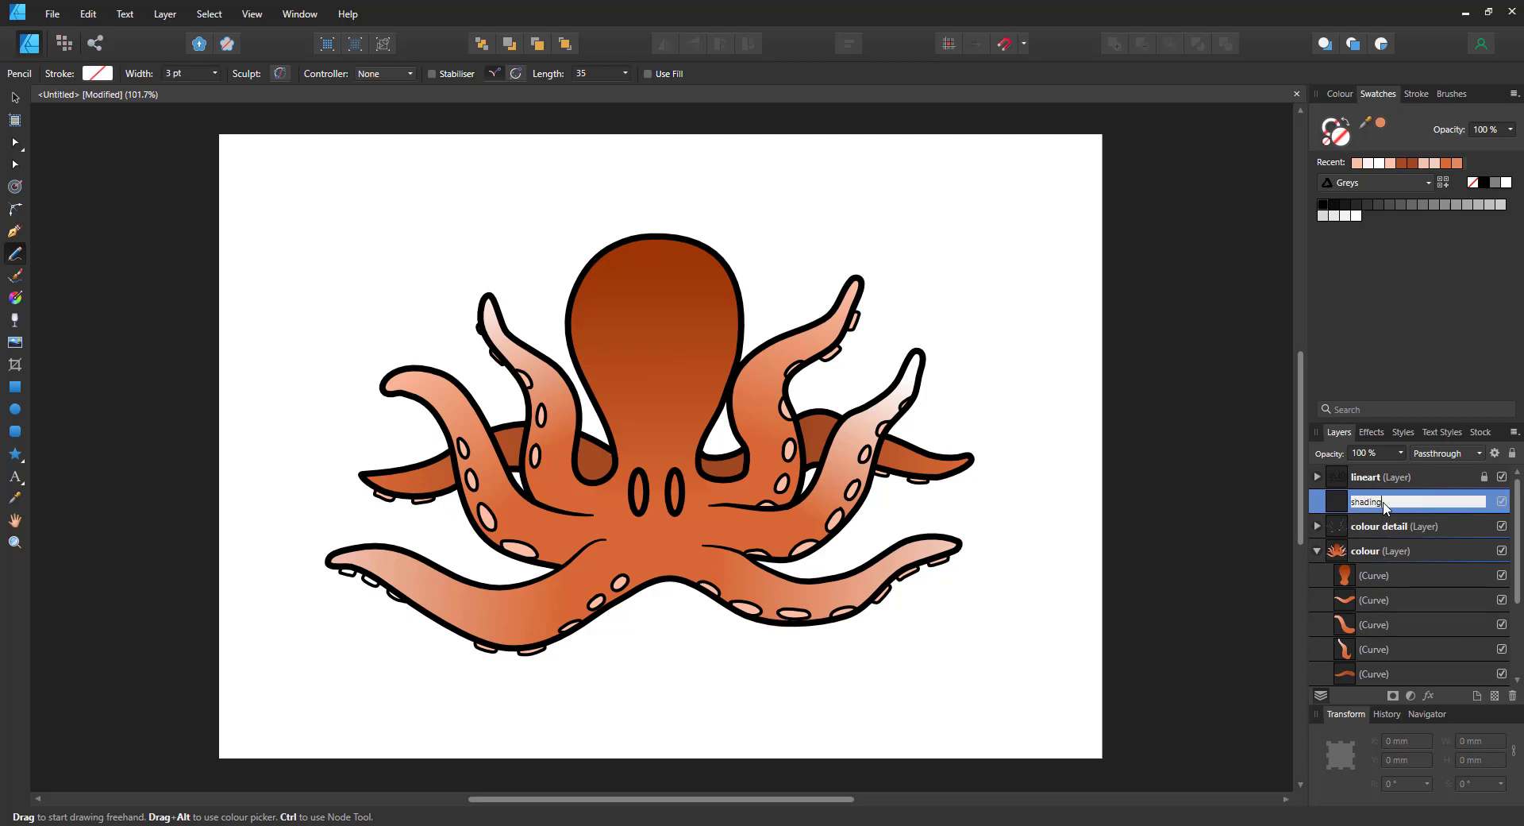
pyautogui.press('Return')
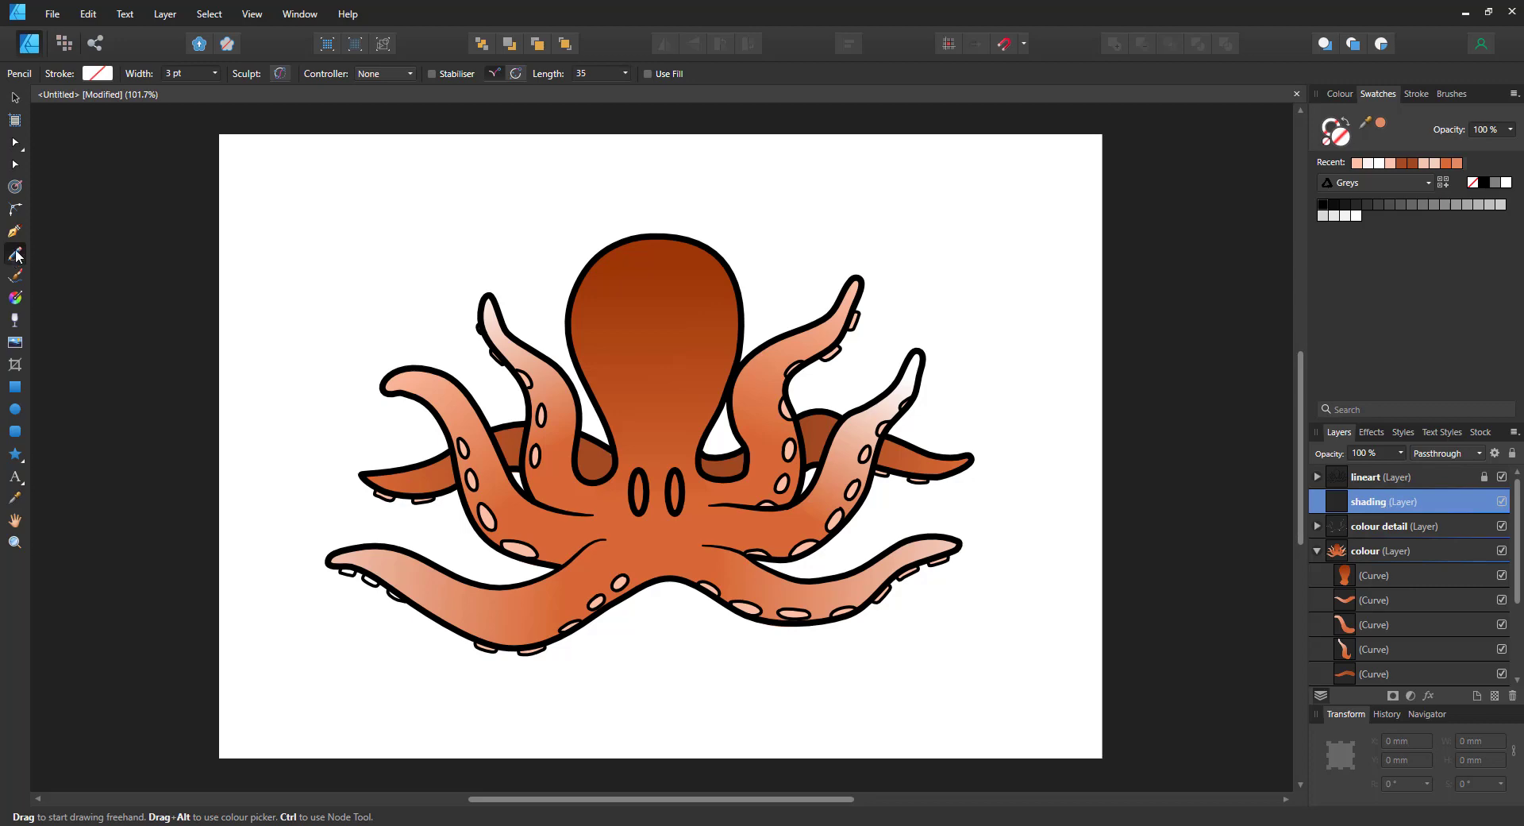
# Step: Draw a freehand highlight line along the upper right tentacle with a pale pink stroke 9.5 pt wide and no fill
pyautogui.hotkey('ctrl', '2')
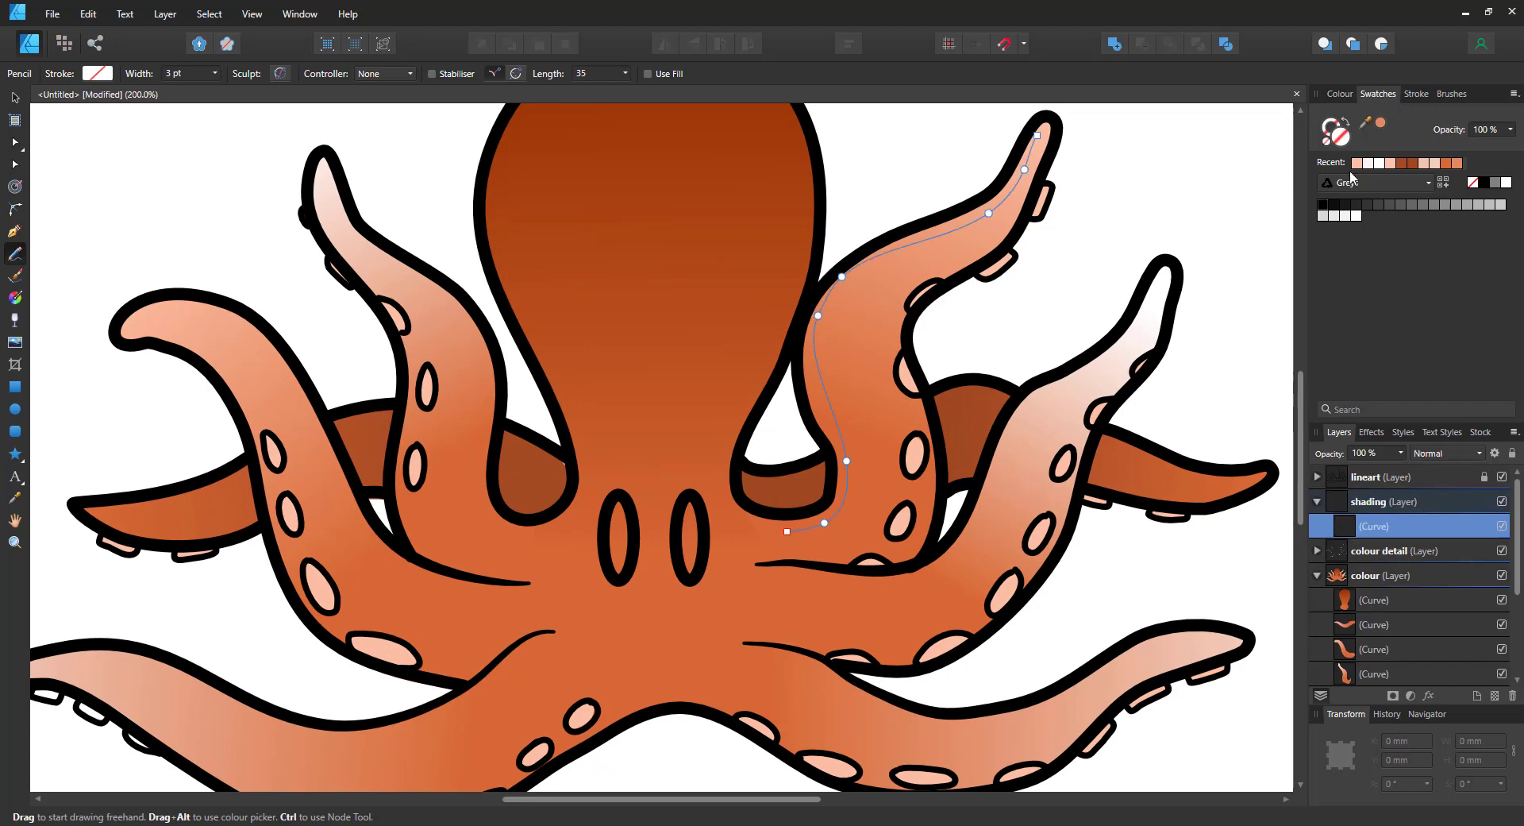
pyautogui.click(1357, 163)
pyautogui.click(1346, 122)
pyautogui.click(192, 80)
pyautogui.write('6')
pyautogui.press('Return')
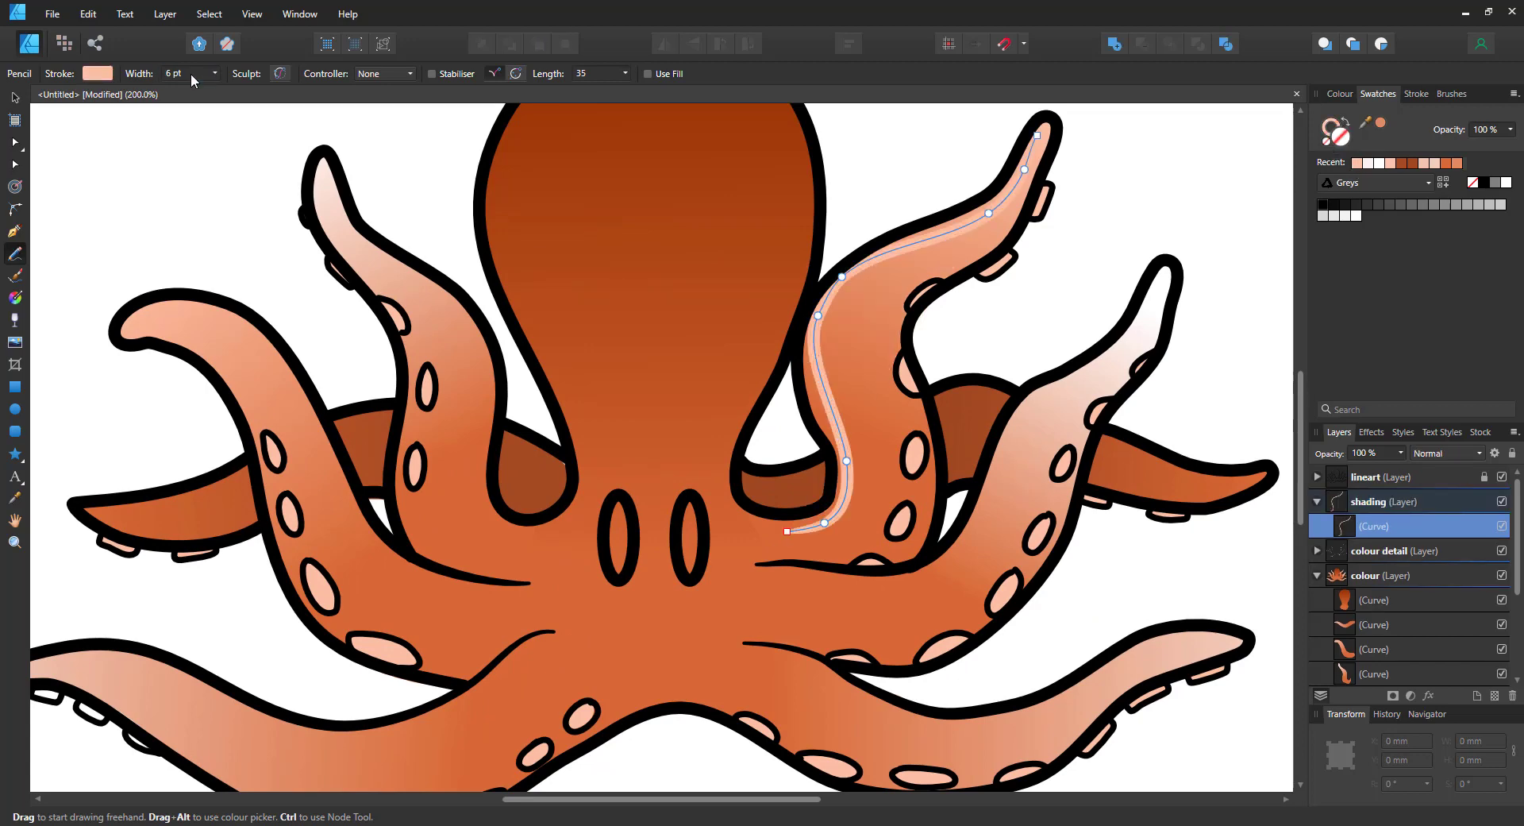
pyautogui.moveTo(223, 95); pyautogui.dragTo(227, 96)
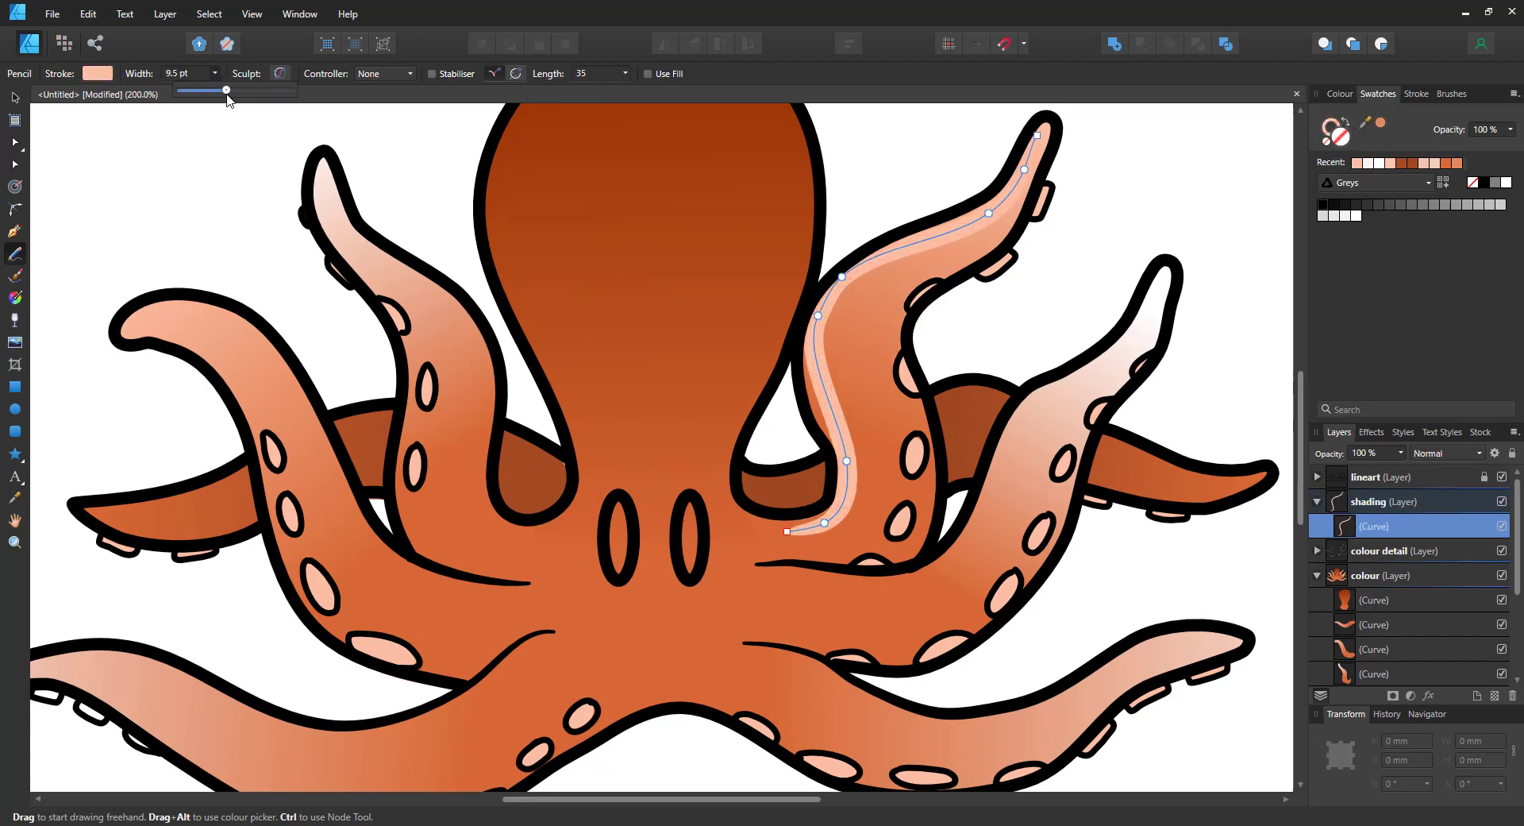
# Step: Reset the highlight's pressure profile, taper it to points at both ends with a central peak, and shift its bend nodes inward
pyautogui.click(14, 231)
pyautogui.click(231, 73)
pyautogui.click(292, 320)
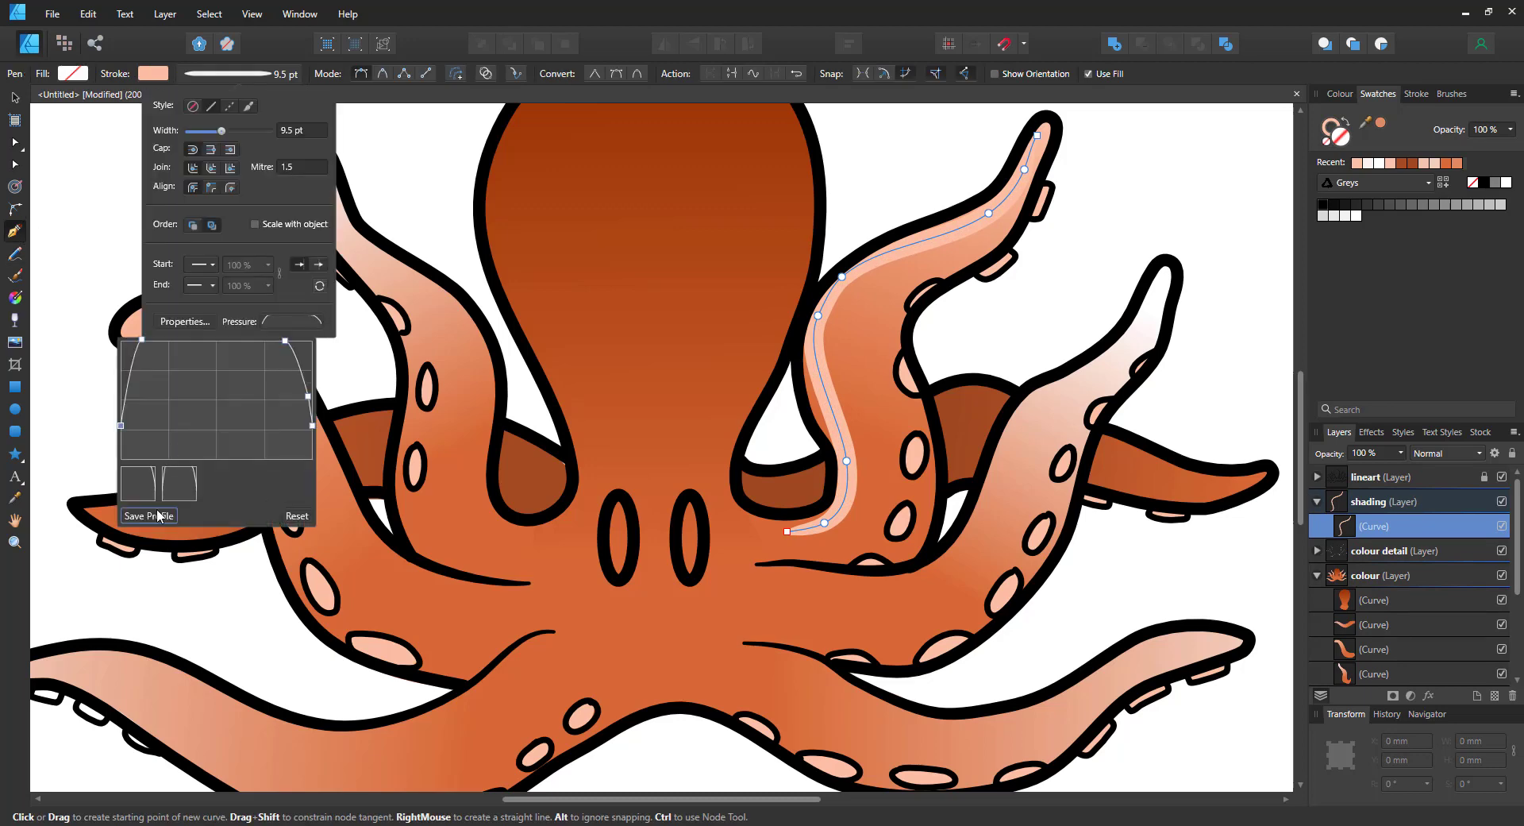
pyautogui.click(297, 515)
pyautogui.moveTo(314, 340)
pyautogui.mouseDown()
pyautogui.moveTo(302, 459)
pyautogui.moveTo(214, 340)
pyautogui.mouseUp()
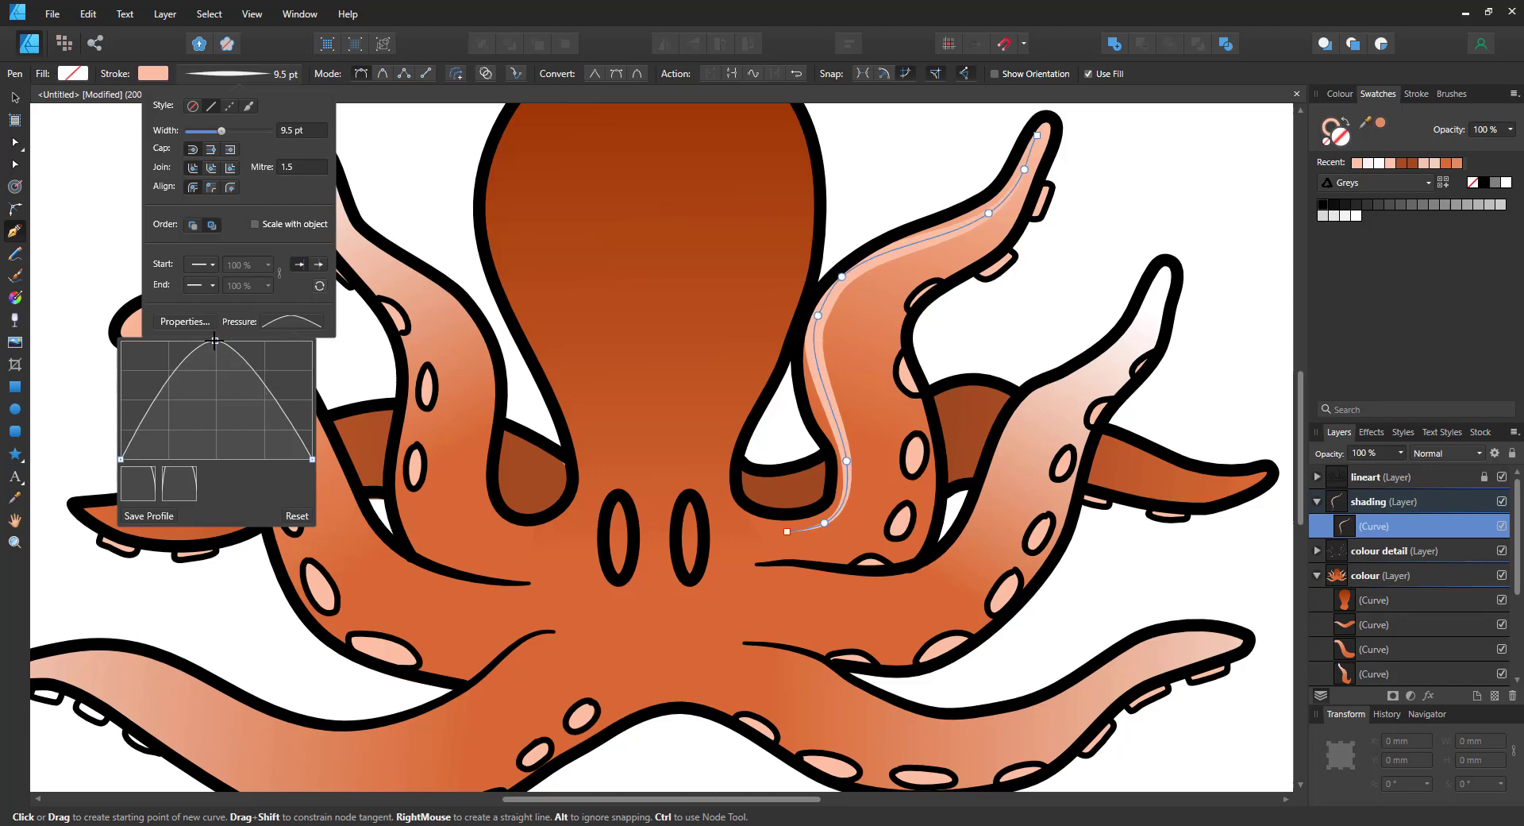
pyautogui.click(14, 142)
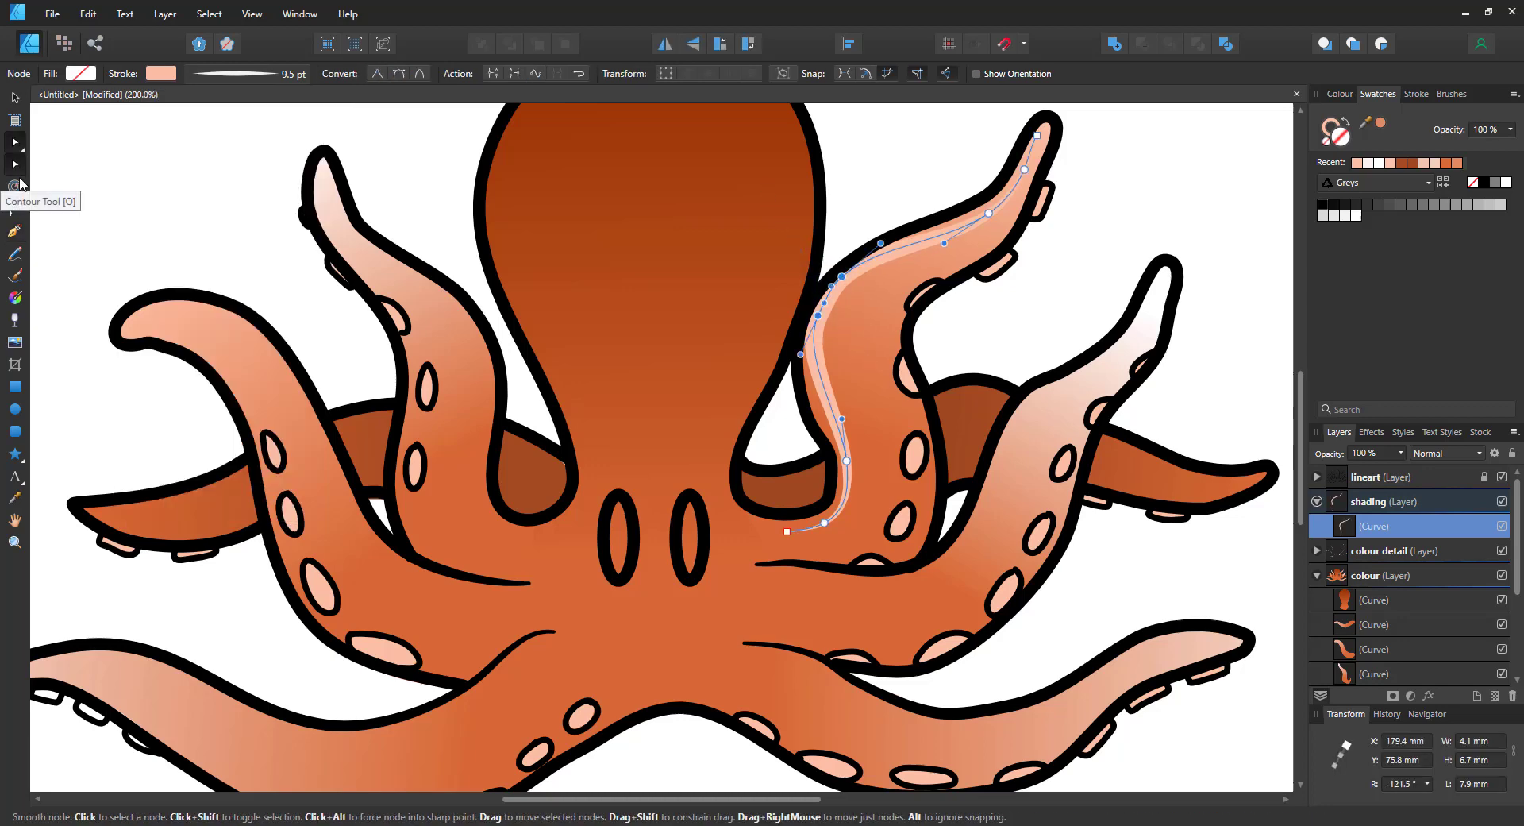
pyautogui.moveTo(842, 276); pyautogui.dragTo(847, 289)
# Step: Set the shading layer's blend mode to Overlay
pyautogui.click(1463, 451)
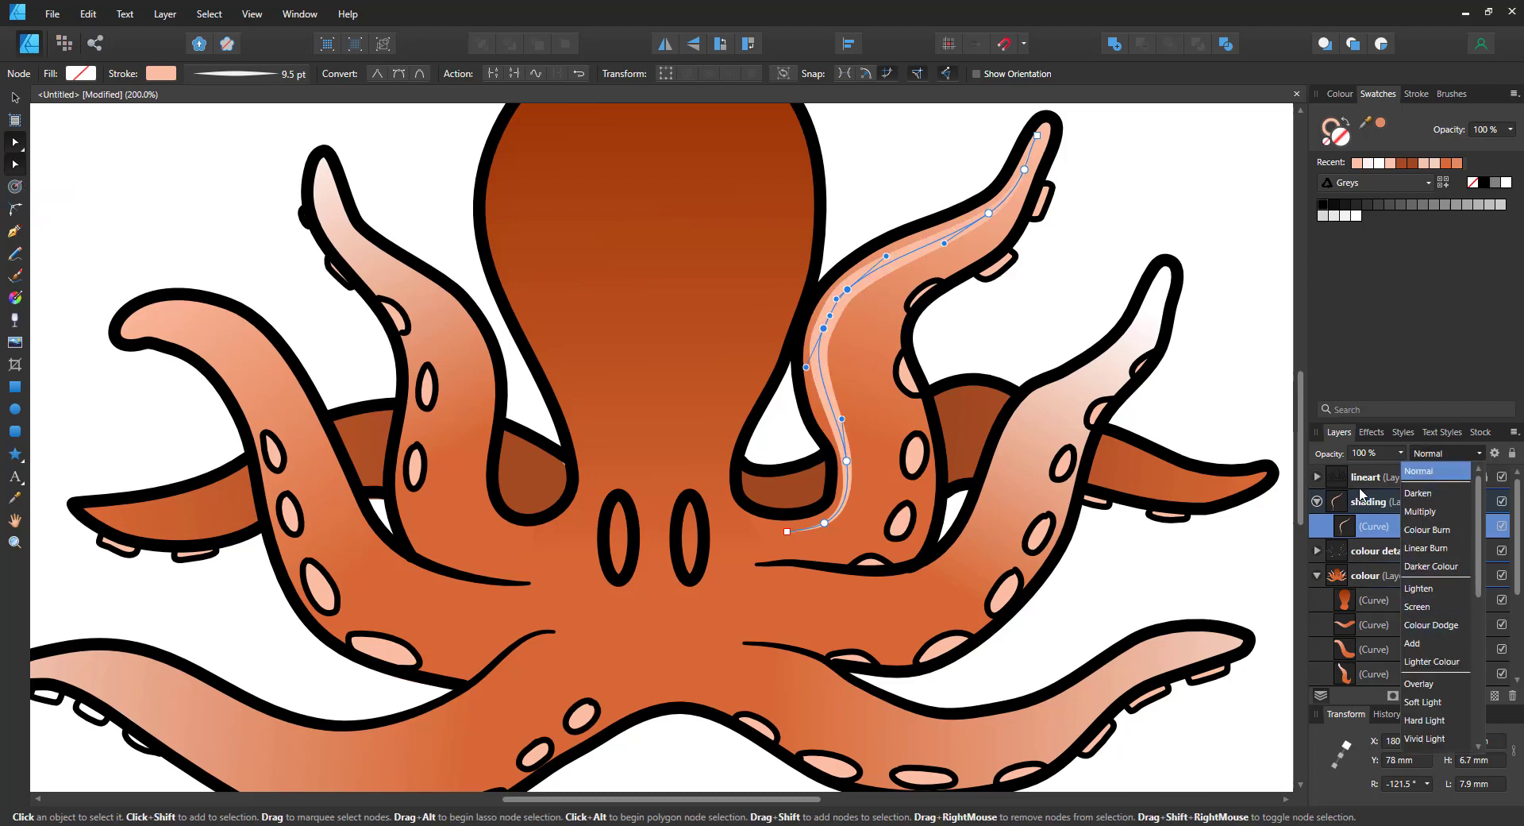
pyautogui.click(1361, 496)
pyautogui.click(1361, 498)
pyautogui.click(1451, 454)
pyautogui.click(1433, 701)
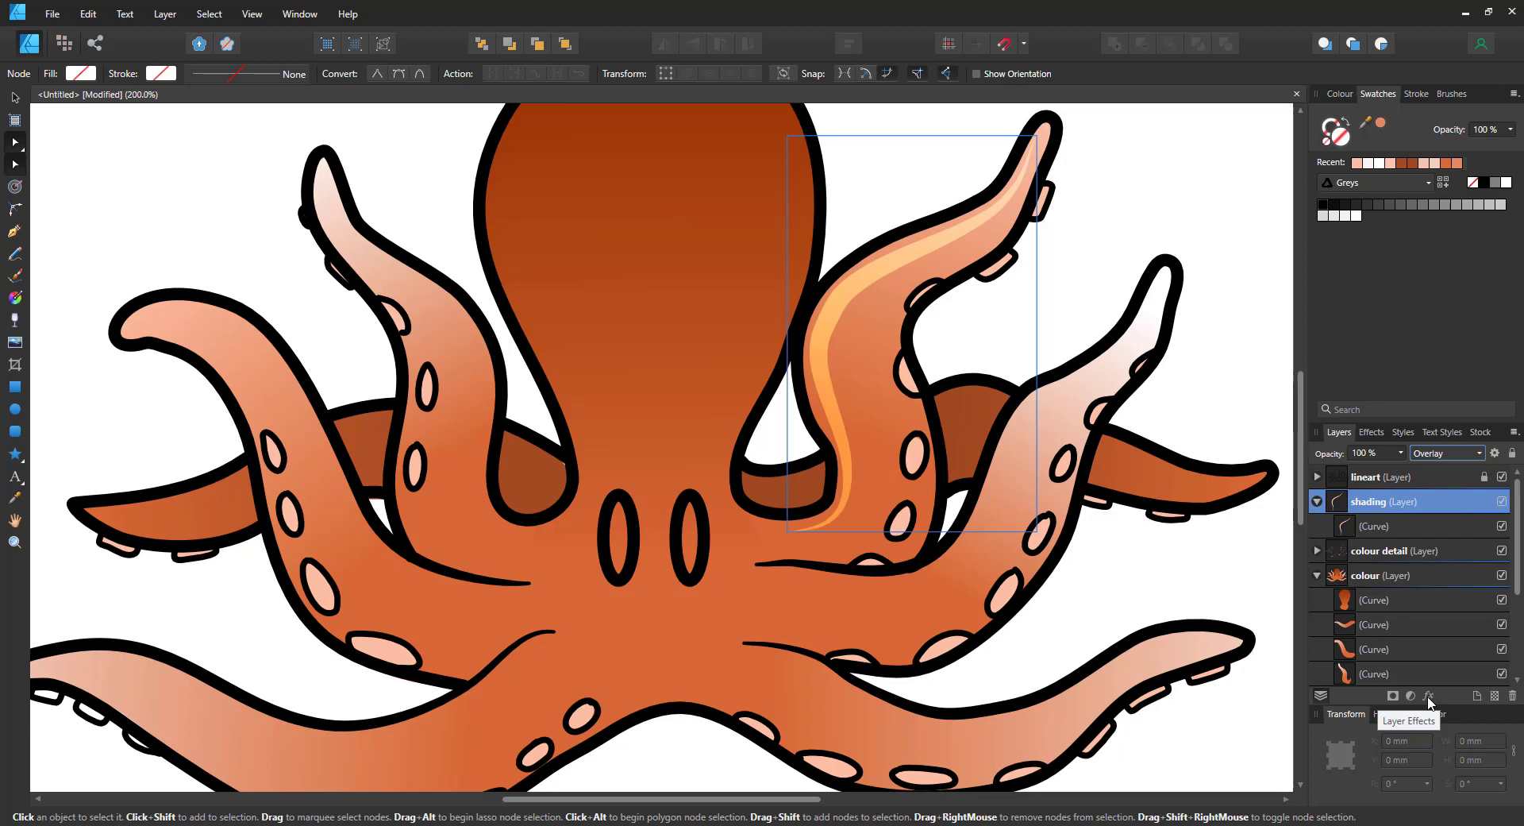
# Step: Draw matching tapered highlight lines along the upper left, middle left and middle right tentacles
pyautogui.click(16, 254)
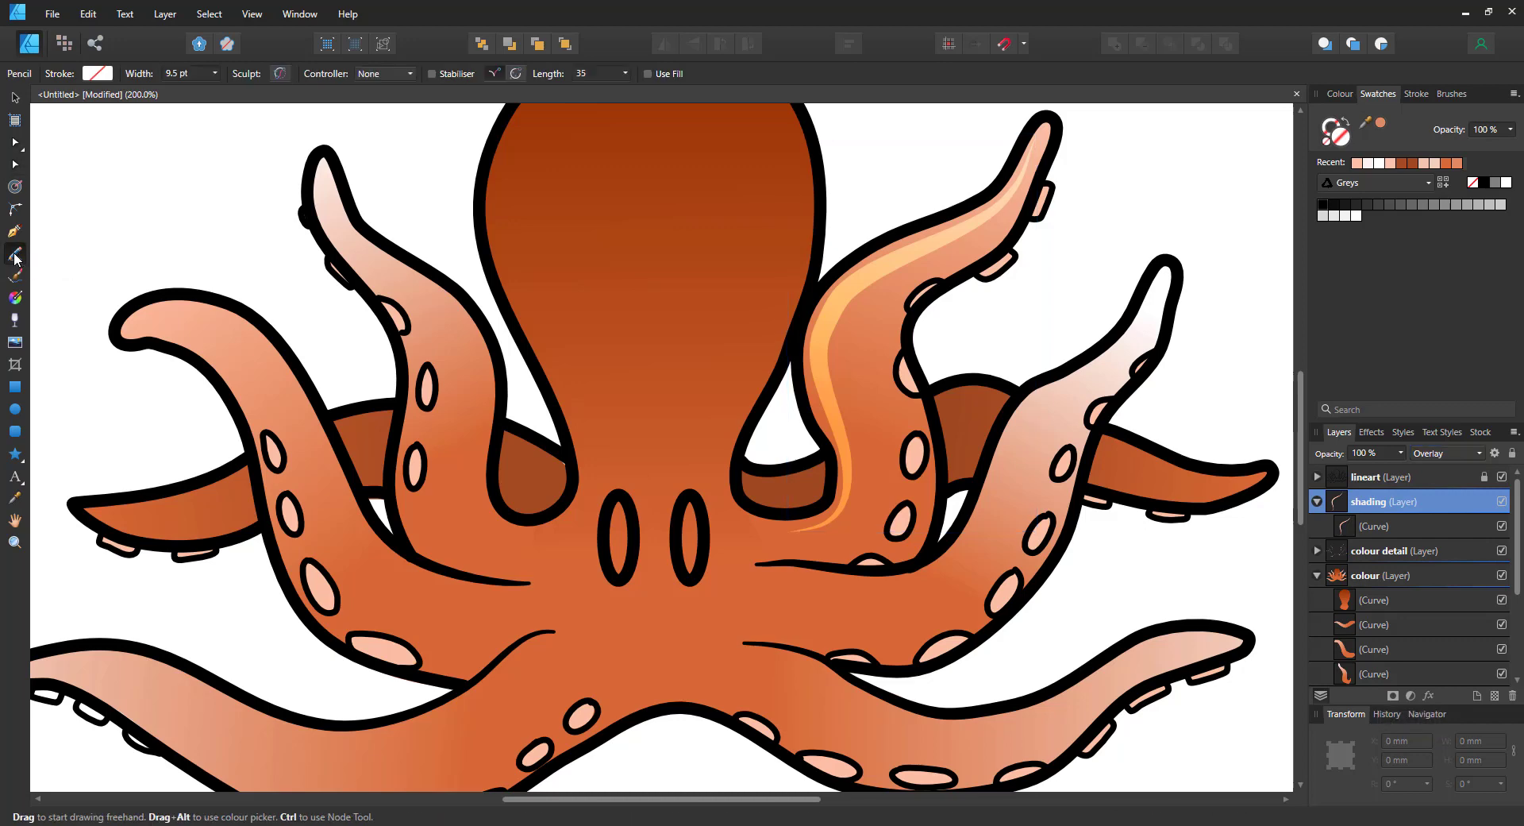
pyautogui.moveTo(491, 524); pyautogui.dragTo(517, 539)
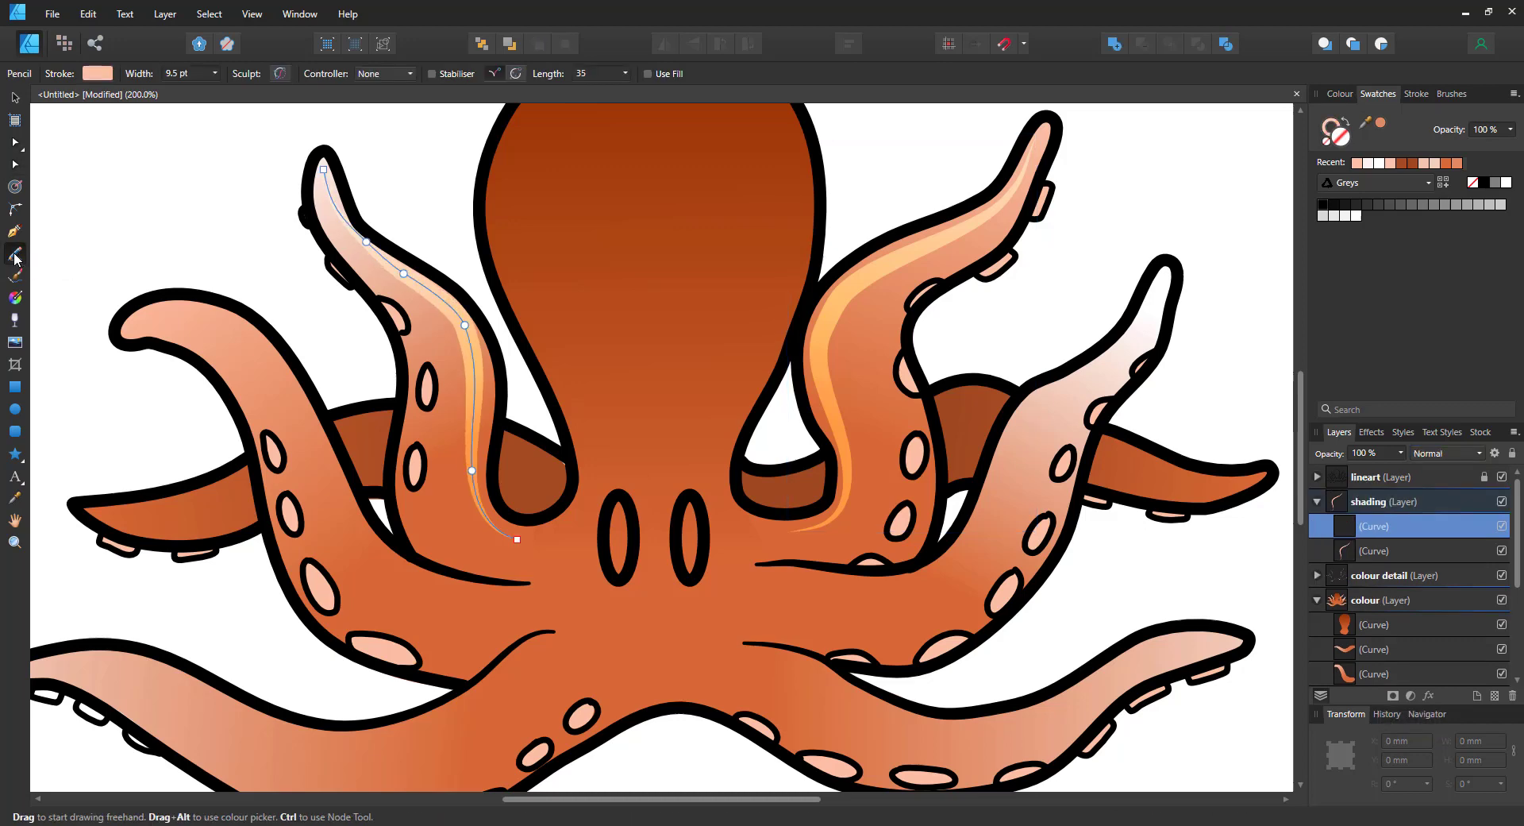
pyautogui.moveTo(127, 331); pyautogui.dragTo(201, 310)
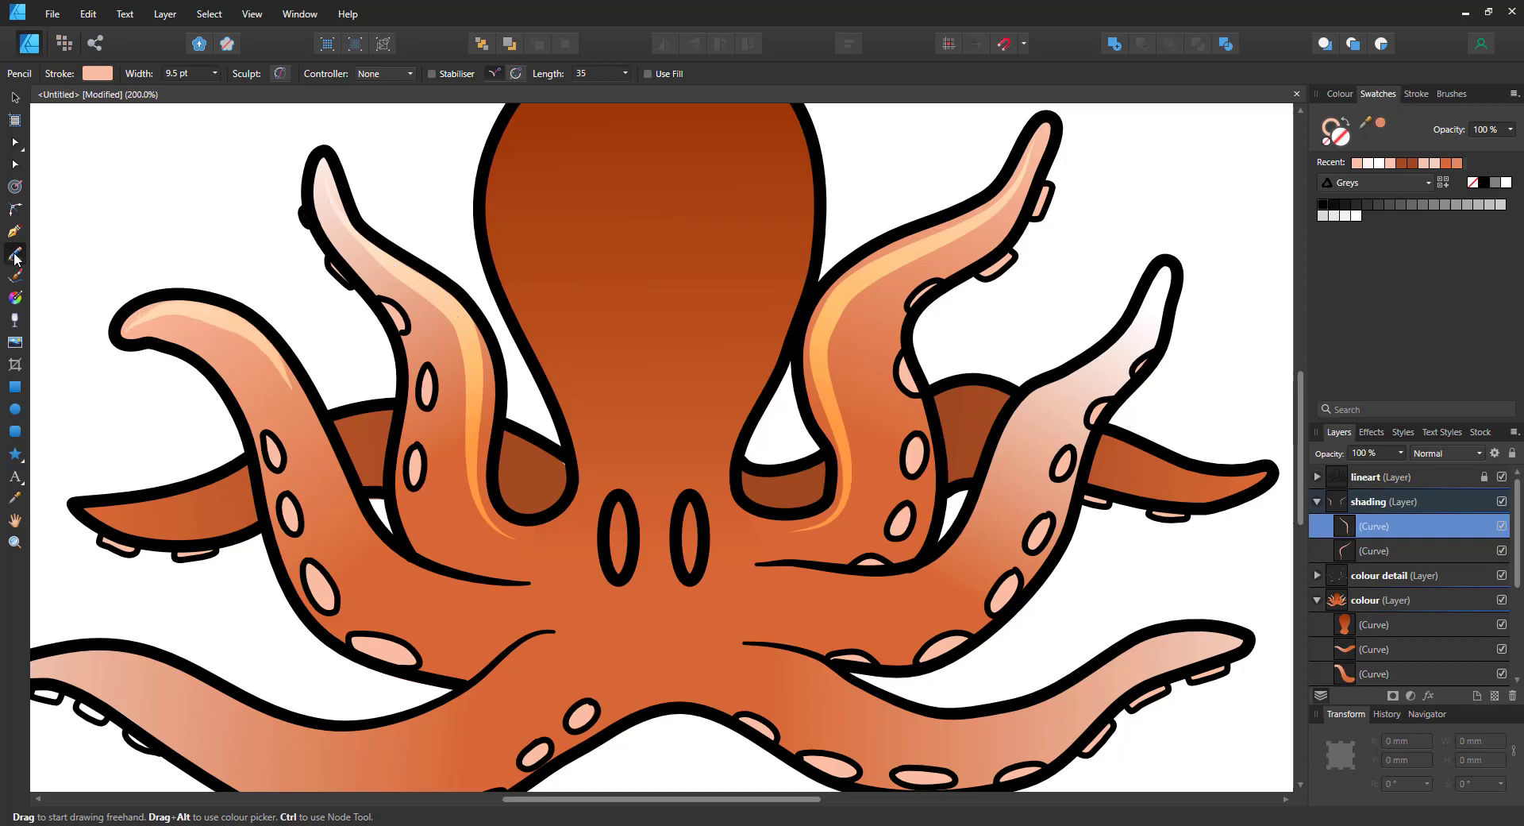
pyautogui.moveTo(291, 389)
pyautogui.mouseDown()
pyautogui.moveTo(355, 532)
pyautogui.moveTo(457, 588)
pyautogui.moveTo(517, 595)
pyautogui.mouseUp()
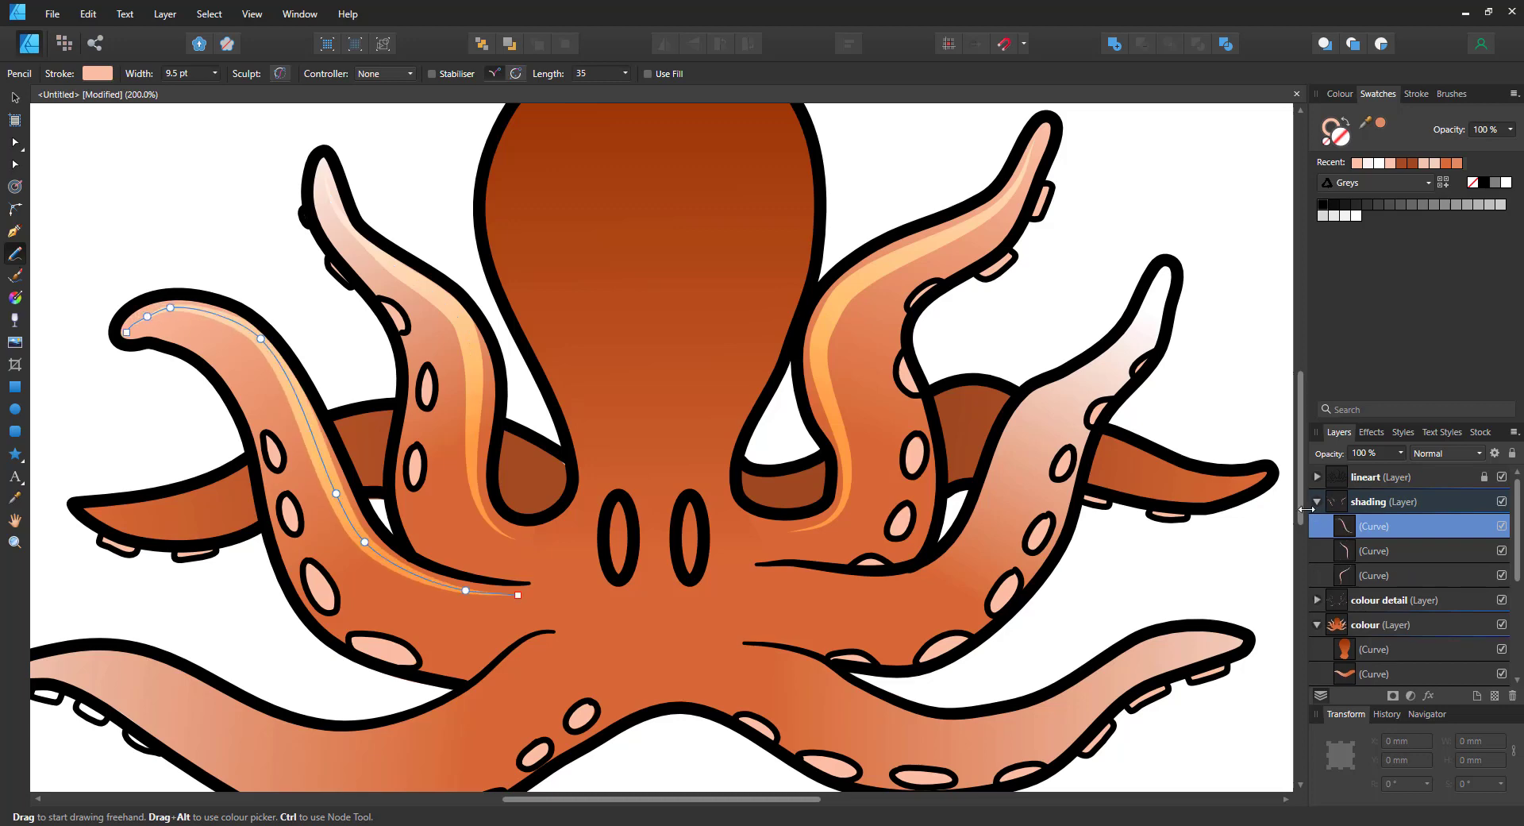
pyautogui.scroll(2, 1286, 493)
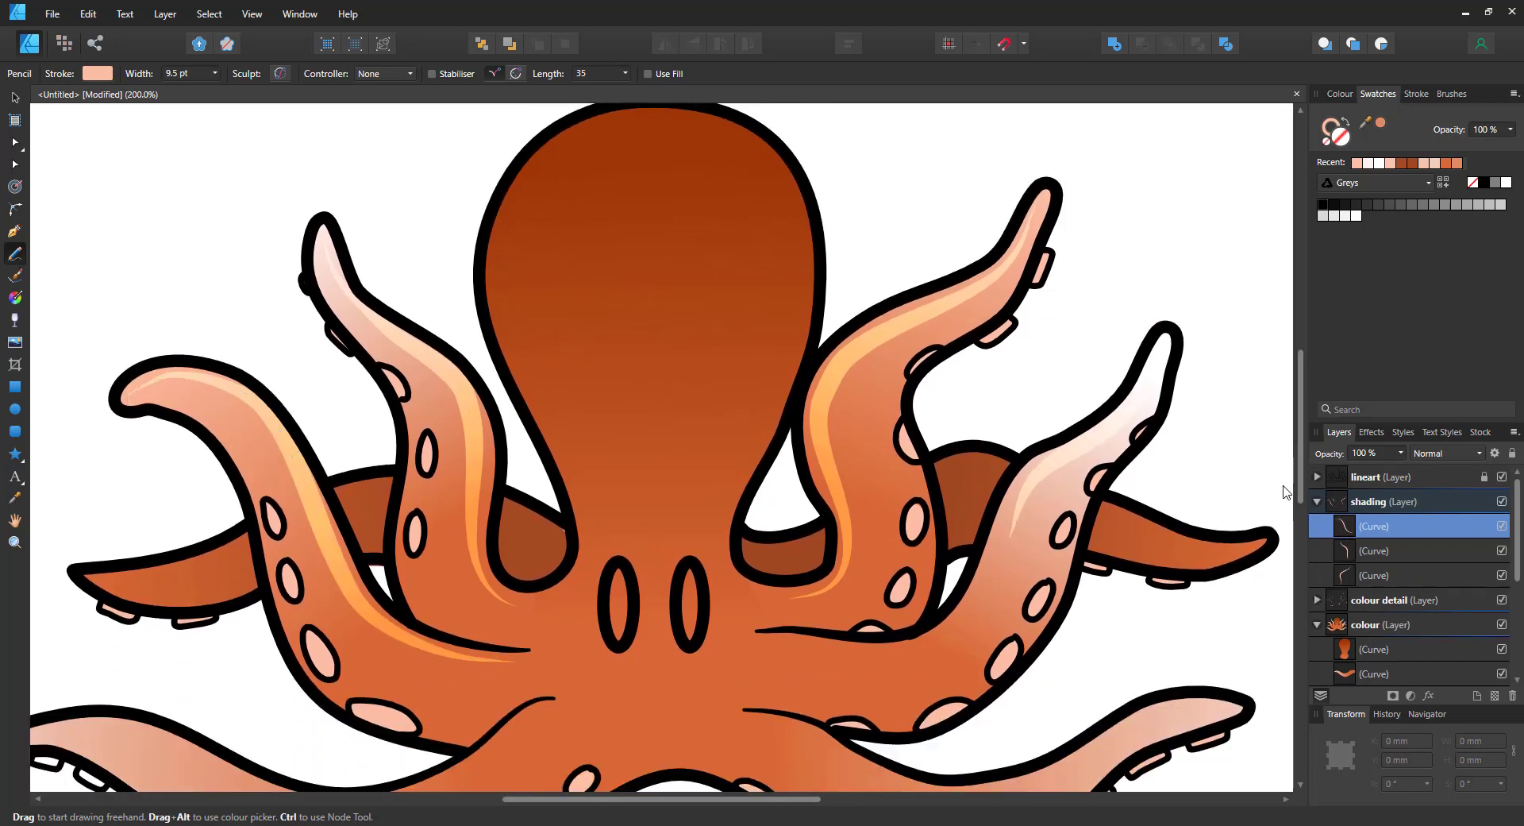
pyautogui.moveTo(1164, 337)
pyautogui.mouseDown()
pyautogui.moveTo(945, 631)
pyautogui.moveTo(760, 656)
pyautogui.mouseUp()
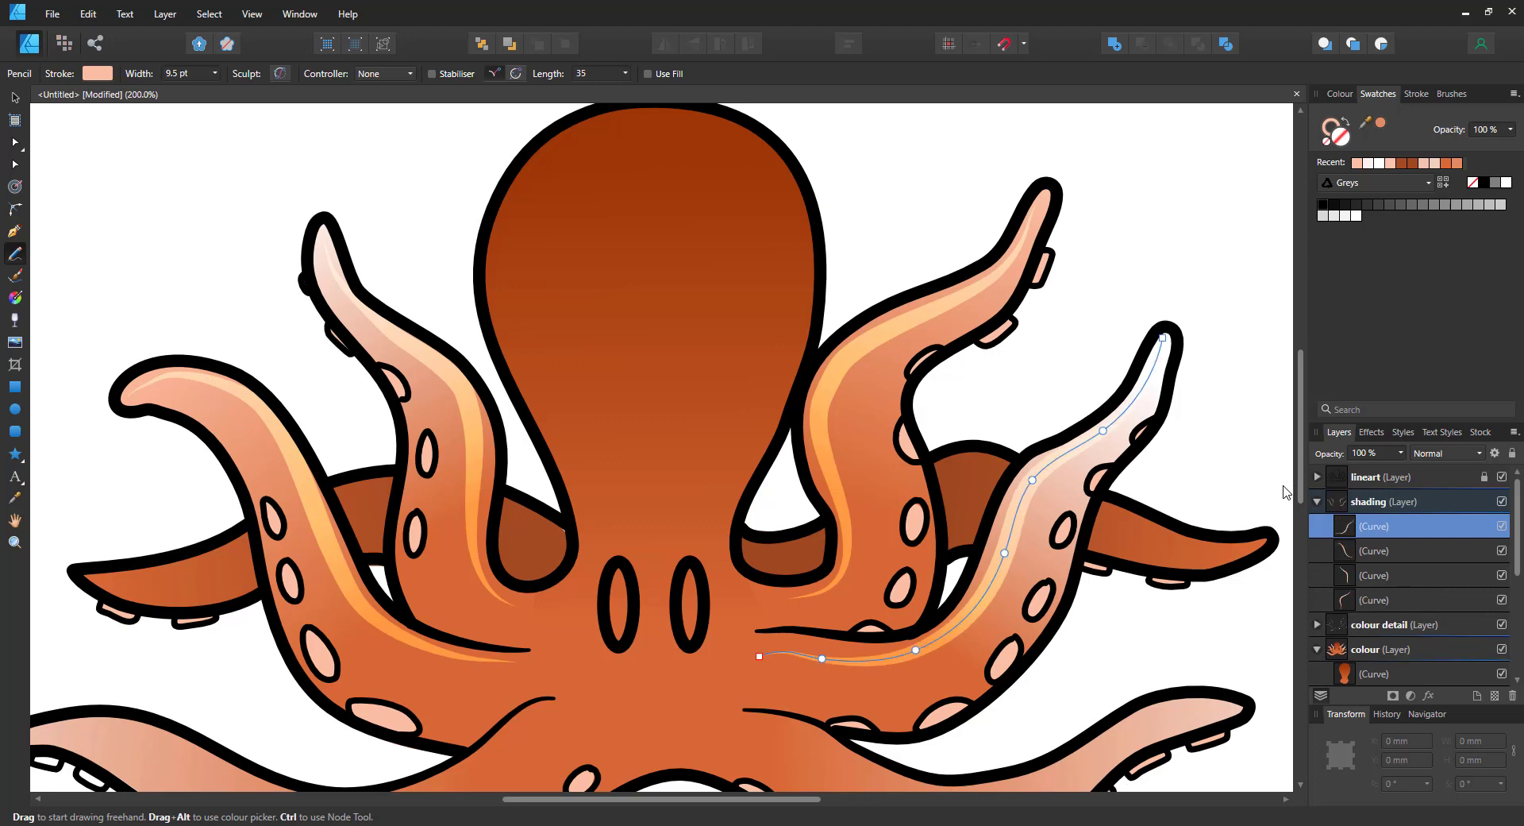
# Step: Draw a highlight line around the inside of the head's outline and adjust its size to fit the head
pyautogui.scroll(3, 1288, 439)
pyautogui.moveTo(562, 549)
pyautogui.mouseDown()
pyautogui.moveTo(505, 332)
pyautogui.moveTo(591, 226)
pyautogui.moveTo(724, 229)
pyautogui.moveTo(784, 346)
pyautogui.moveTo(722, 560)
pyautogui.mouseUp()
pyautogui.click(15, 98)
pyautogui.moveTo(642, 210); pyautogui.dragTo(642, 207)
pyautogui.moveTo(783, 388); pyautogui.dragTo(800, 389)
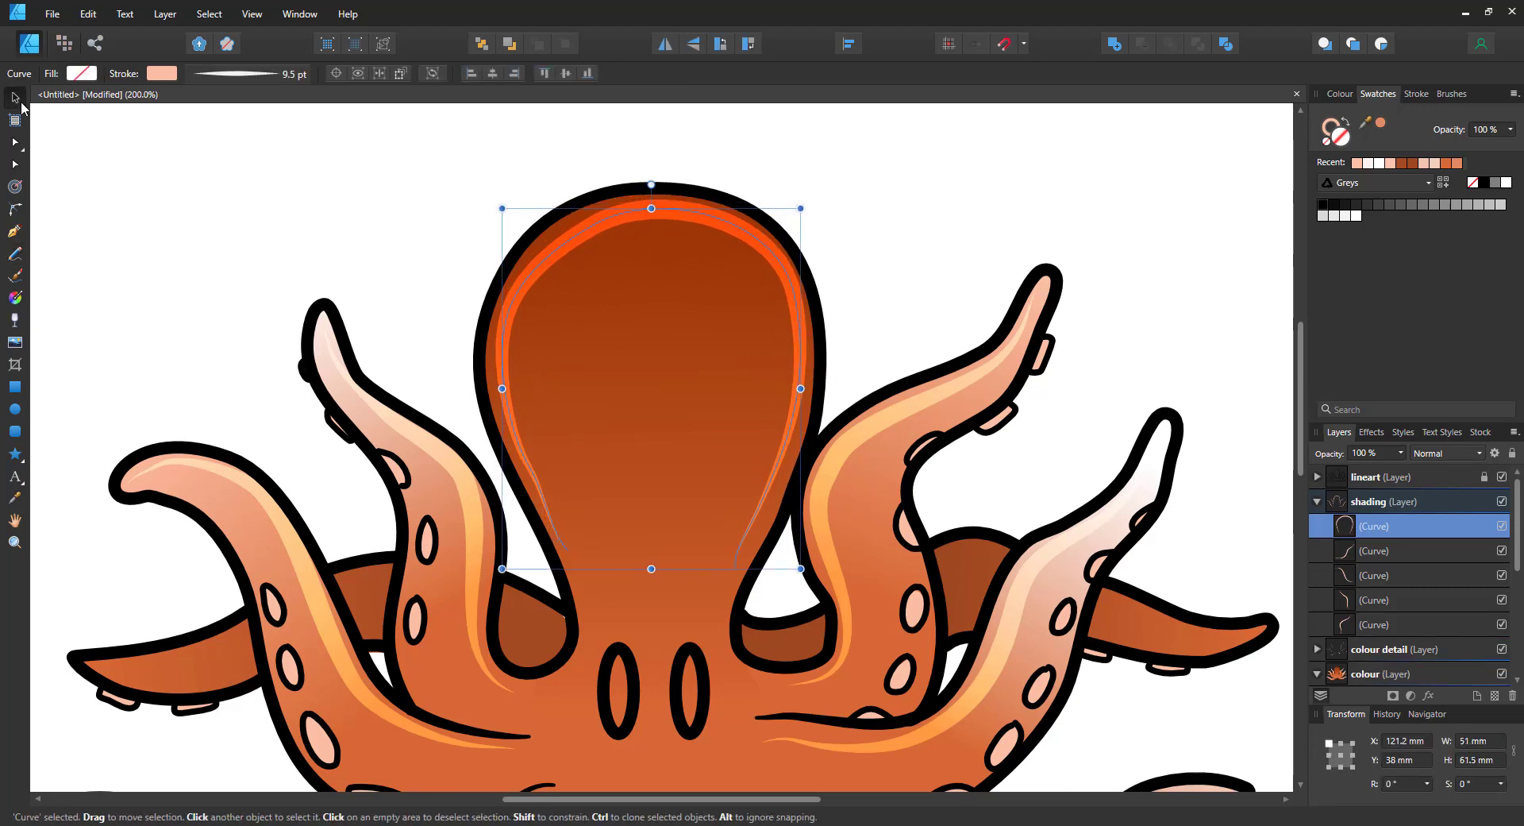
# Step: Set the shading layer's blend mode to Hard Light
pyautogui.click(1369, 501)
pyautogui.click(1447, 453)
pyautogui.scroll(-3, 1437, 518)
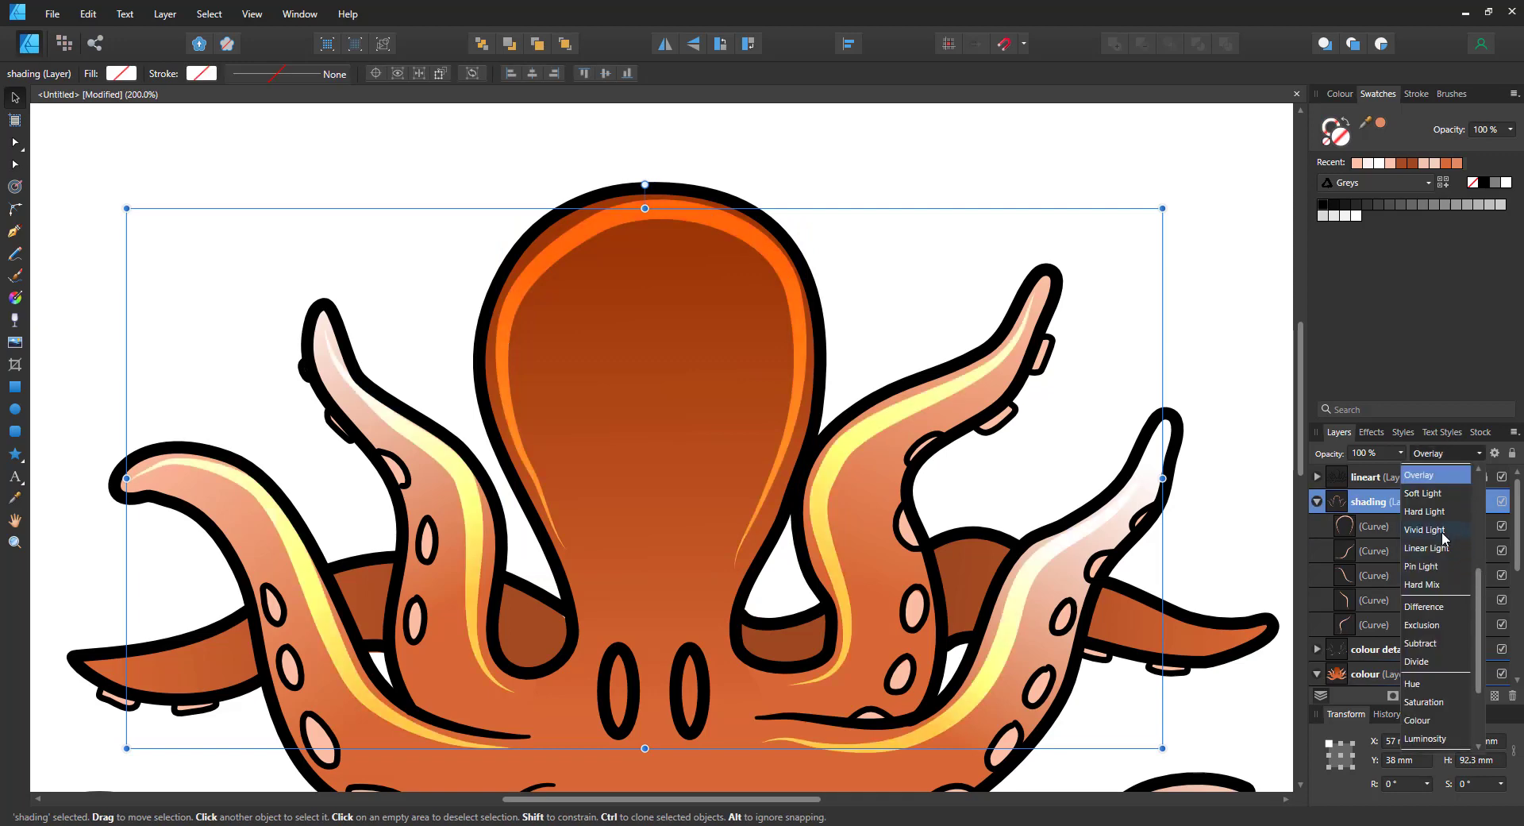
pyautogui.click(1435, 513)
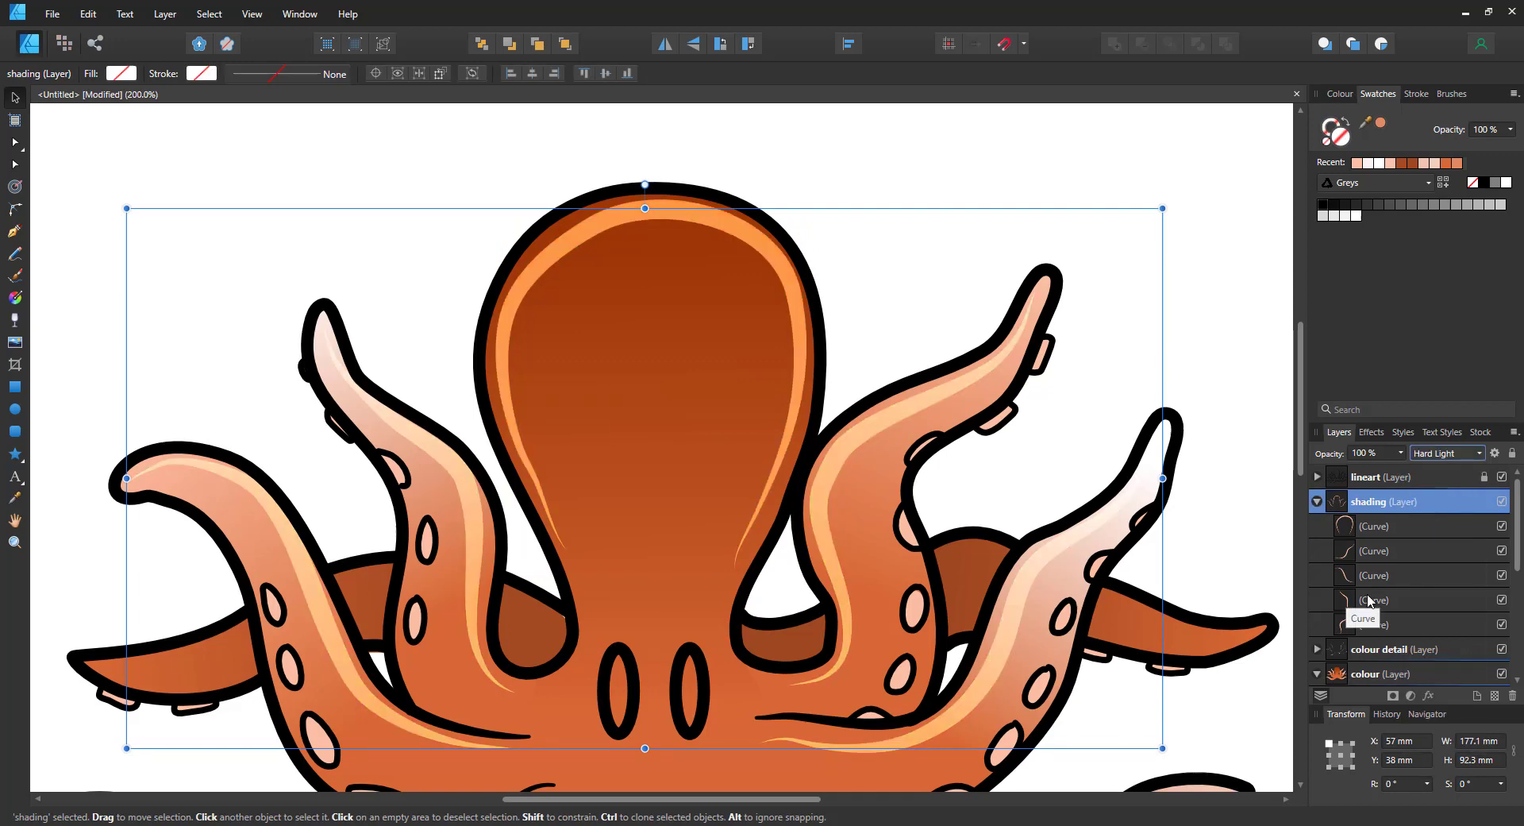
# Step: Apply a Gaussian Blur layer effect with a radius of about 6.4 px to the shading layer
pyautogui.scroll(-2, 1191, 516)
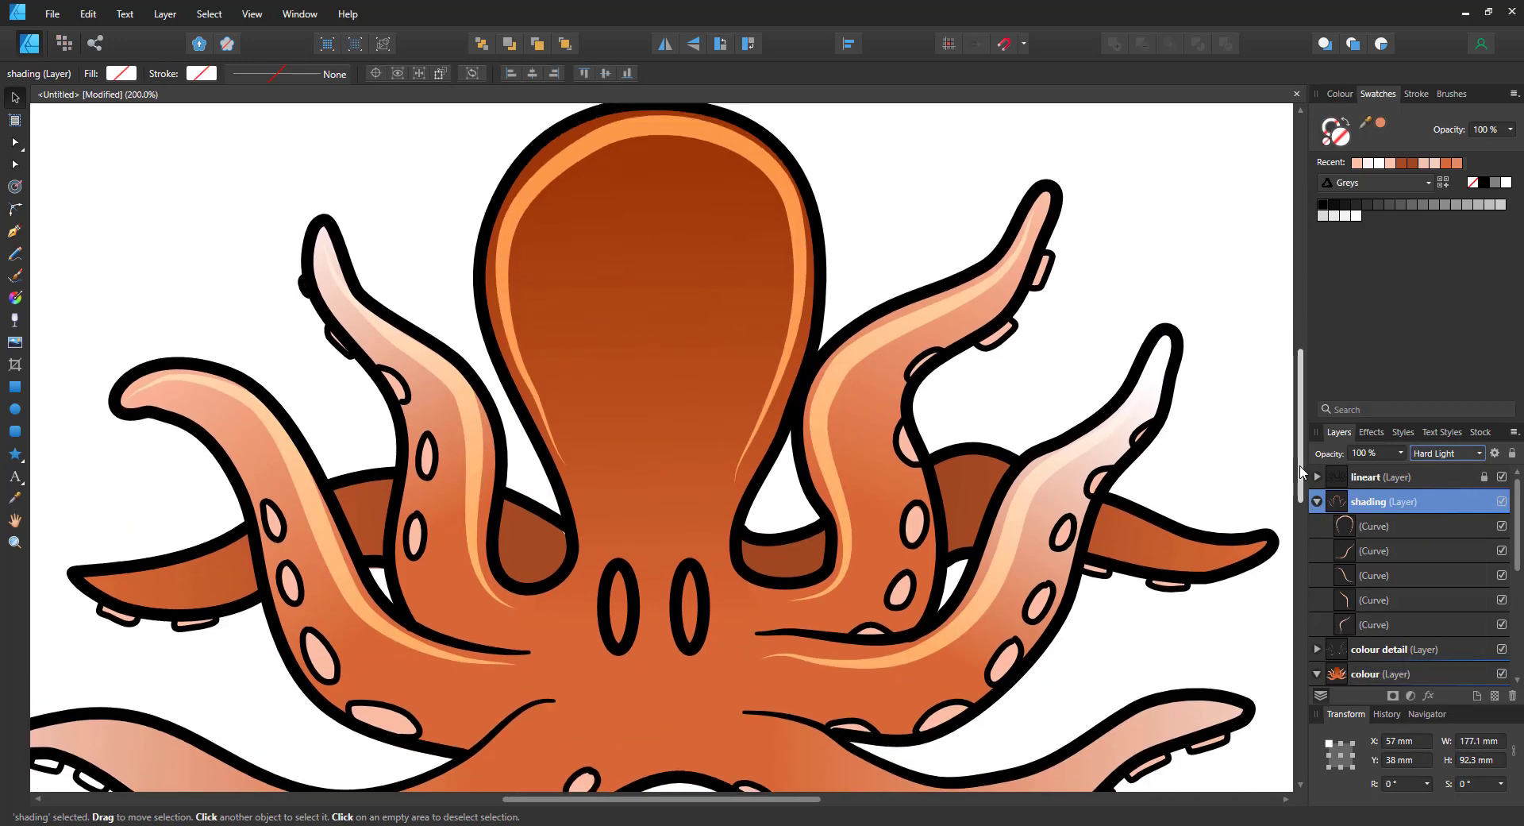
pyautogui.click(1429, 695)
pyautogui.moveTo(730, 227); pyautogui.dragTo(794, 228)
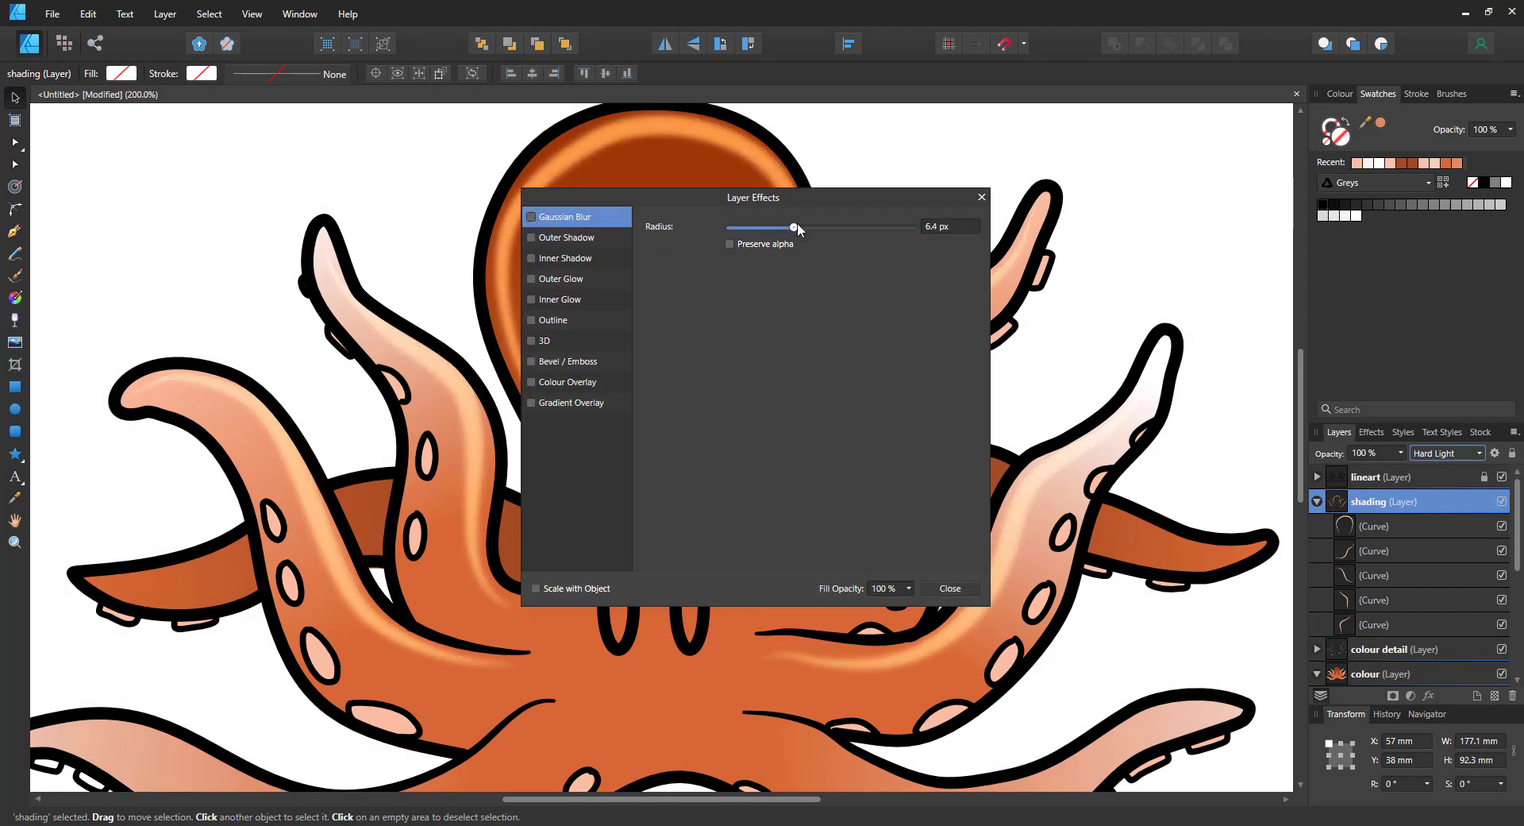
pyautogui.click(982, 197)
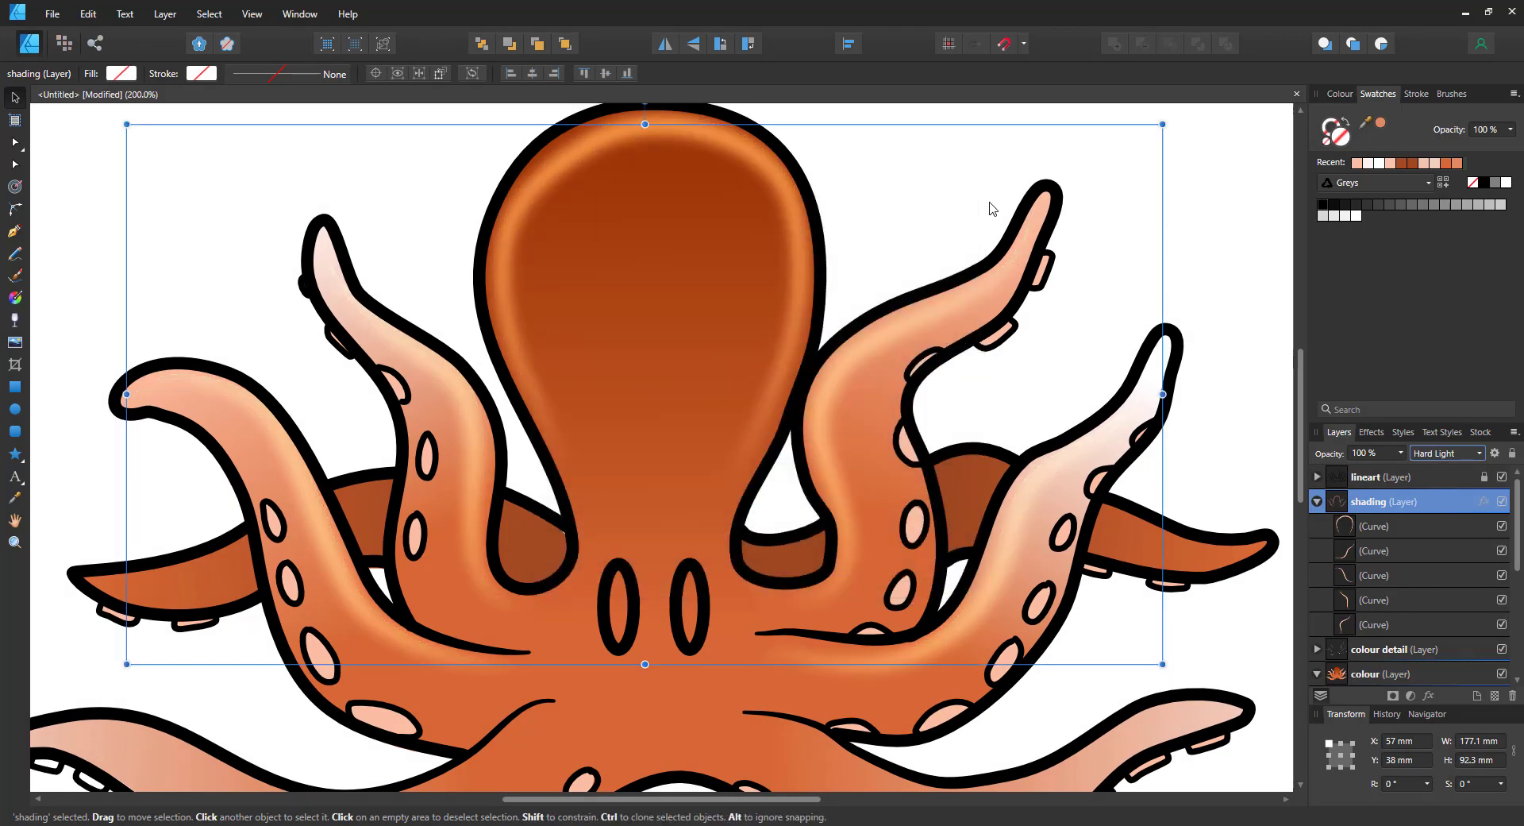
# Step: Draw 9.5 pt freehand highlight lines along the upper edges of the lower left and lower right tentacles on the shading layer
pyautogui.scroll(-6, 1032, 397)
pyautogui.click(1358, 550)
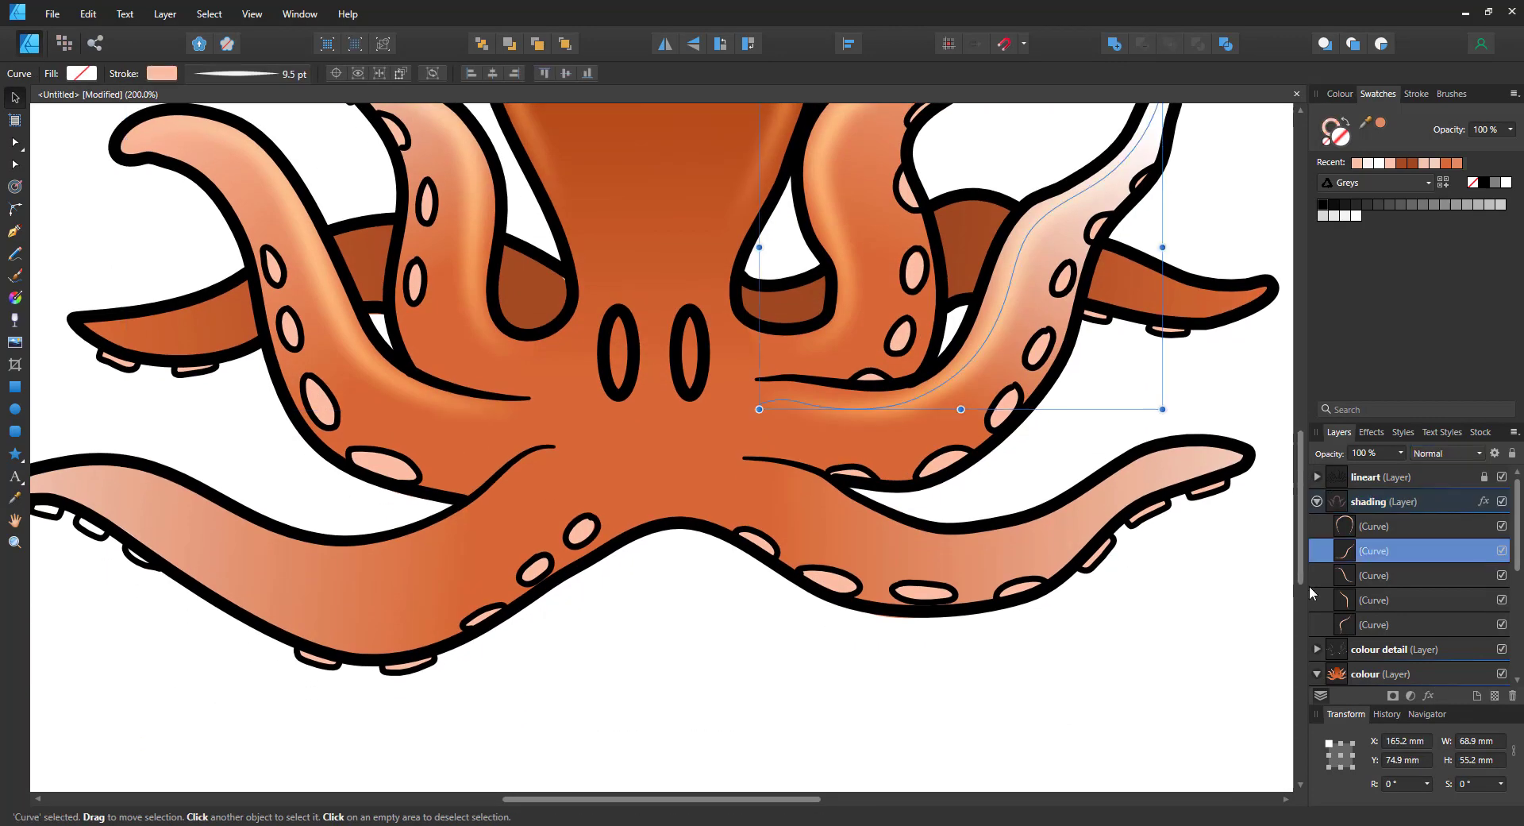
pyautogui.click(16, 252)
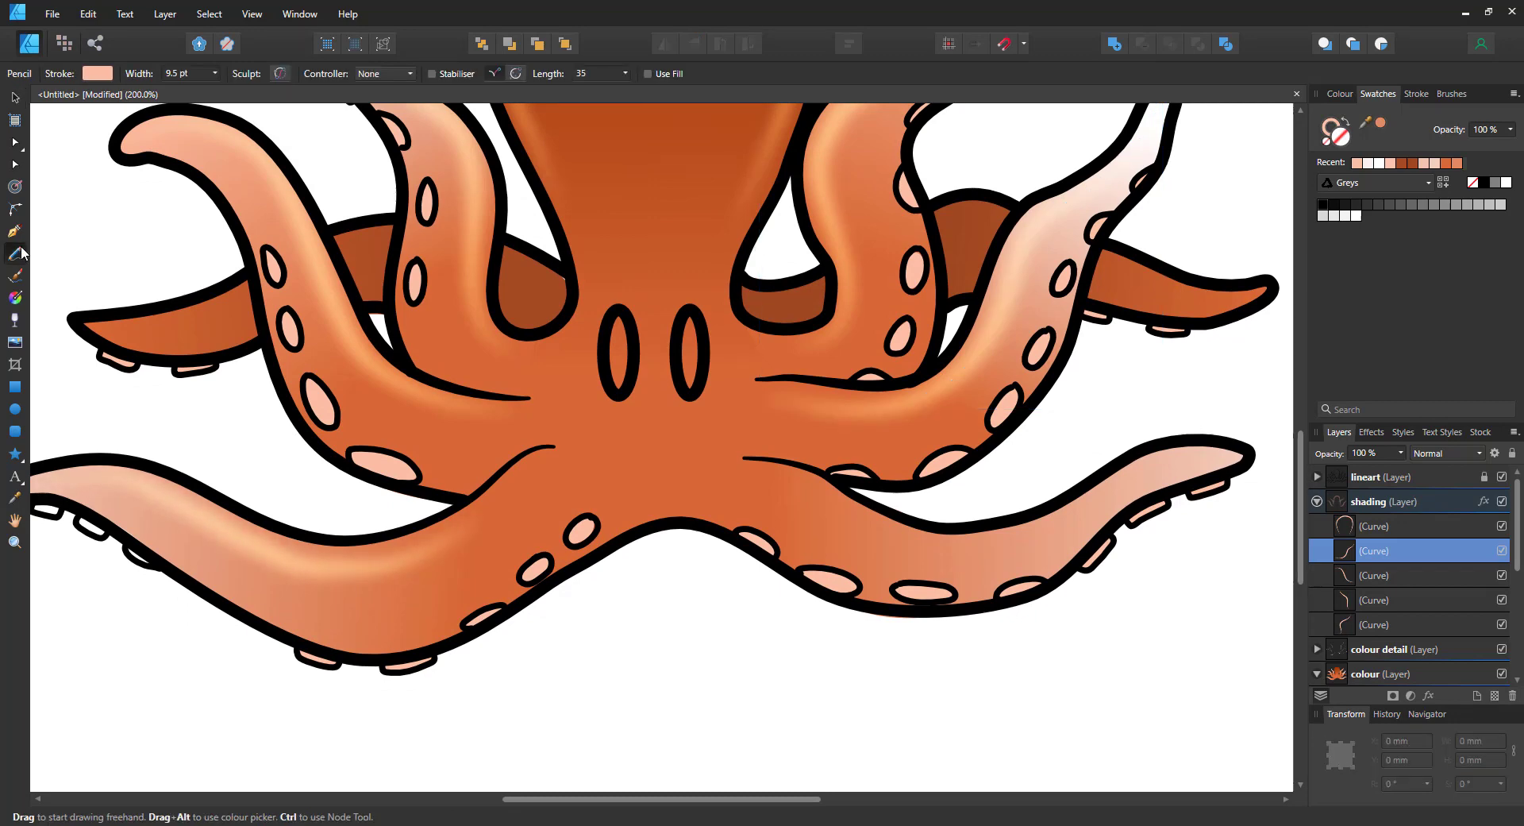
pyautogui.moveTo(461, 536); pyautogui.dragTo(565, 464)
pyautogui.moveTo(746, 467)
pyautogui.mouseDown()
pyautogui.moveTo(889, 536)
pyautogui.moveTo(1057, 530)
pyautogui.moveTo(1220, 452)
pyautogui.mouseUp()
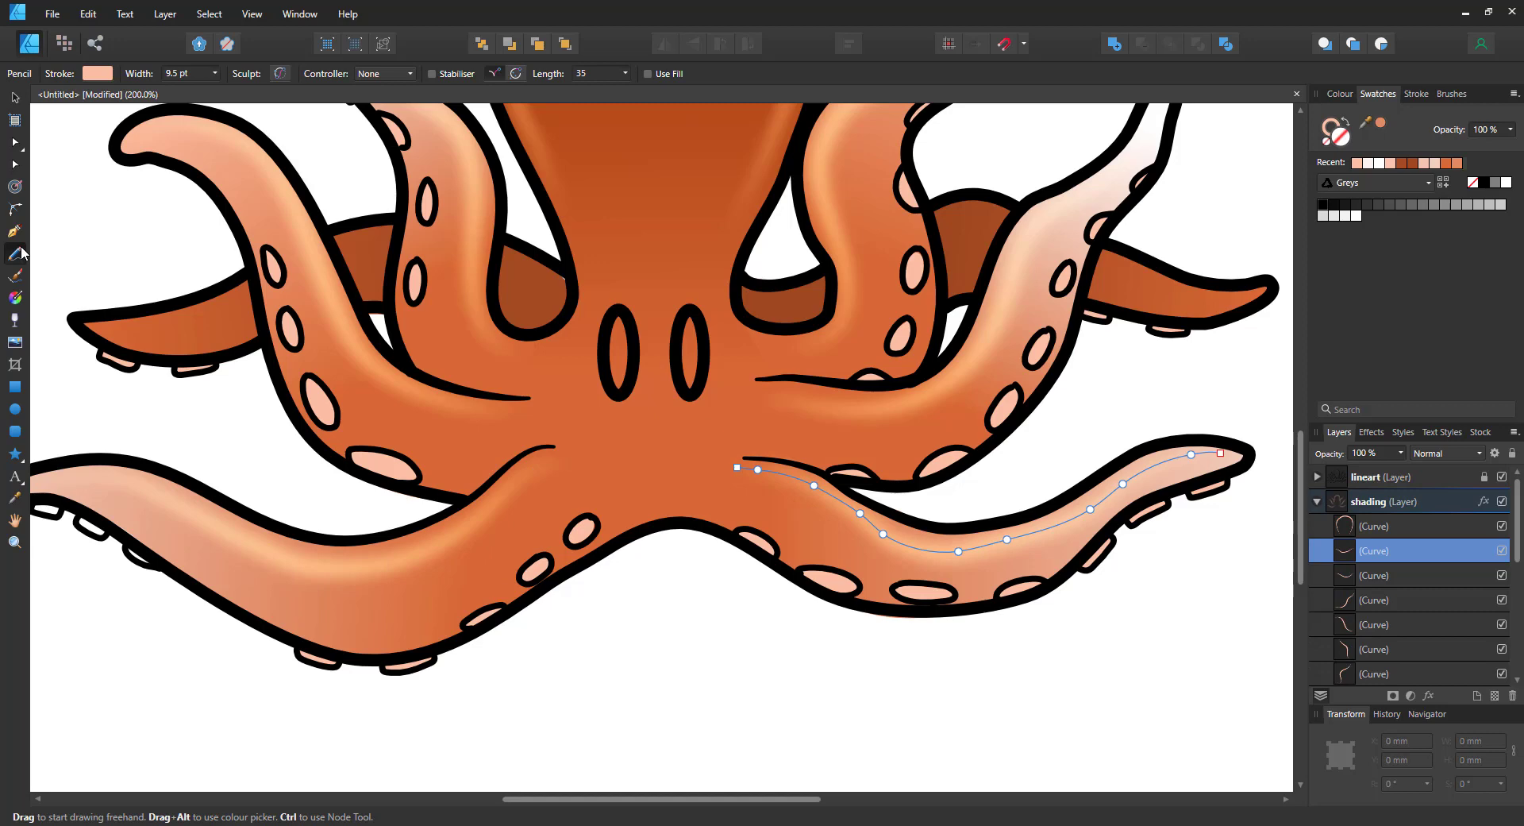
# Step: Create a layer named "shading dark" above the colour detail layer and draw a dark brown shadow stroke on the back tentacle right of the head
pyautogui.click(1317, 501)
pyautogui.click(1382, 526)
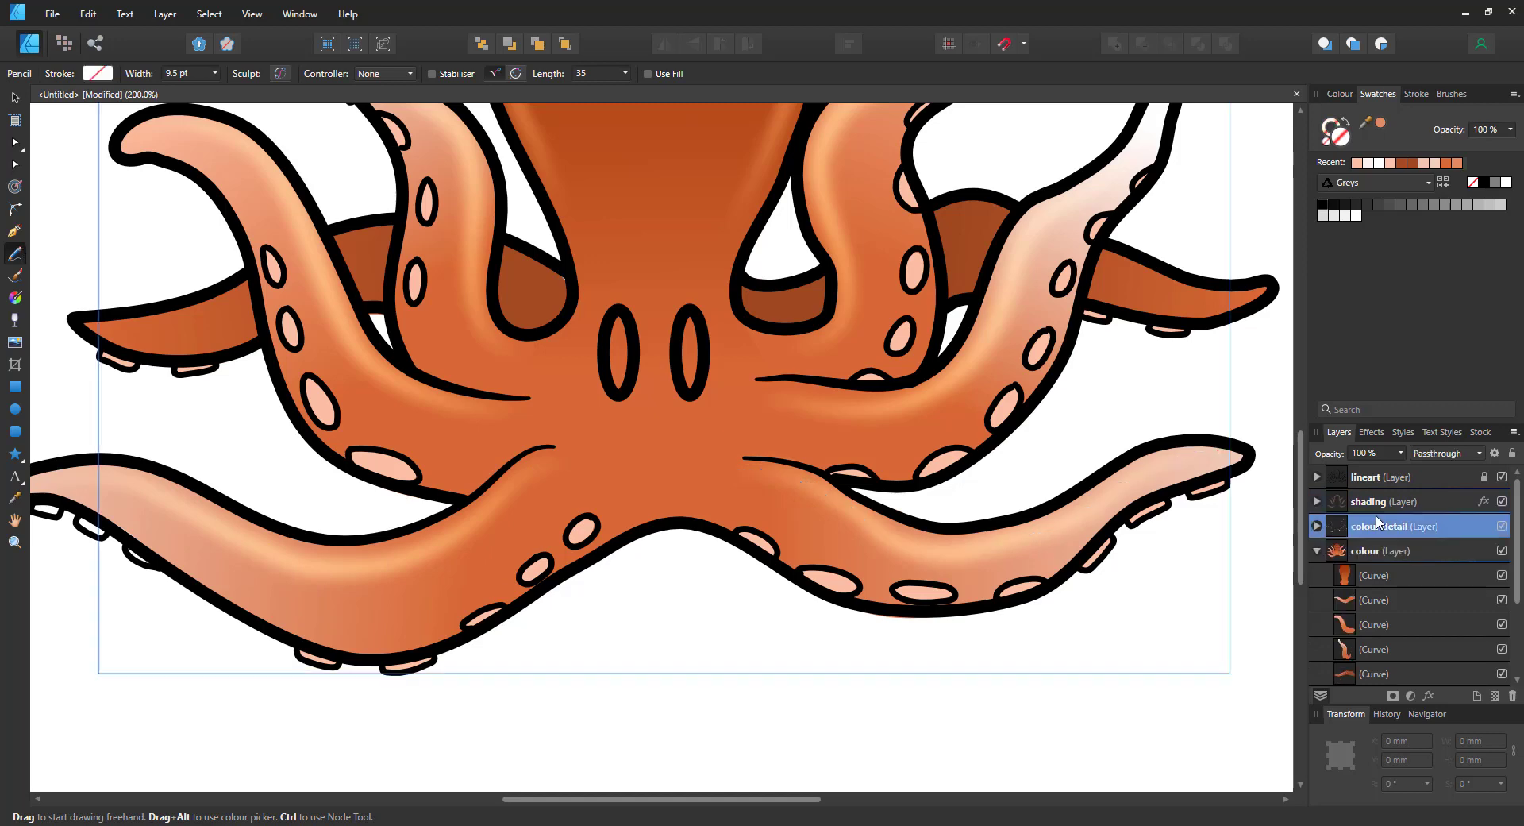
pyautogui.click(1477, 695)
pyautogui.doubleClick(1367, 529)
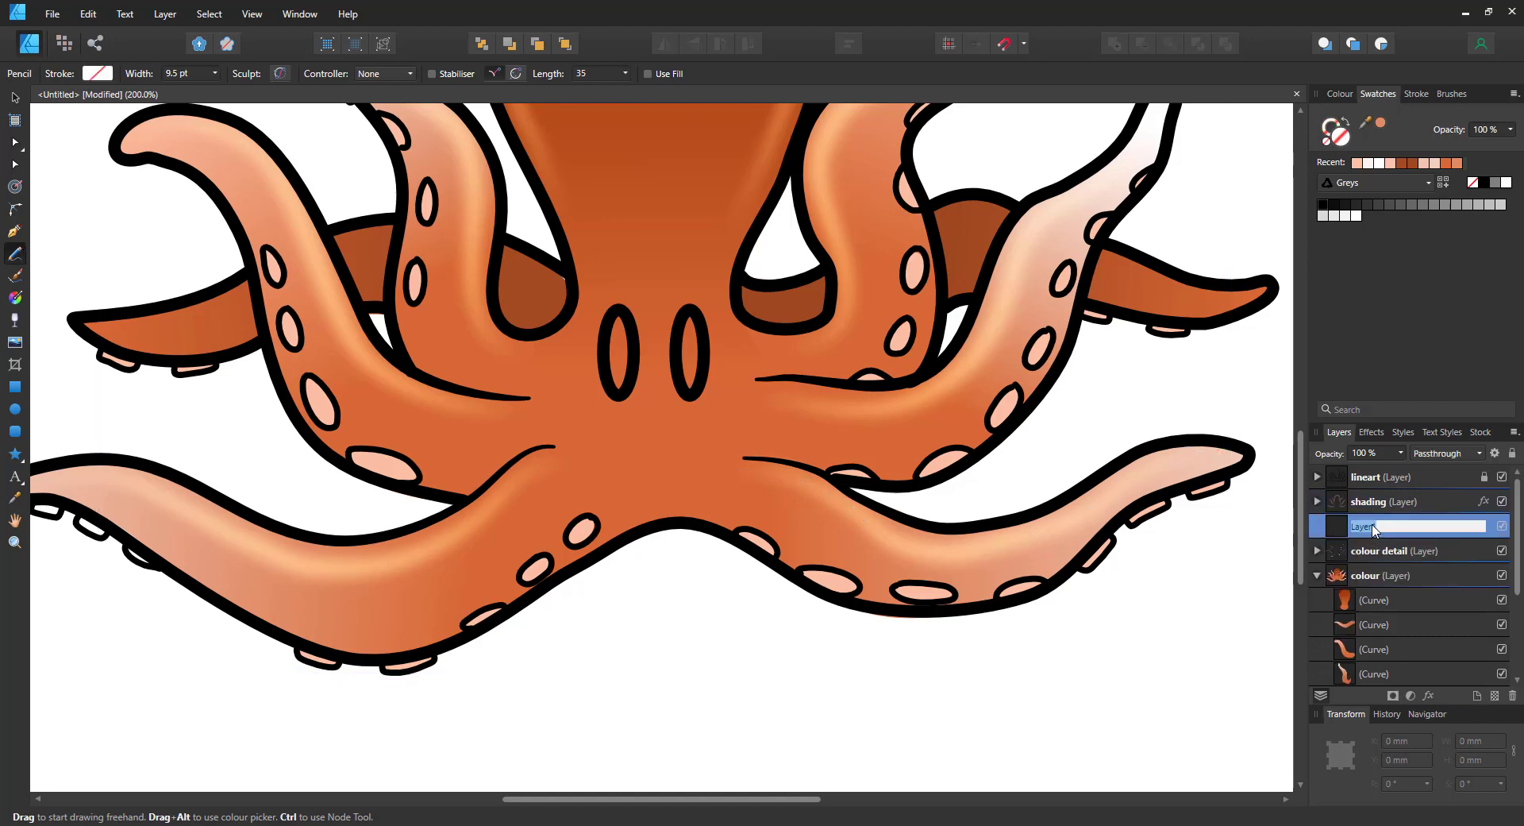
pyautogui.write('shading dark')
pyautogui.press('Return')
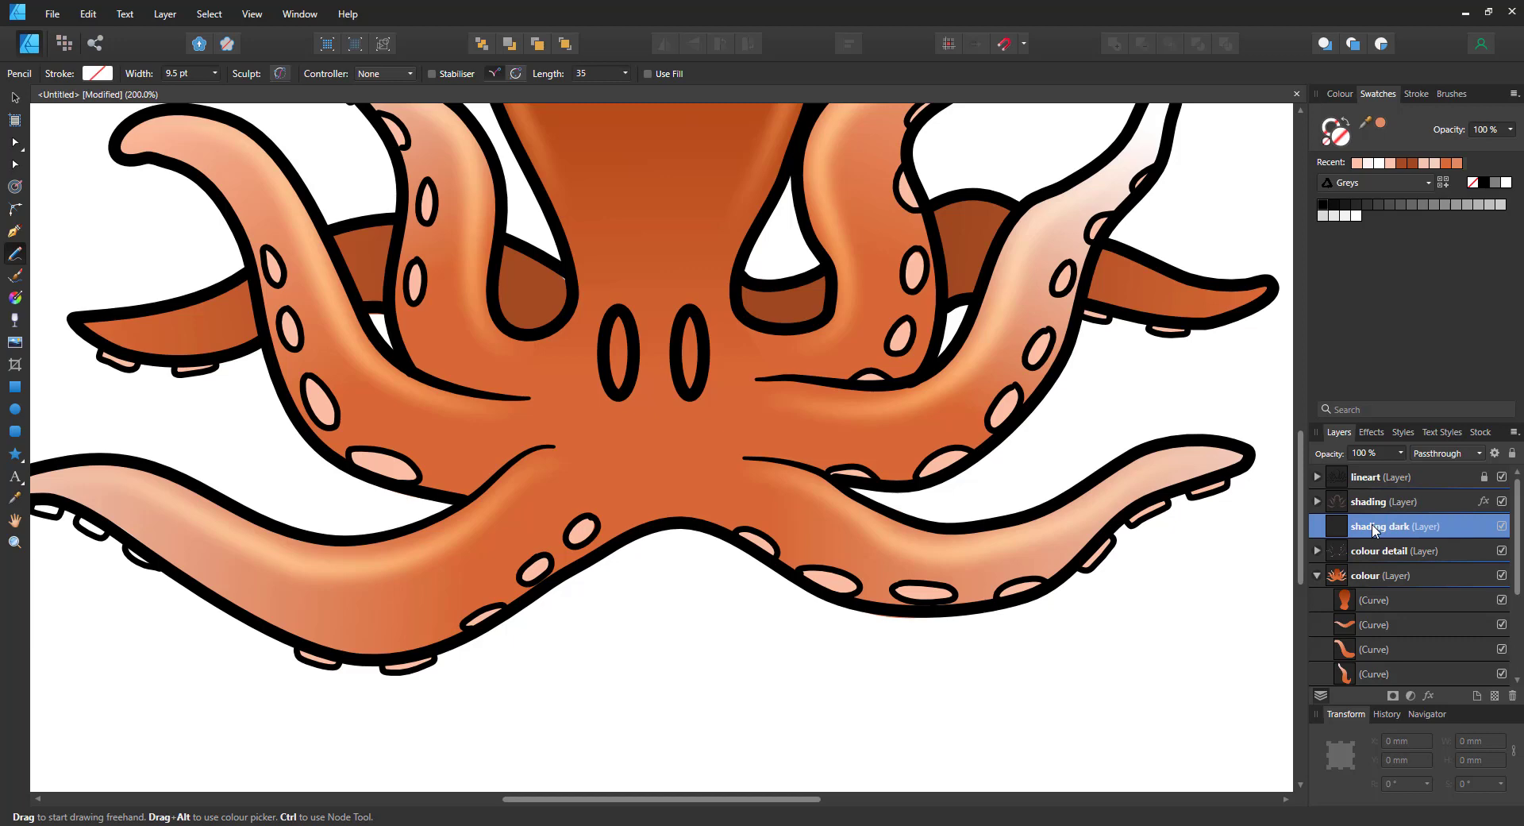
pyautogui.hotkey('ctrl', 'v')
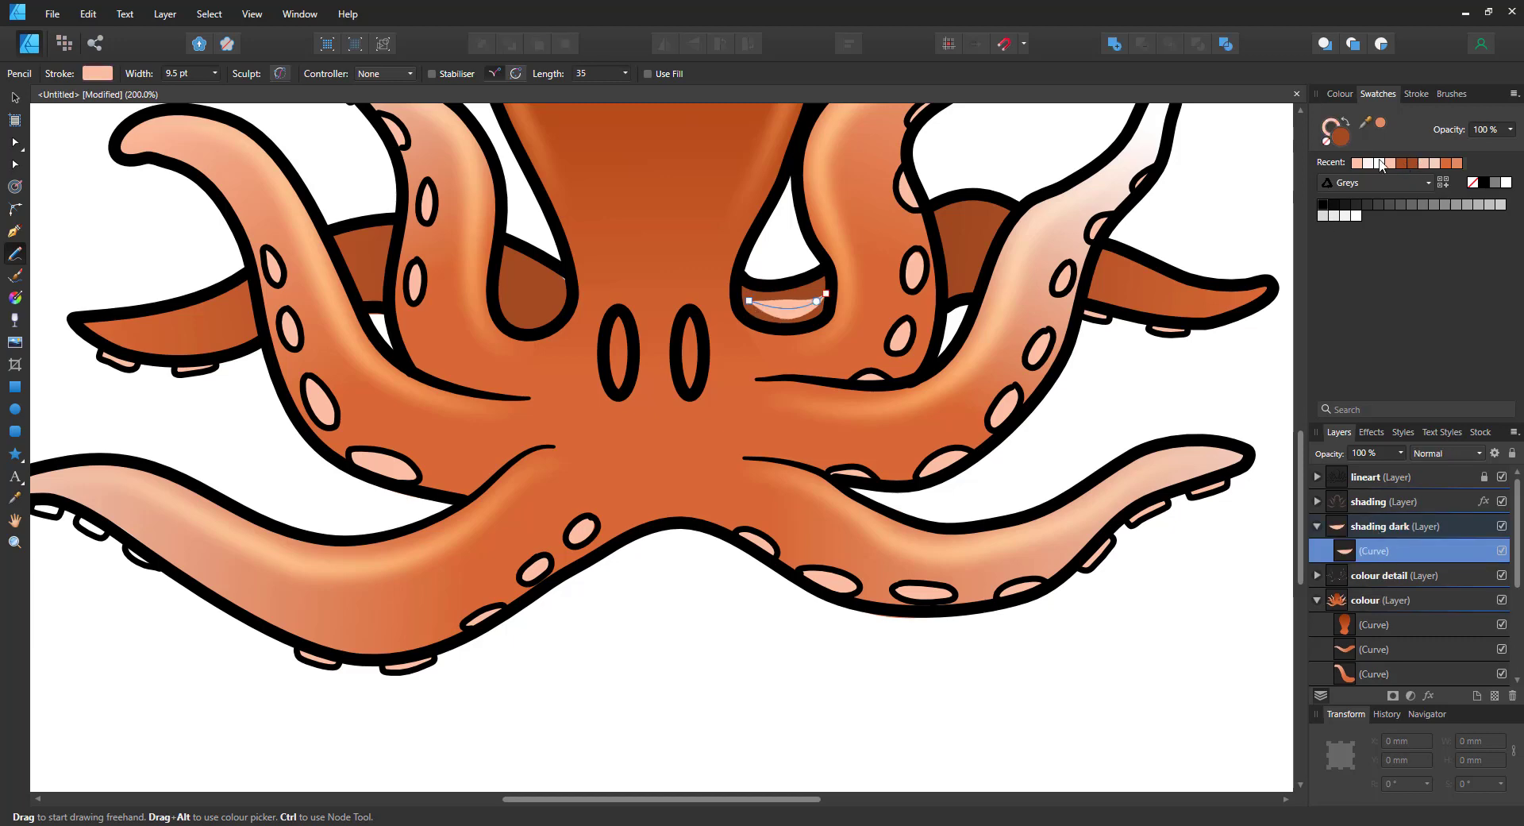
pyautogui.click(1347, 124)
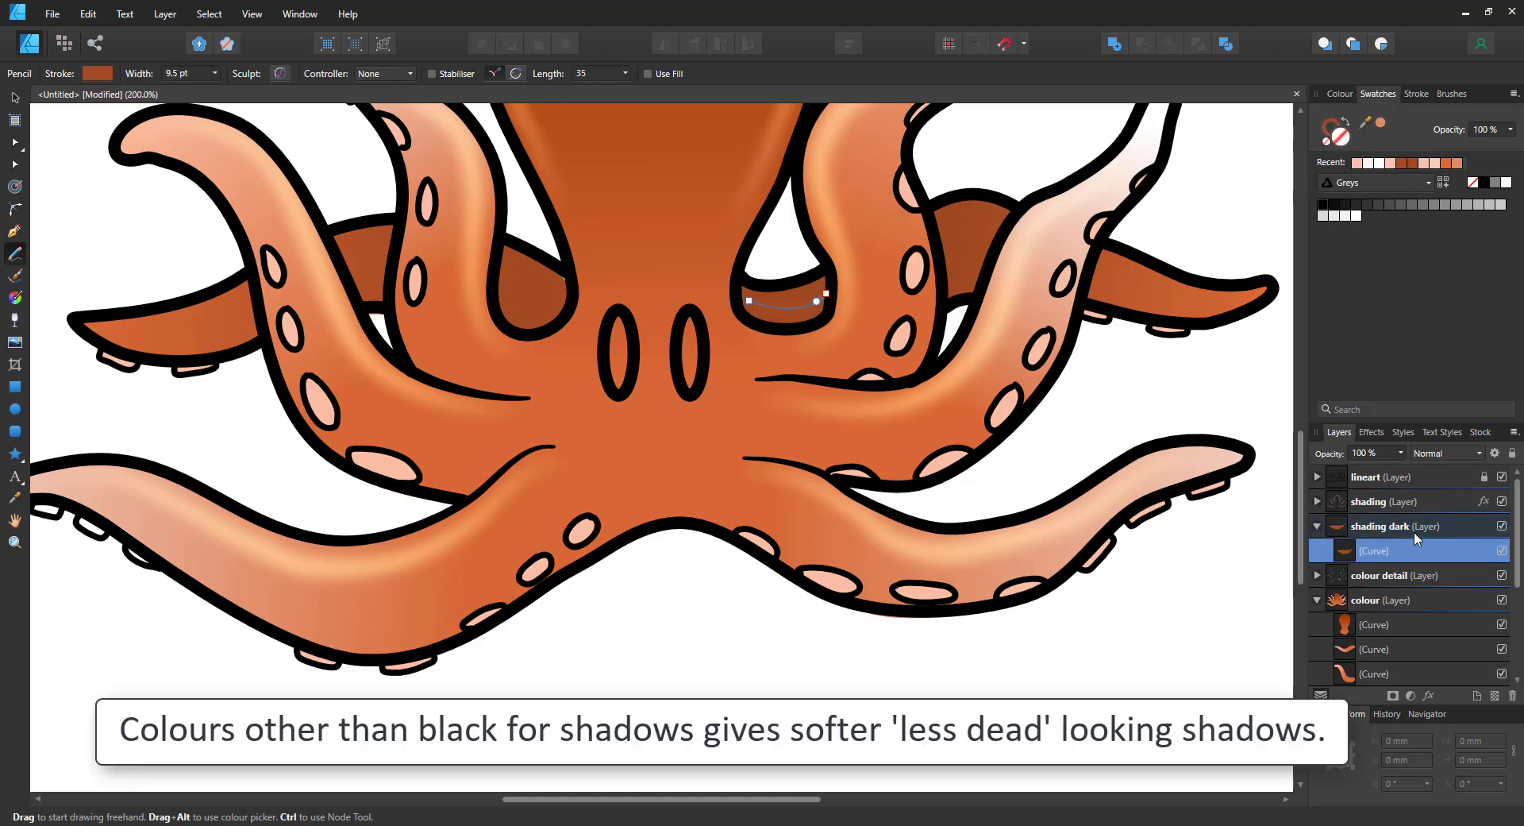
# Step: Set the shading dark layer's blend mode to Multiply and give it a Gaussian Blur with a radius of about 6.6 px
pyautogui.click(1389, 526)
pyautogui.click(1447, 453)
pyautogui.click(1430, 518)
pyautogui.click(1429, 695)
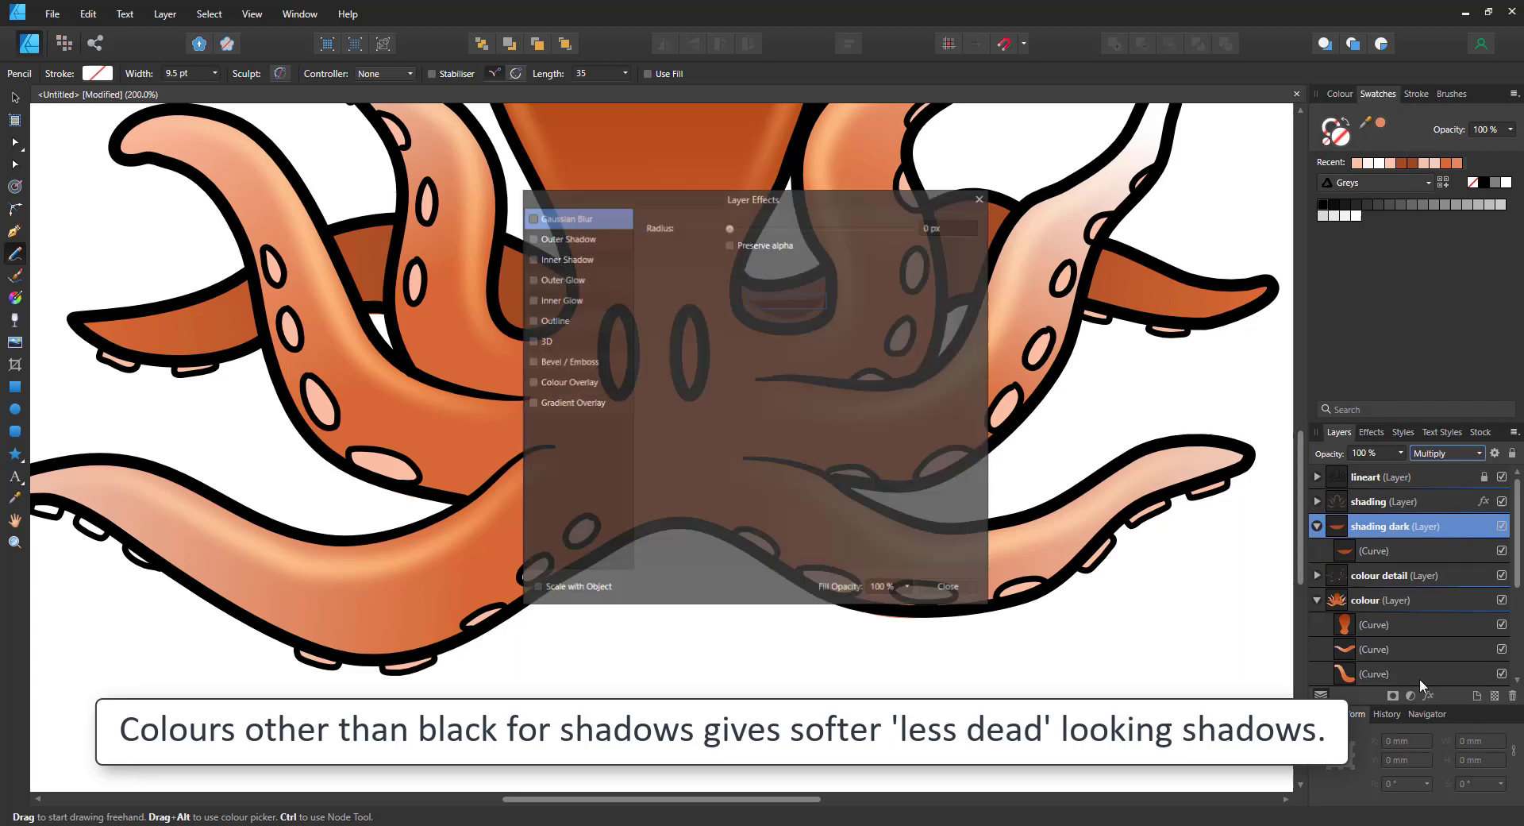
pyautogui.moveTo(799, 199); pyautogui.dragTo(735, 376)
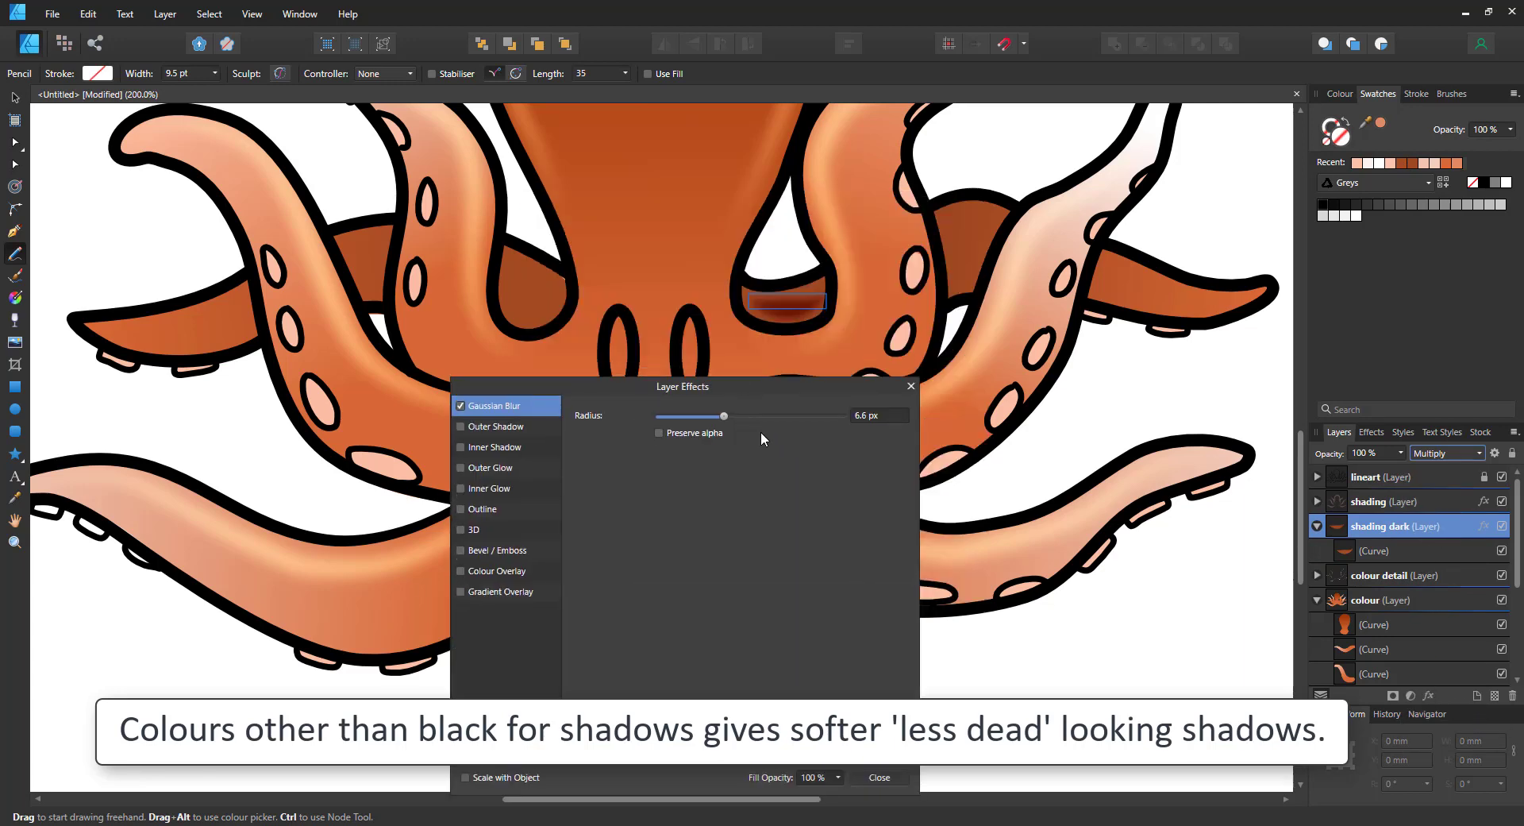
pyautogui.click(910, 385)
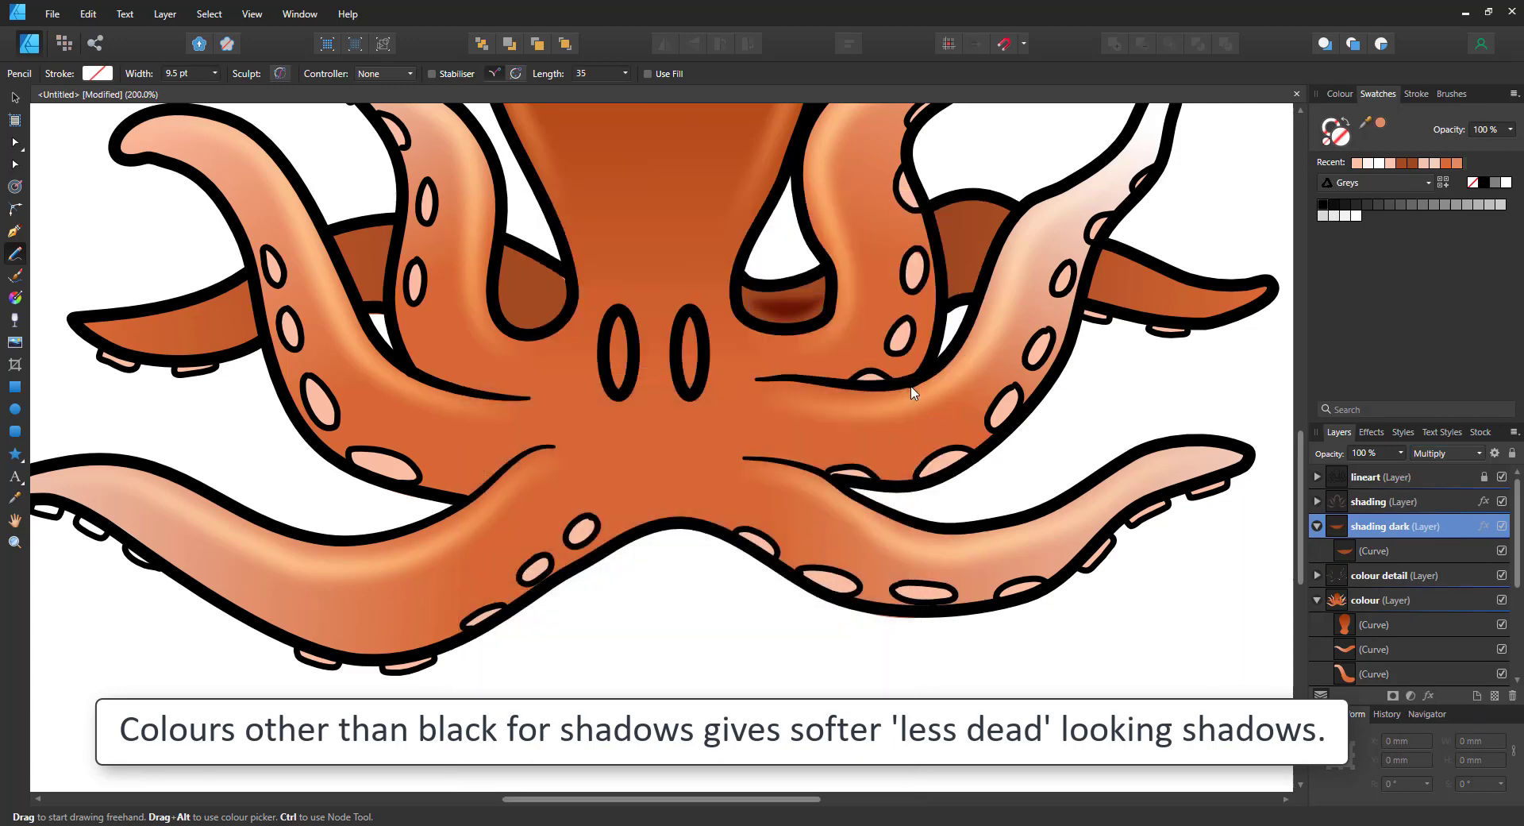
# Step: Draw dark shadow strokes along the sucker sides of the front tentacles and on the visible parts of the right back tentacle
pyautogui.moveTo(676, 512)
pyautogui.mouseDown()
pyautogui.moveTo(897, 591)
pyautogui.moveTo(1060, 550)
pyautogui.moveTo(1150, 490)
pyautogui.mouseUp()
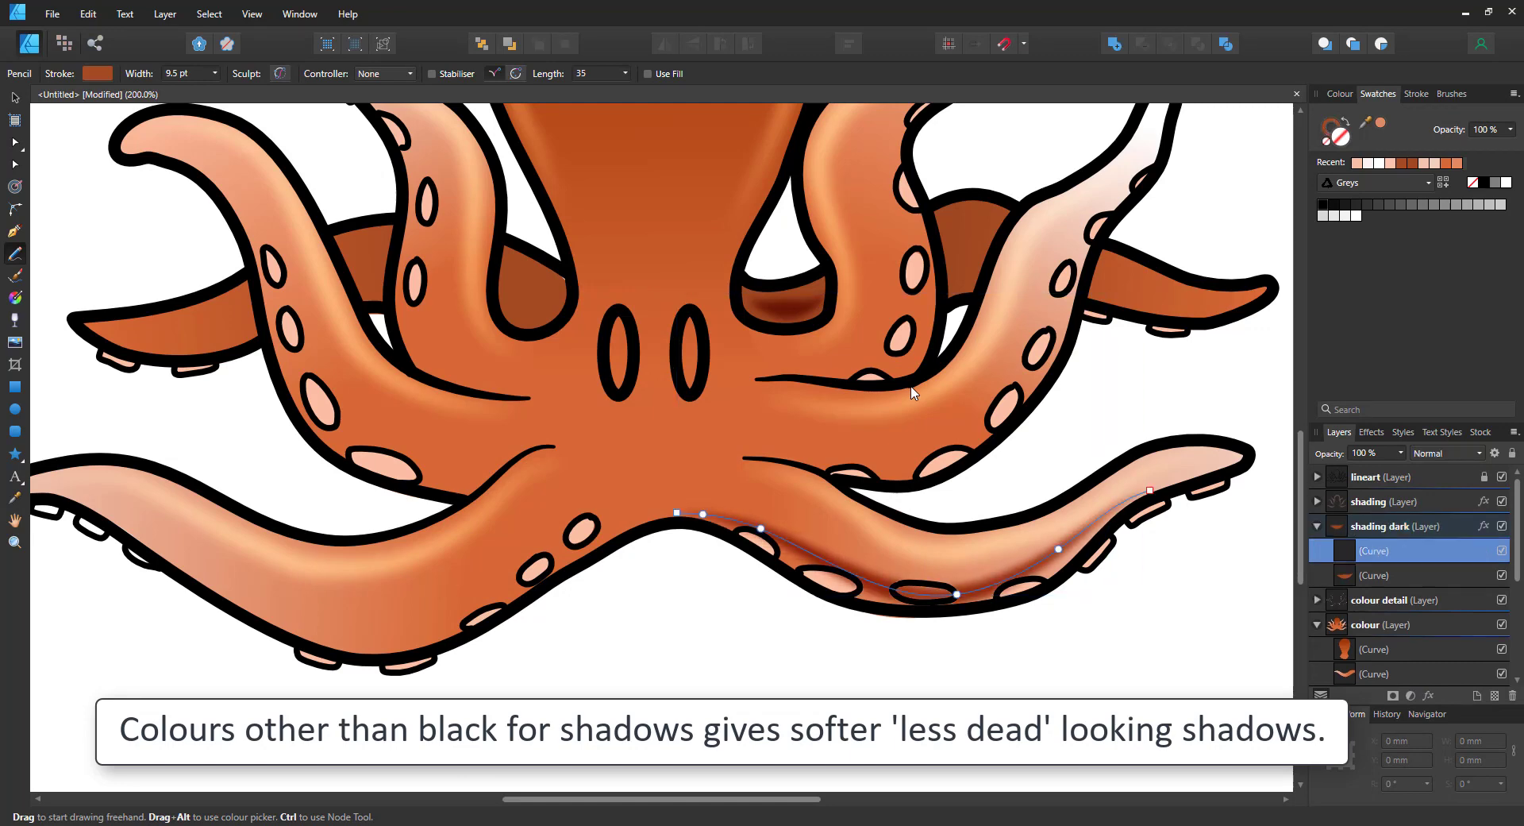
pyautogui.moveTo(955, 280); pyautogui.dragTo(977, 276)
pyautogui.moveTo(1099, 284); pyautogui.dragTo(1235, 305)
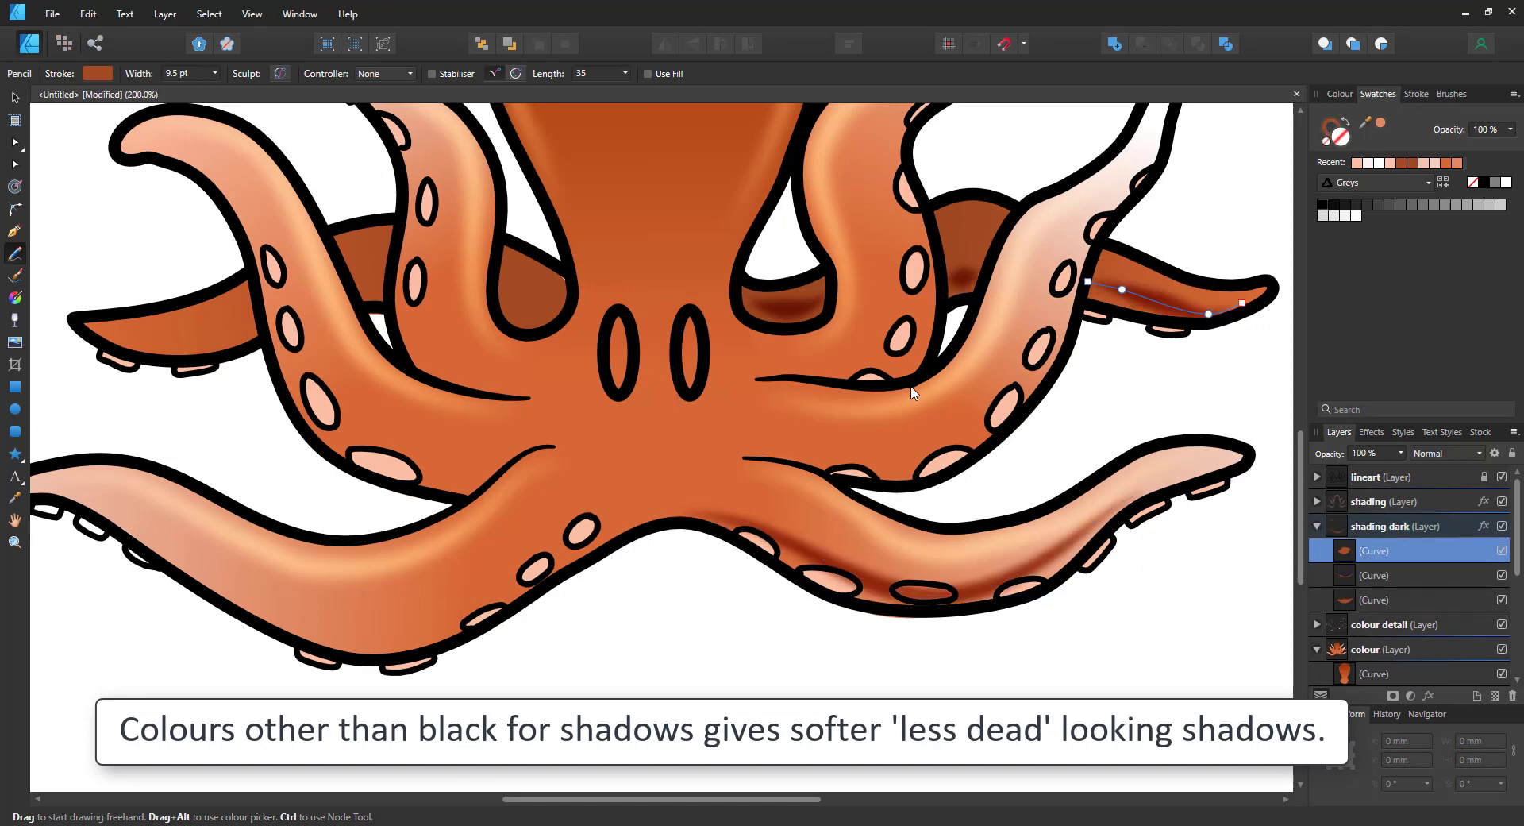
pyautogui.moveTo(748, 451)
pyautogui.mouseDown()
pyautogui.moveTo(1010, 402)
pyautogui.moveTo(1057, 302)
pyautogui.mouseUp()
pyautogui.moveTo(901, 372)
pyautogui.mouseDown()
pyautogui.moveTo(926, 238)
pyautogui.moveTo(915, 201)
pyautogui.mouseUp()
pyautogui.moveTo(414, 187); pyautogui.dragTo(455, 379)
pyautogui.moveTo(251, 218); pyautogui.dragTo(451, 478)
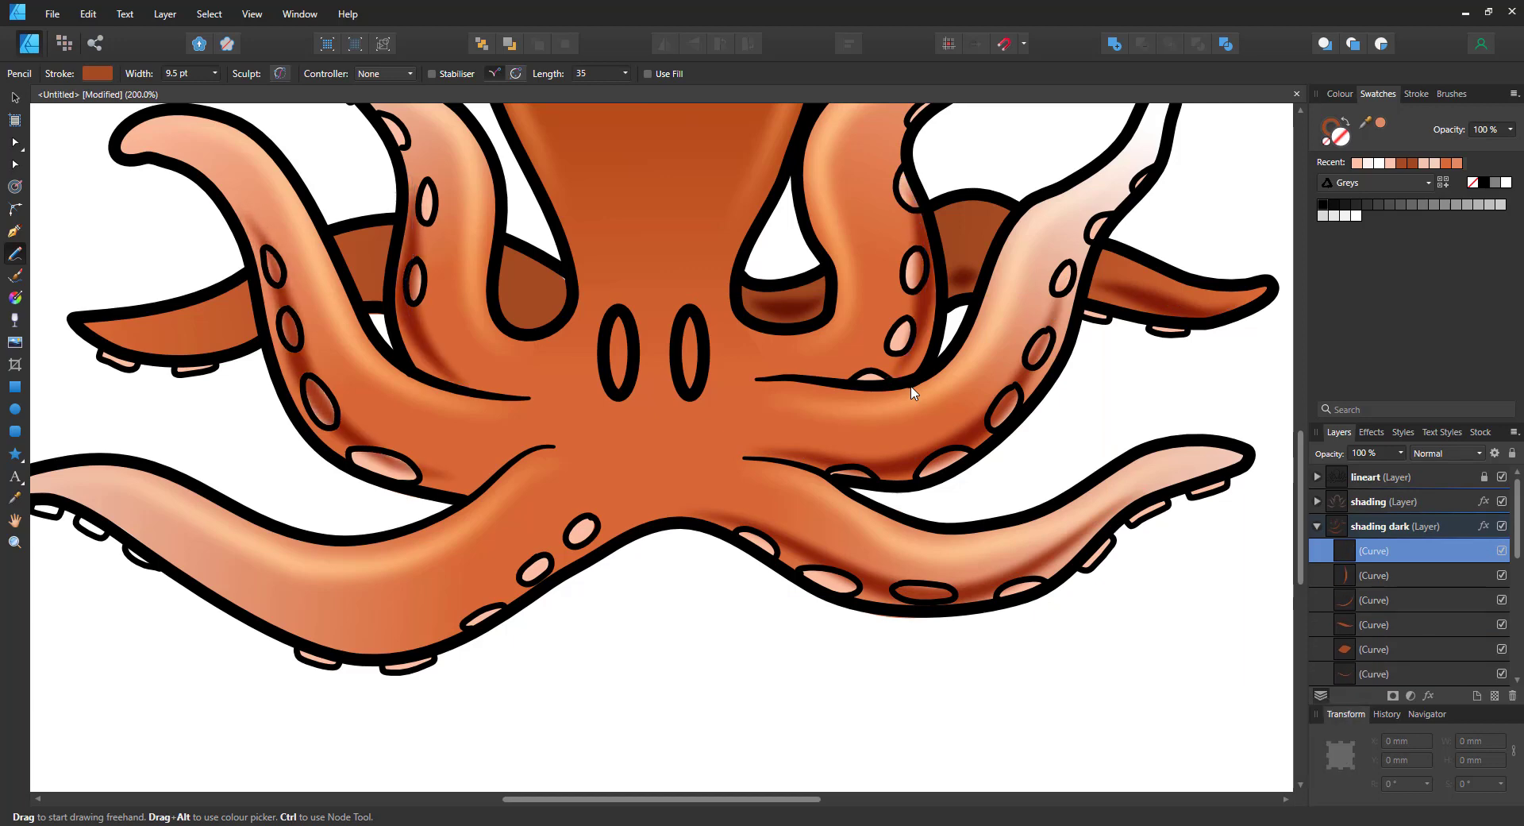
pyautogui.moveTo(129, 526)
pyautogui.mouseDown()
pyautogui.moveTo(433, 630)
pyautogui.moveTo(539, 569)
pyautogui.mouseUp()
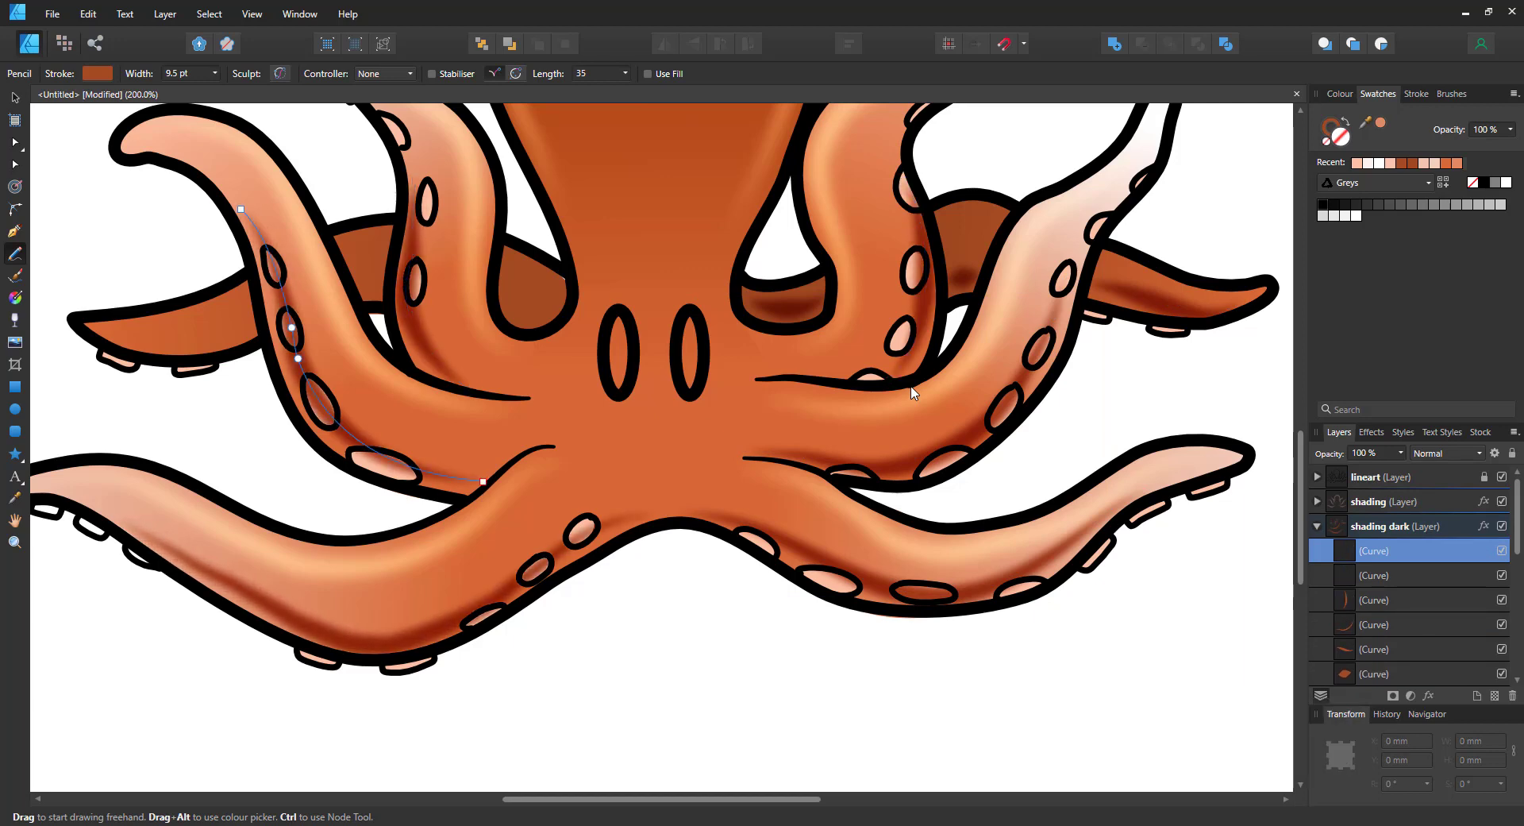
# Step: Draw shadow strokes on the three visible parts of the left back tentacle and adjust the shadow curve on the right back tentacle
pyautogui.moveTo(1301, 537); pyautogui.dragTo(1295, 477)
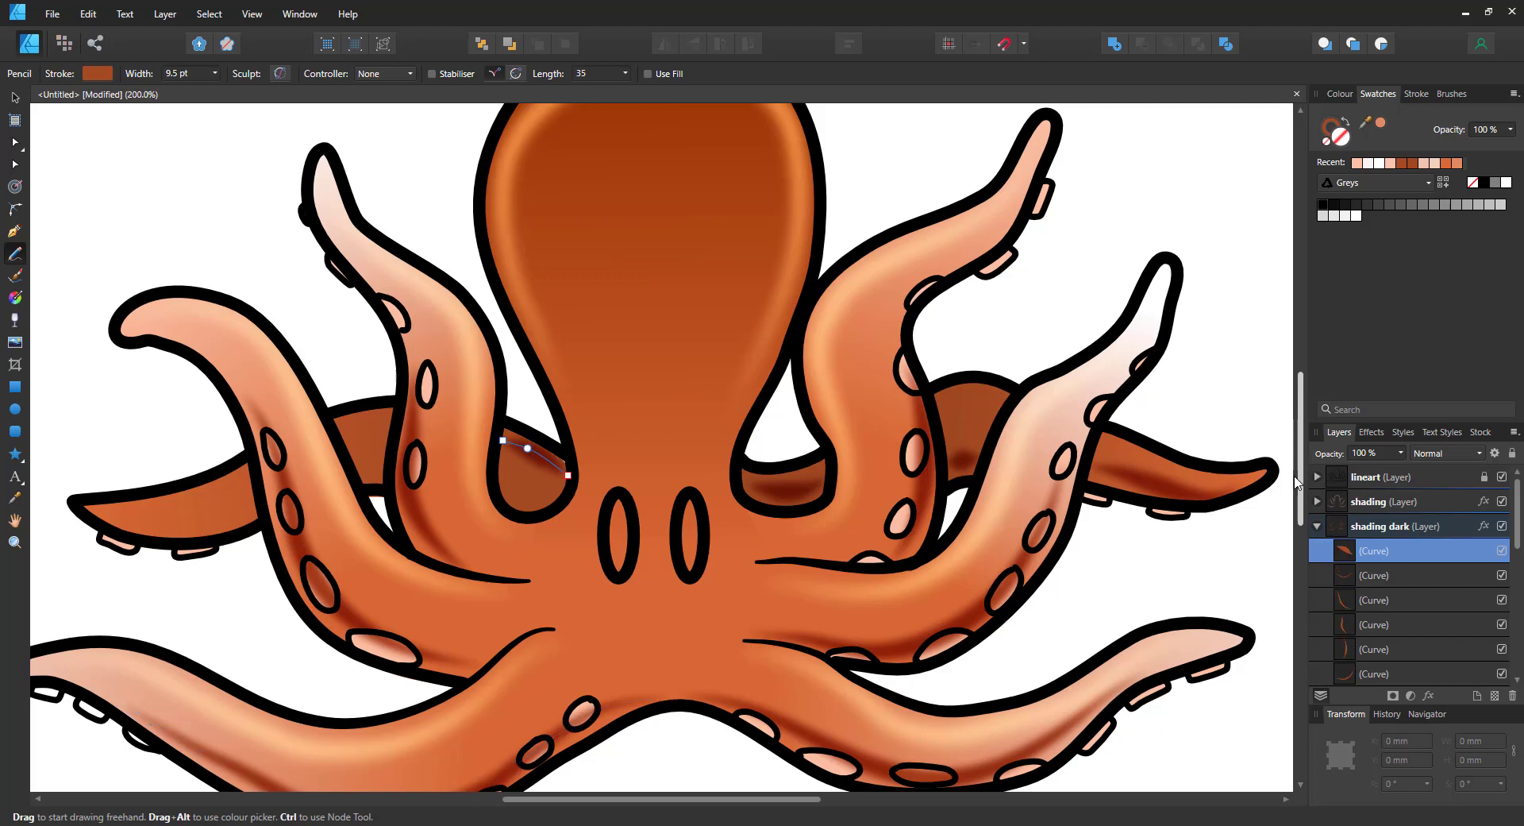
pyautogui.hotkey('ctrl', 'z')
pyautogui.moveTo(500, 479); pyautogui.dragTo(555, 505)
pyautogui.moveTo(355, 472); pyautogui.dragTo(386, 471)
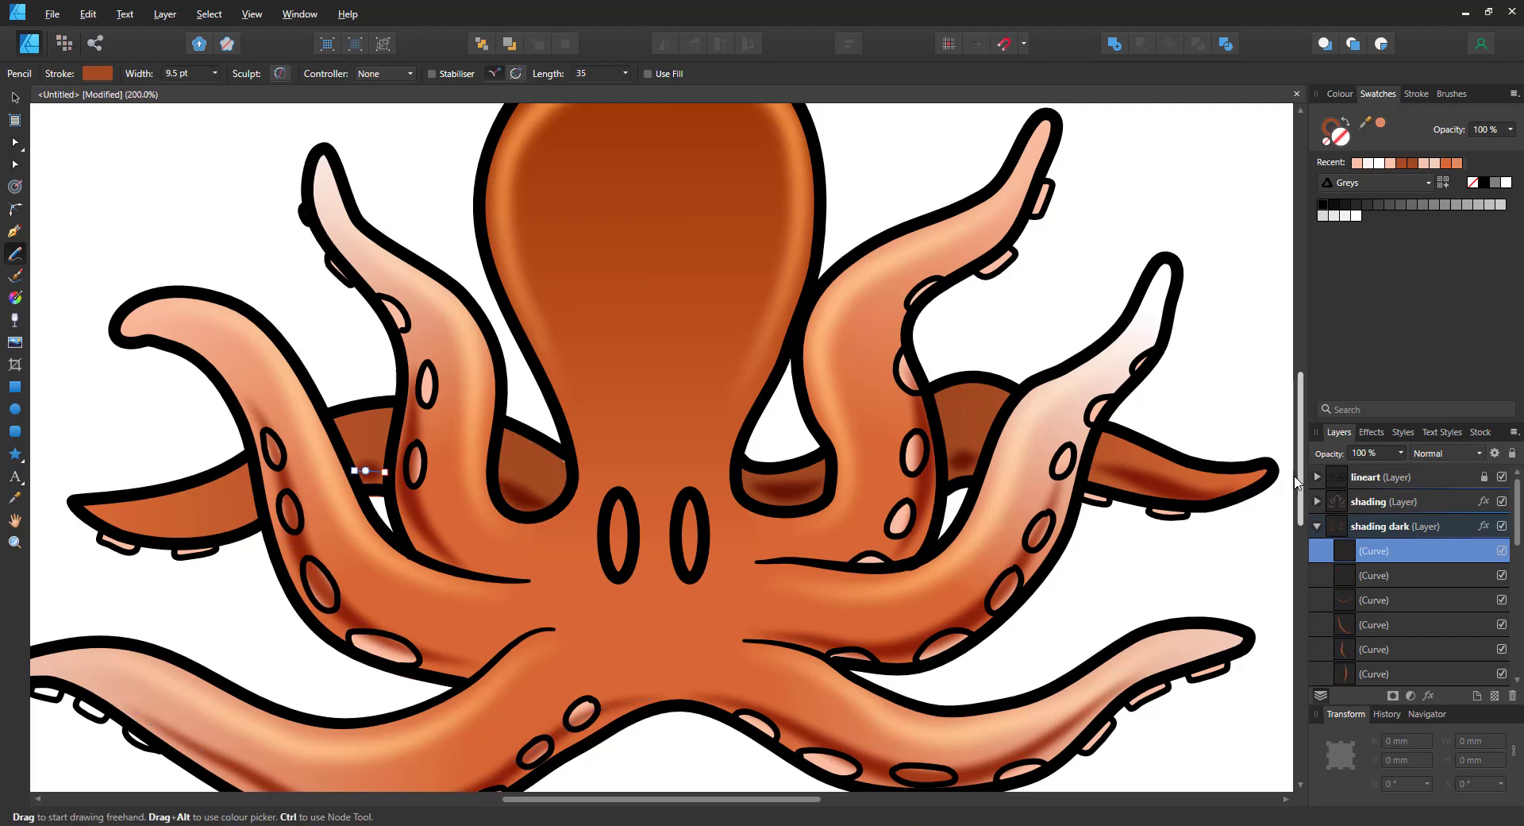
pyautogui.moveTo(114, 524); pyautogui.dragTo(262, 504)
pyautogui.hotkey('ctrl', 'z')
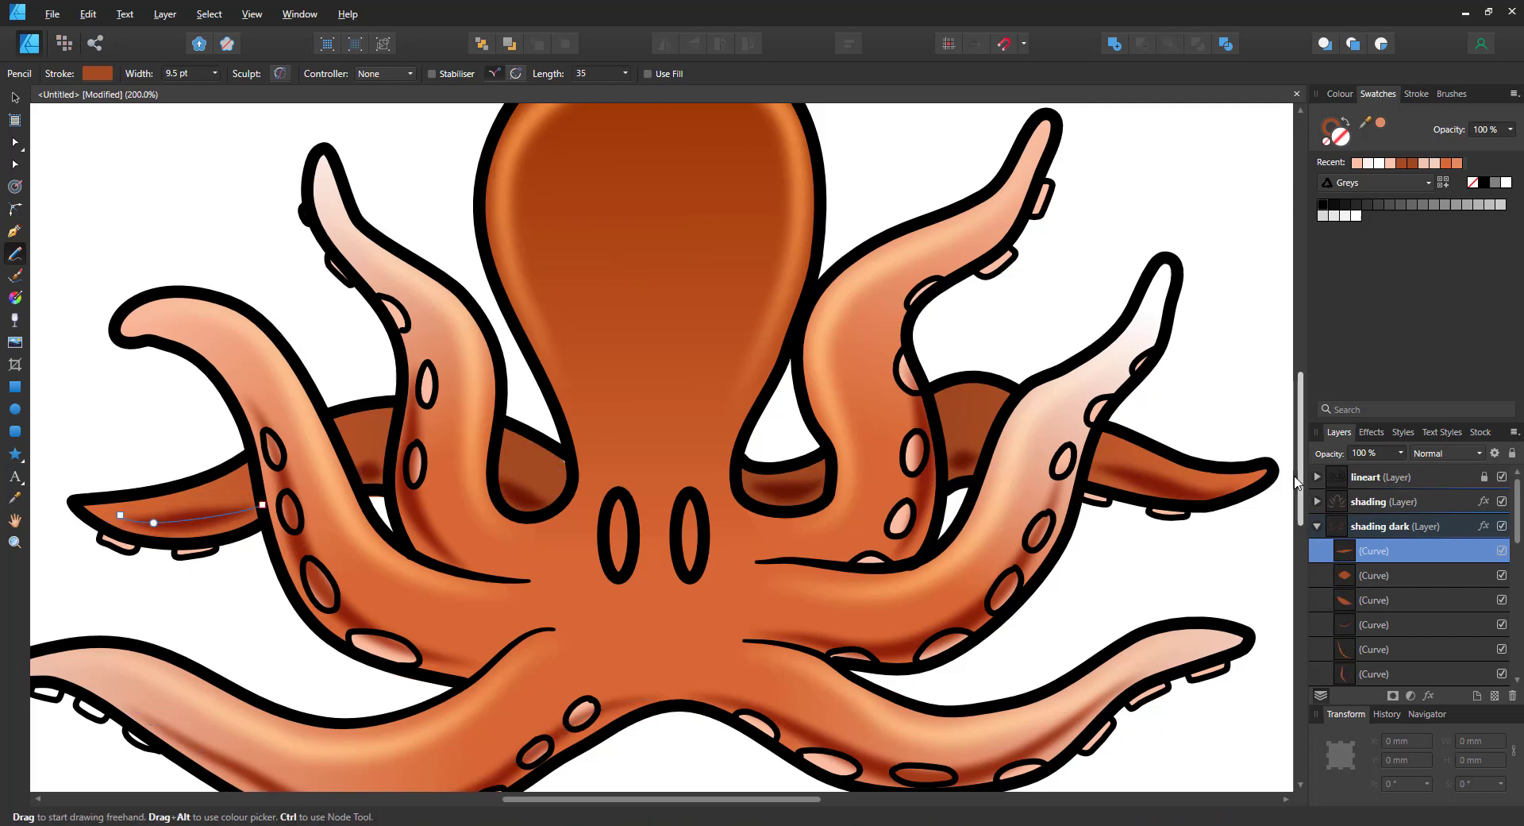
pyautogui.click(15, 164)
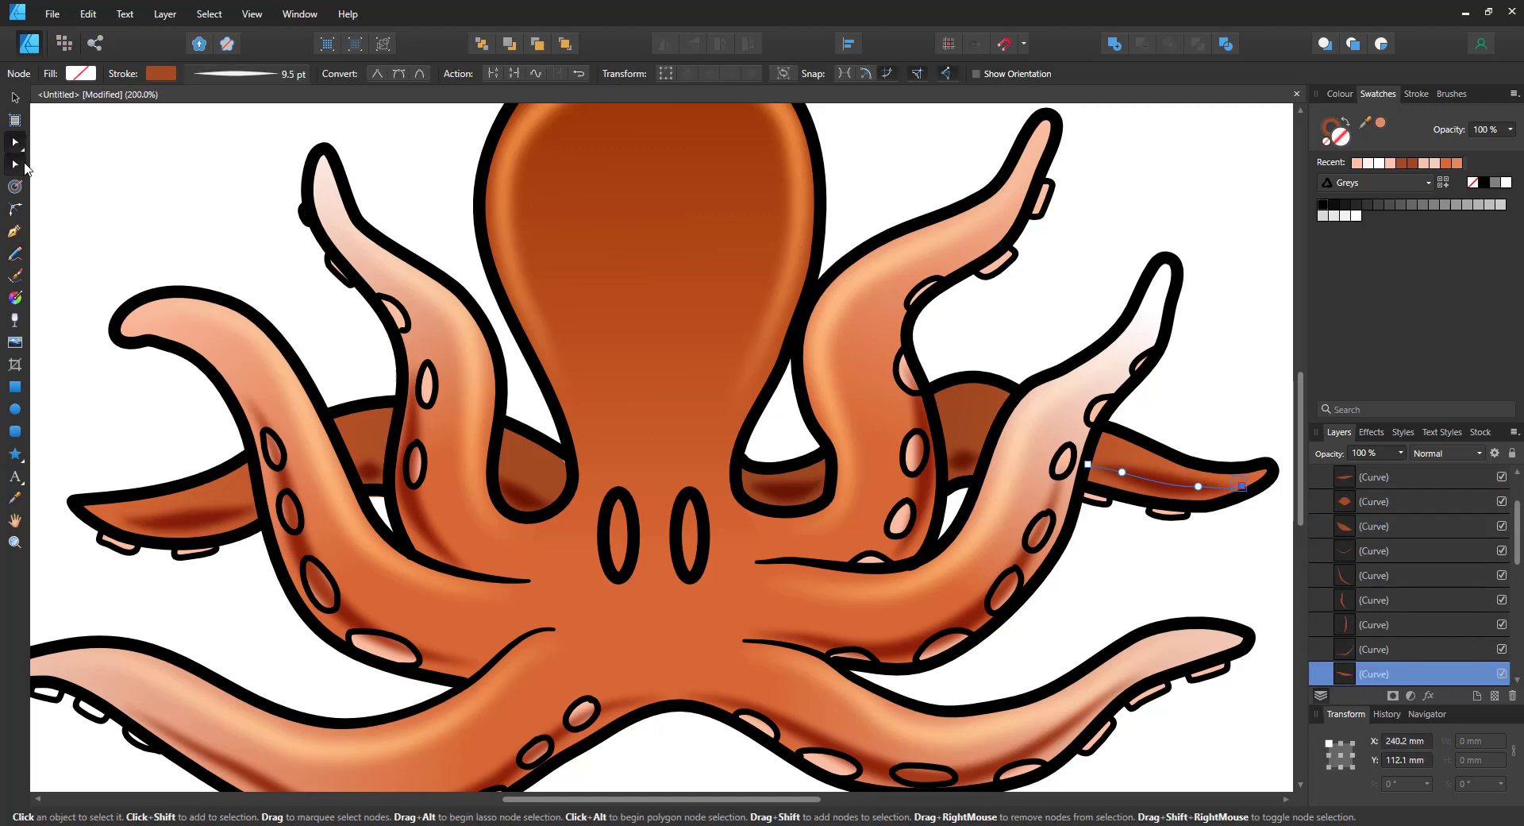
# Step: Draw a dark brown ellipse of about 12 × 24.6 mm around the left eye and set its opacity to 50%
pyautogui.click(13, 407)
pyautogui.moveTo(576, 443); pyautogui.dragTo(648, 586)
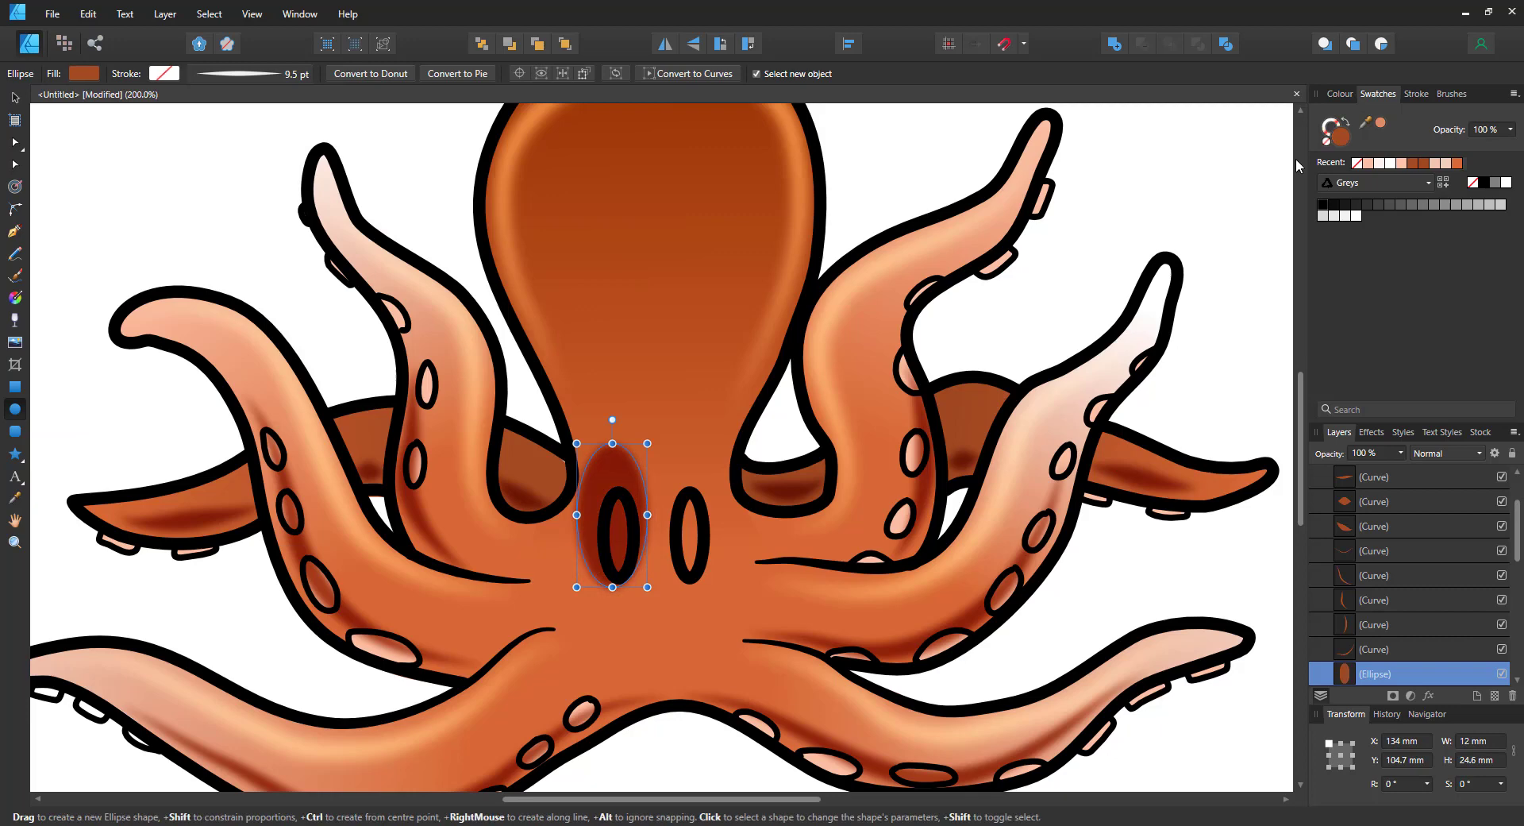
pyautogui.press('5')
# Step: Duplicate the left eye's shadow ellipse and place the copy around the right eye
pyautogui.click(16, 102)
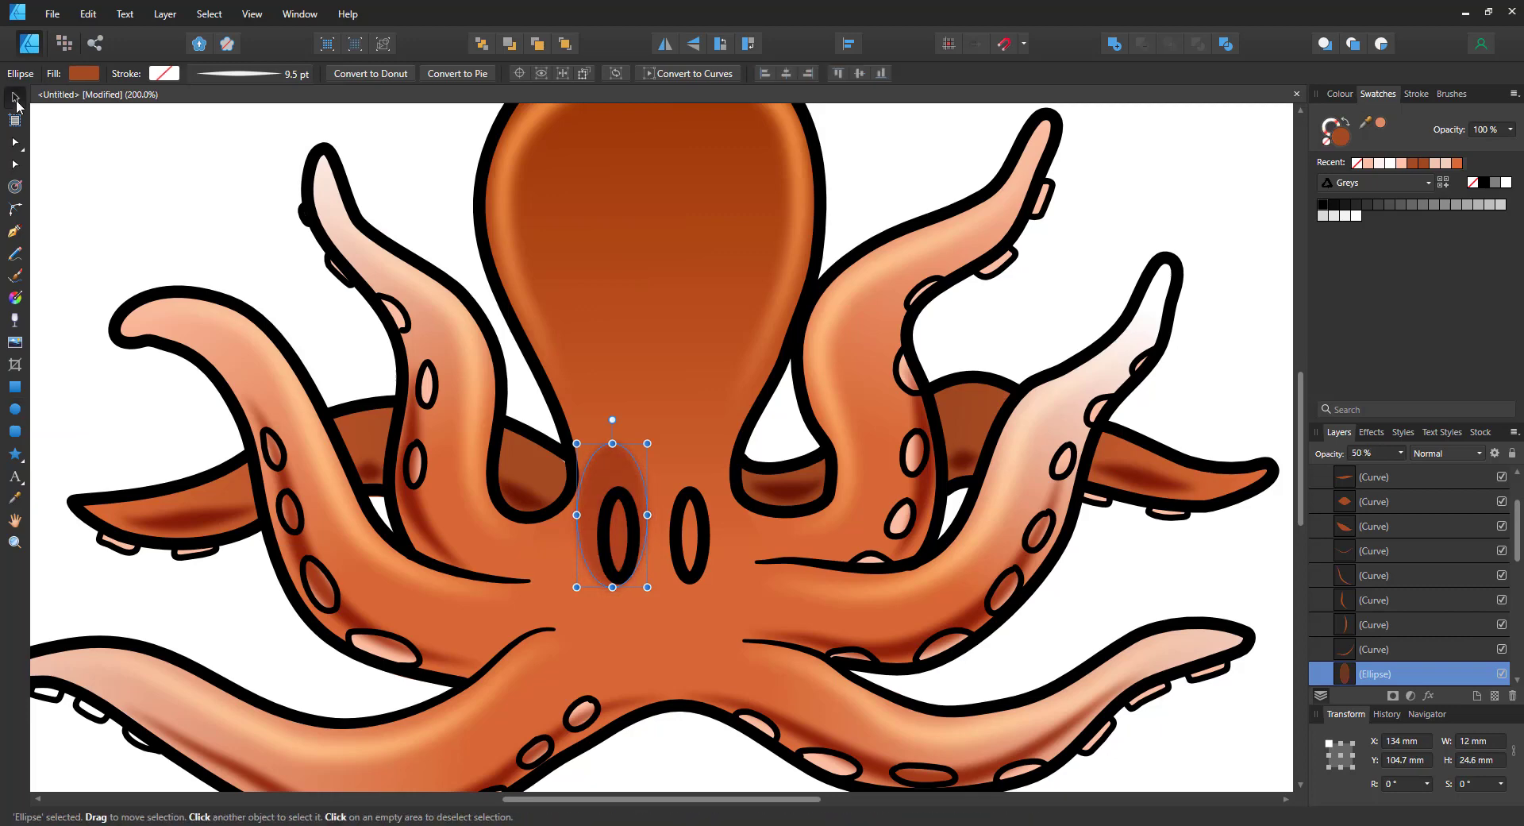
pyautogui.hotkey('ctrl', 'd')
pyautogui.click(611, 470)
pyautogui.hotkey('ctrl', 'j')
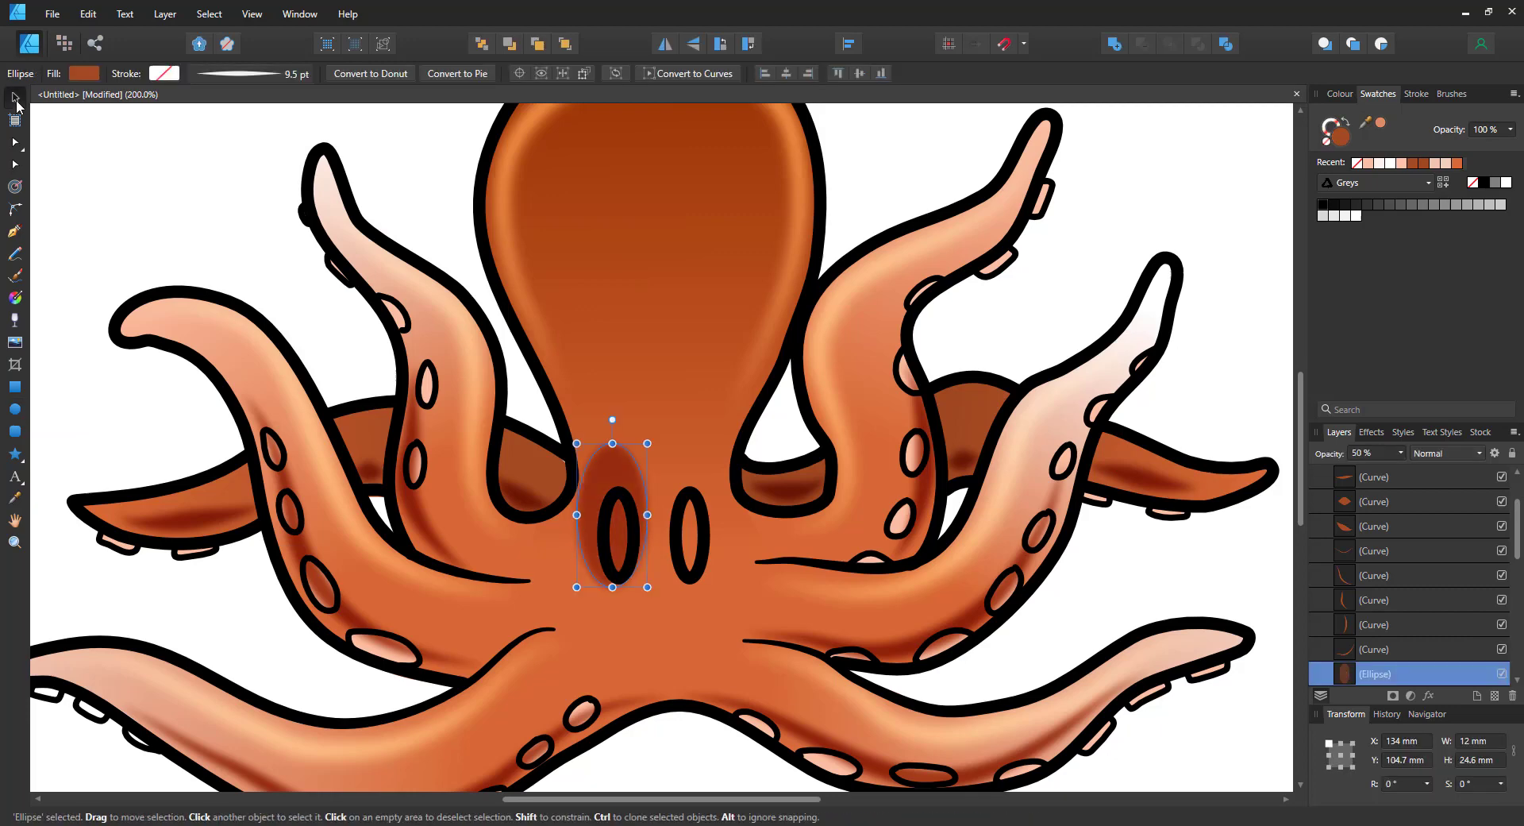
pyautogui.moveTo(611, 471); pyautogui.dragTo(699, 472)
# Step: Add a pale pink, strokeless ellipse inside each eye on the shading layer, about 4 × 12.6 mm left and 3.2 × 13.1 mm right
pyautogui.moveTo(1518, 542); pyautogui.dragTo(1517, 513)
pyautogui.click(1388, 529)
pyautogui.click(1380, 504)
pyautogui.click(1316, 500)
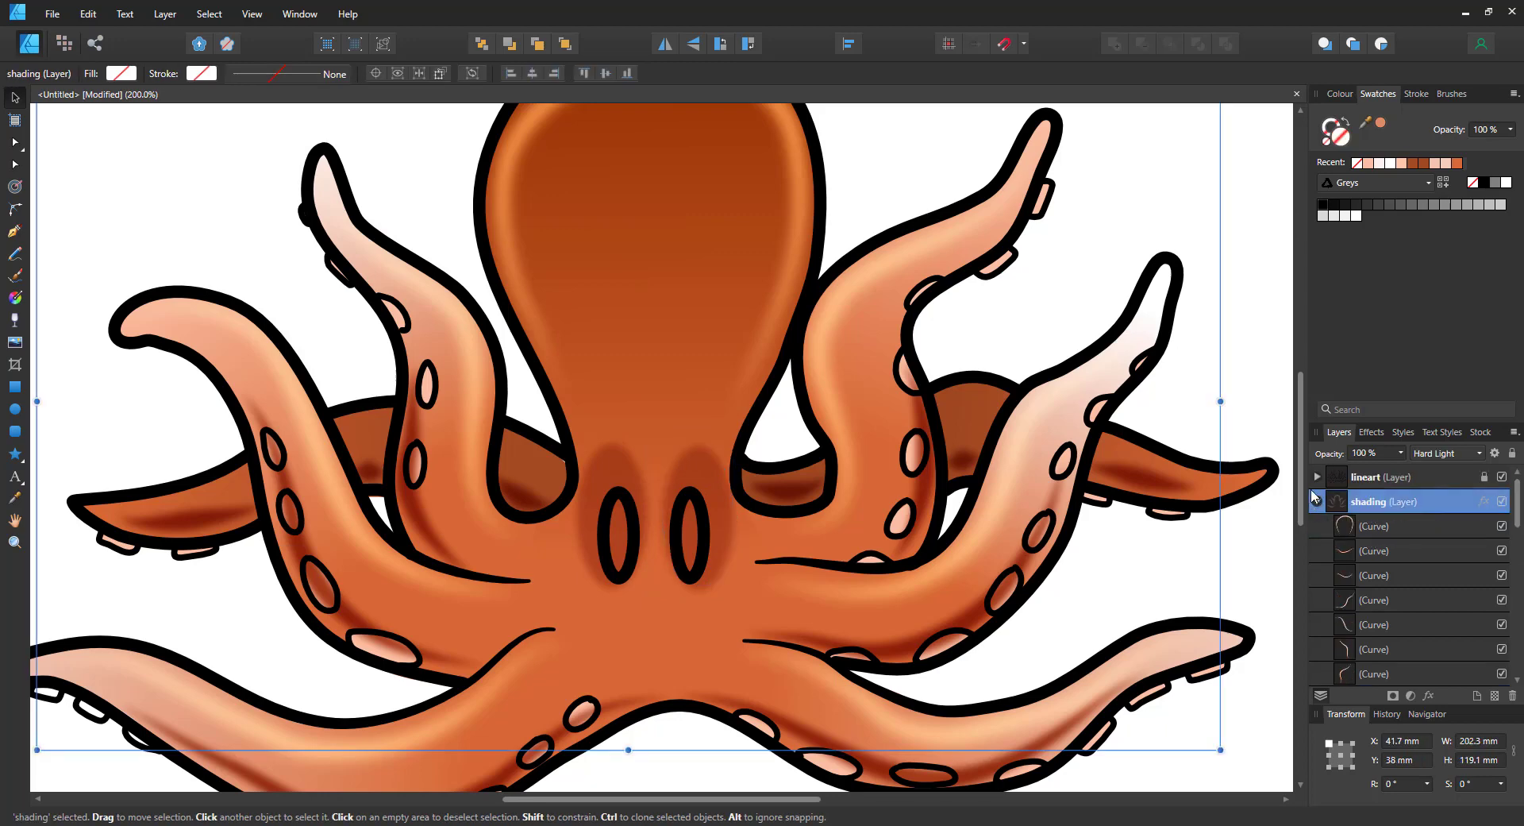
pyautogui.click(14, 410)
pyautogui.click(1386, 527)
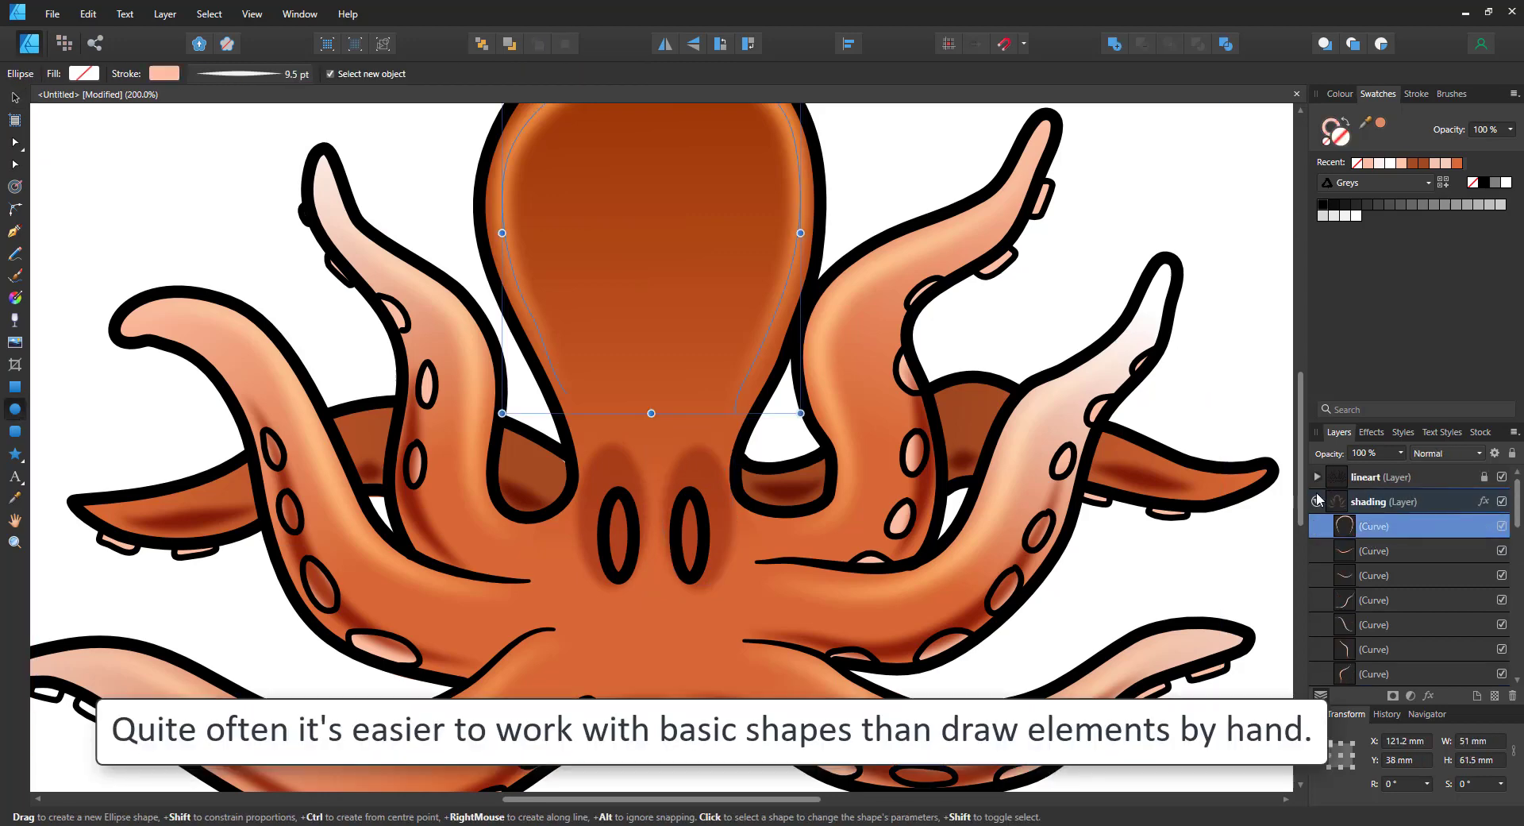
pyautogui.moveTo(606, 498); pyautogui.dragTo(630, 572)
pyautogui.click(1345, 122)
pyautogui.click(1380, 164)
pyautogui.moveTo(681, 496); pyautogui.dragTo(700, 573)
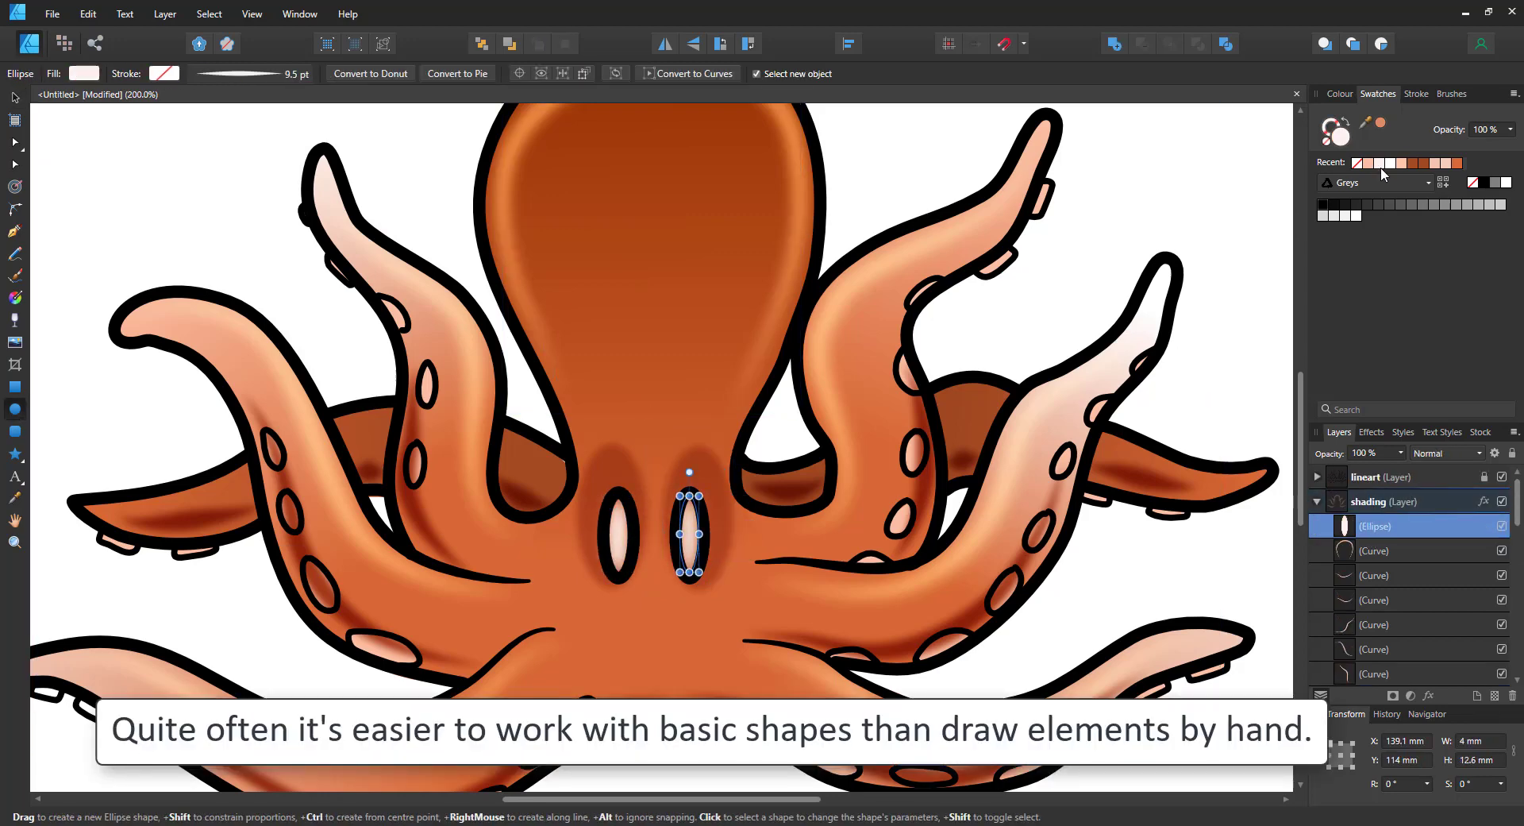
# Step: Draw a cluster of pale spots on the upper left of the head, with the large spot at 50% opacity
pyautogui.moveTo(1300, 493); pyautogui.dragTo(1295, 465)
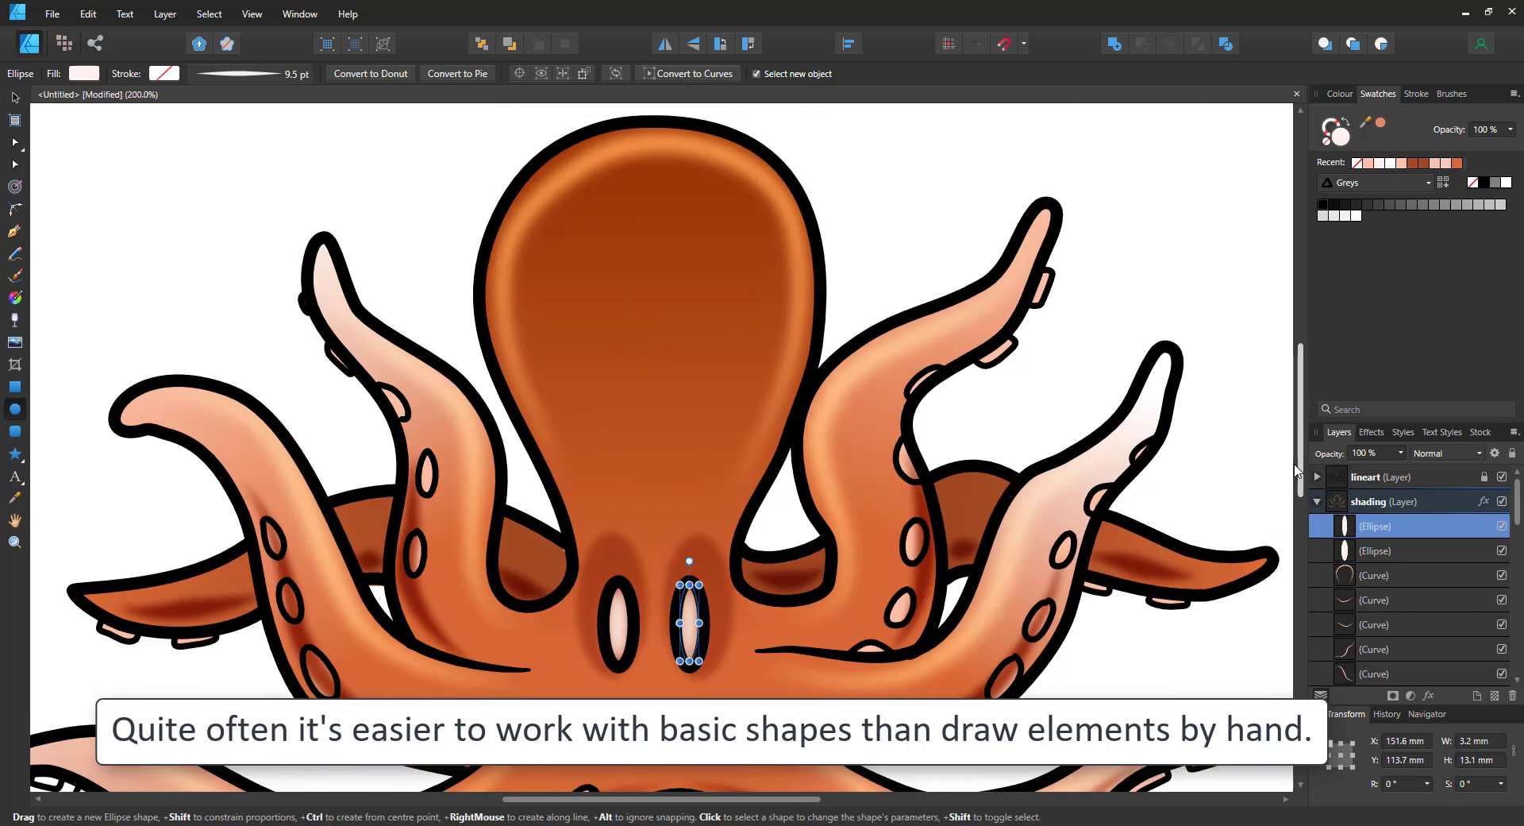
pyautogui.moveTo(532, 236)
pyautogui.mouseDown()
pyautogui.moveTo(557, 256)
pyautogui.moveTo(572, 234)
pyautogui.mouseUp()
pyautogui.moveTo(566, 248); pyautogui.dragTo(615, 293)
pyautogui.press('5')
# Step: Scatter pale ellipses of varied sizes over the rest of the head, including a flat highlight at its top edge
pyautogui.moveTo(654, 176); pyautogui.dragTo(681, 195)
pyautogui.moveTo(635, 136)
pyautogui.mouseDown()
pyautogui.moveTo(711, 152)
pyautogui.moveTo(677, 113)
pyautogui.mouseUp()
pyautogui.moveTo(732, 161); pyautogui.dragTo(755, 176)
pyautogui.moveTo(744, 137); pyautogui.dragTo(761, 144)
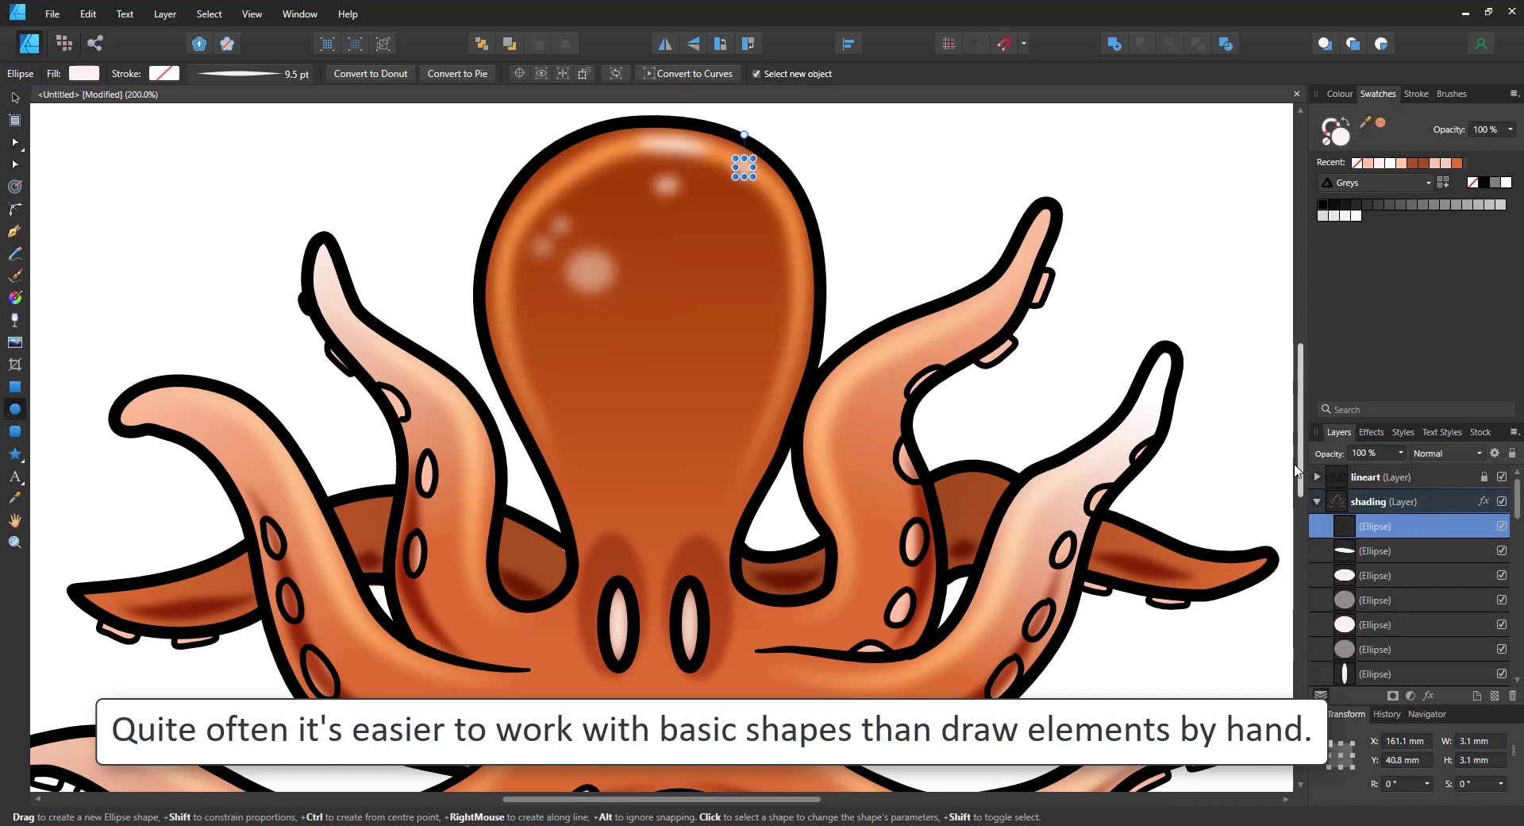
pyautogui.moveTo(694, 197)
pyautogui.mouseDown()
pyautogui.moveTo(746, 243)
pyautogui.moveTo(696, 269)
pyautogui.mouseUp()
pyautogui.moveTo(729, 279); pyautogui.dragTo(757, 303)
pyautogui.moveTo(527, 328); pyautogui.dragTo(598, 412)
pyautogui.moveTo(584, 328); pyautogui.dragTo(685, 423)
pyautogui.moveTo(726, 349)
pyautogui.mouseDown()
pyautogui.moveTo(751, 375)
pyautogui.moveTo(858, 410)
pyautogui.mouseUp()
# Step: Add pale elliptical spots along the upper right, upper left, middle left and left back tentacles
pyautogui.moveTo(860, 355)
pyautogui.mouseDown()
pyautogui.moveTo(882, 375)
pyautogui.moveTo(905, 355)
pyautogui.mouseUp()
pyautogui.moveTo(413, 365)
pyautogui.mouseDown()
pyautogui.moveTo(478, 455)
pyautogui.moveTo(483, 504)
pyautogui.mouseUp()
pyautogui.moveTo(138, 400); pyautogui.dragTo(269, 451)
pyautogui.moveTo(253, 396); pyautogui.dragTo(251, 396)
pyautogui.moveTo(272, 470); pyautogui.dragTo(301, 501)
pyautogui.moveTo(205, 581)
pyautogui.mouseDown()
pyautogui.moveTo(241, 595)
pyautogui.moveTo(216, 558)
pyautogui.moveTo(221, 578)
pyautogui.mouseUp()
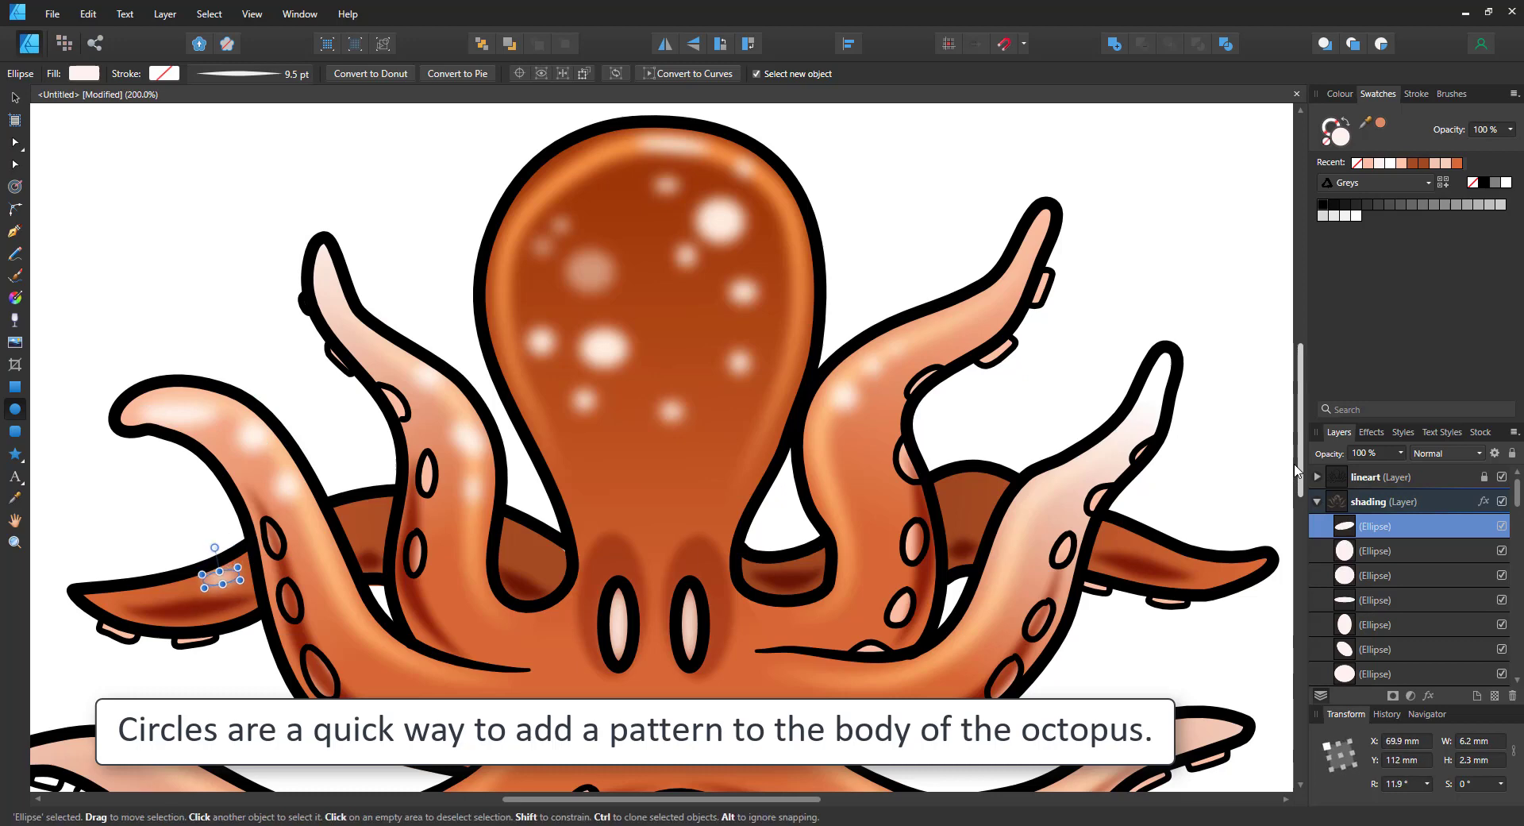
# Step: Select all the pale spots on the head, including the flat top highlight, and group them
pyautogui.moveTo(658, 332); pyautogui.dragTo(803, 425)
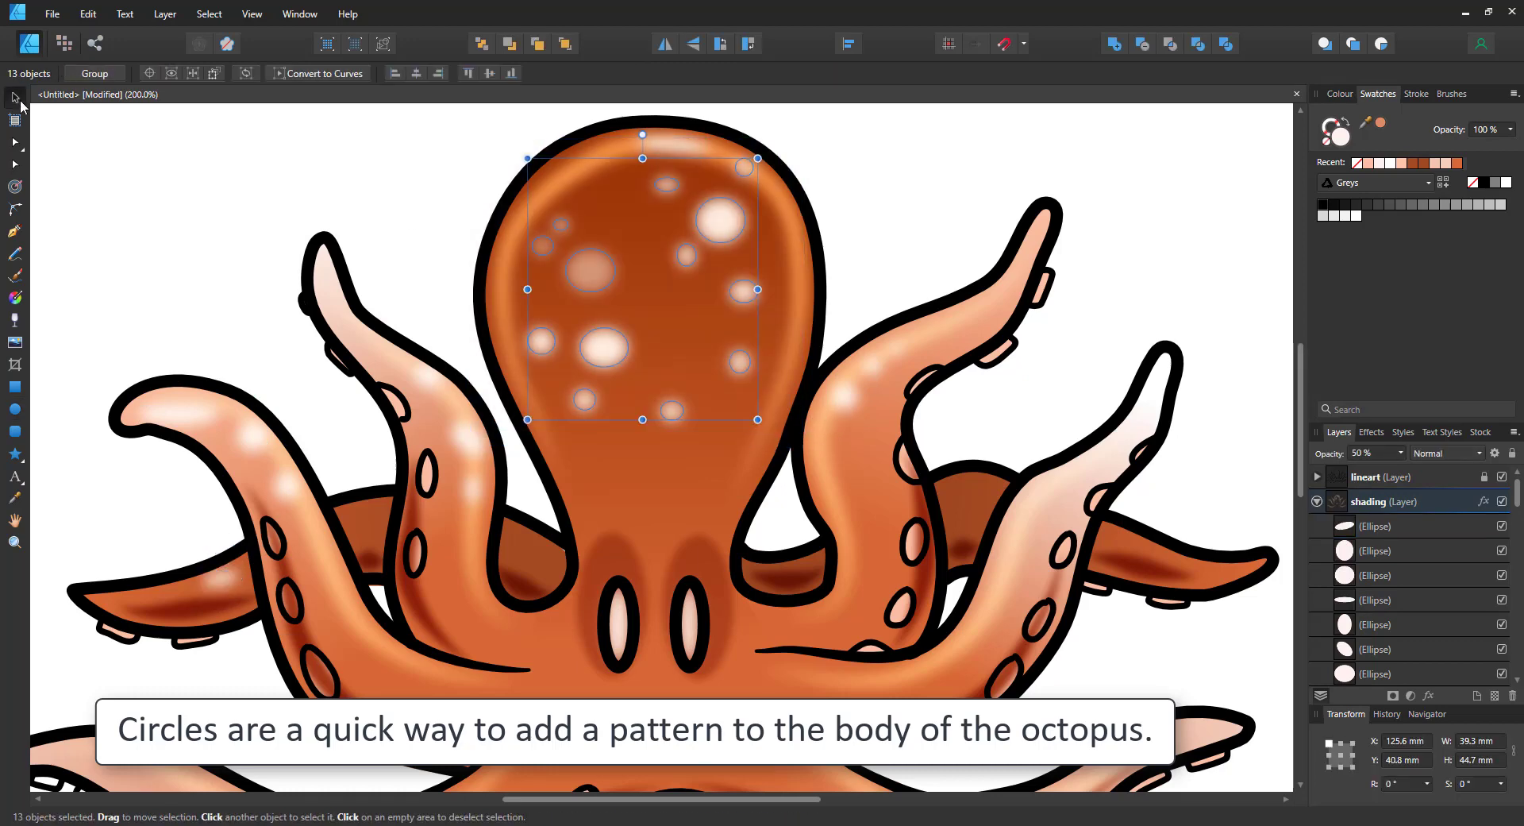
pyautogui.click(16, 319)
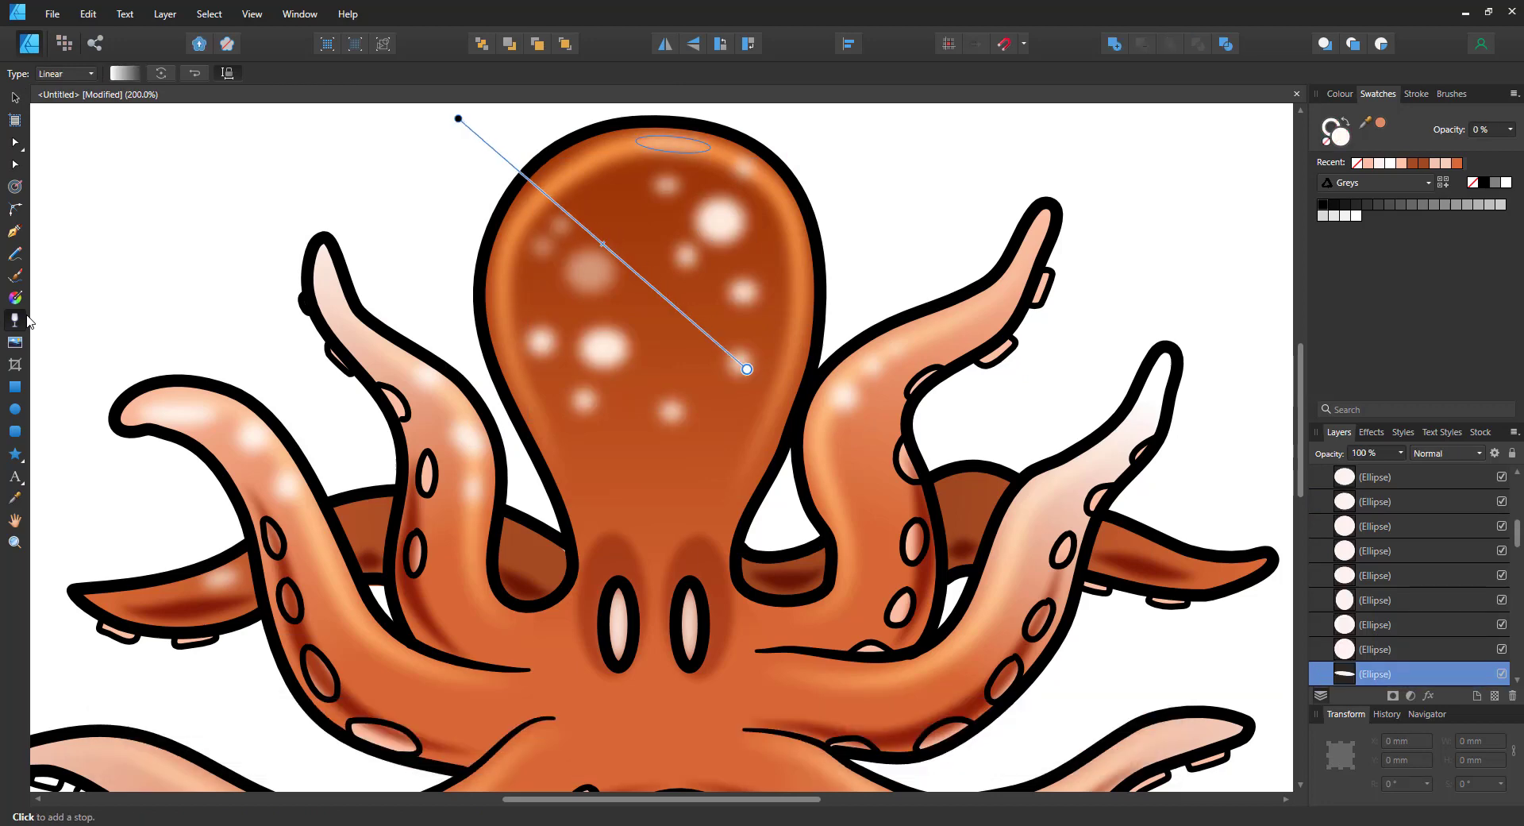
pyautogui.click(15, 99)
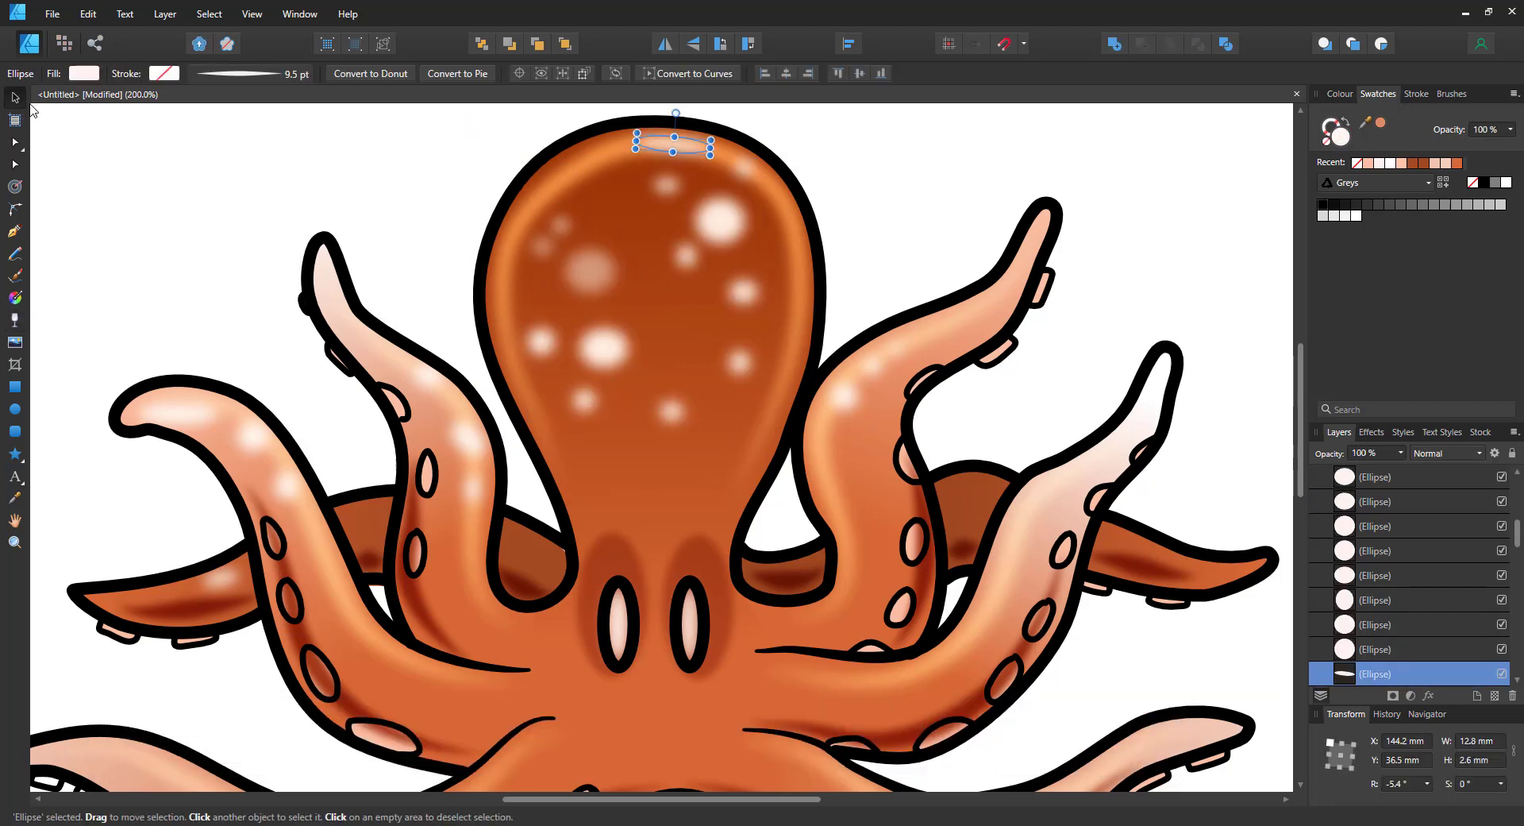
pyautogui.moveTo(447, 125); pyautogui.dragTo(810, 436)
pyautogui.hotkey('ctrl', 'g')
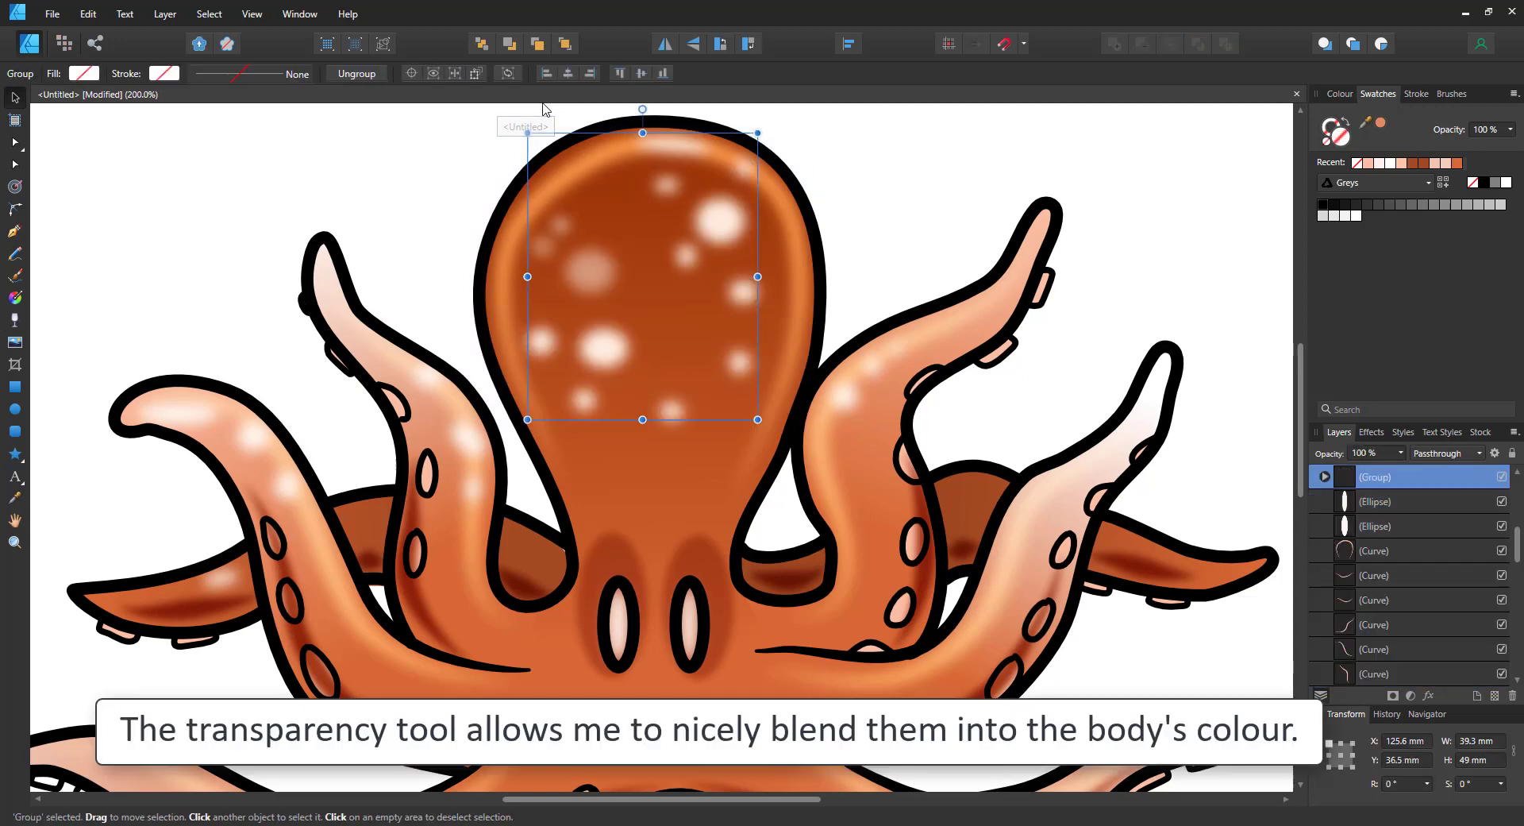
# Step: Fade the head's spot group with a linear transparency from the head's top to between the eyes, lowering the top stop's opacity
pyautogui.click(22, 319)
pyautogui.moveTo(691, 183); pyautogui.dragTo(684, 518)
pyautogui.moveTo(691, 183); pyautogui.dragTo(678, 119)
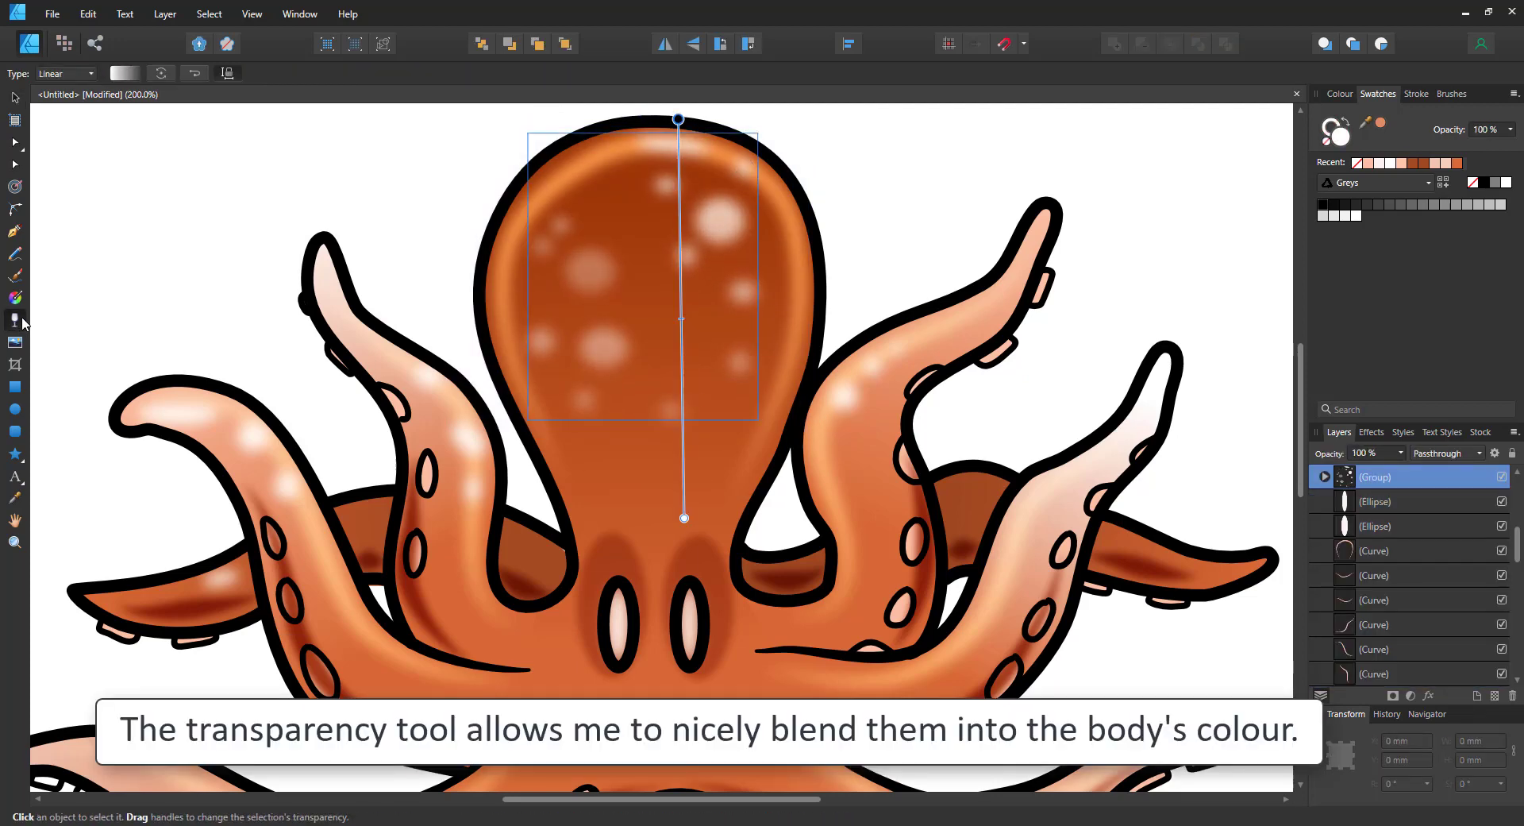
pyautogui.click(1340, 93)
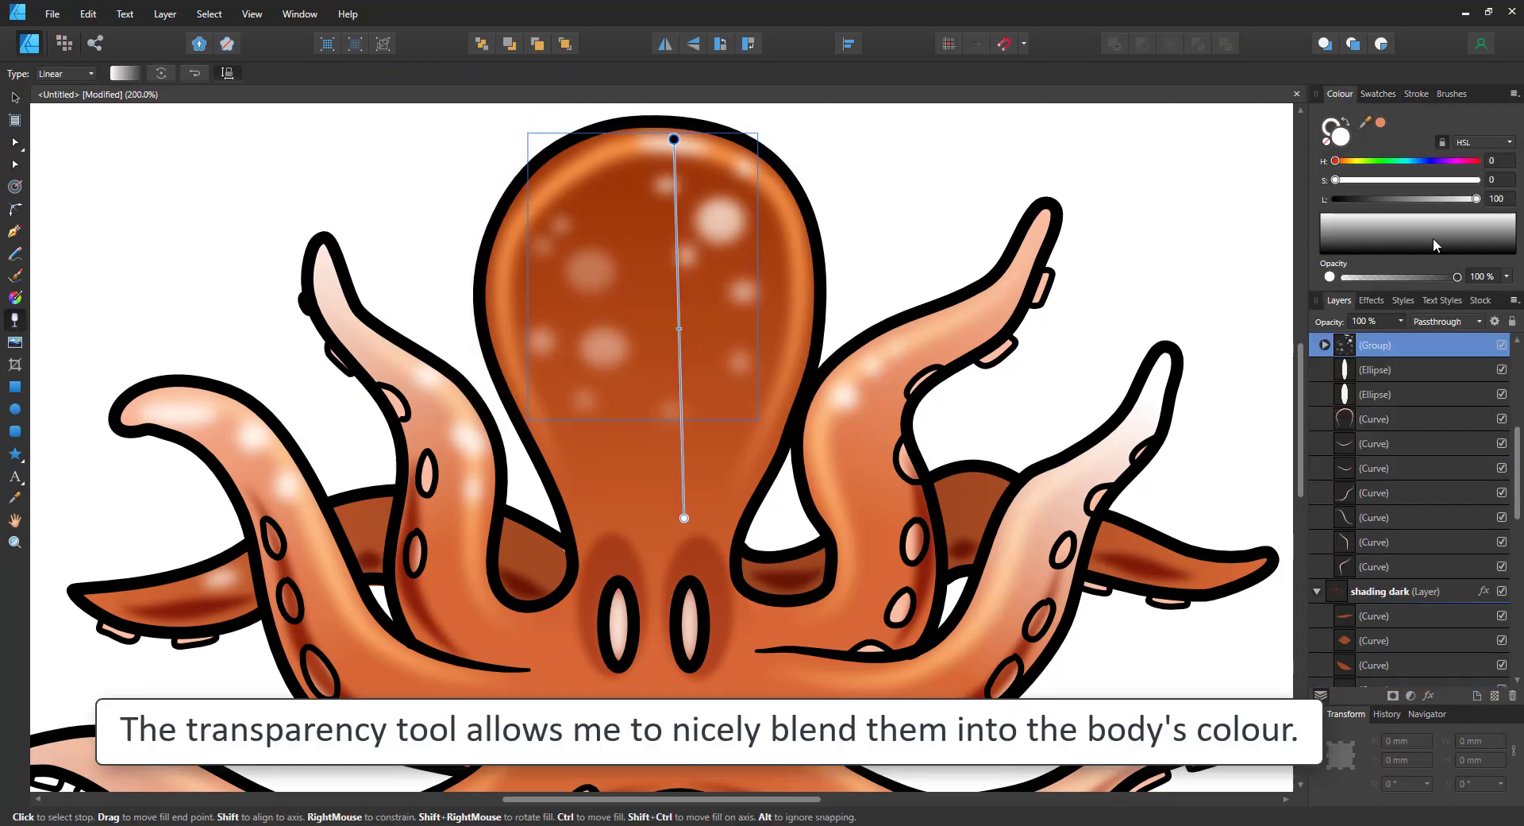
pyautogui.moveTo(1457, 277); pyautogui.dragTo(1427, 277)
pyautogui.moveTo(685, 518)
pyautogui.mouseDown()
pyautogui.moveTo(659, 453)
pyautogui.moveTo(652, 557)
pyautogui.mouseUp()
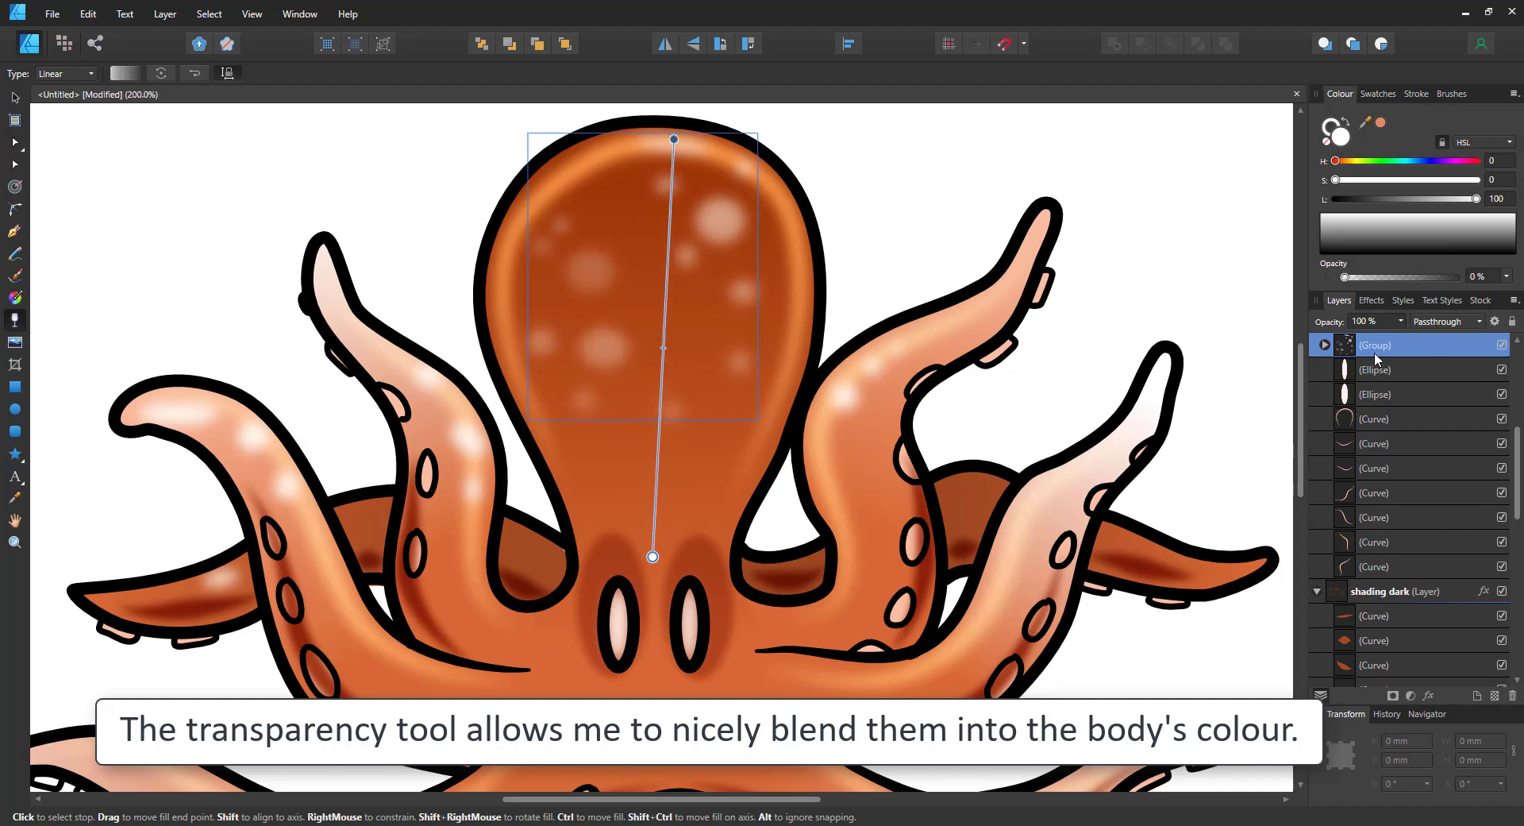
# Step: Add an HSL adjustment above the lineart layer to recolour the whole kraken purple, with a hue shift of 127.7° and adjusted saturation
pyautogui.hotkey('ctrl', '0')
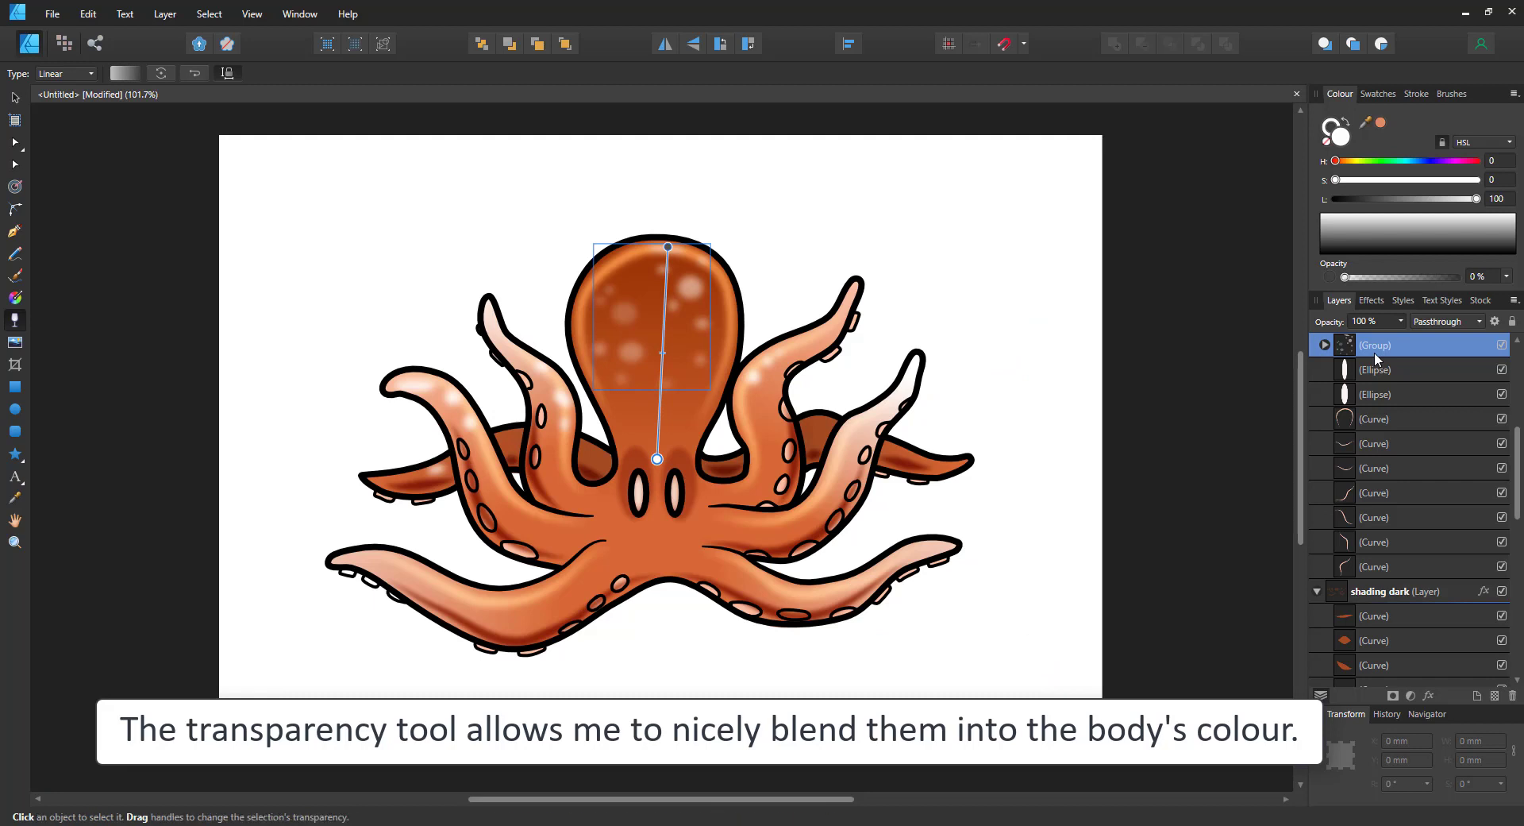
pyautogui.hotkey('ctrl', 'd')
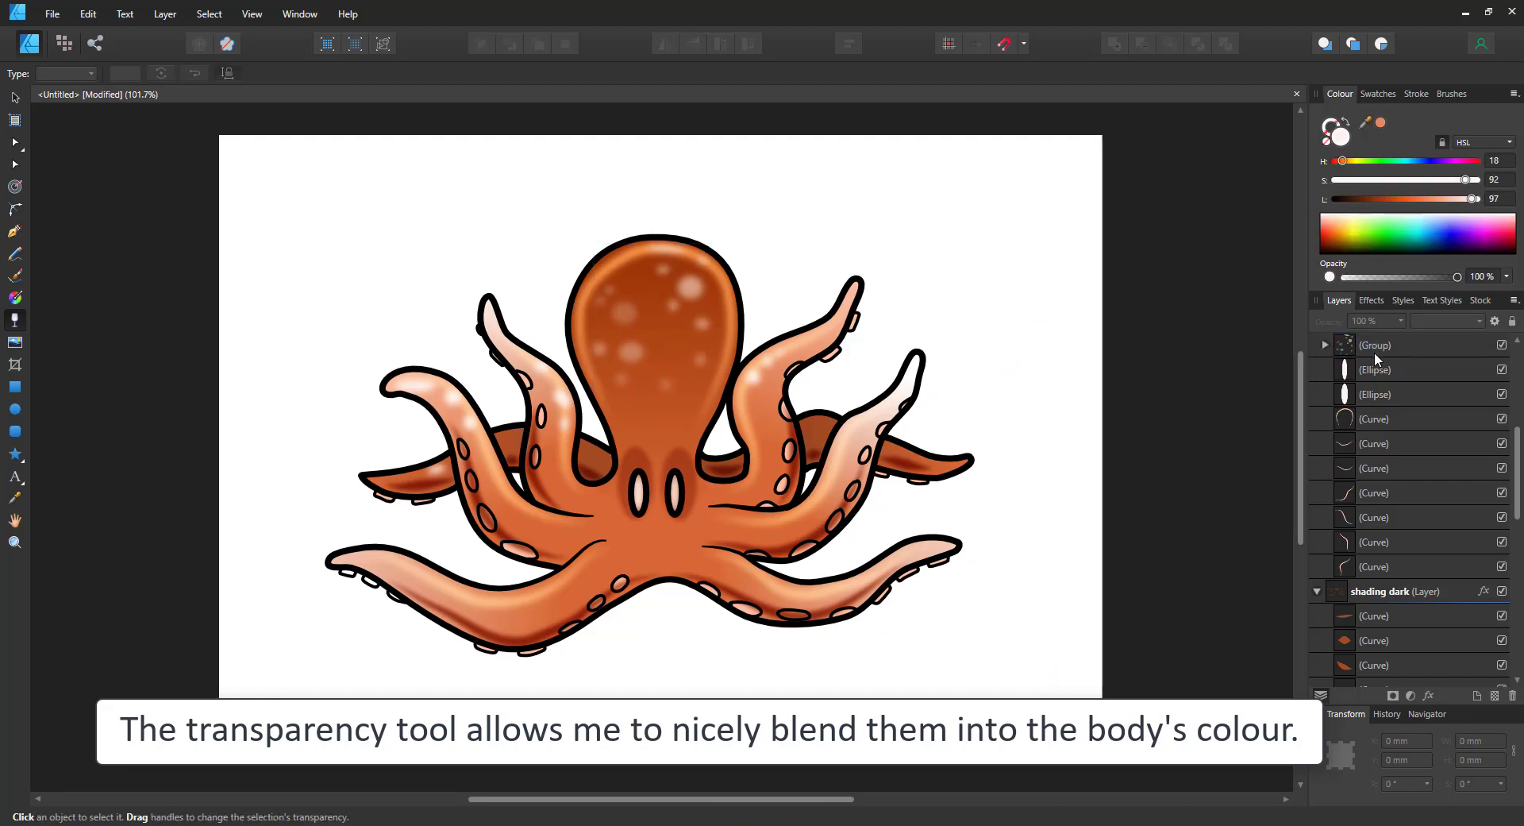
pyautogui.scroll(5, 1374, 351)
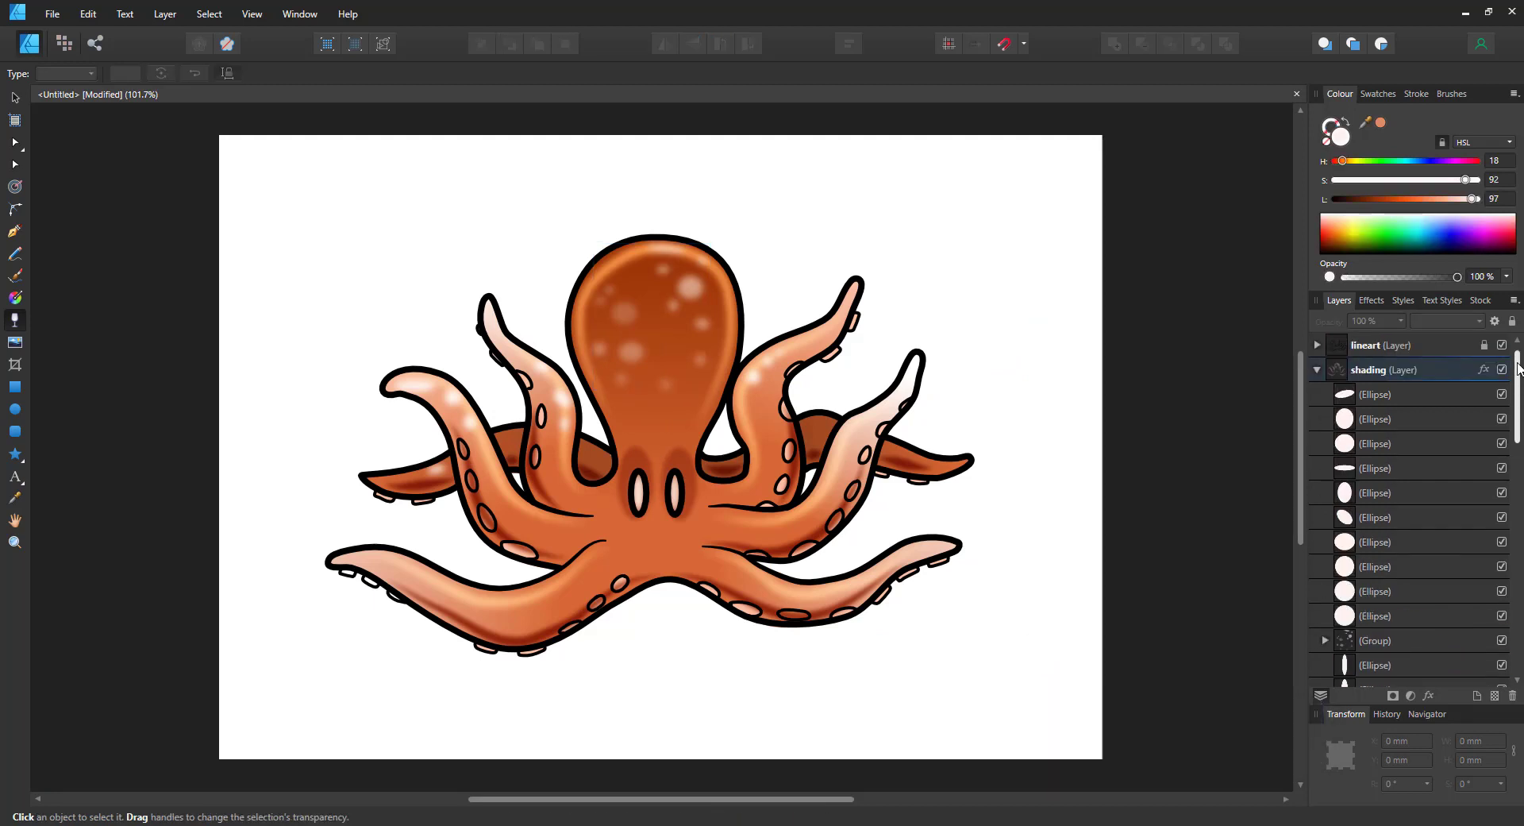
pyautogui.click(1432, 353)
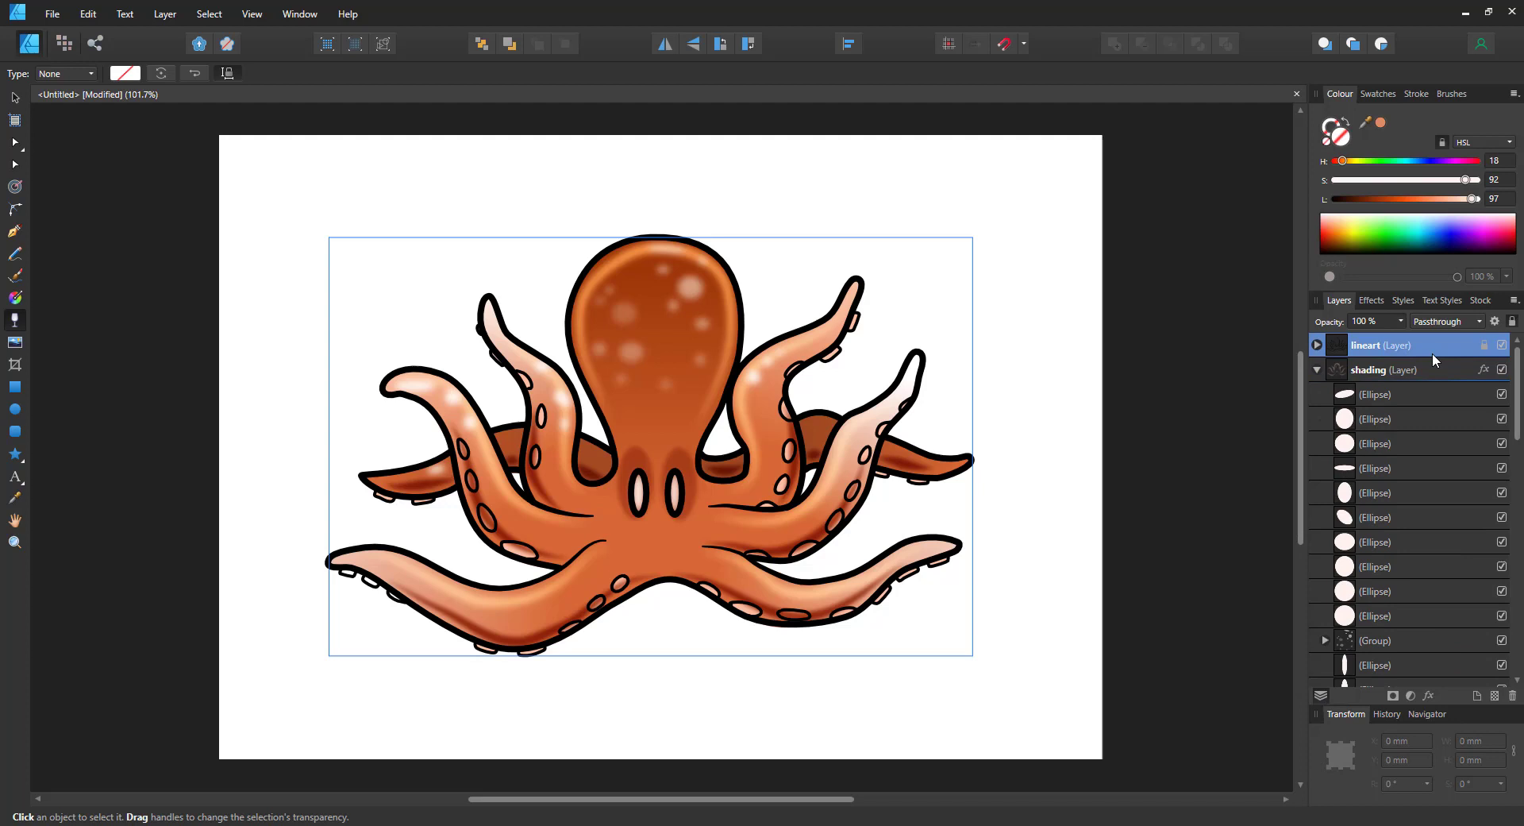
pyautogui.click(1411, 695)
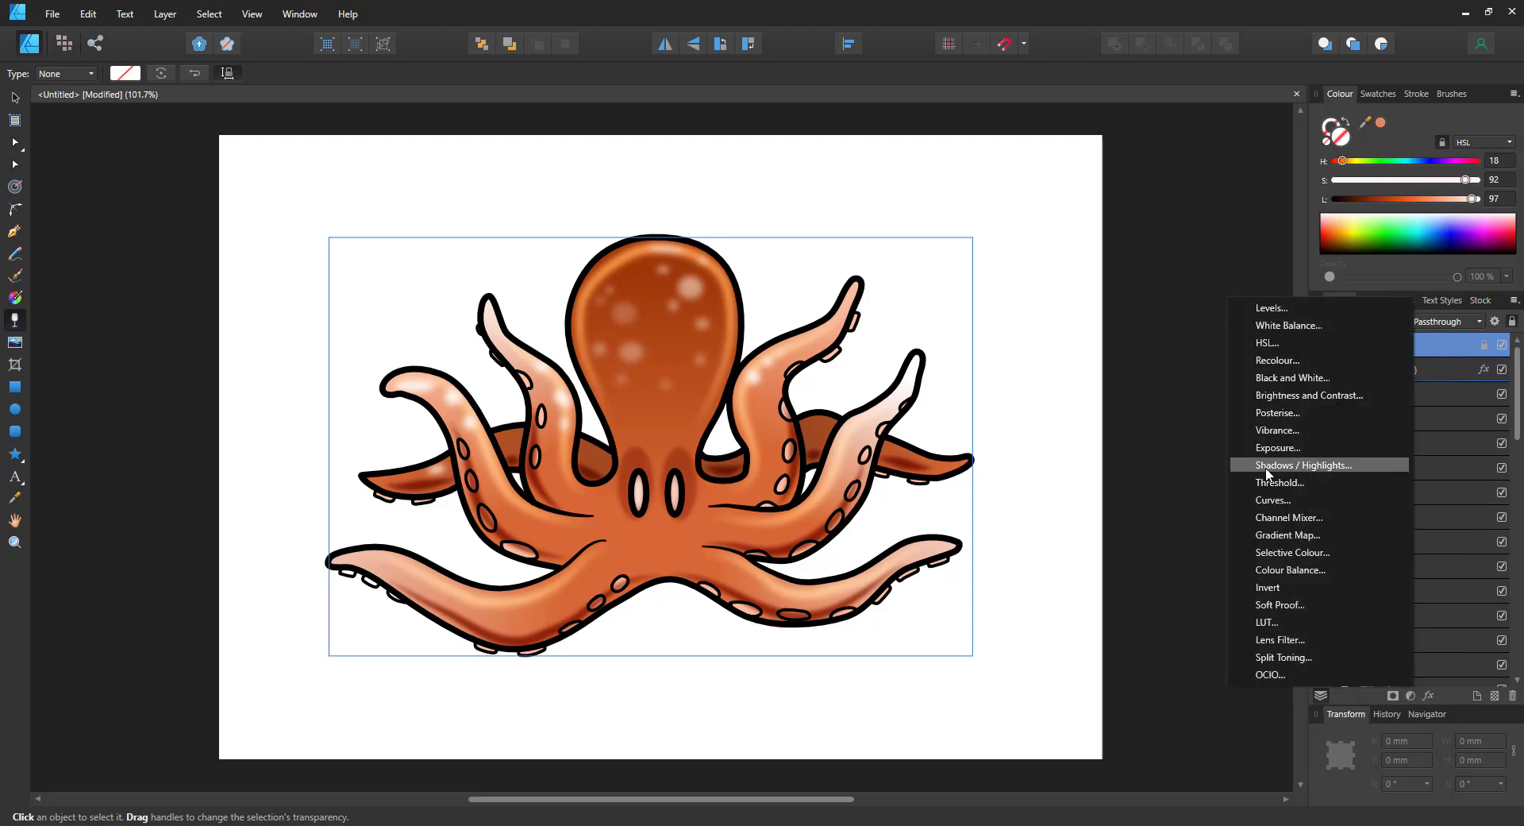
pyautogui.click(1277, 340)
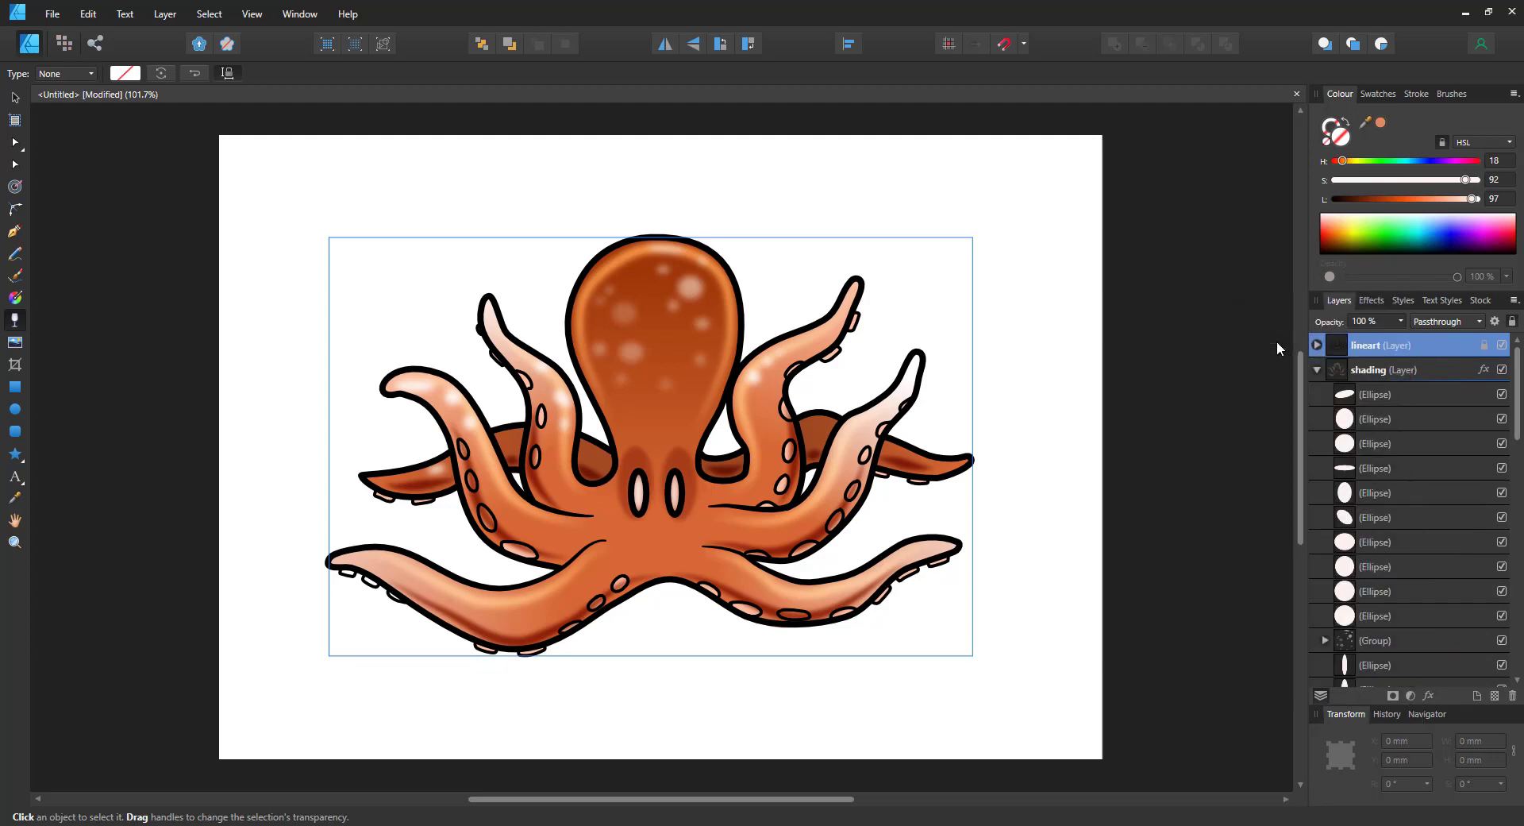
pyautogui.moveTo(1080, 677); pyautogui.dragTo(1171, 673)
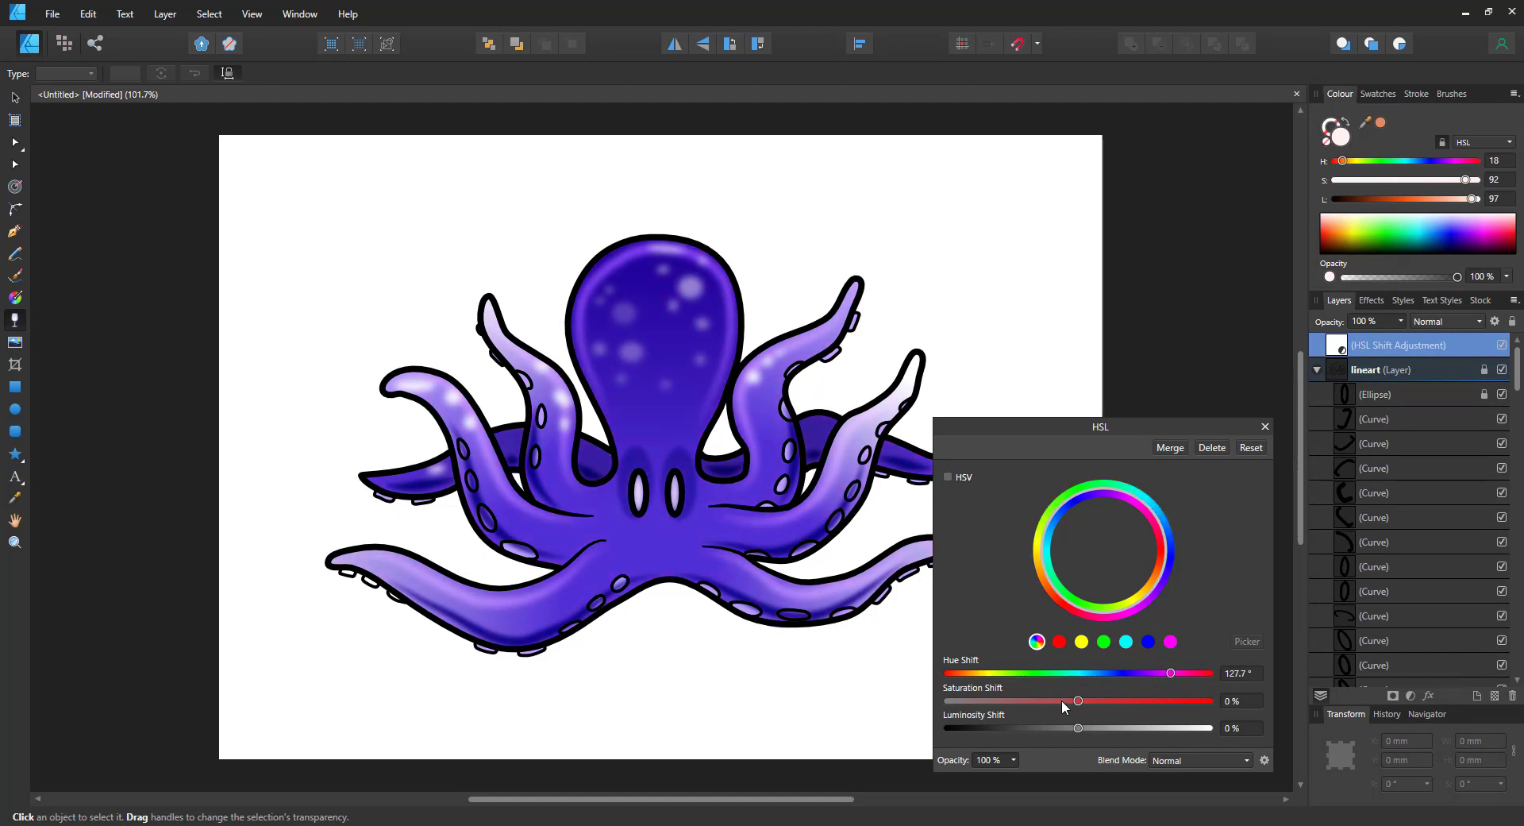
pyautogui.moveTo(1075, 700); pyautogui.dragTo(1088, 727)
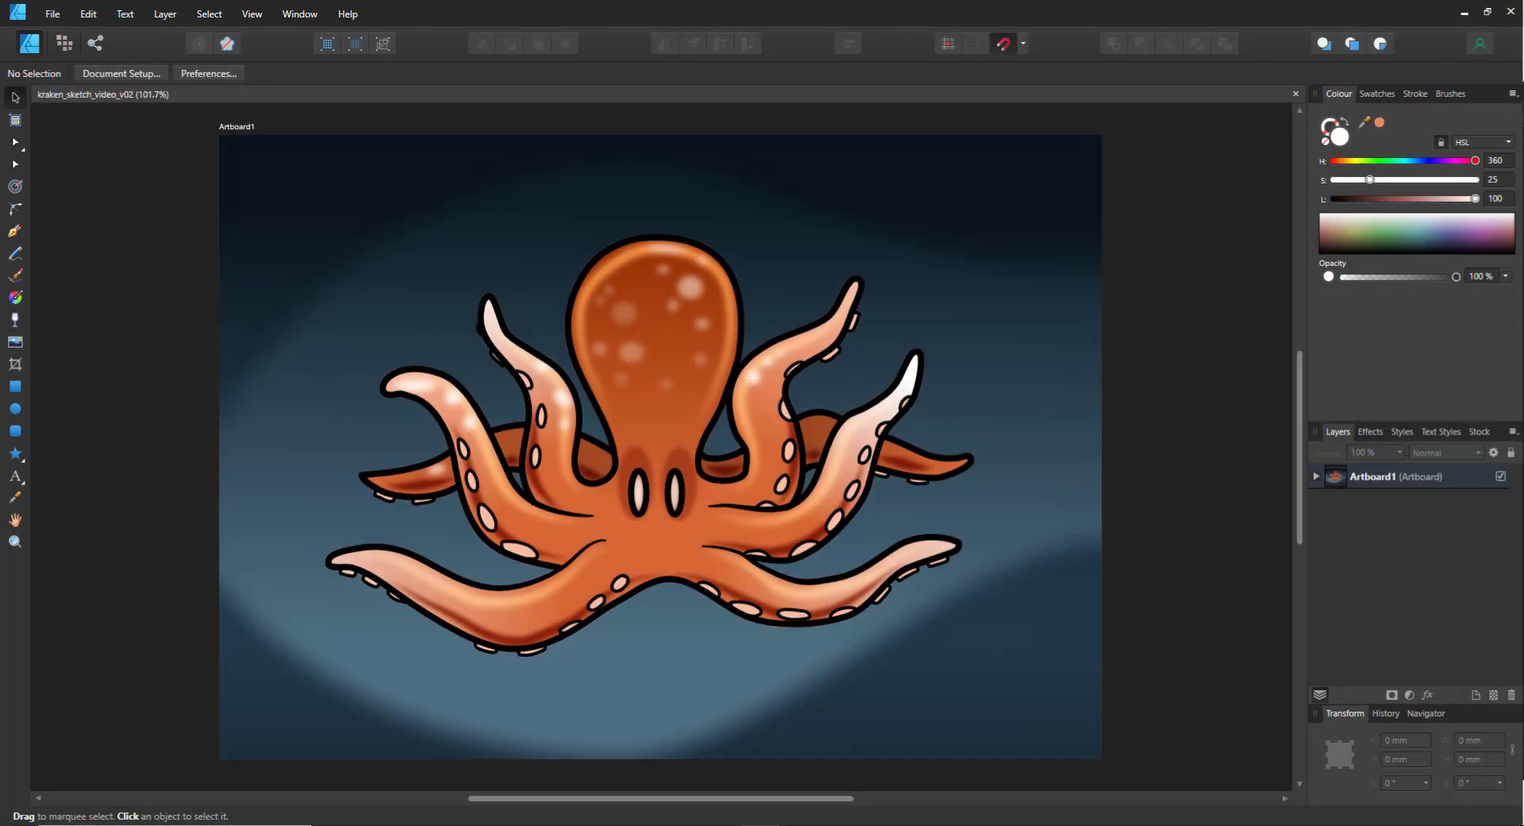